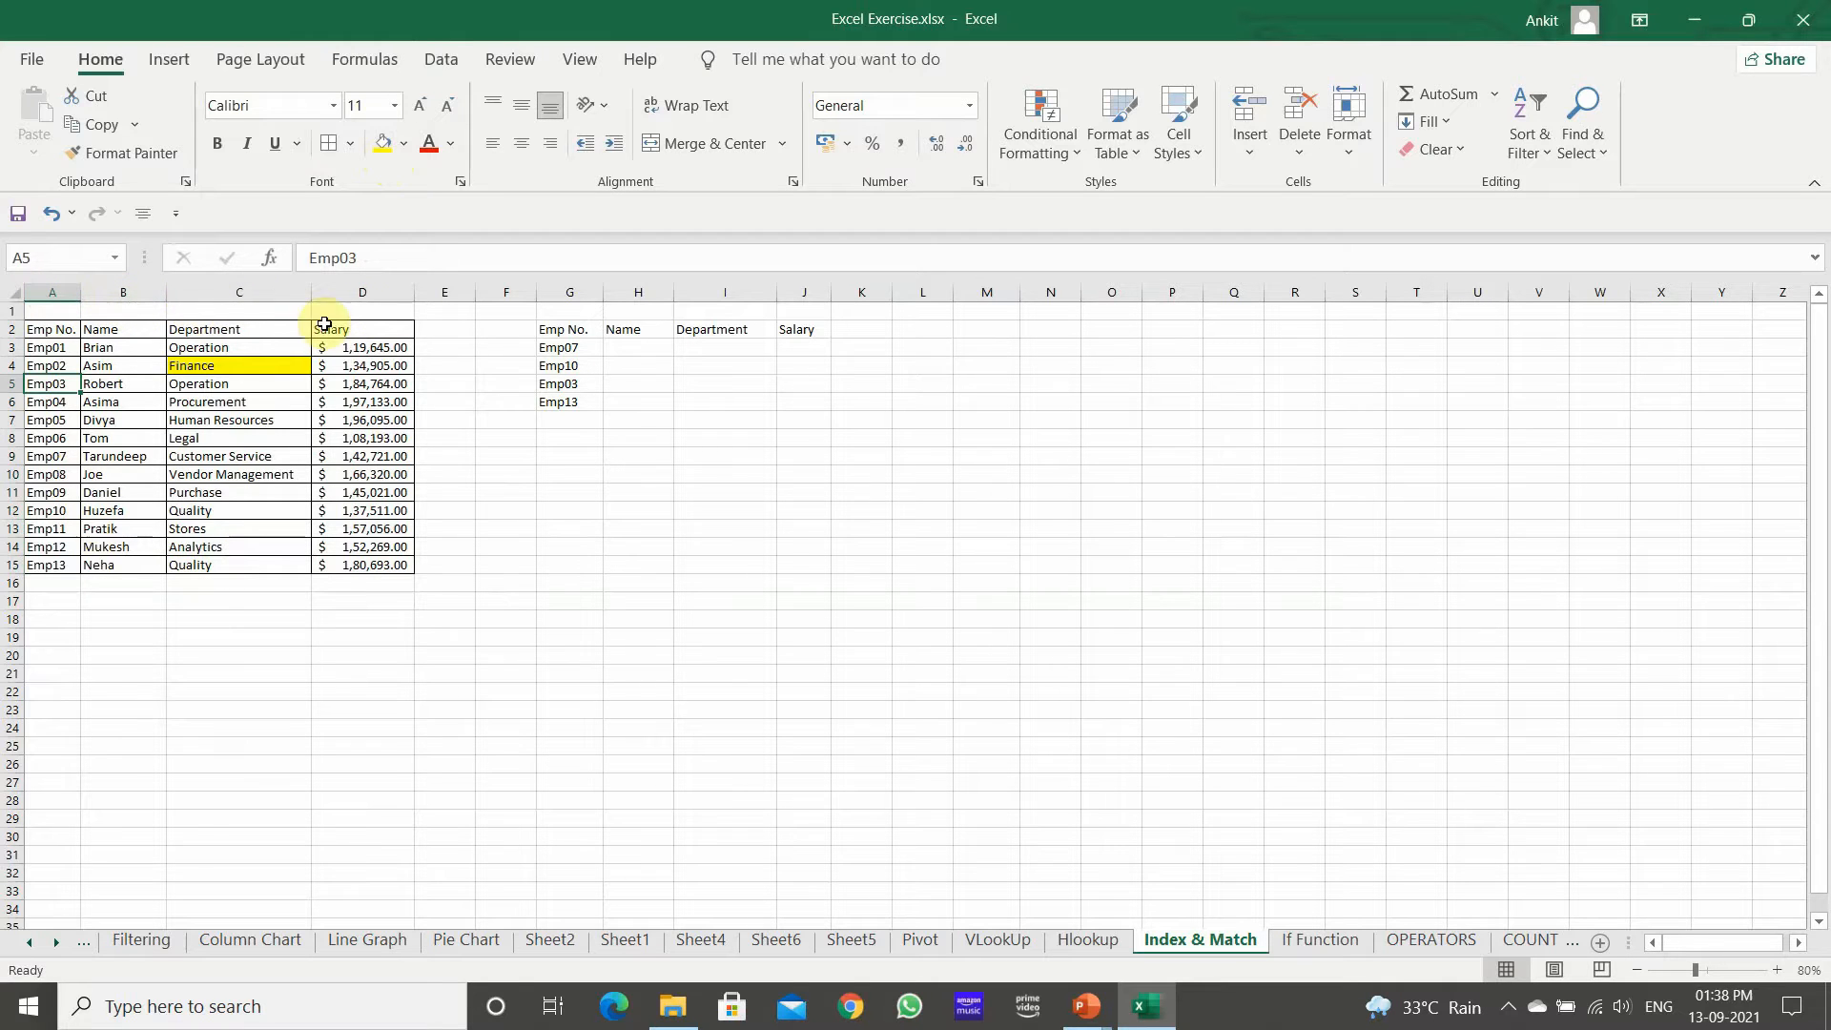
Enter the label Row in C19 with the value 4 beside it in D19.
left_click(249, 366)
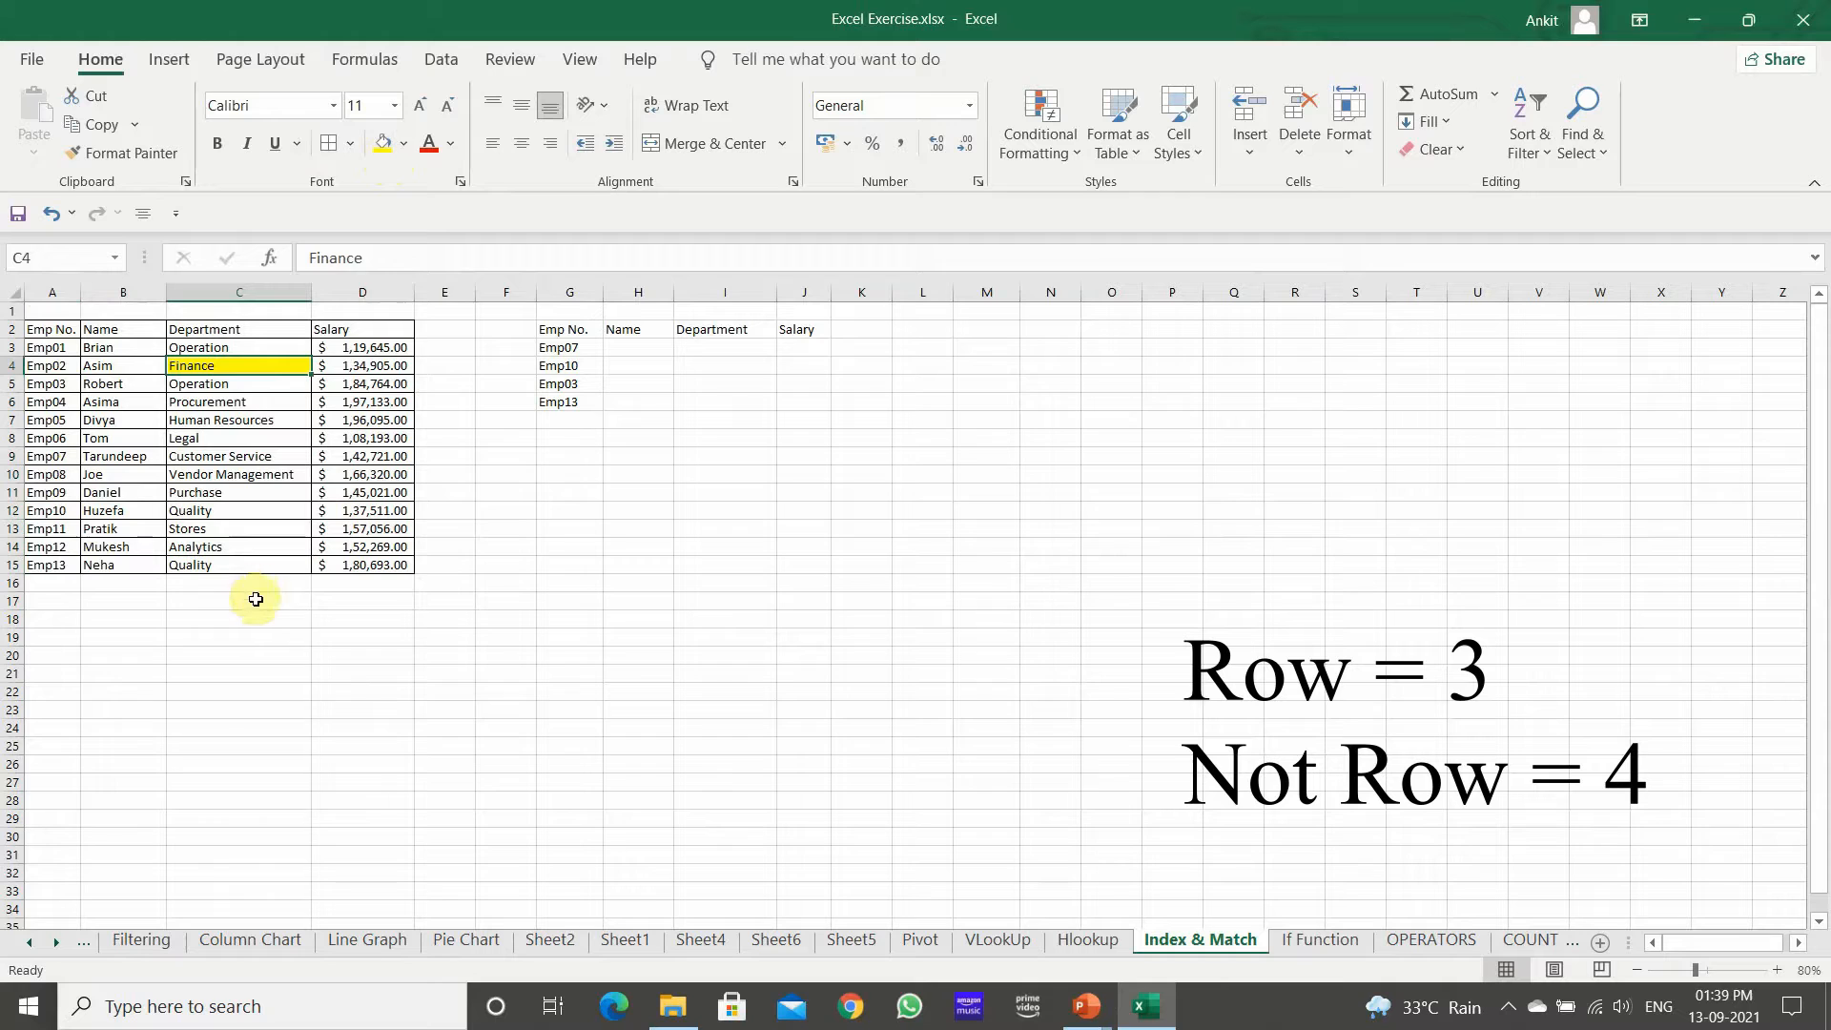
left_click(231, 637)
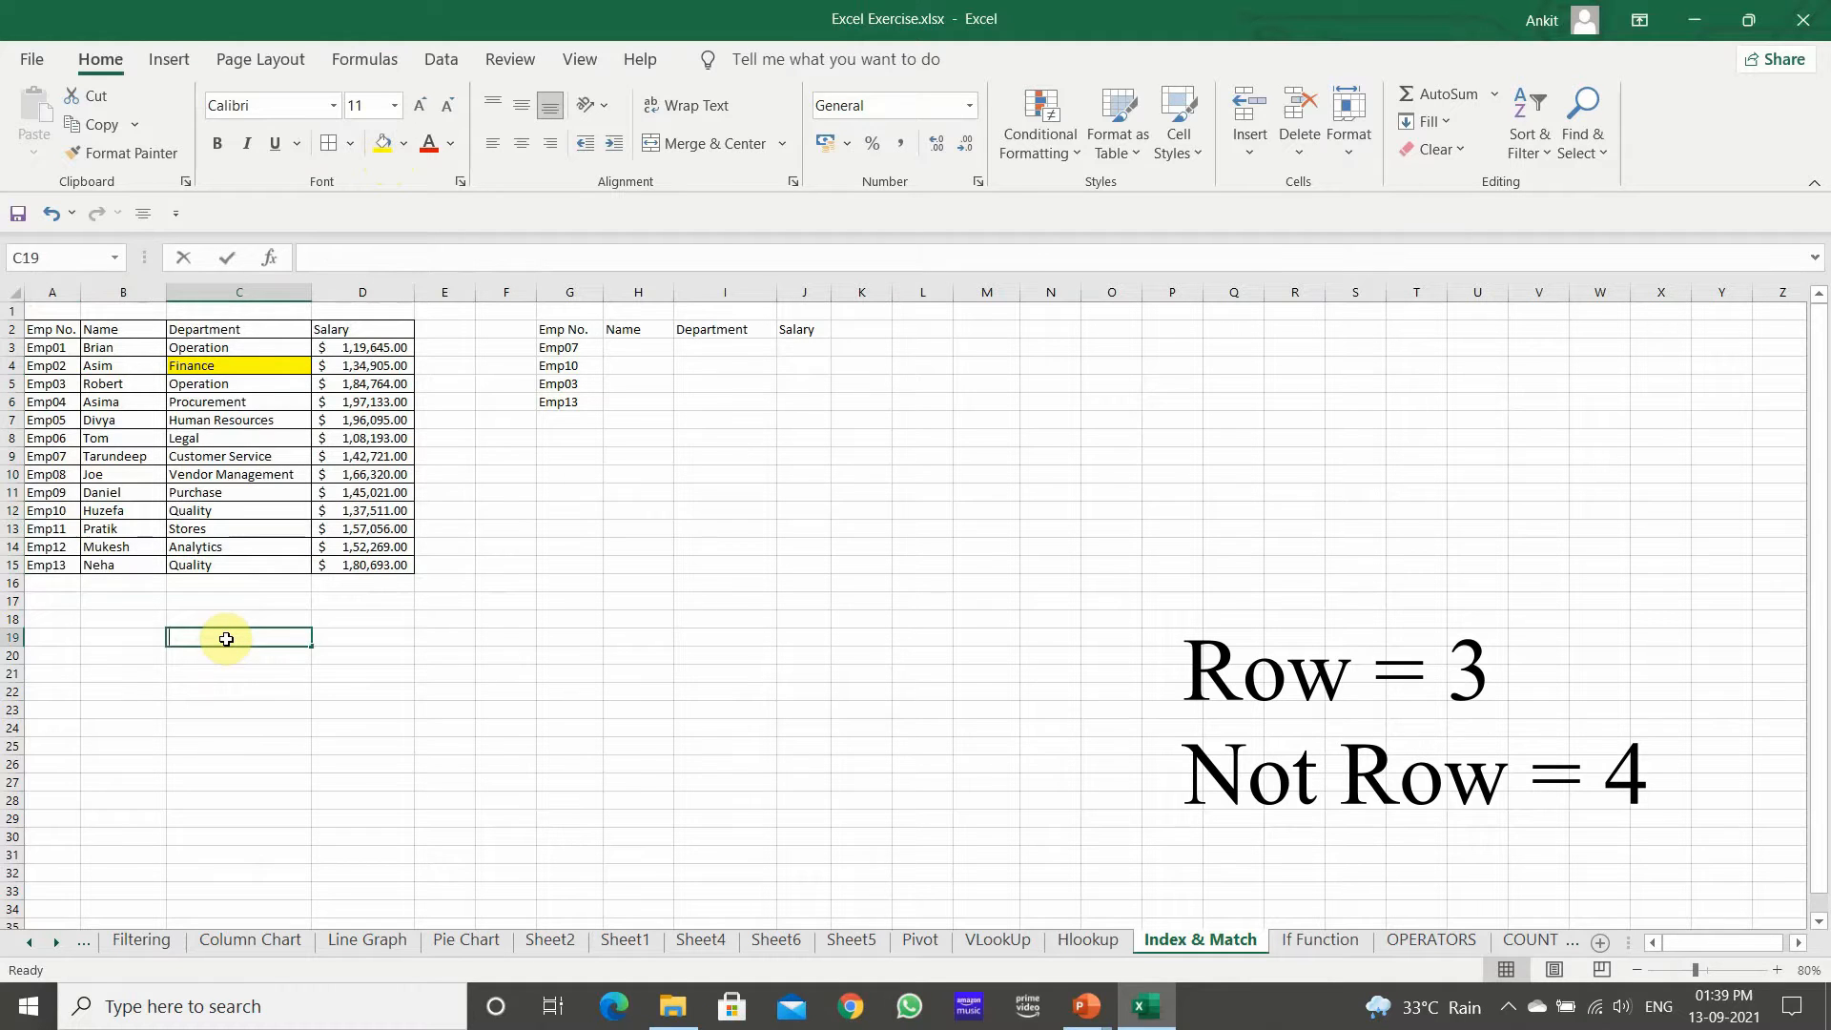
type("Row")
key("BackSpace")
type("w")
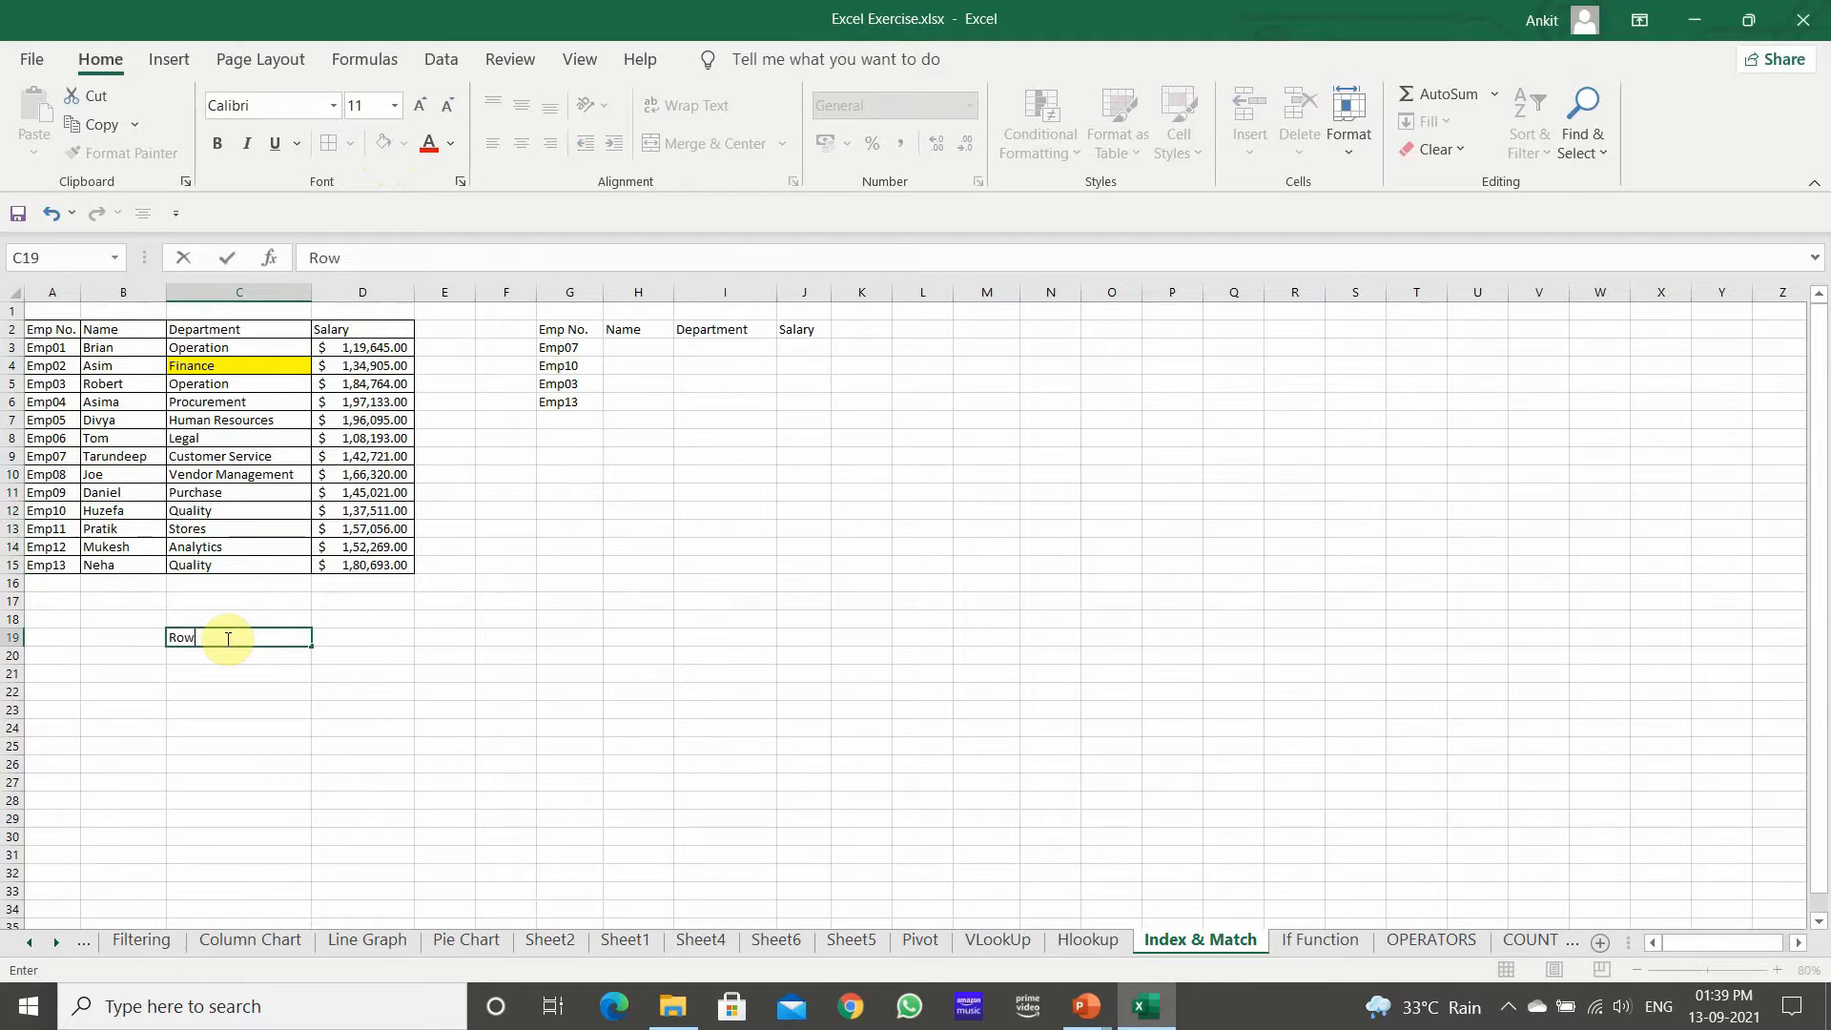
key("Tab")
type("4")
key("Return")
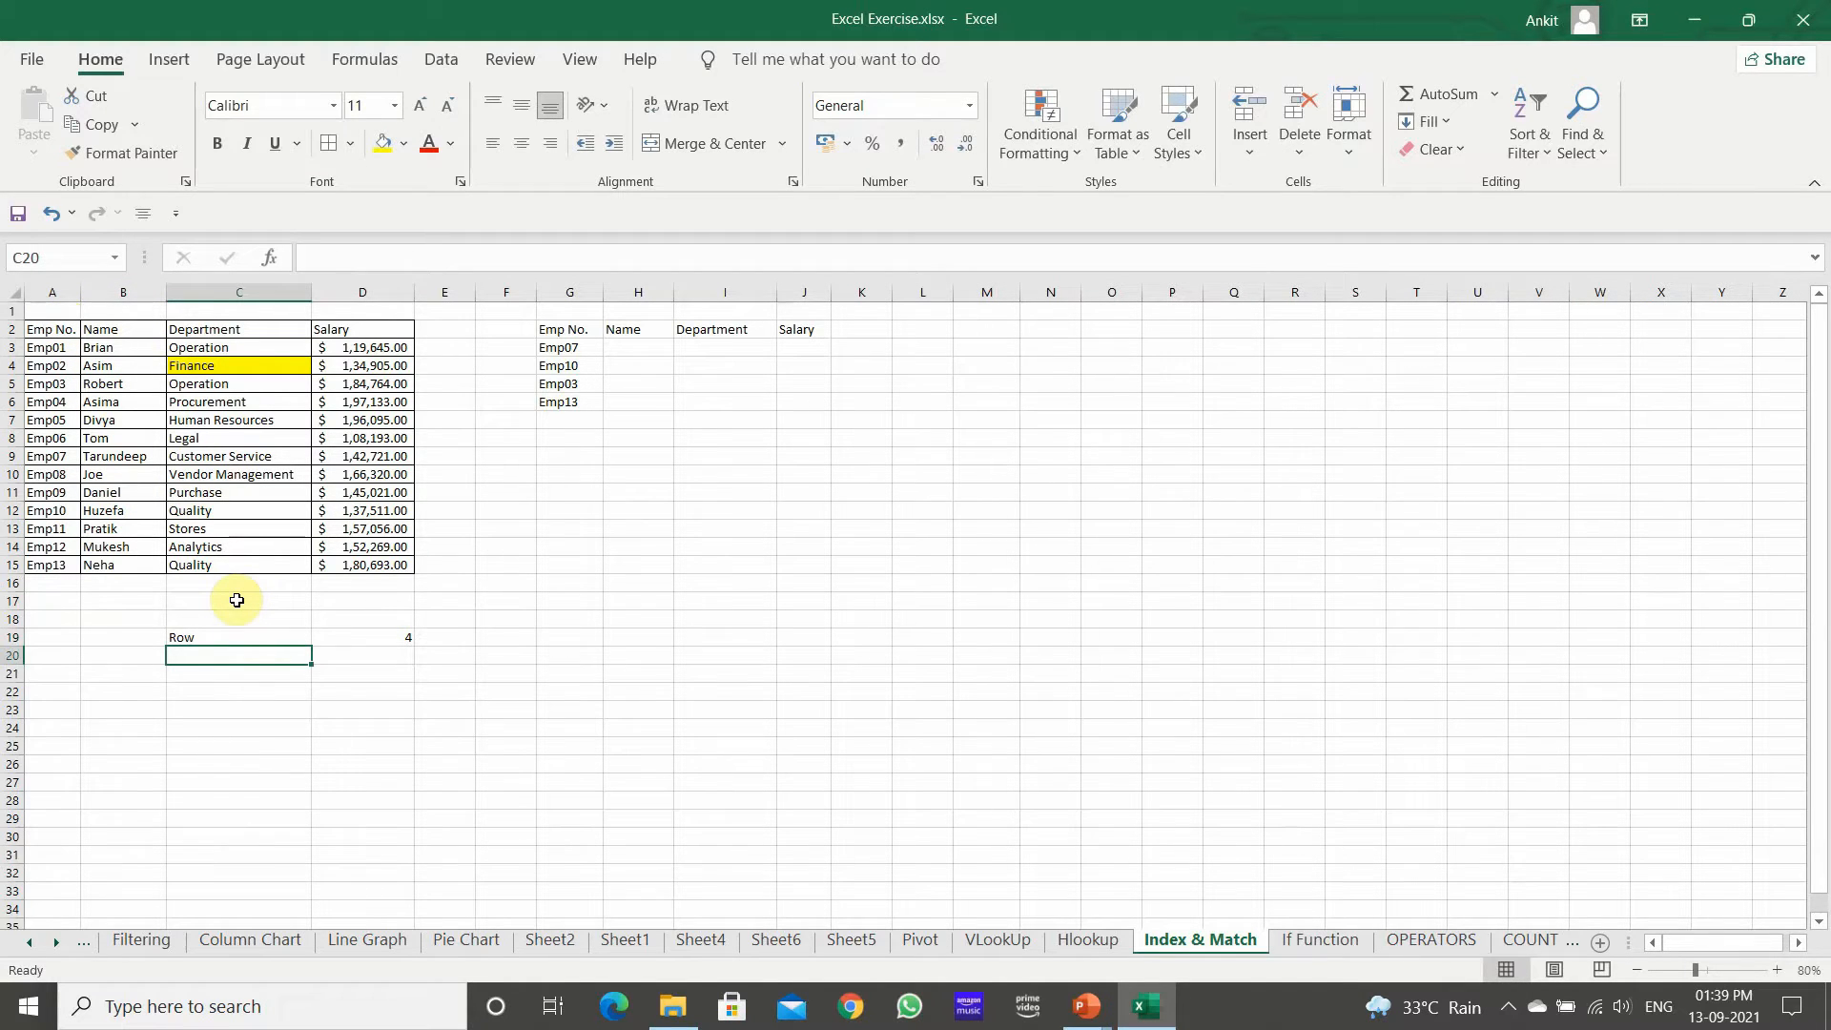
Enter the label Column in C20 with the value 3 beside it in D20.
type("Column")
key("Tab")
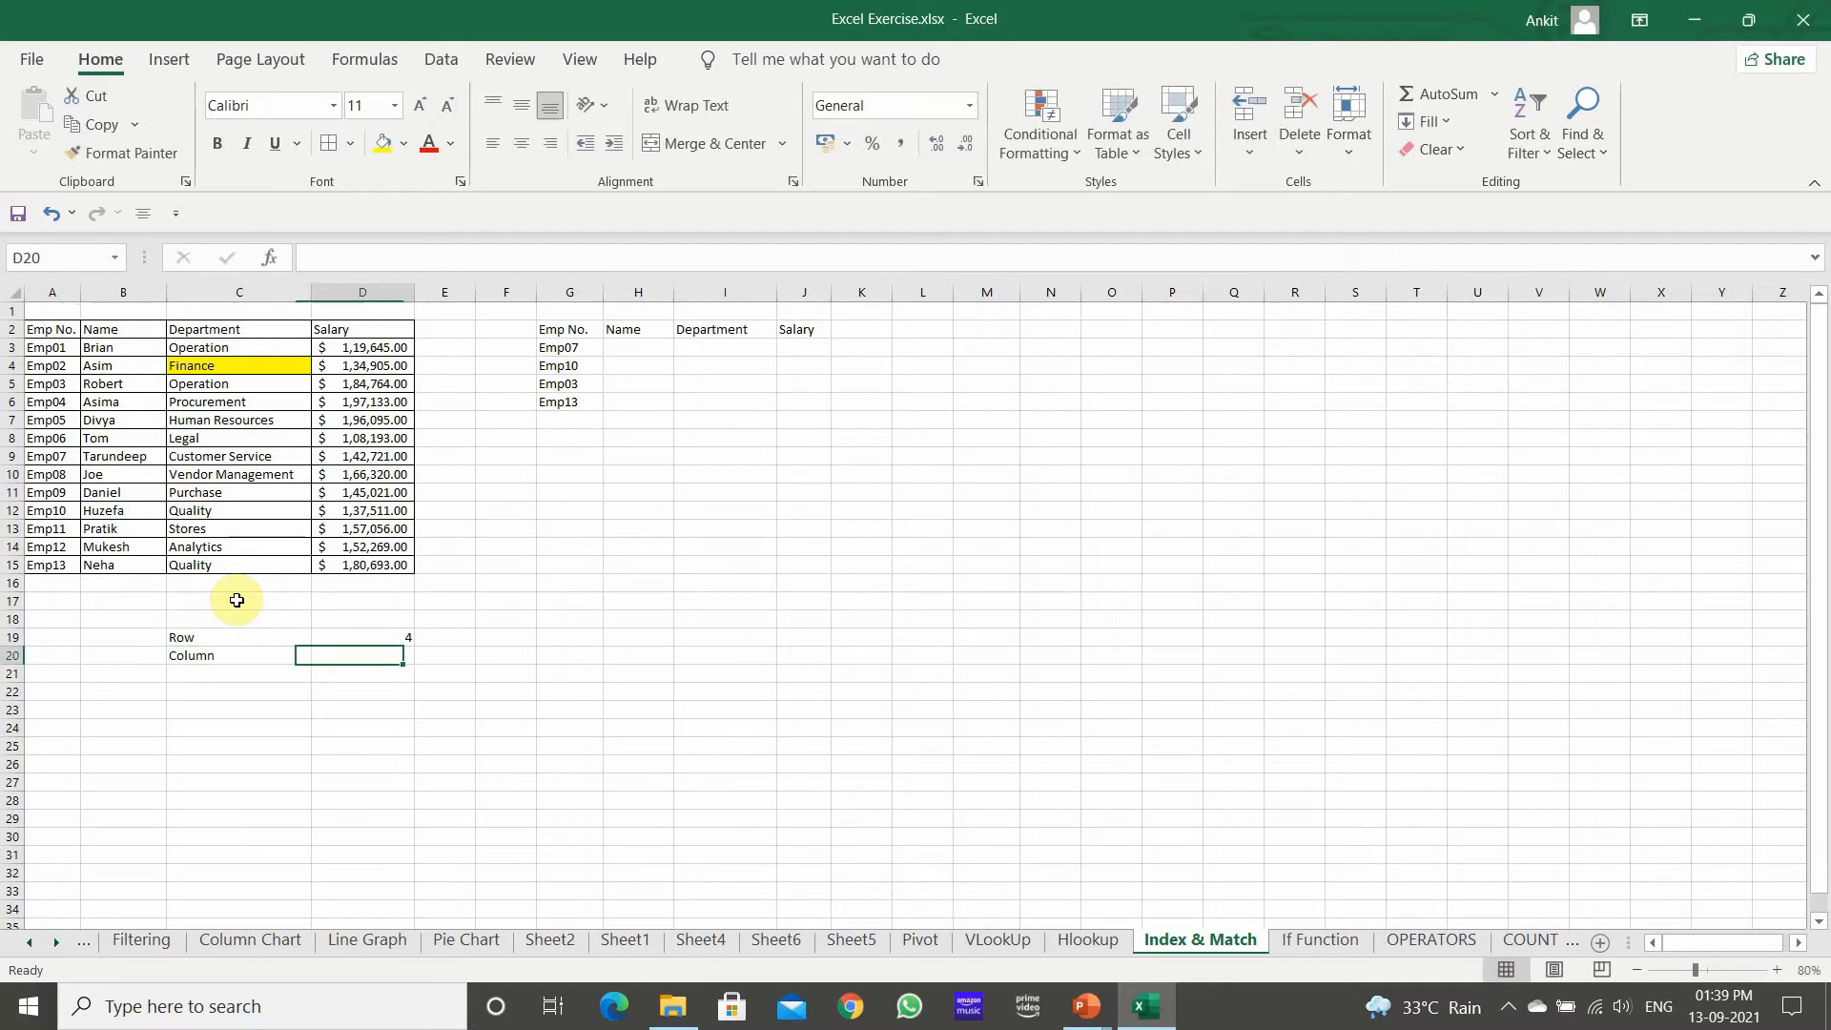
type("3")
key("Return")
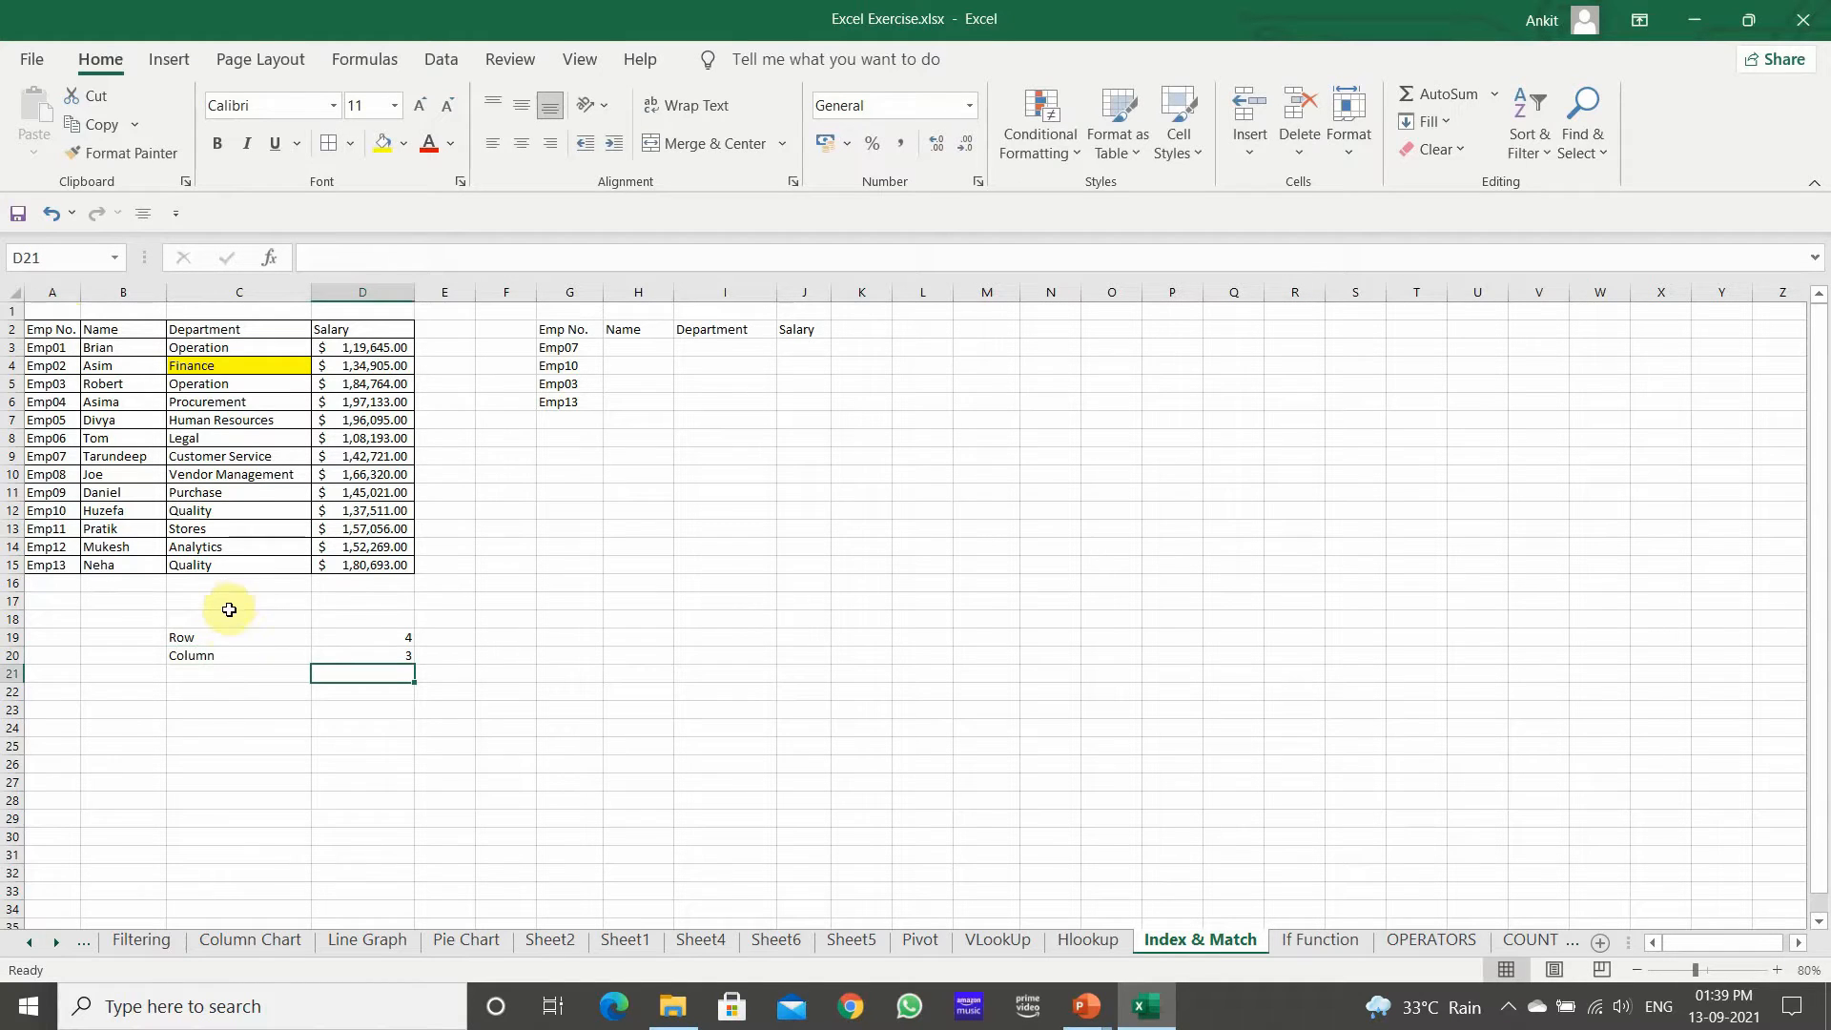
Enter an INDEX formula in C22 on the employee table A2:D15 with row number 3 and column number 3.
left_click(218, 691)
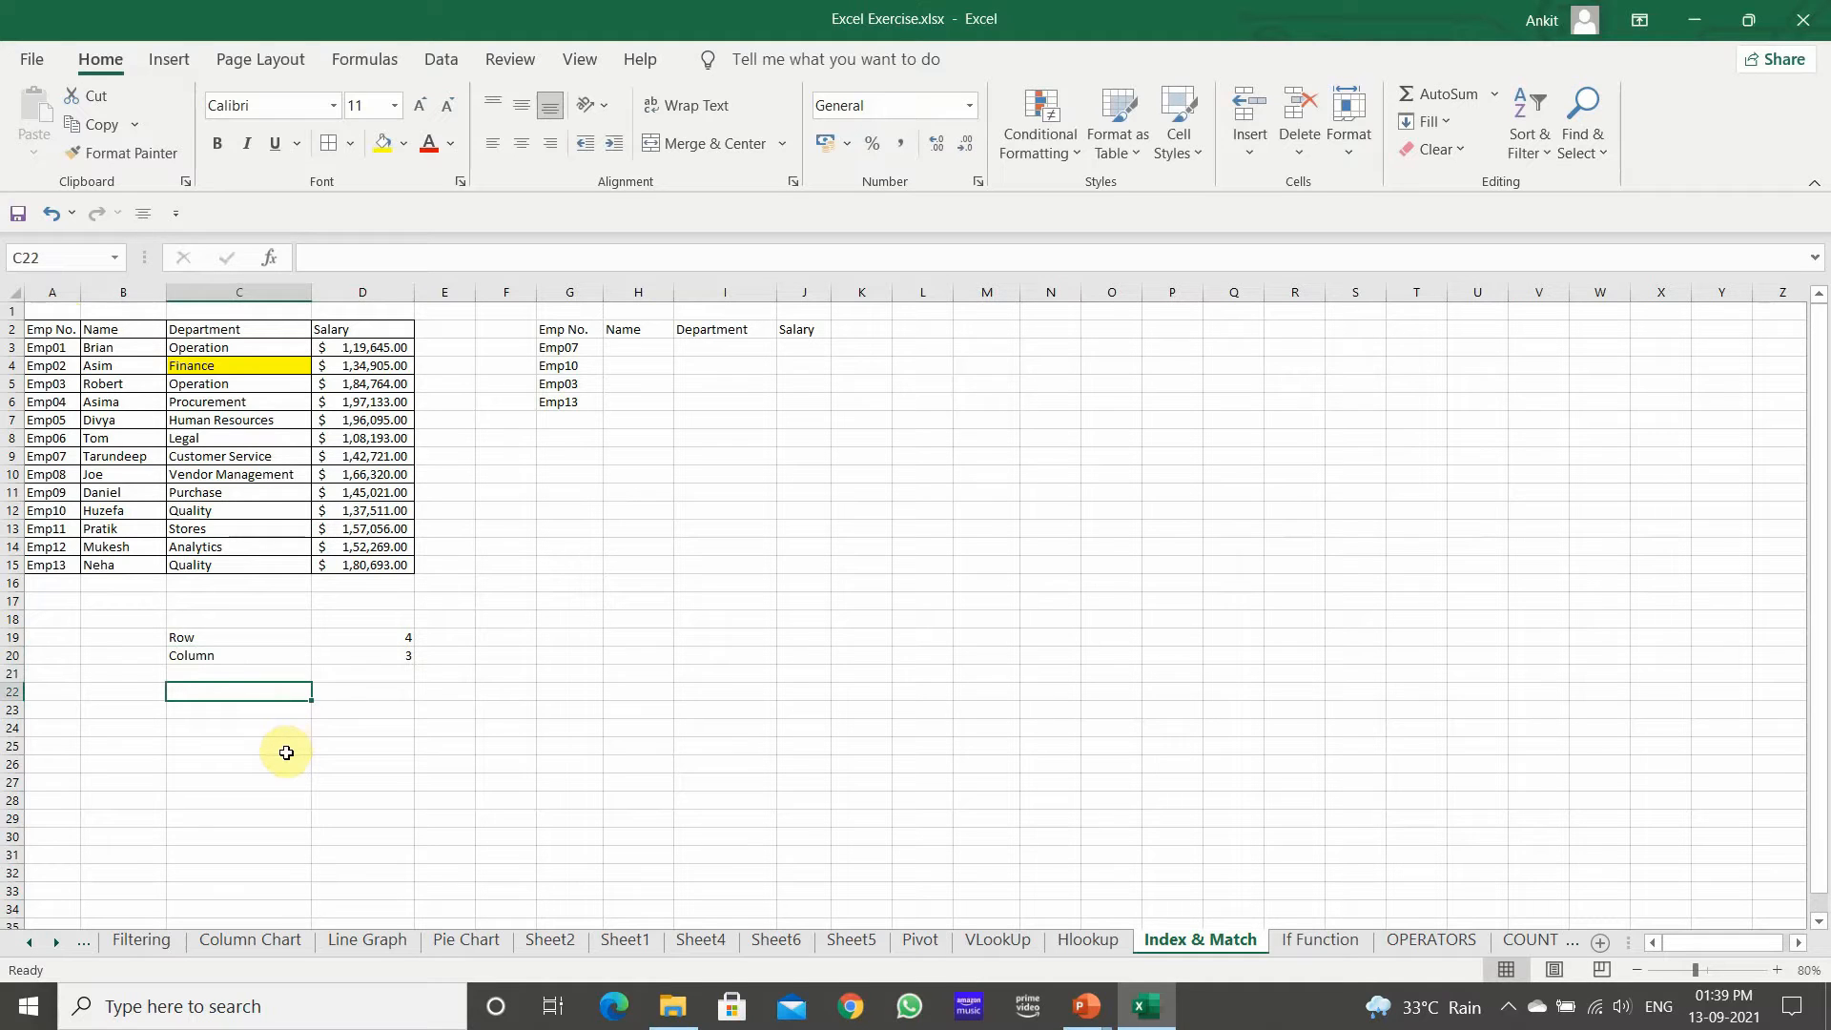
type("=")
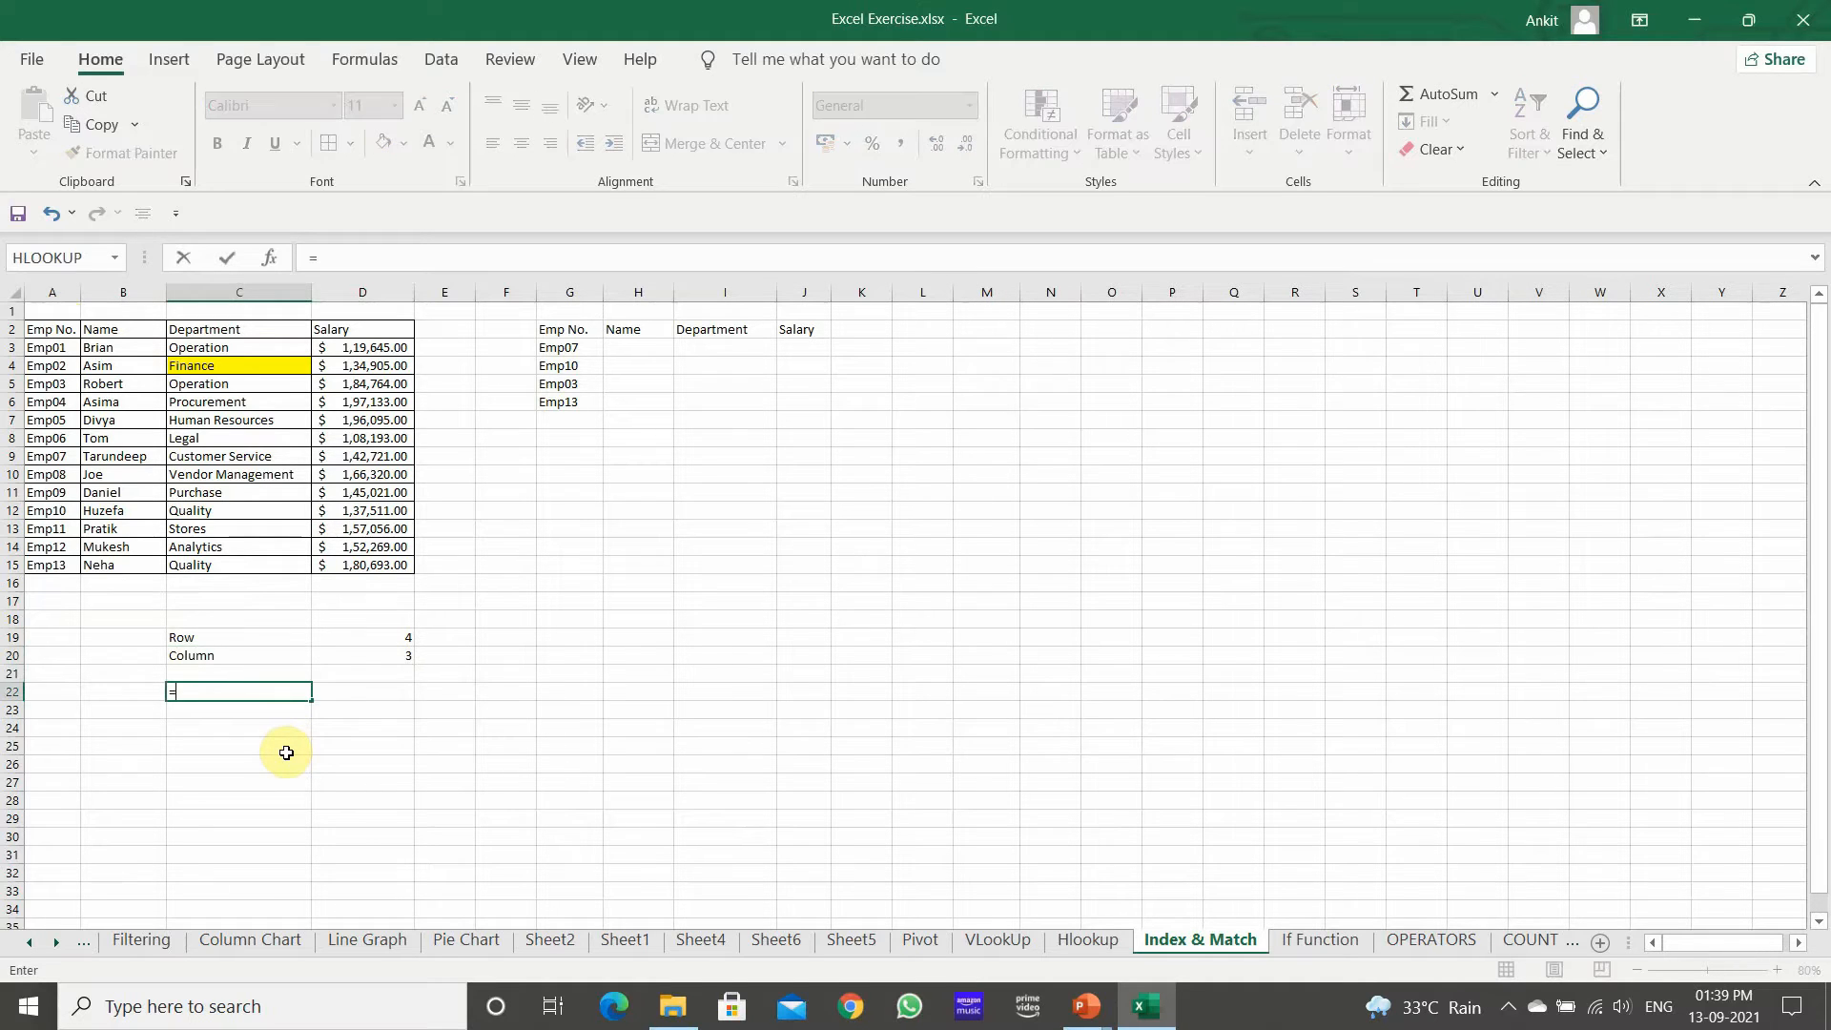
type("INDEX(")
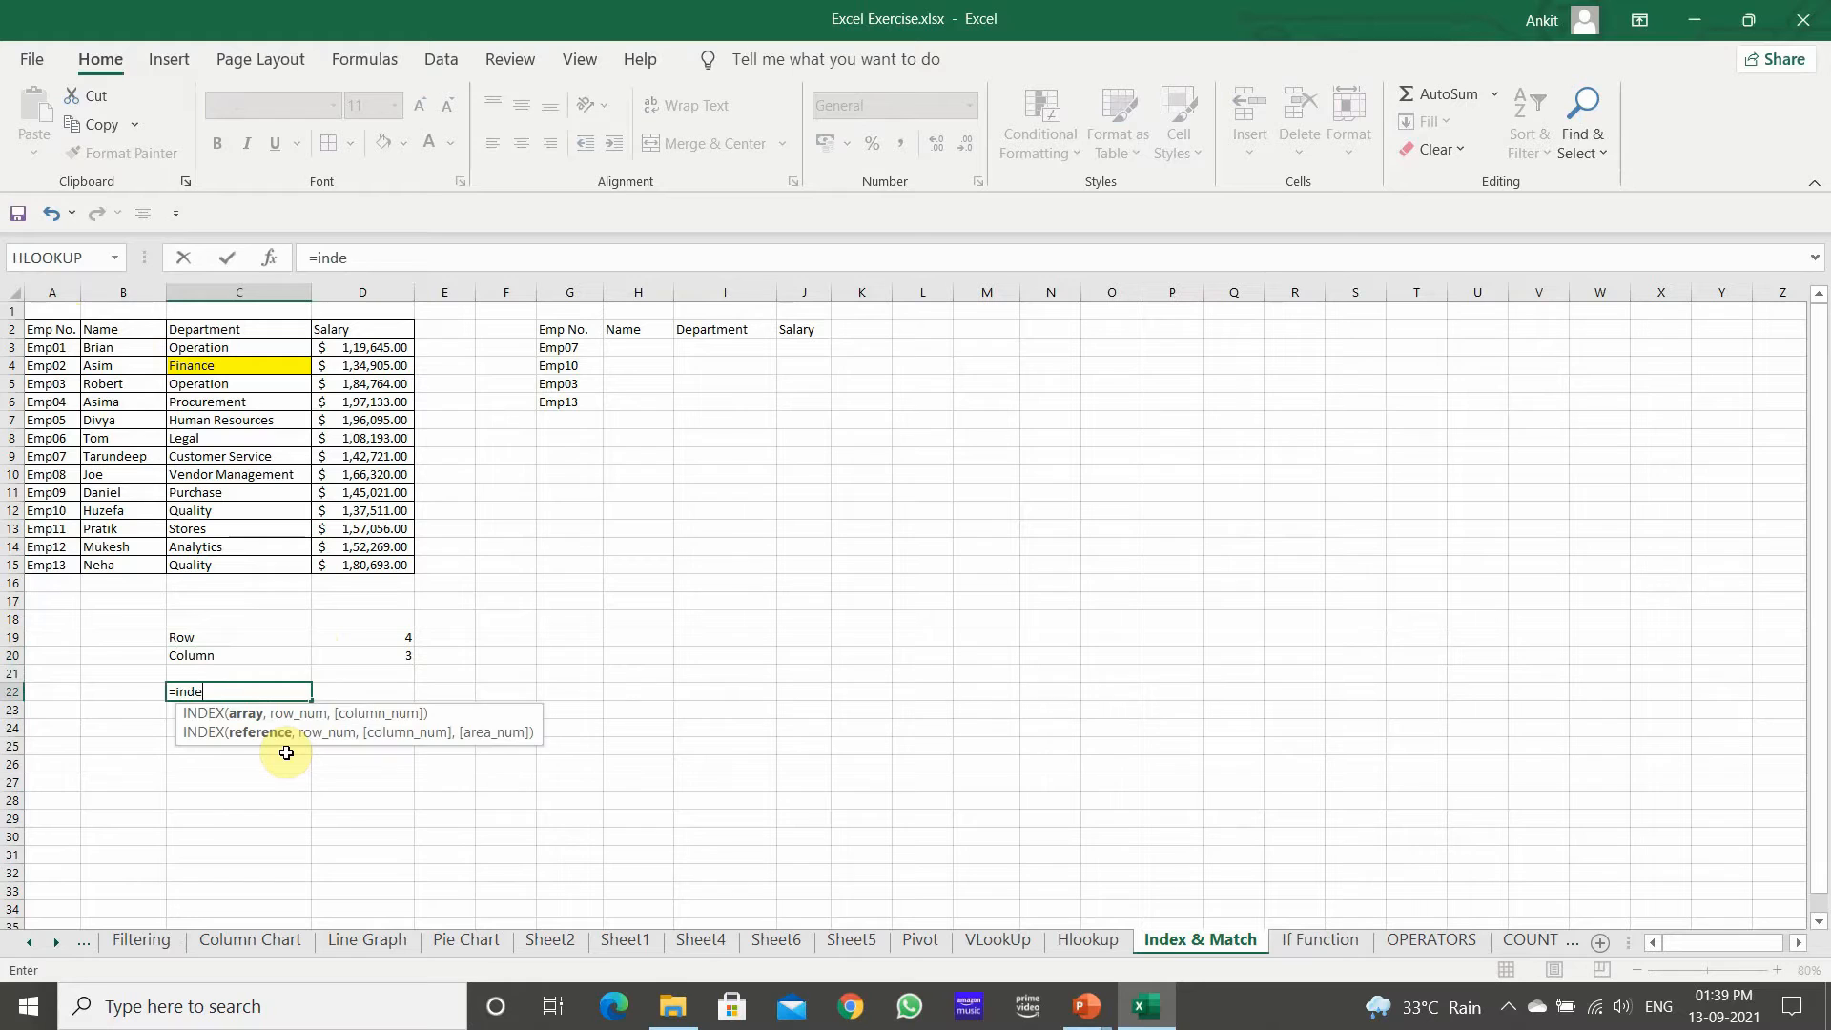
left_click_drag(52, 329, 391, 559)
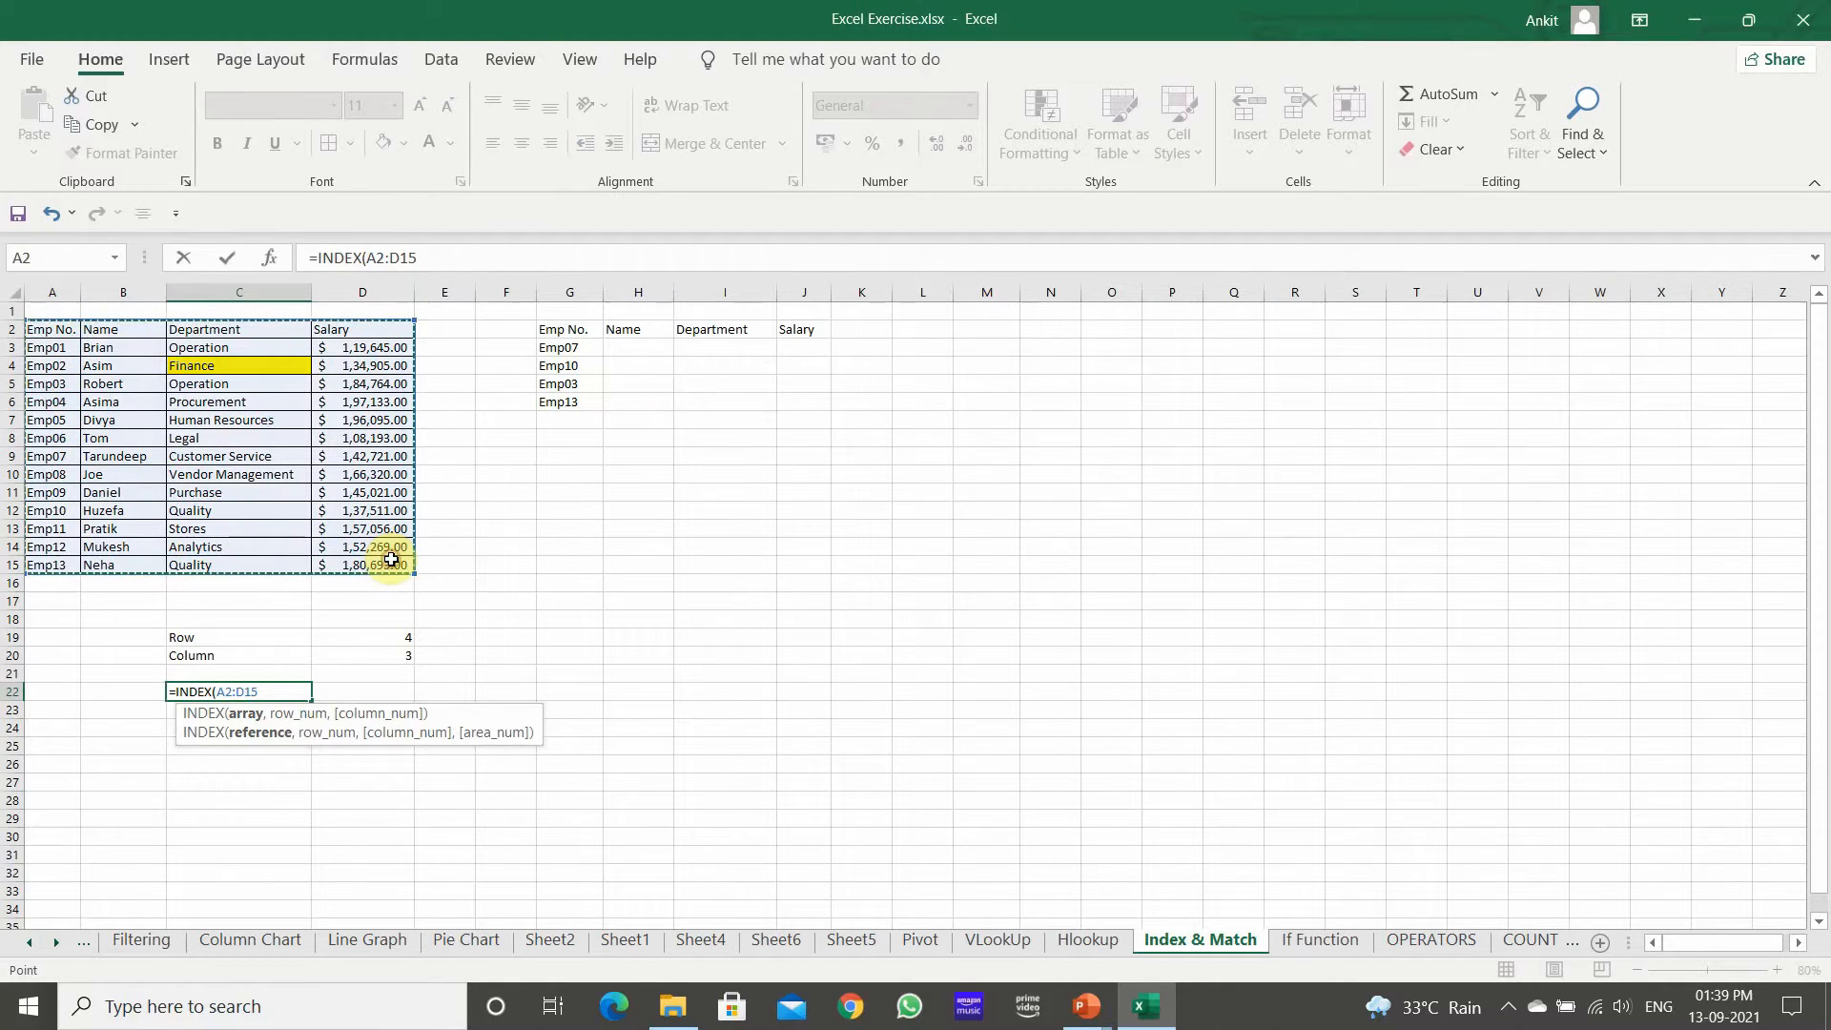
type(",3")
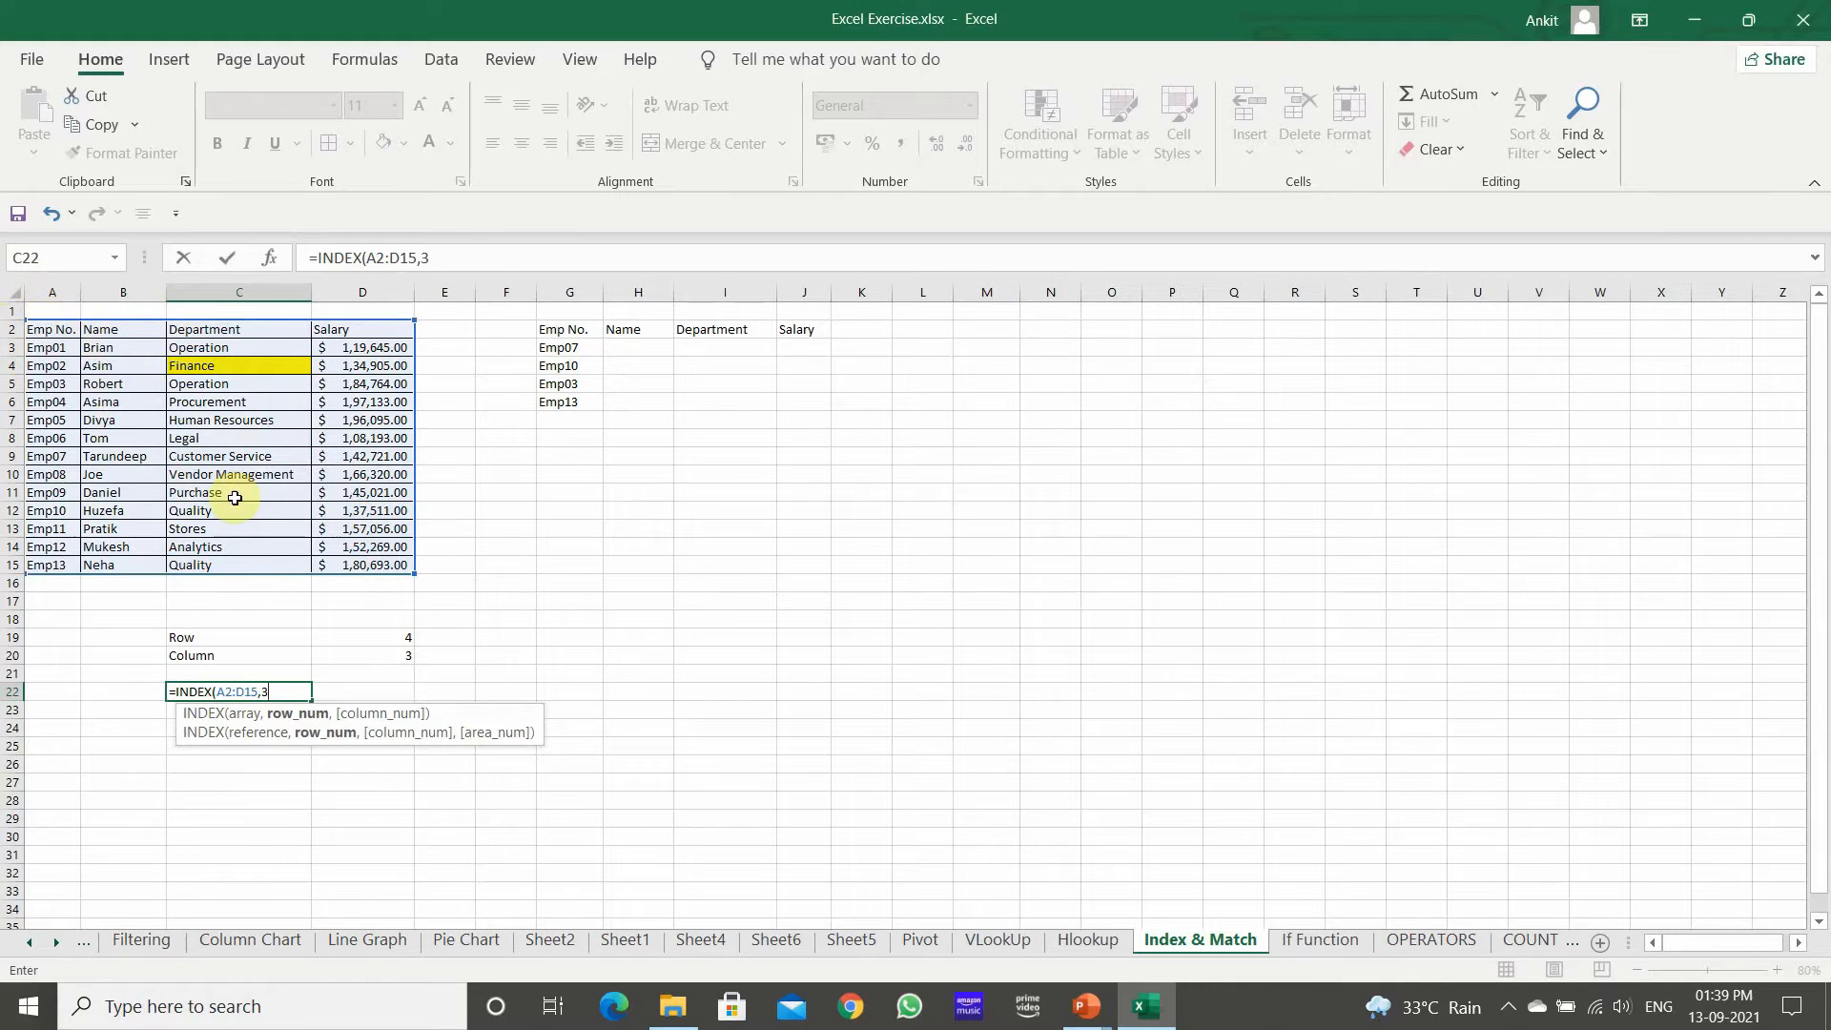
type(",3)")
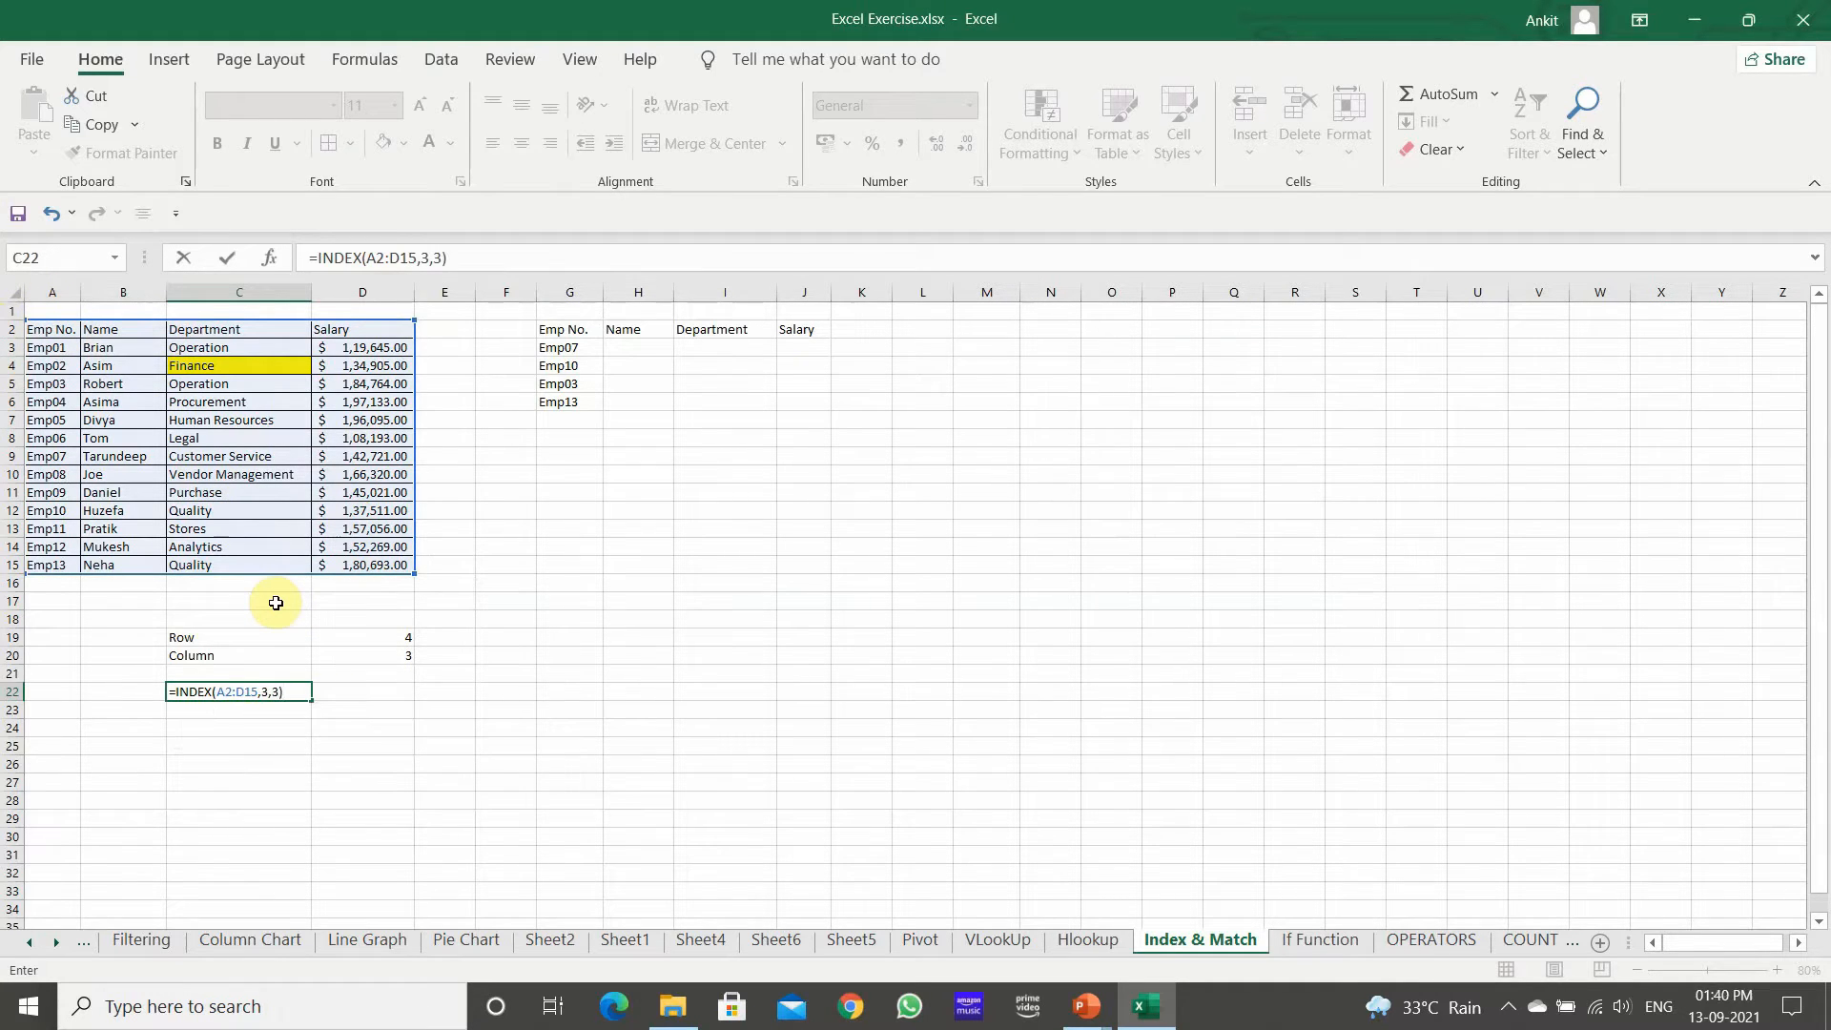
key("Return")
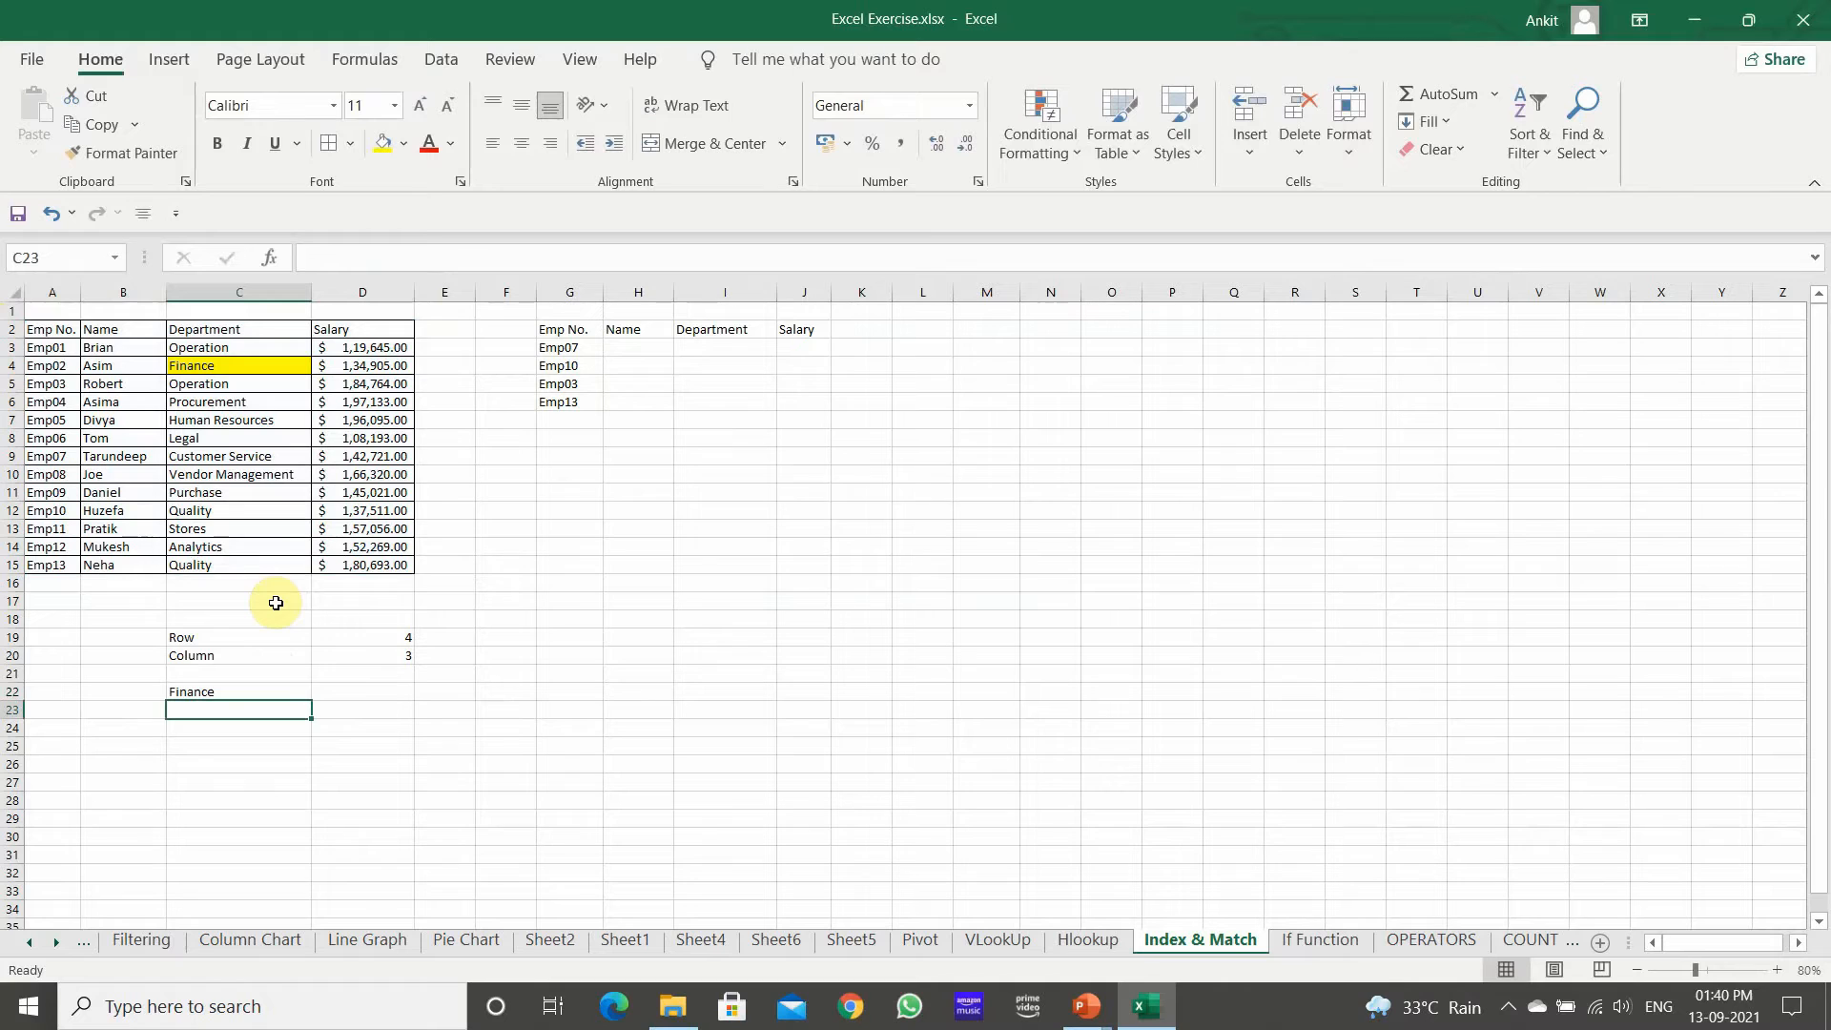
Correct the Row value in D19 to 3.
left_click(271, 688)
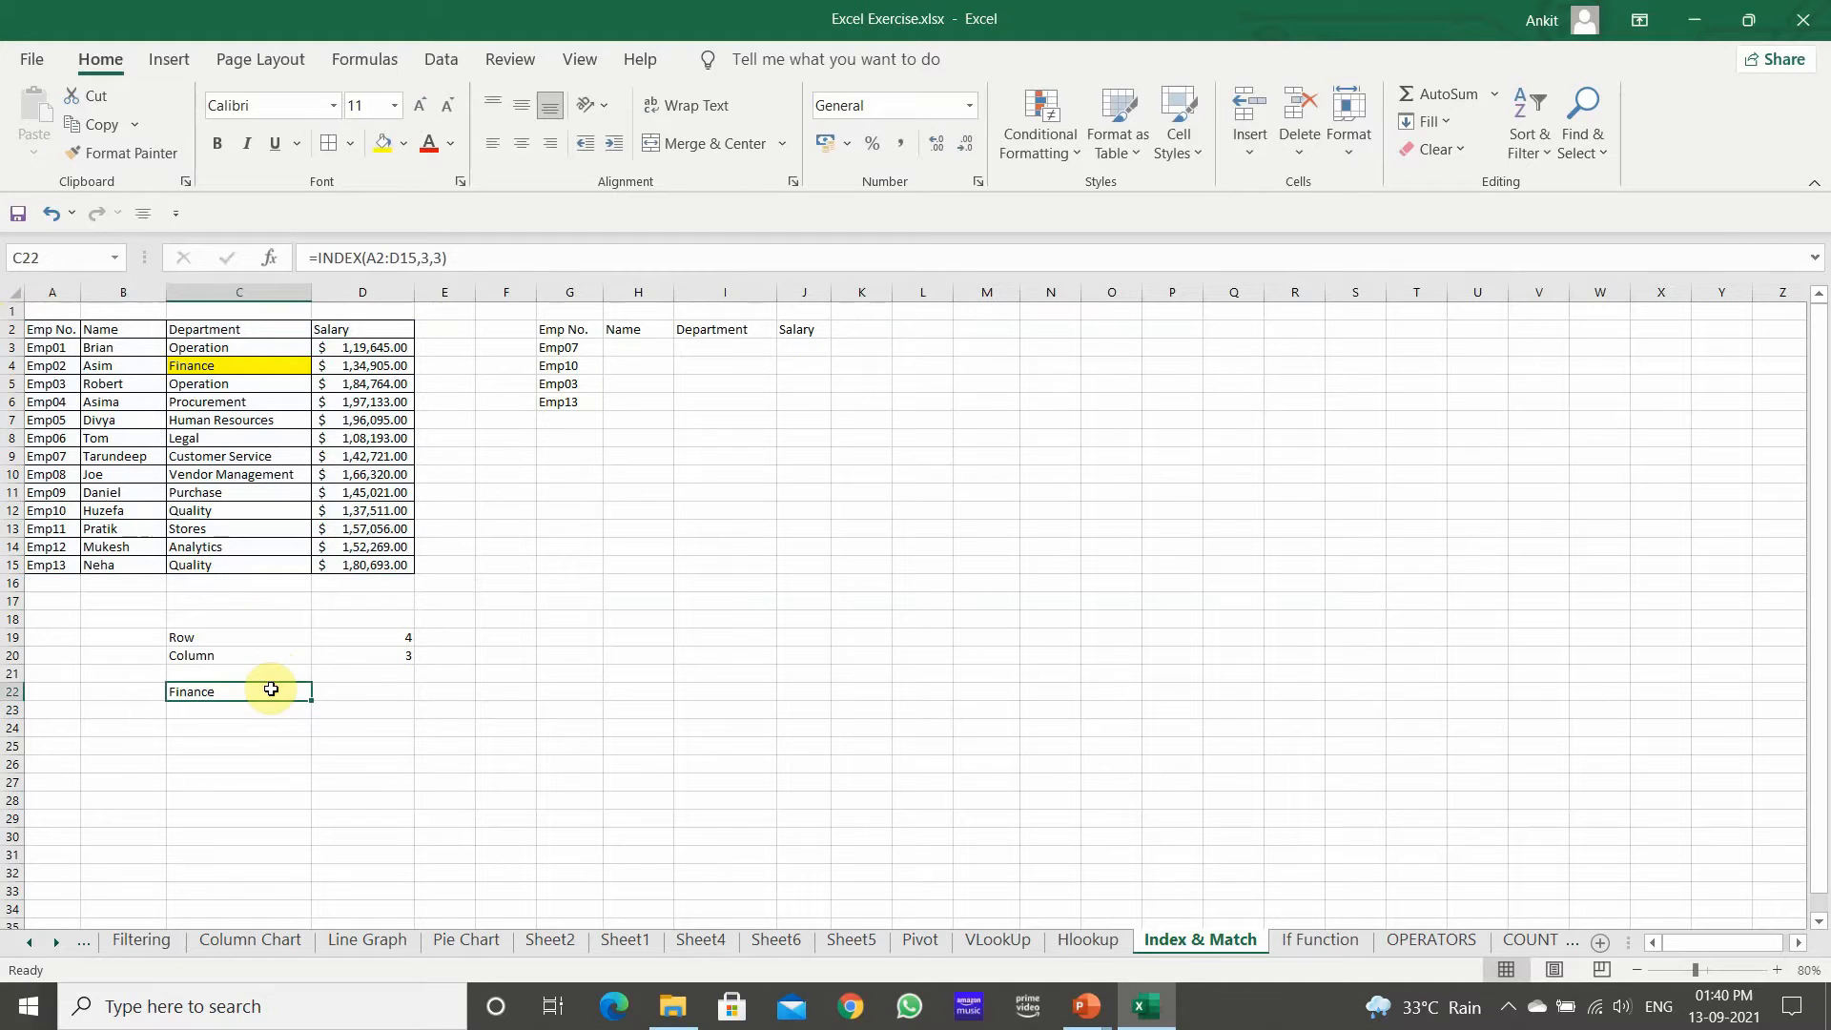
left_click(367, 638)
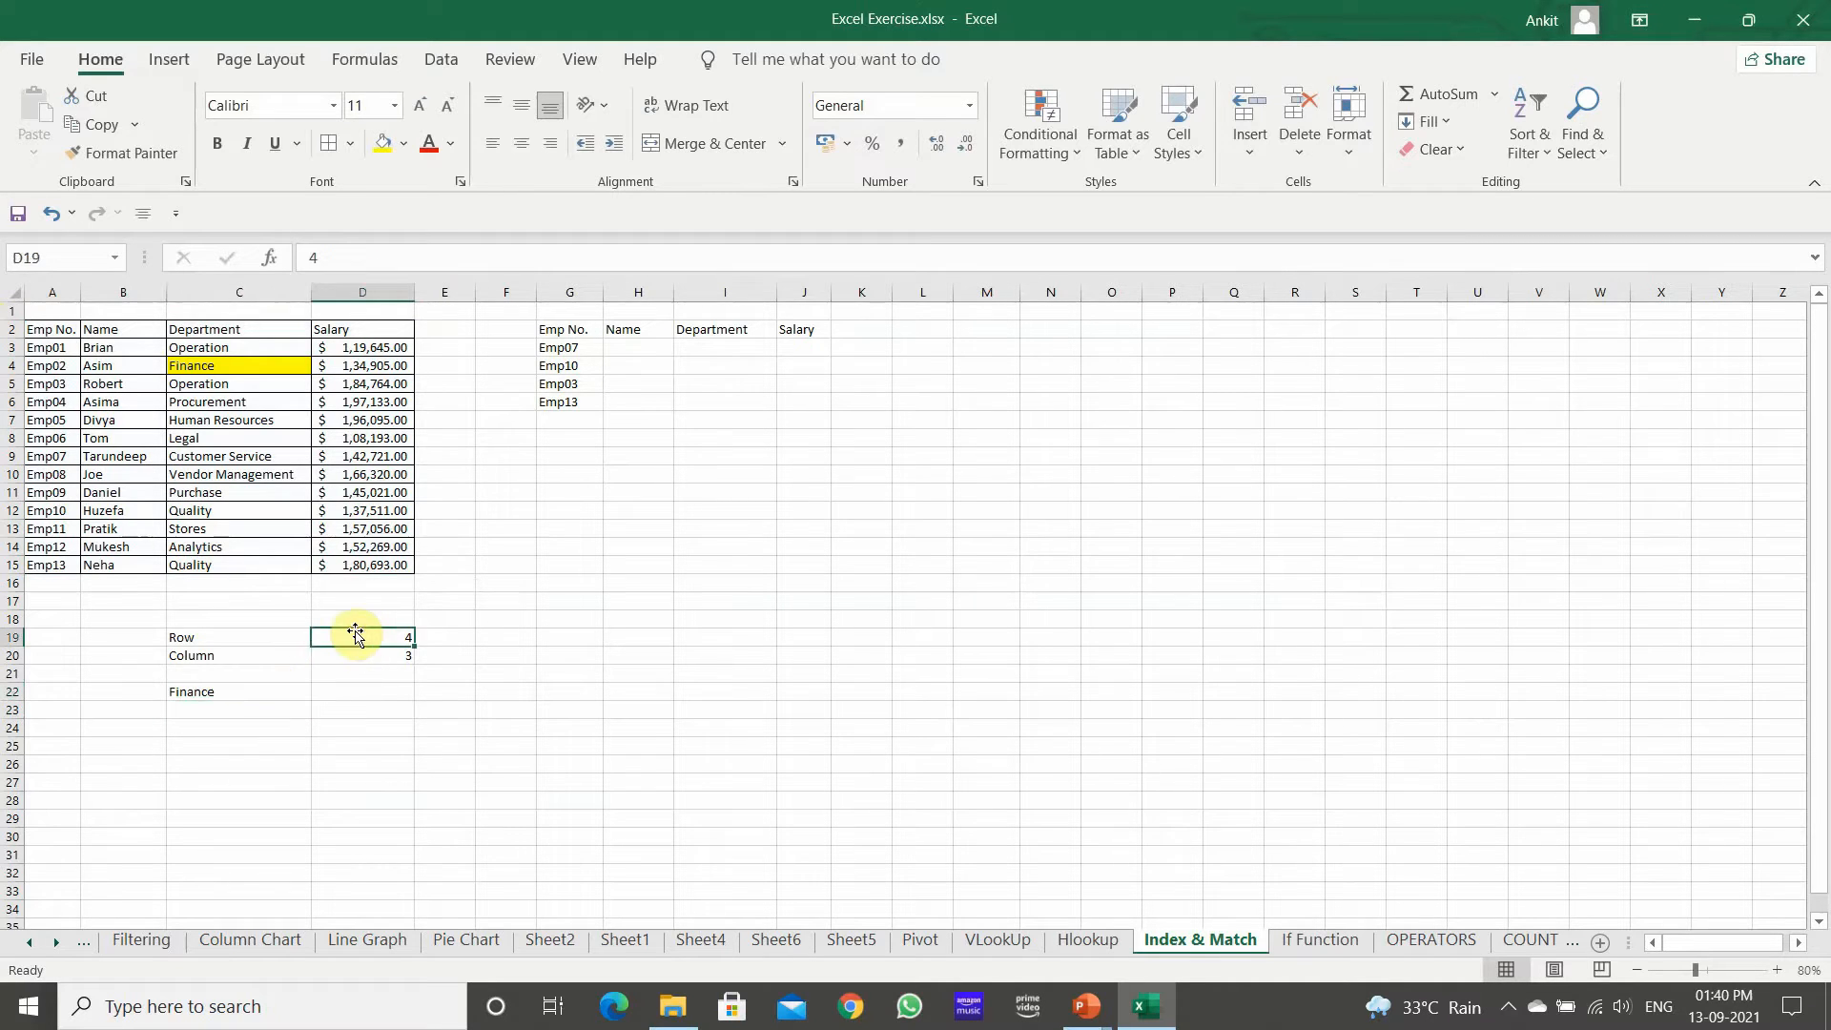
type("3")
left_click(334, 719)
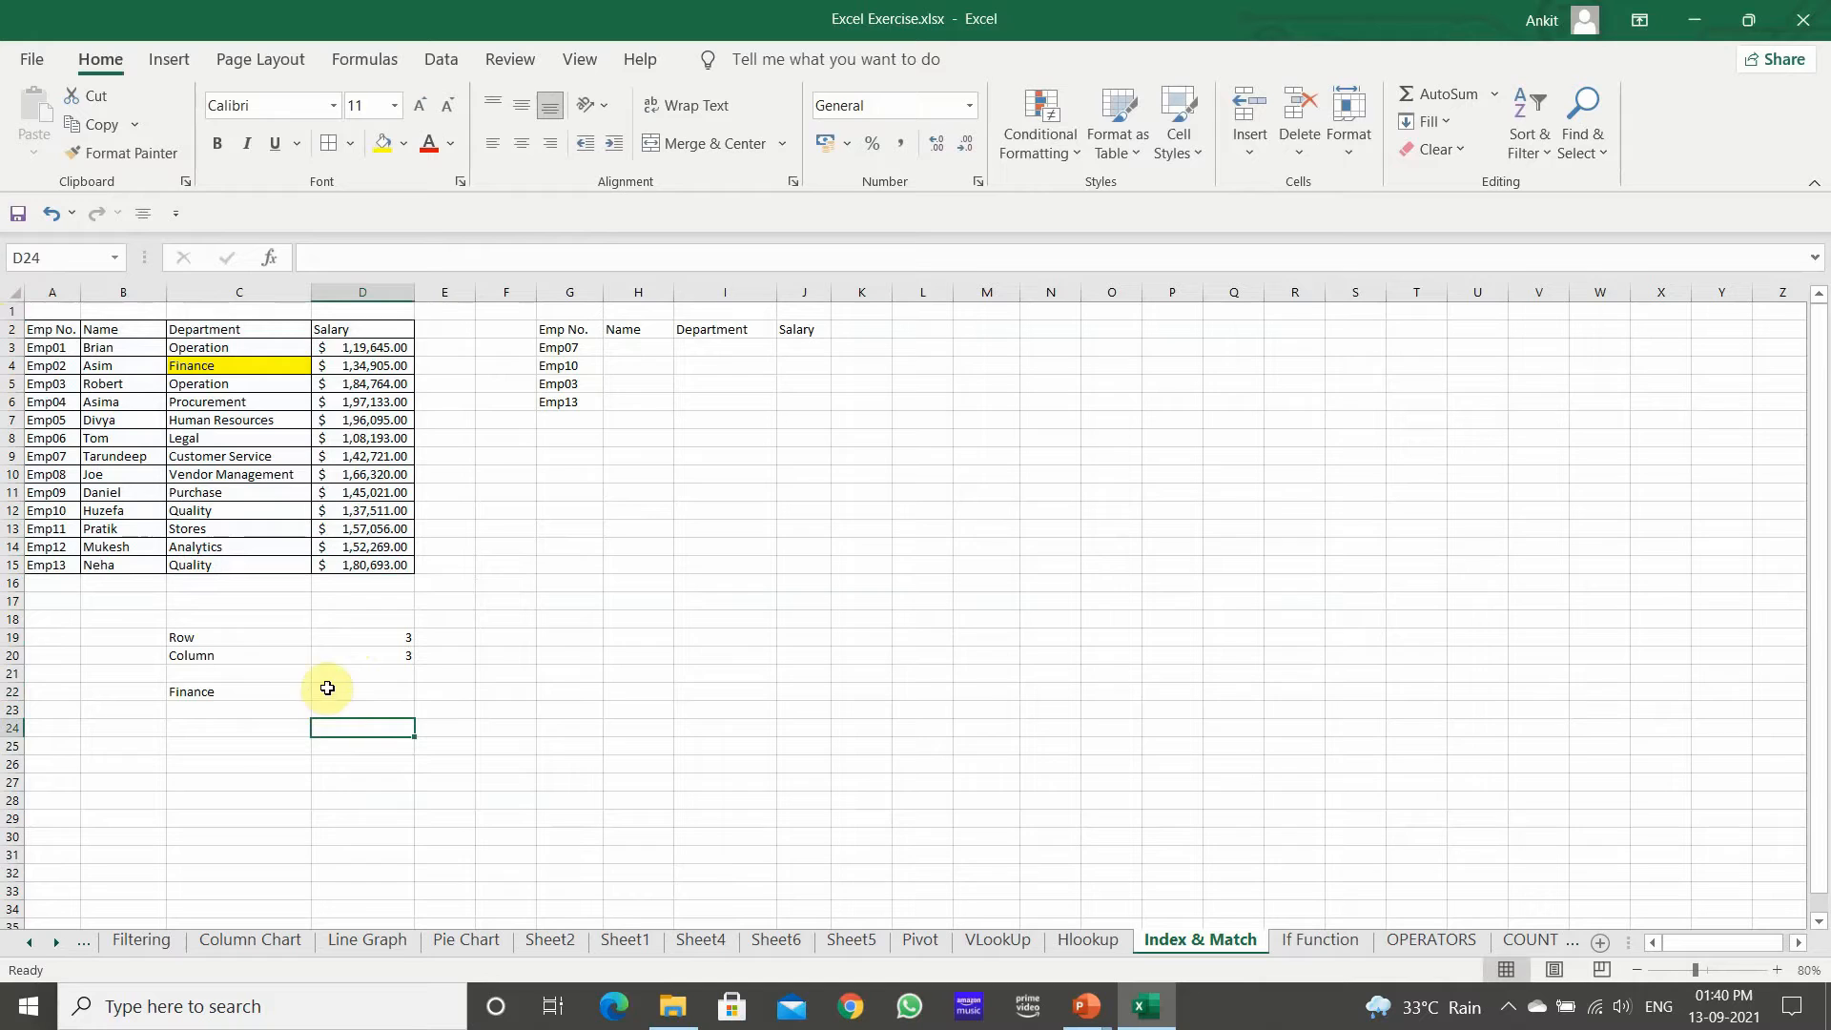
left_click(255, 710)
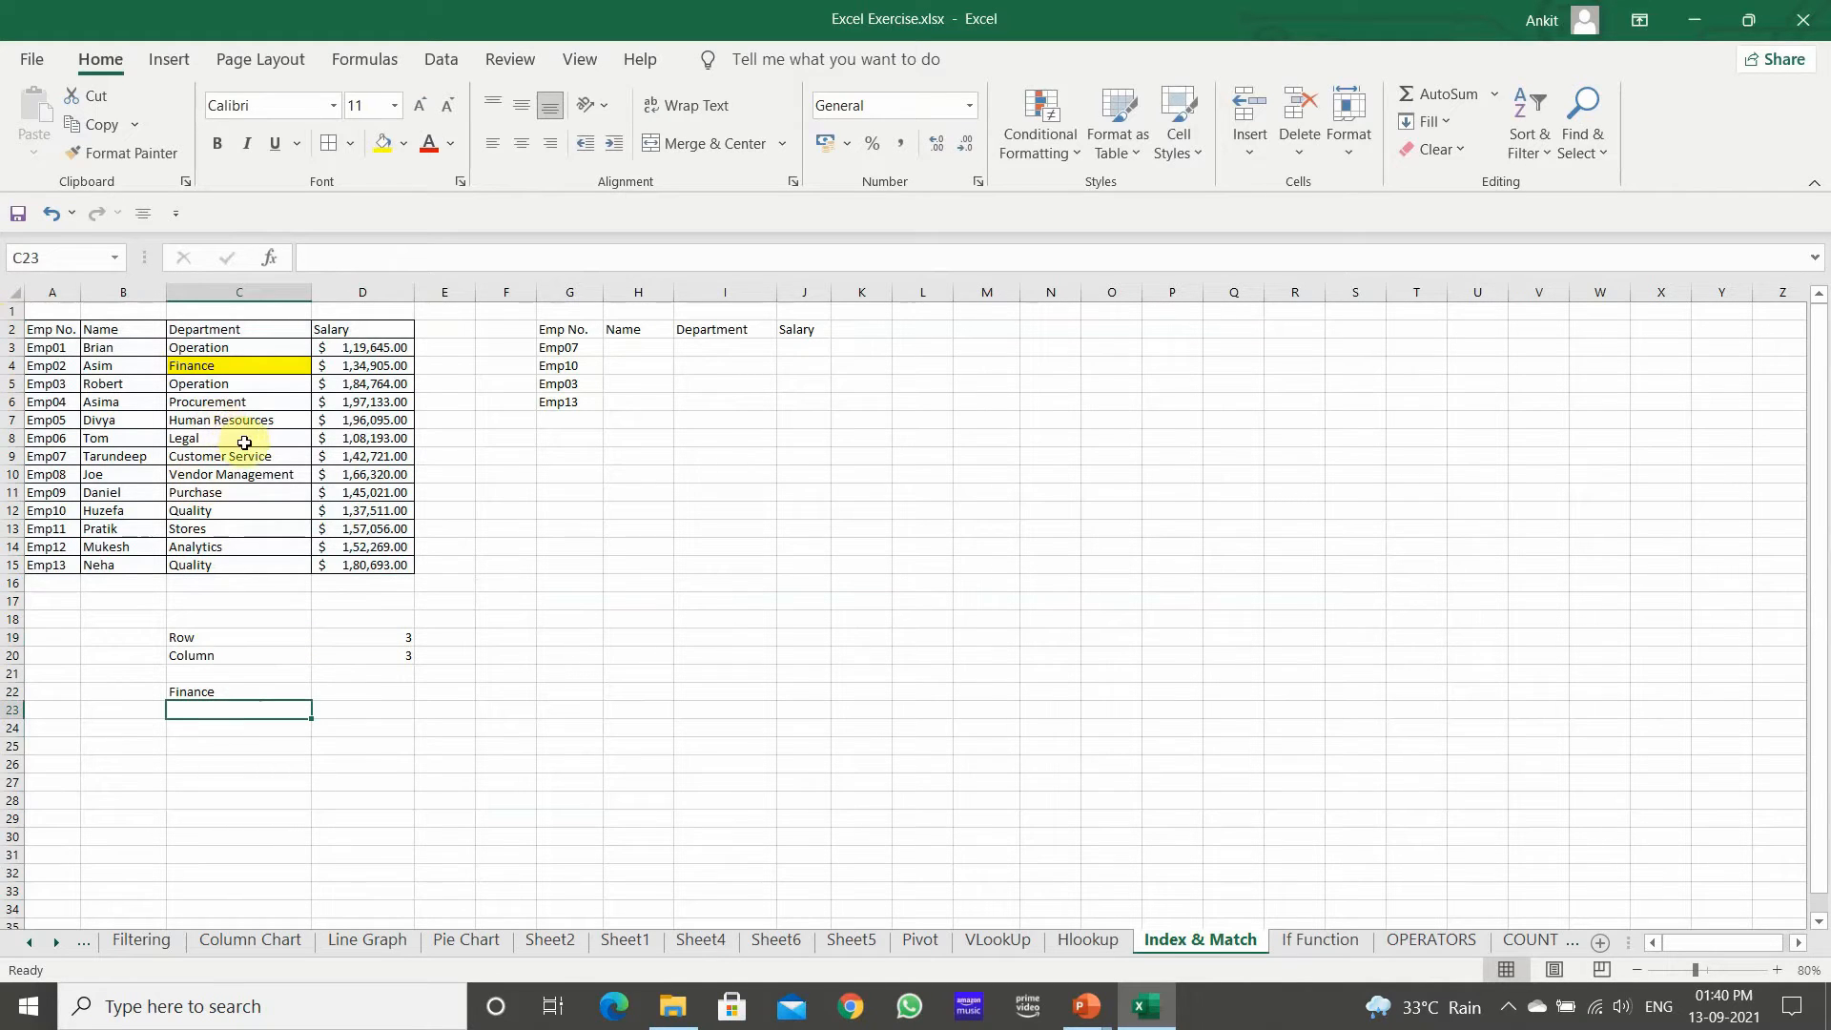
Highlight the Emp07 name in B9 in yellow and set the Row value to 8 and the Column value to 2.
left_click(143, 458)
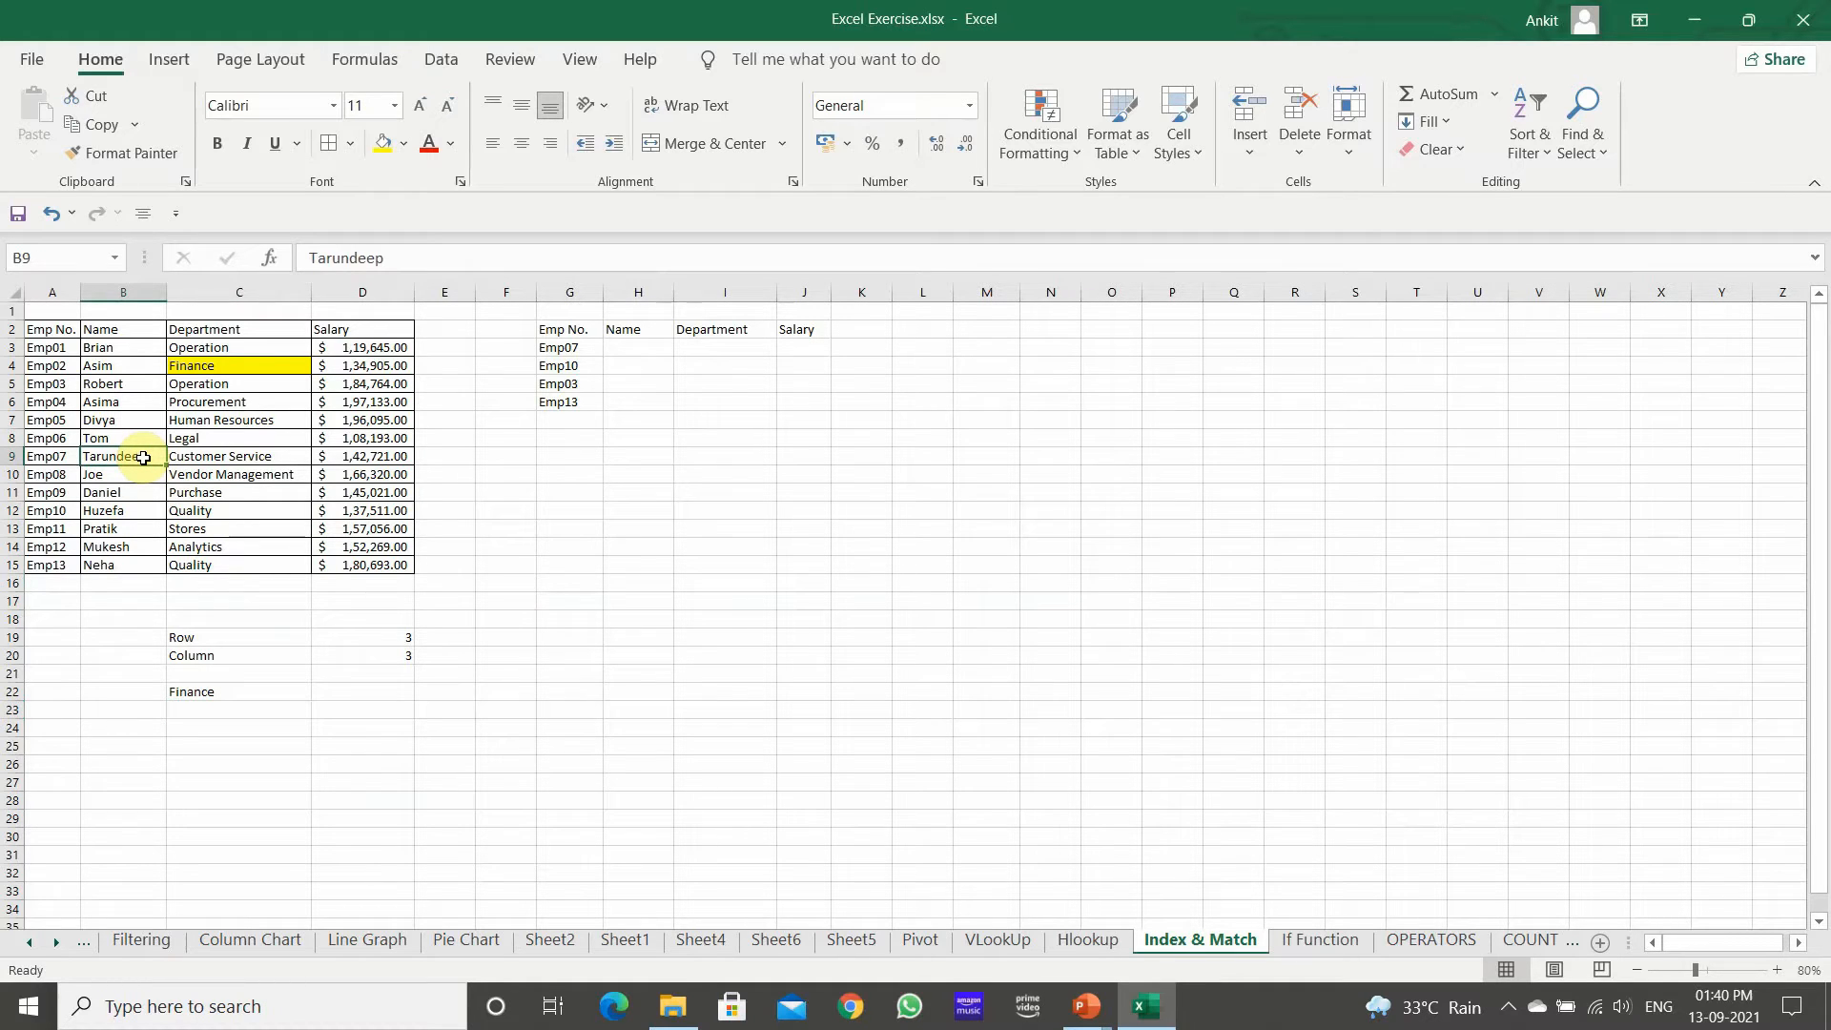
left_click(381, 159)
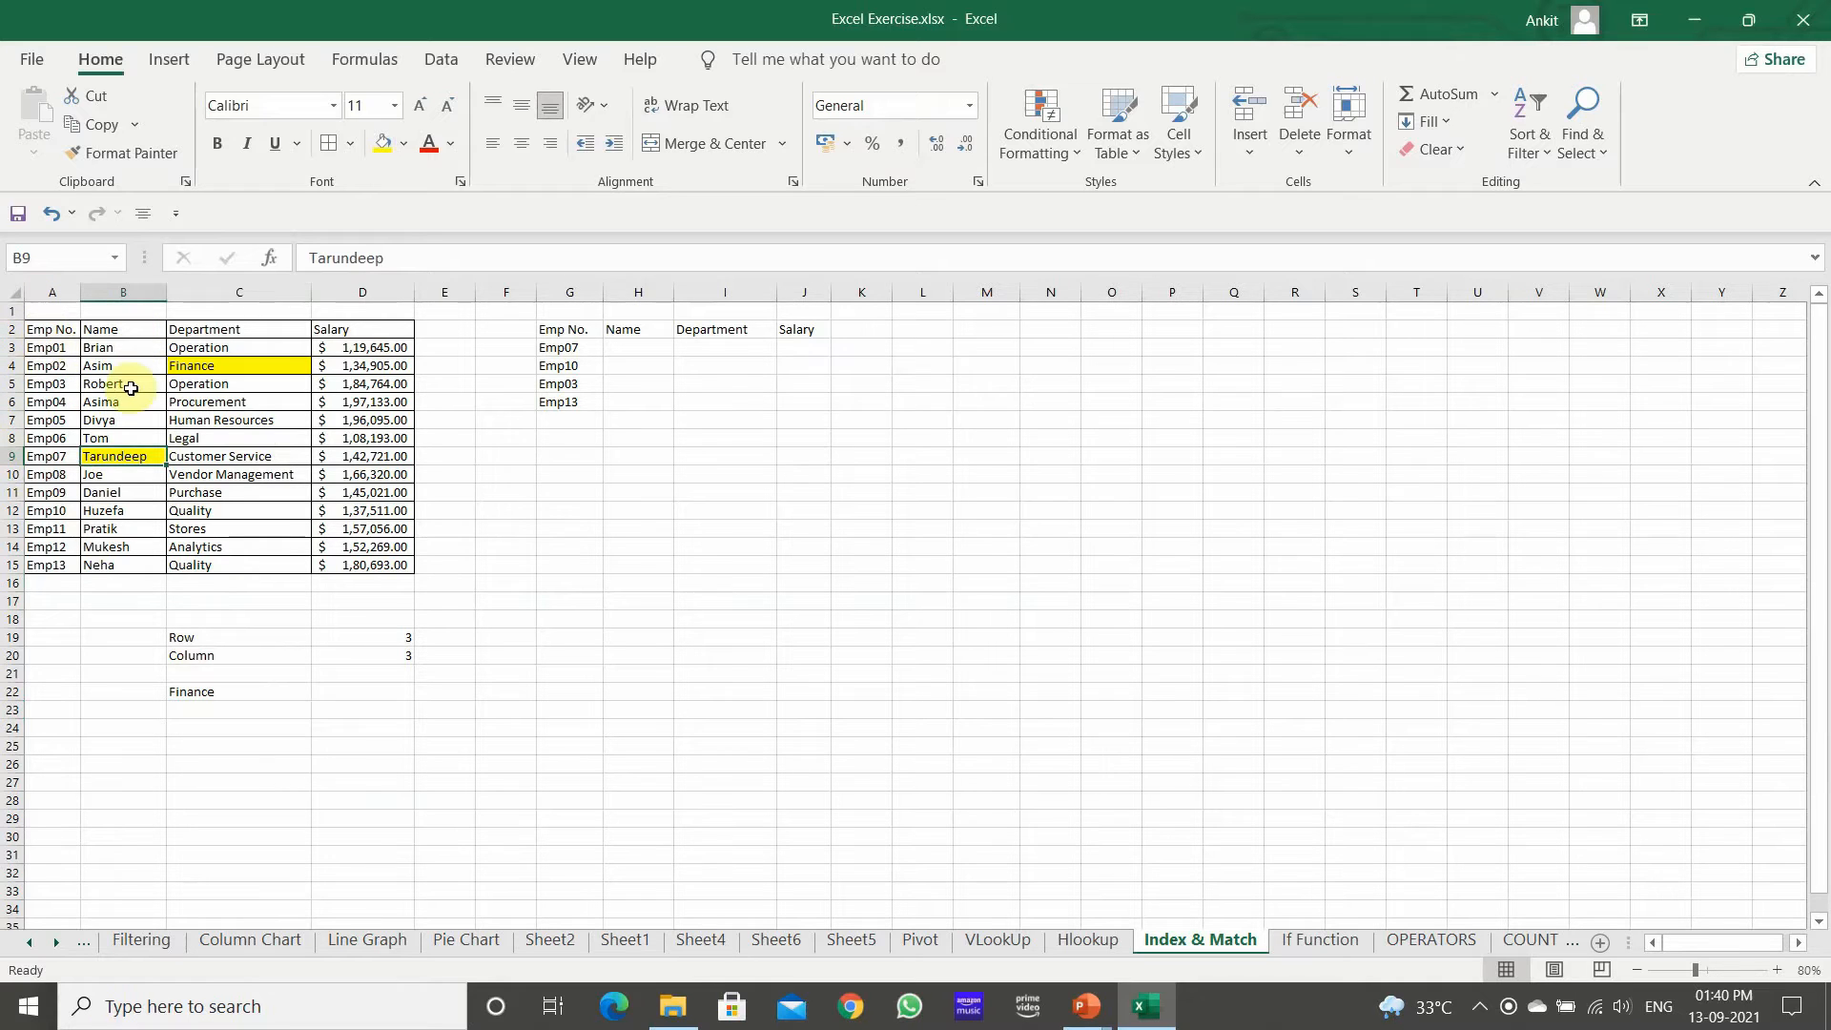
left_click(385, 639)
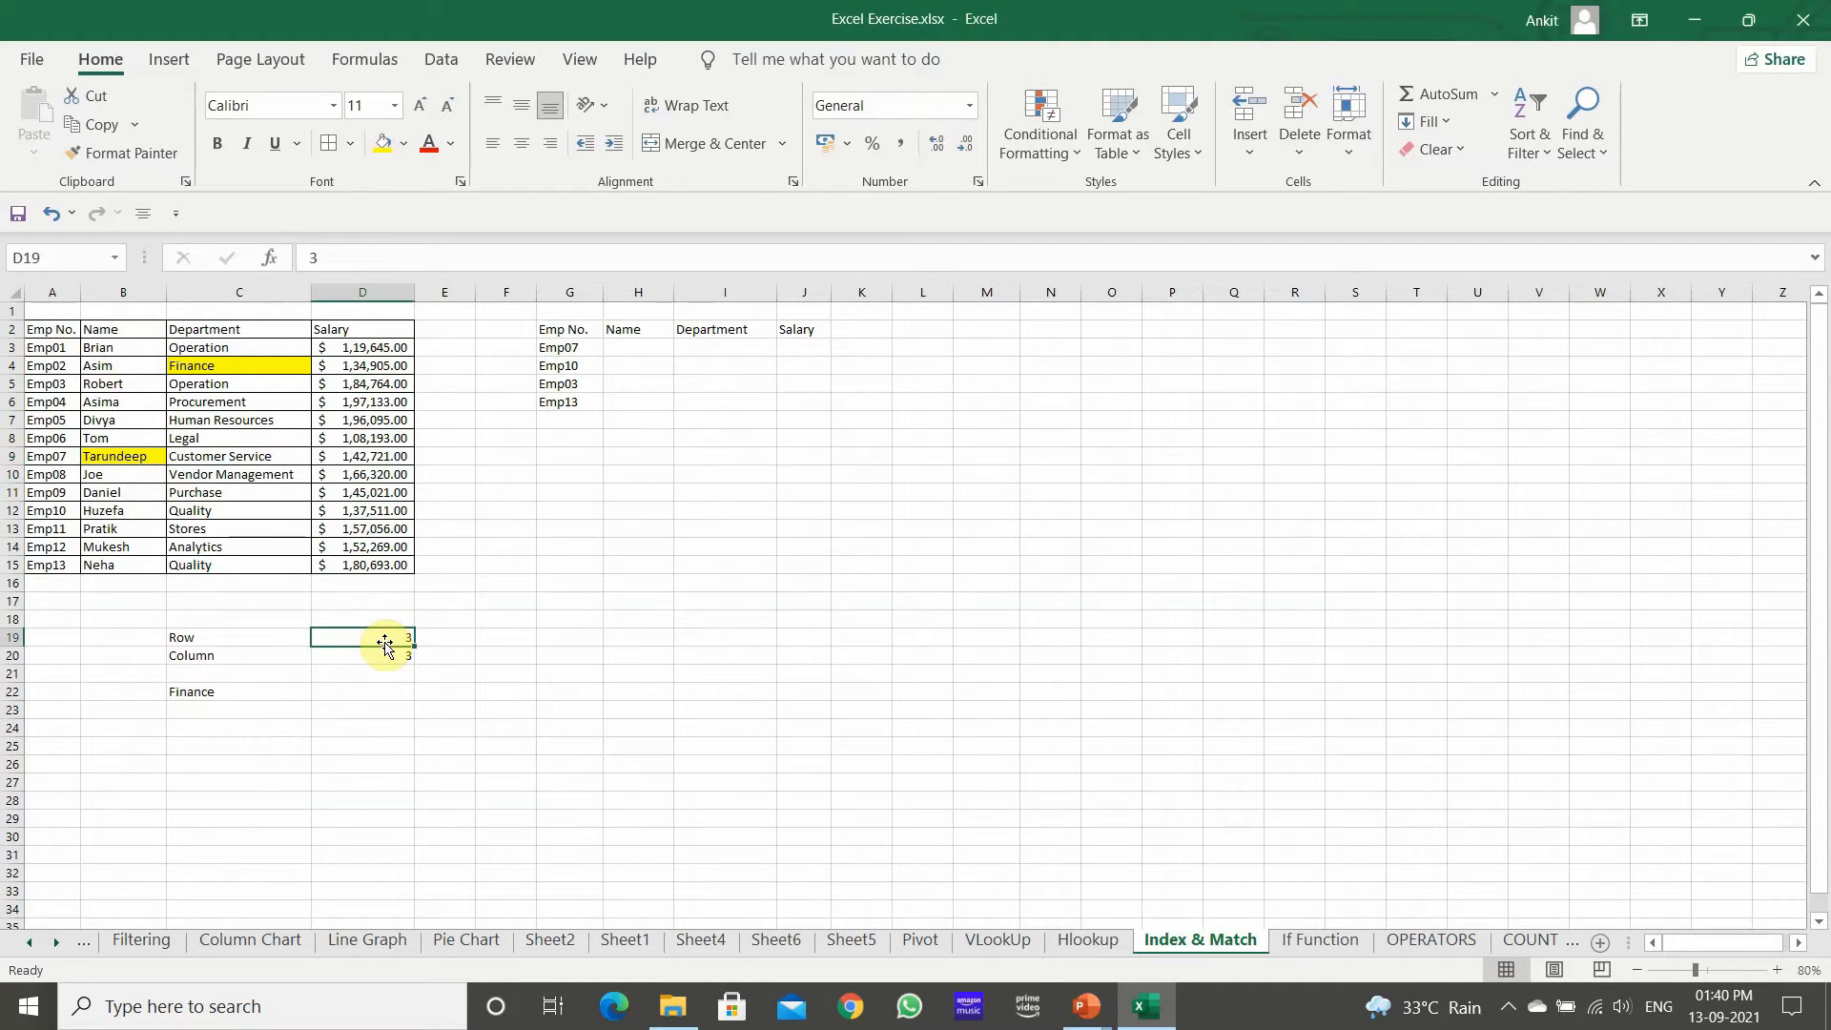
type("8")
left_click(379, 656)
type("2")
left_click(384, 712)
Enter an INDEX formula in C23 on the table A2:D15 with row number 8 and column number 2.
left_click(235, 708)
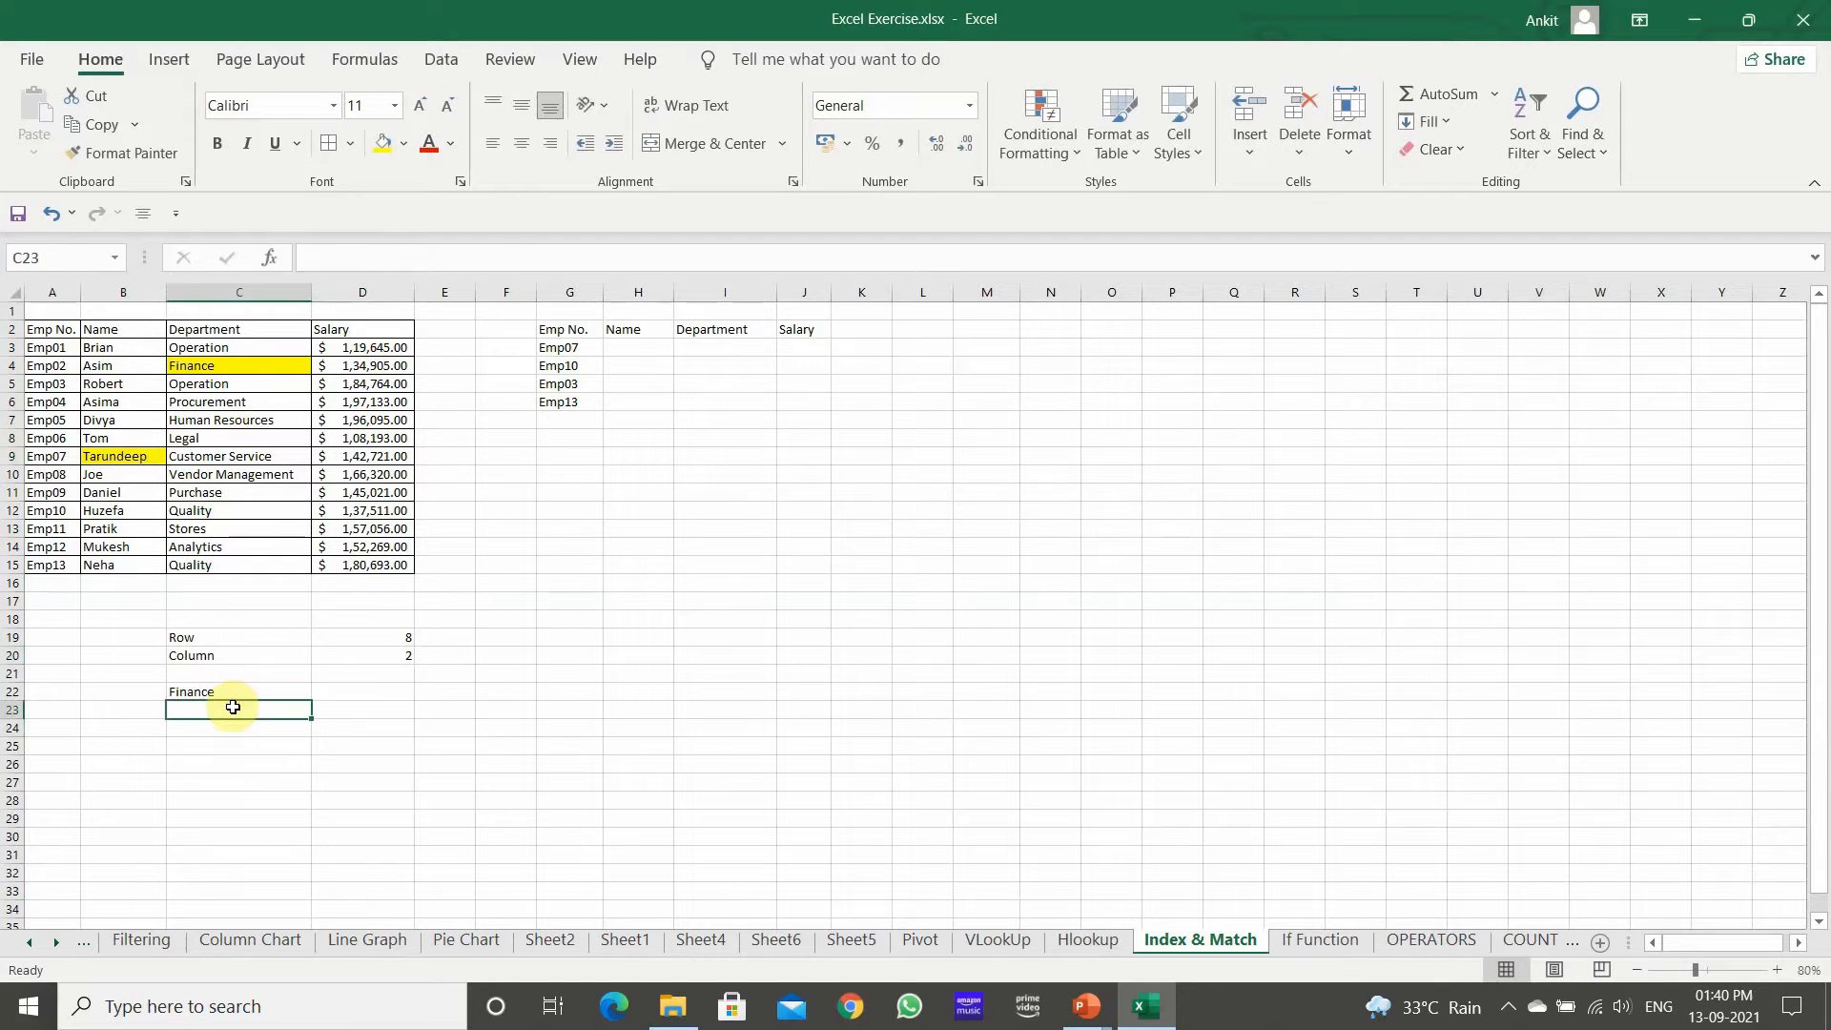
type("=INDEX(")
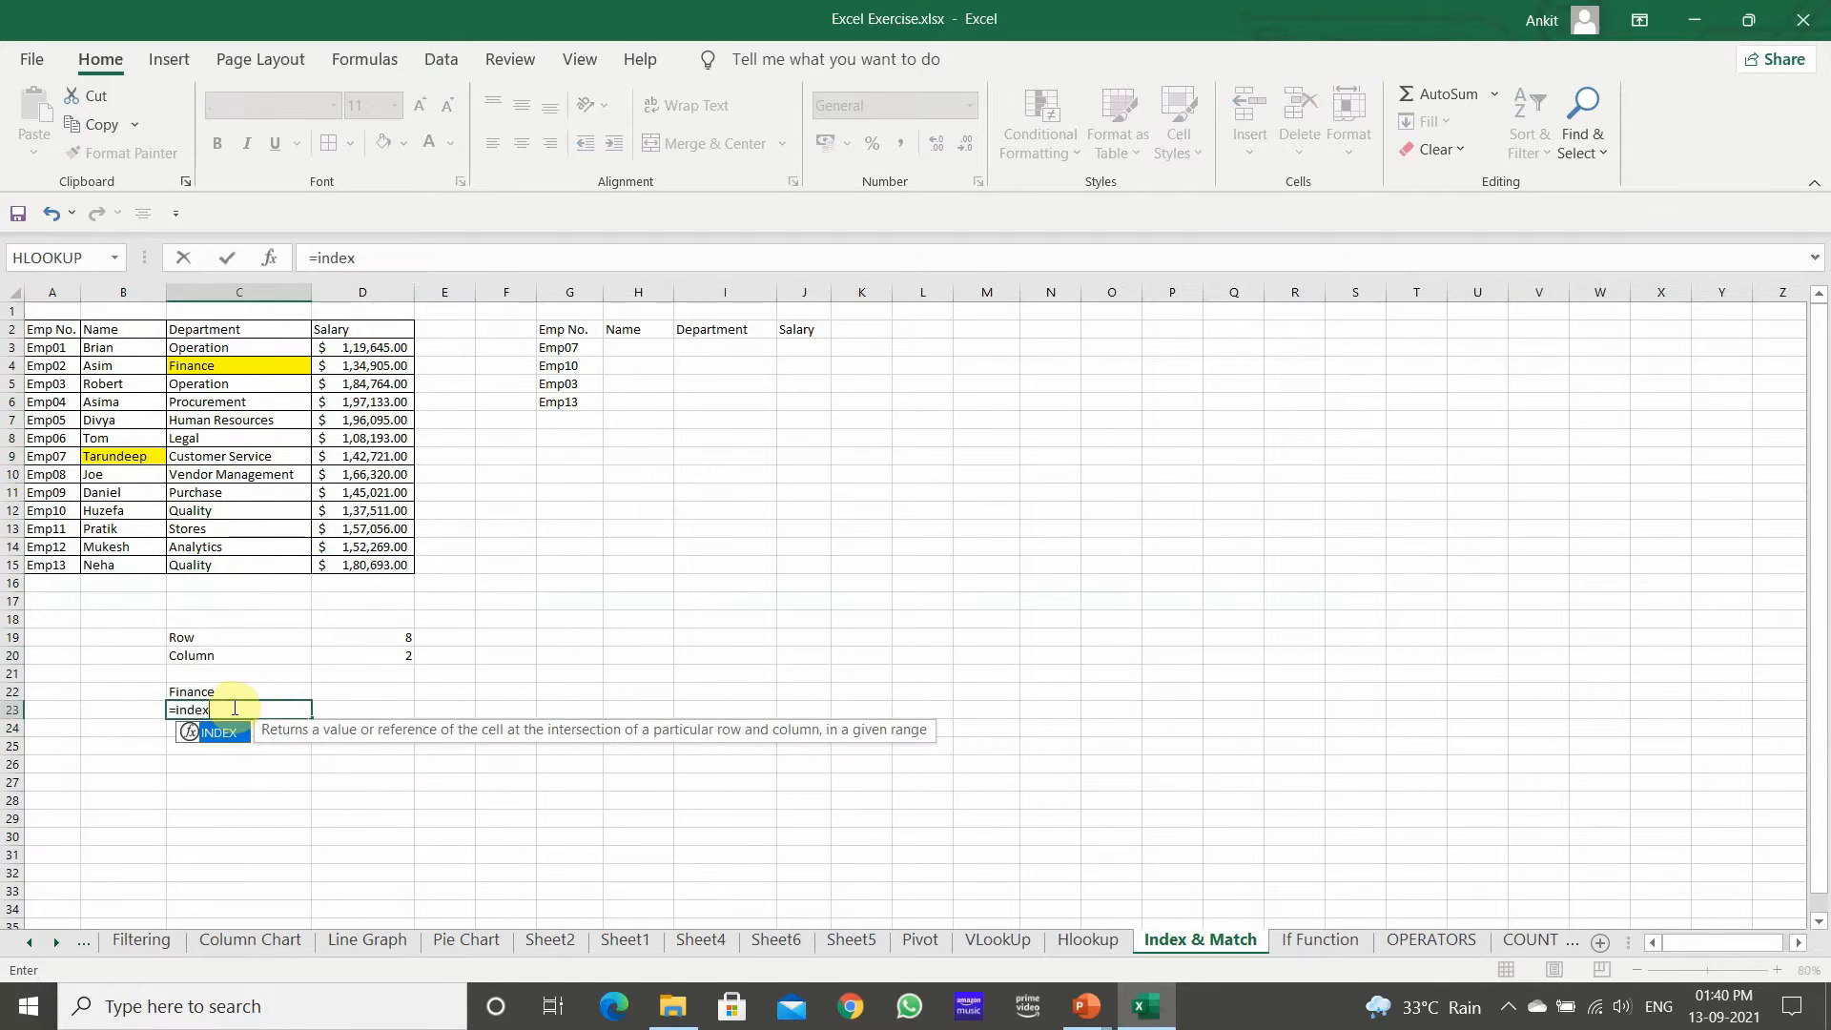
left_click_drag(48, 331, 362, 562)
type(",8,2)")
key("Return")
left_click_drag(231, 696, 227, 722)
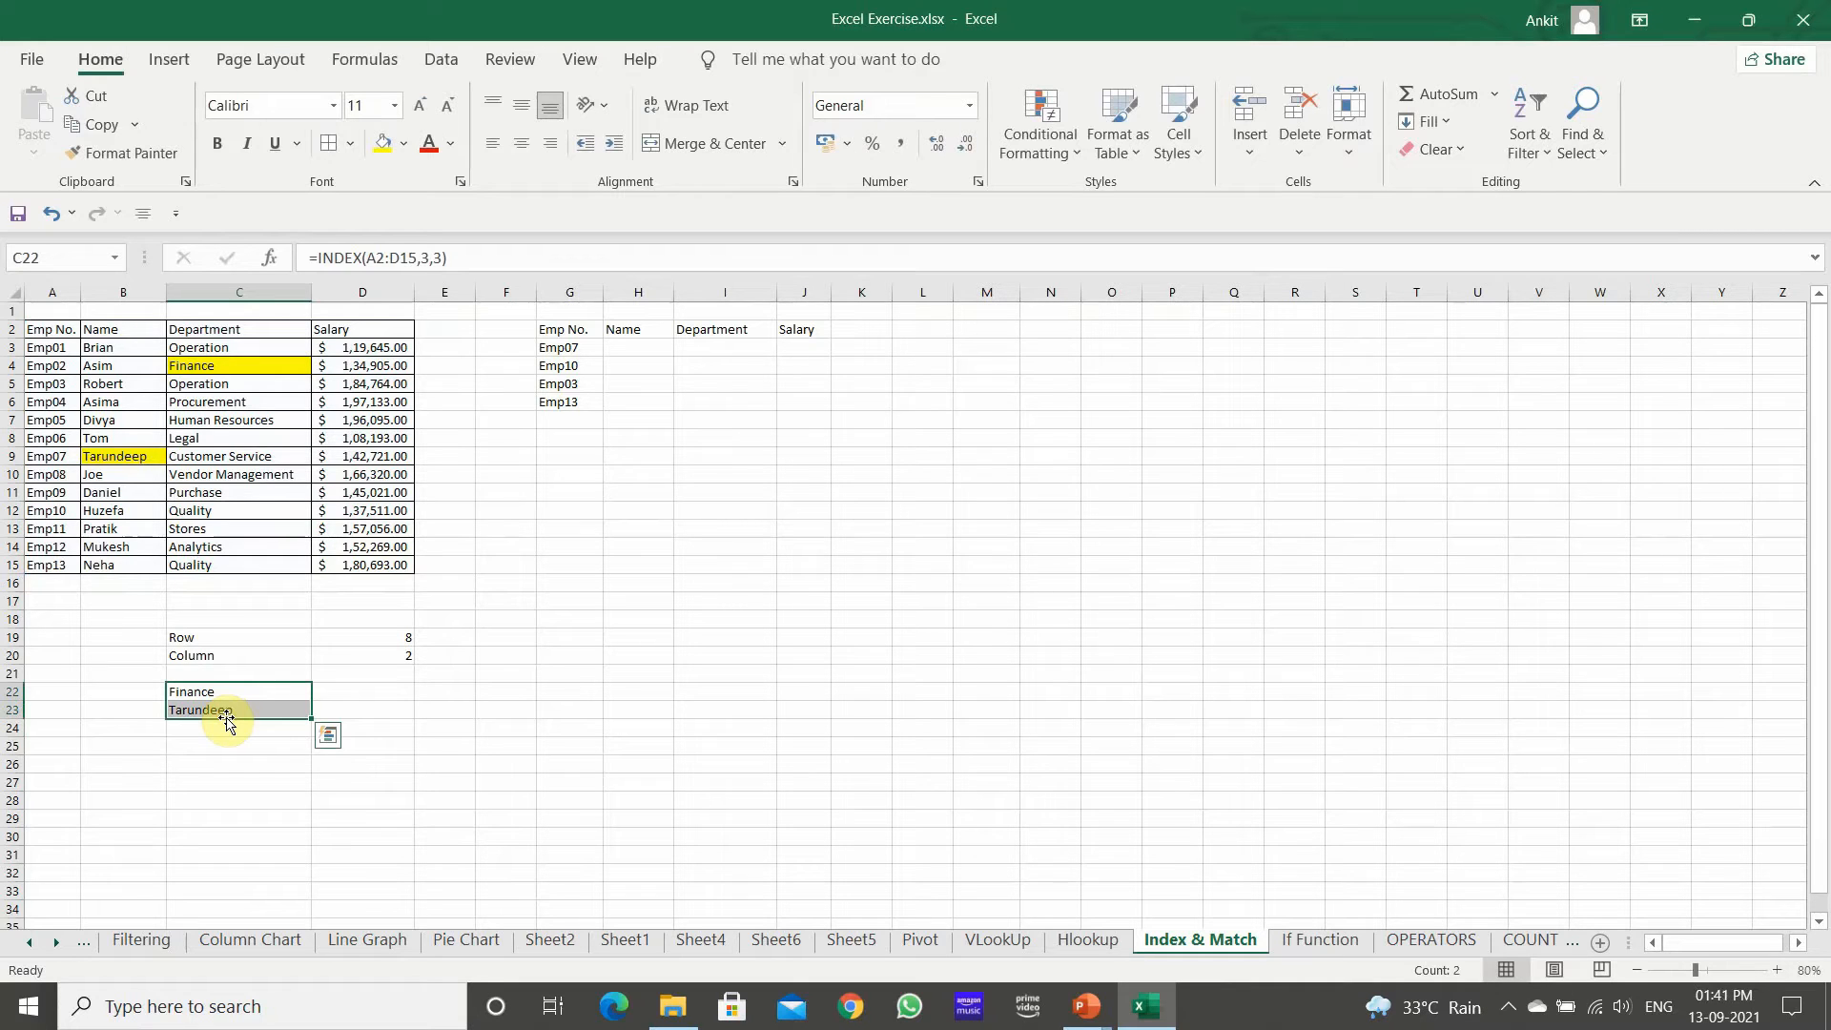
left_click(575, 724)
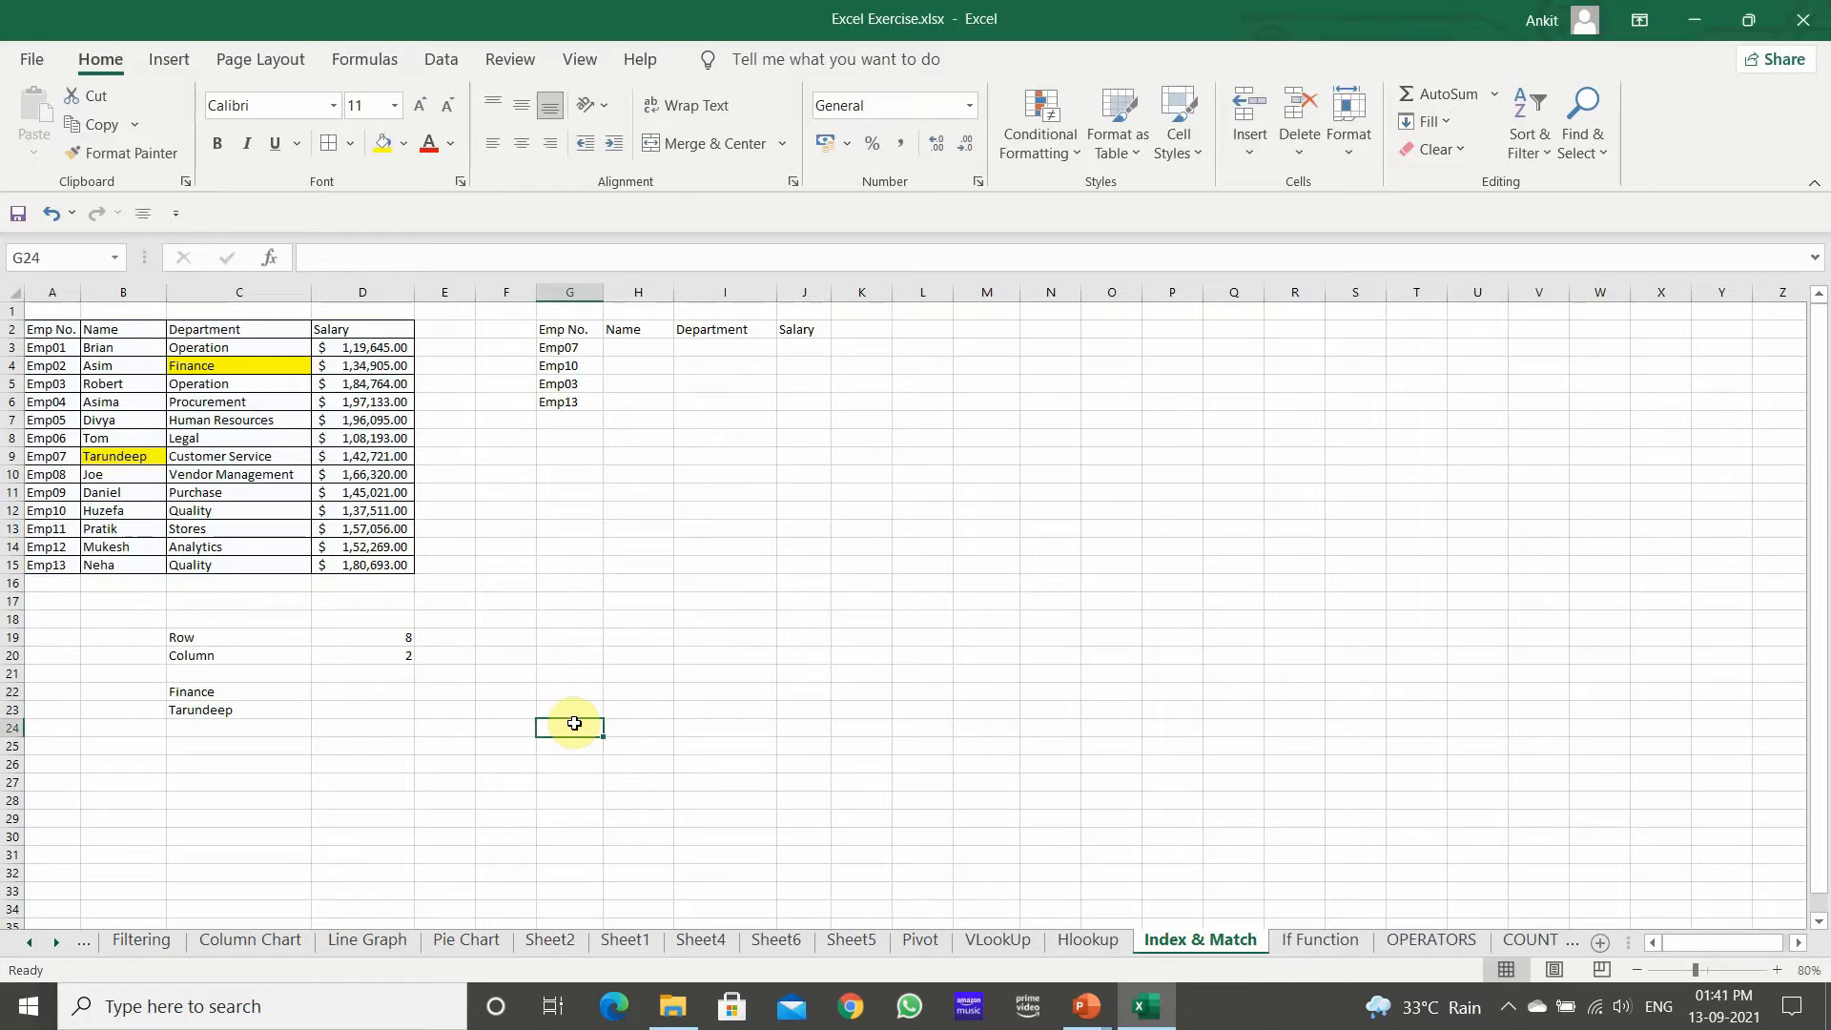
Switch to the PowerPoint slide show, advance to the Match Function slide, and return to the Excel workbook.
key("alt+Tab")
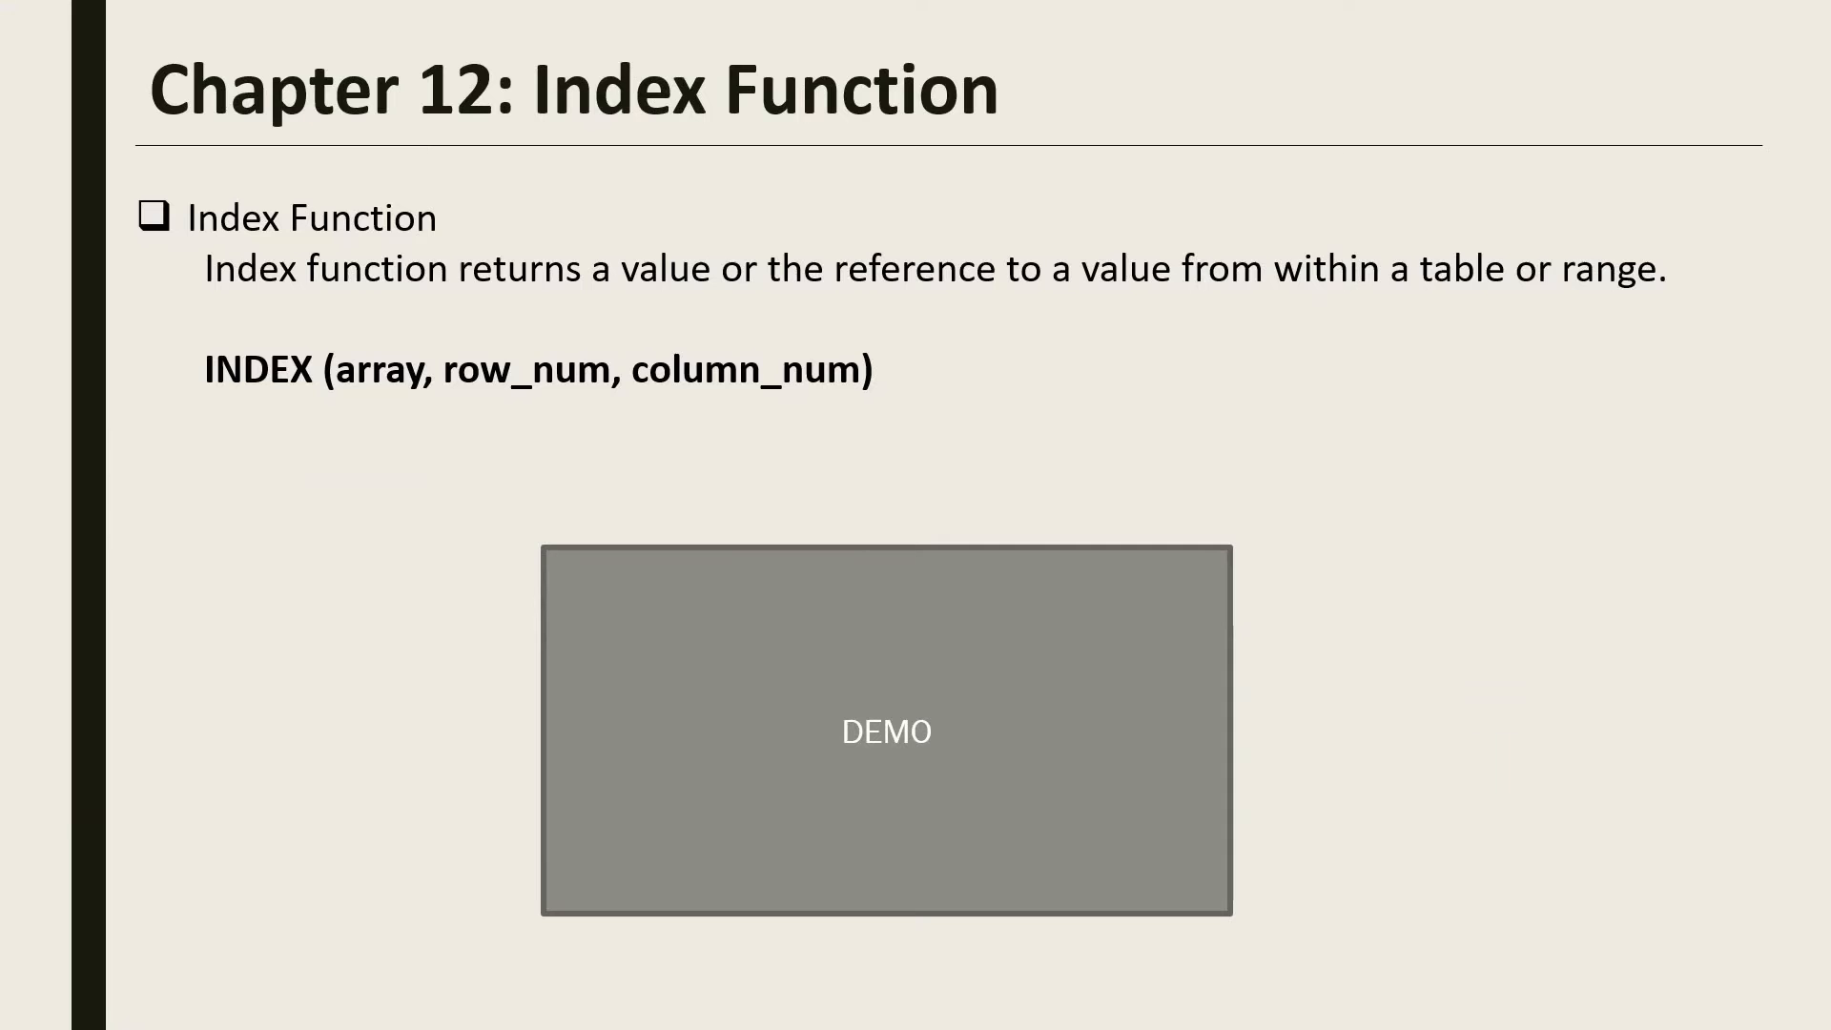
key("Right")
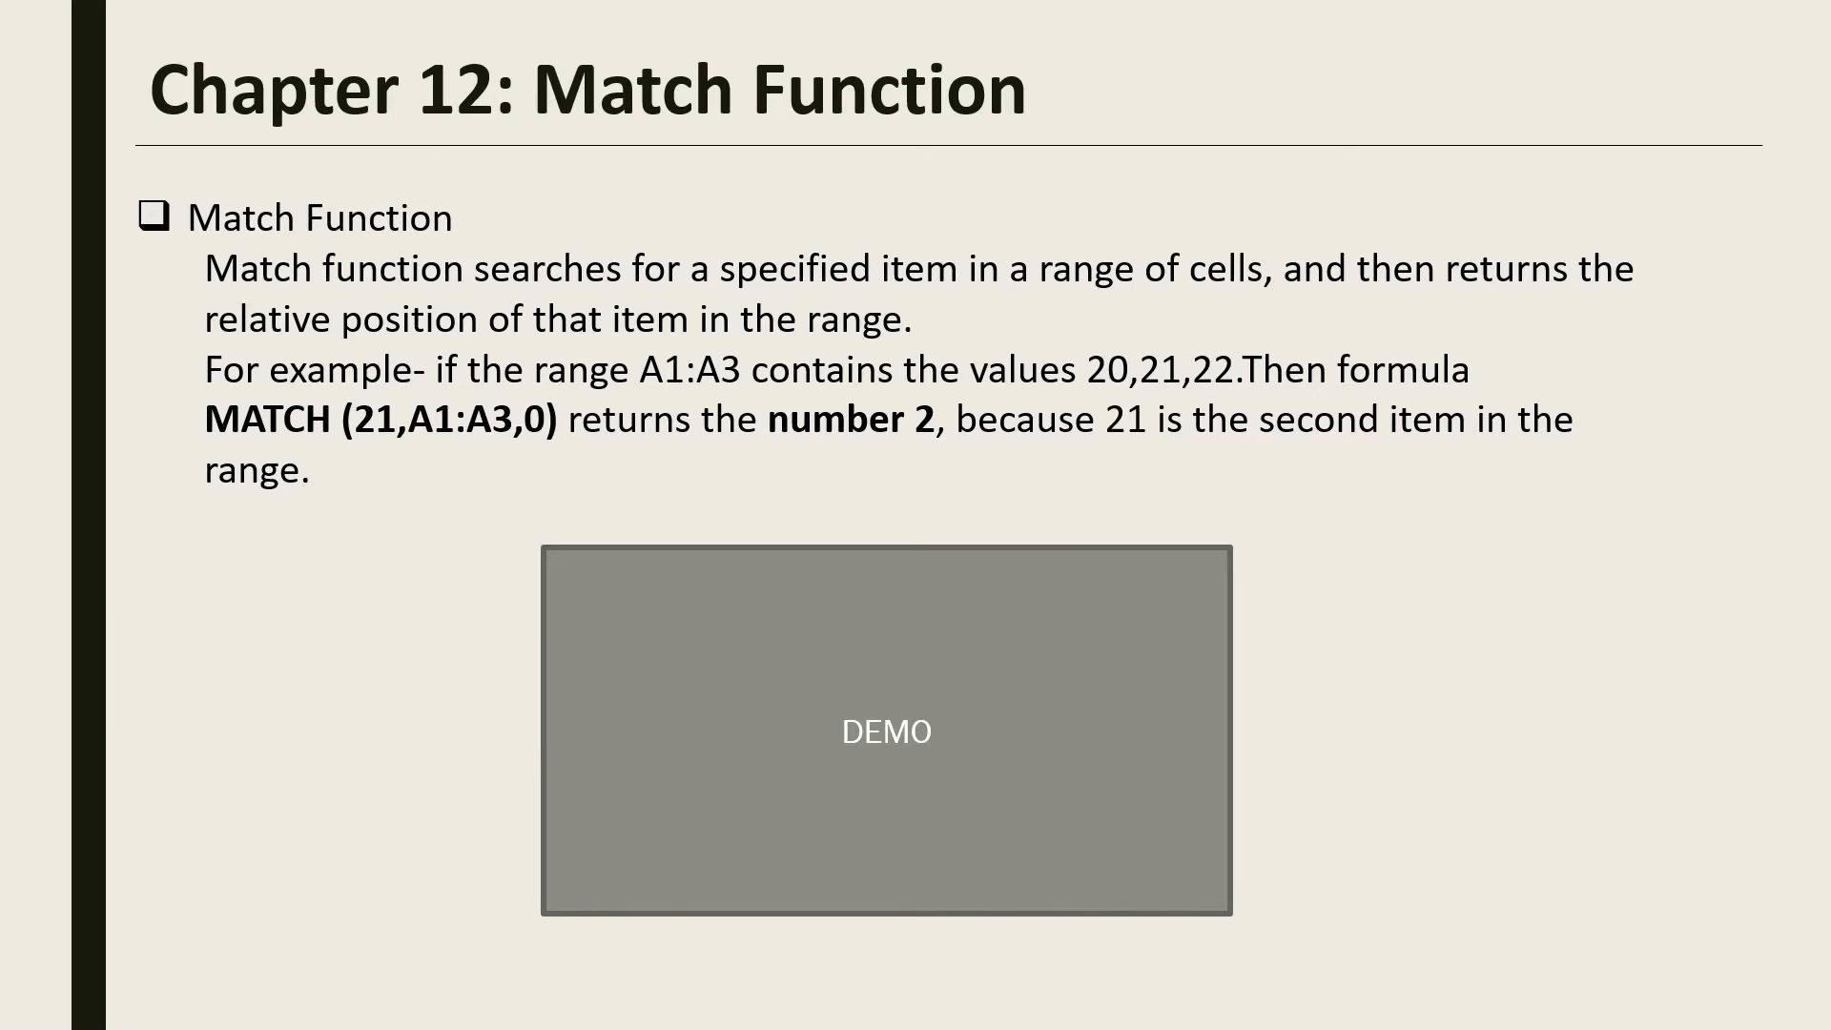
key("alt+Tab")
left_click(574, 723)
left_click(861, 569)
left_click(860, 458)
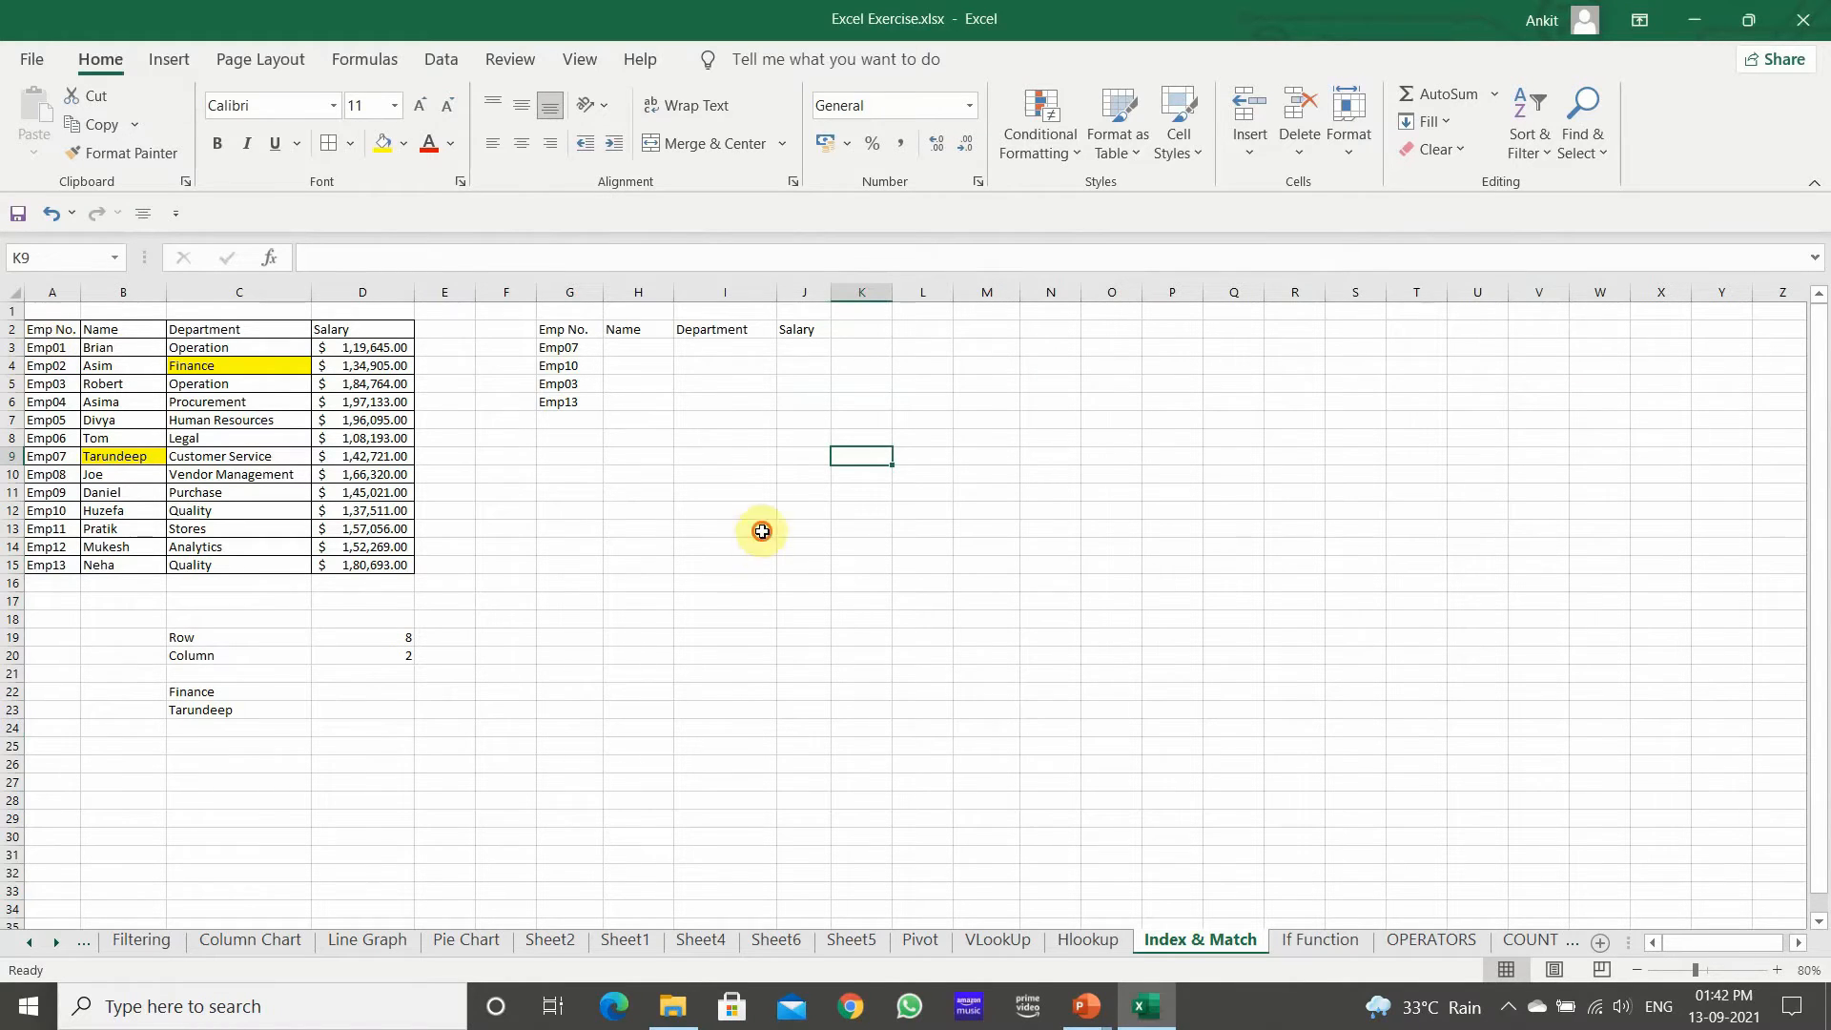
left_click(727, 528)
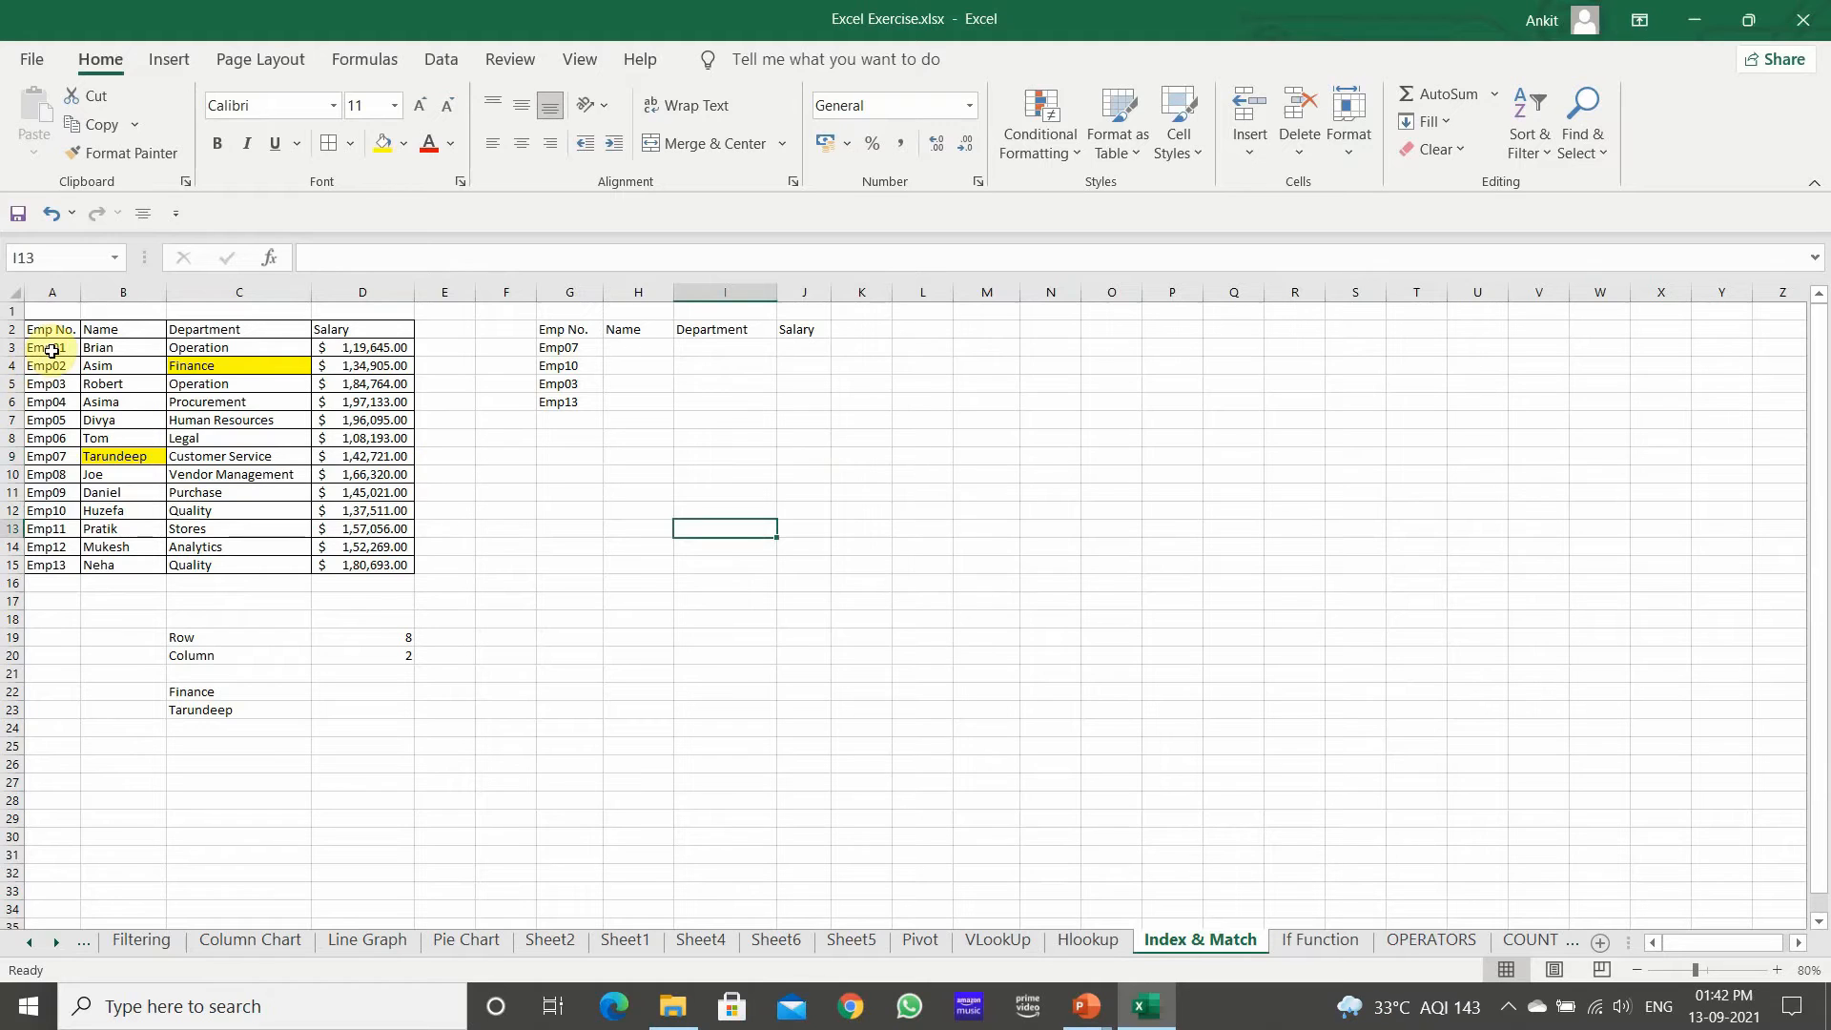
Copy the Emp No. column A2:A15 to L3 and highlight the Emp06 cell of the copy in yellow.
left_click(53, 440)
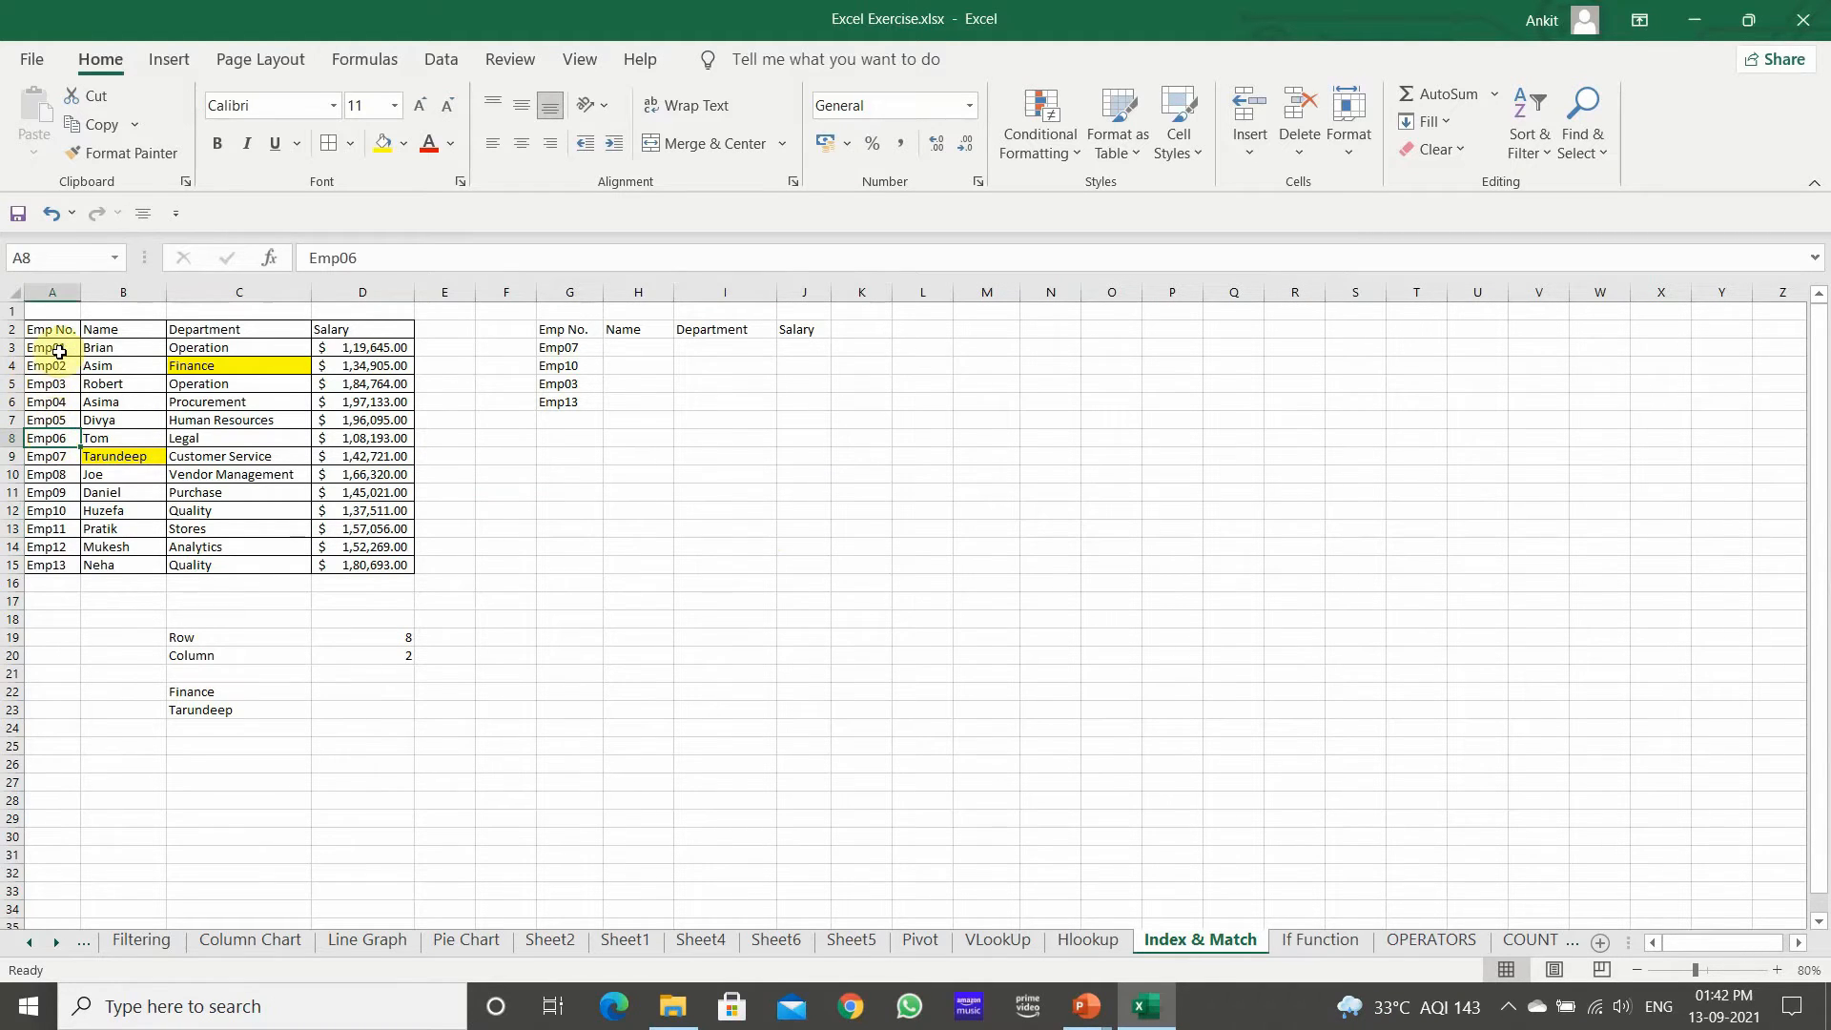
left_click_drag(53, 329, 50, 567)
key("ctrl+c")
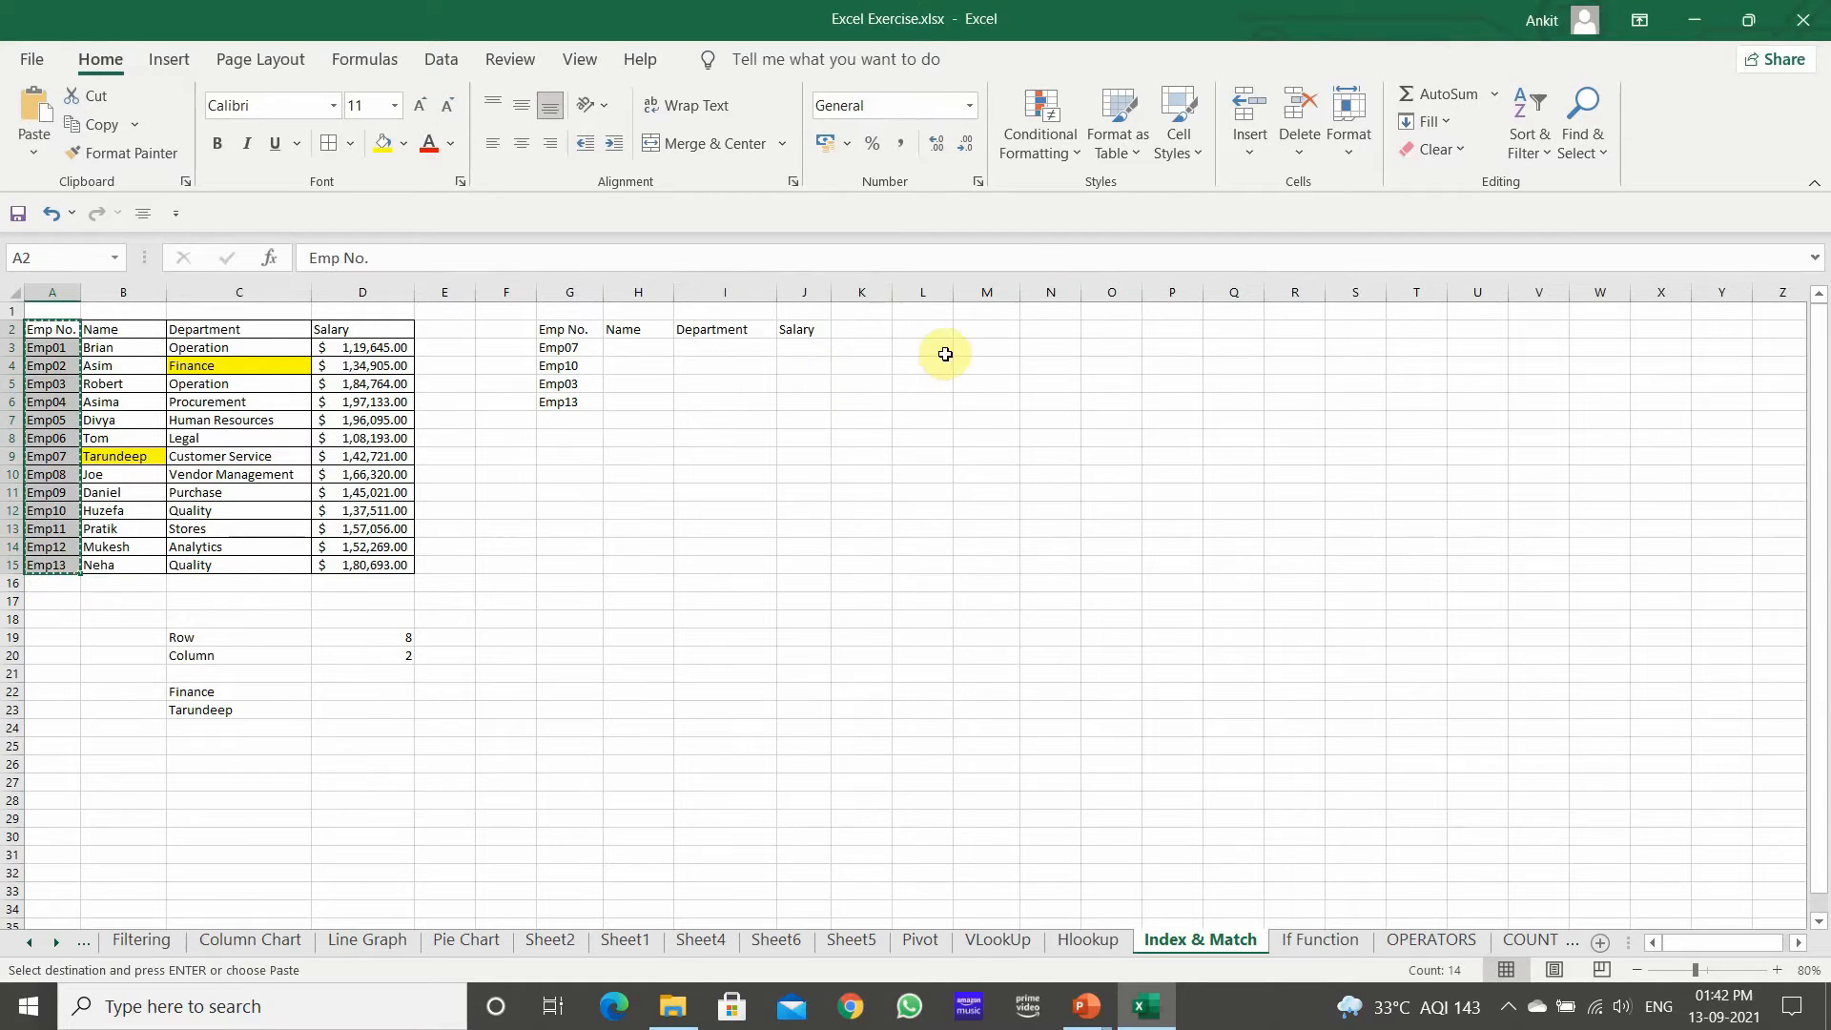
left_click(922, 347)
key("ctrl+v")
left_click(922, 456)
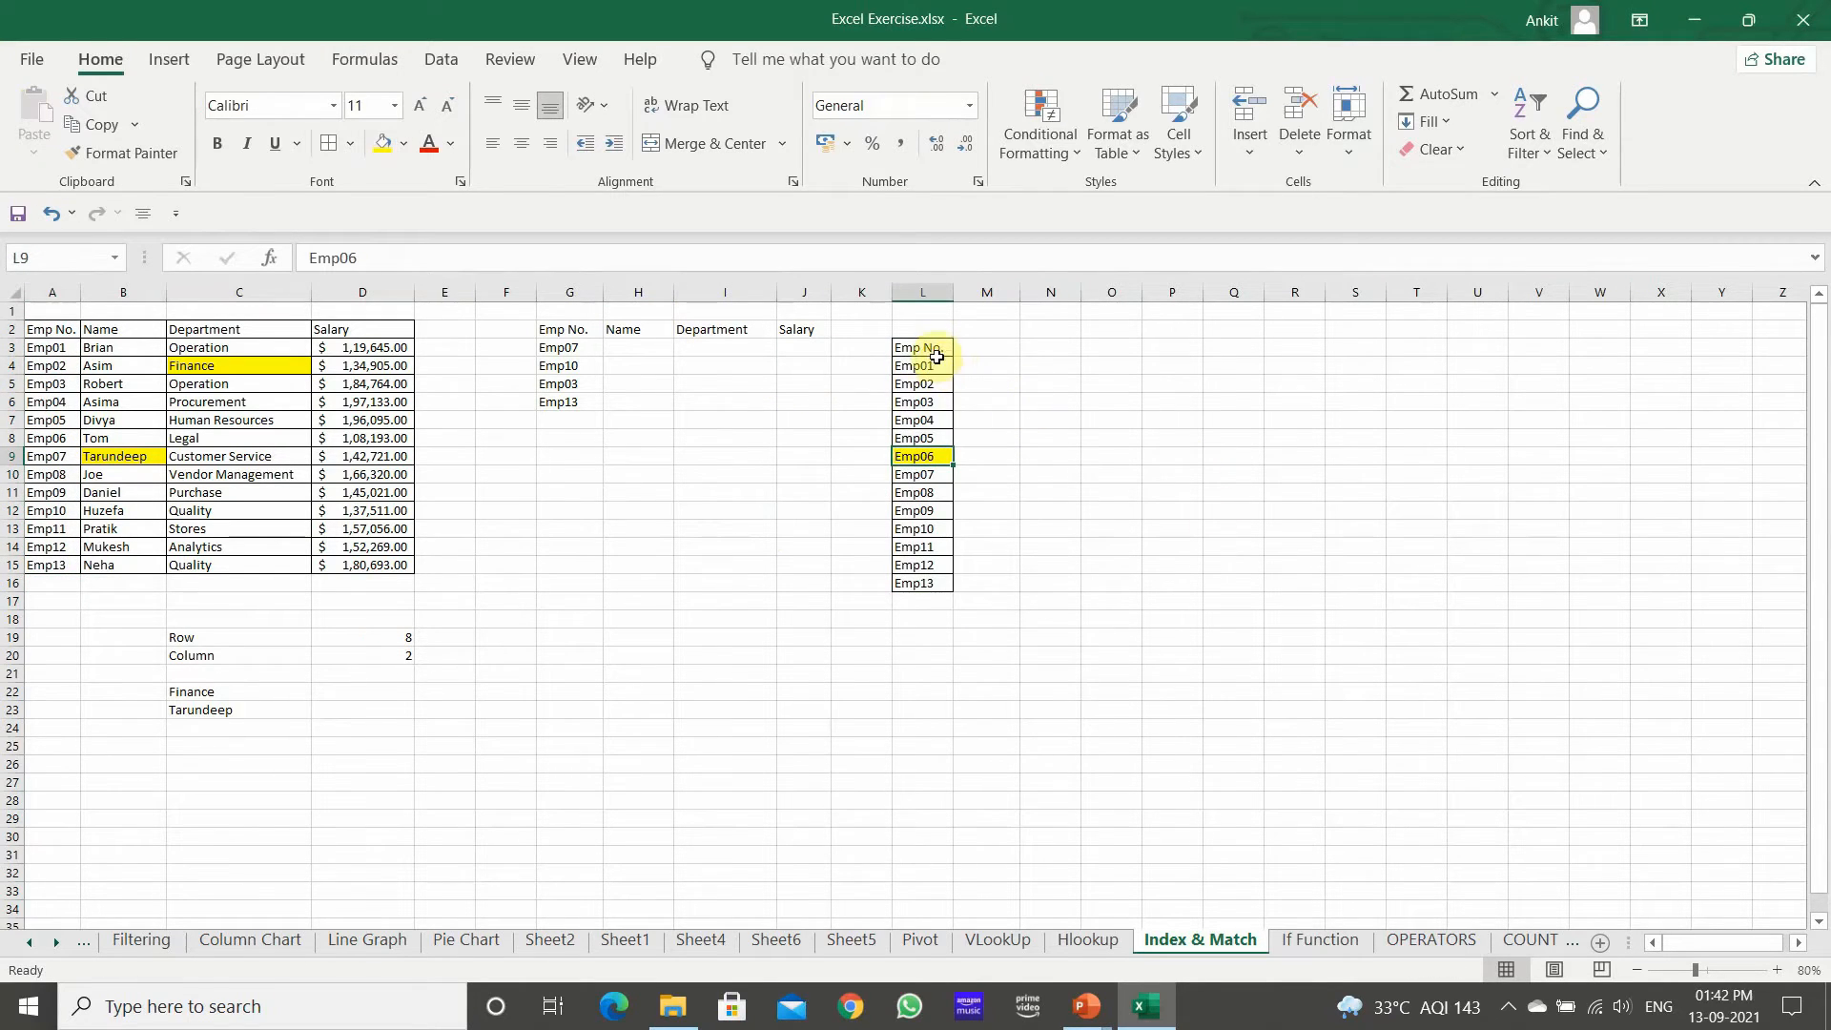
left_click_drag(914, 347, 920, 583)
Enter a MATCH formula in O10 that finds the position of L9 within L3:L16 with match type 0.
left_click(1110, 470)
type("=M")
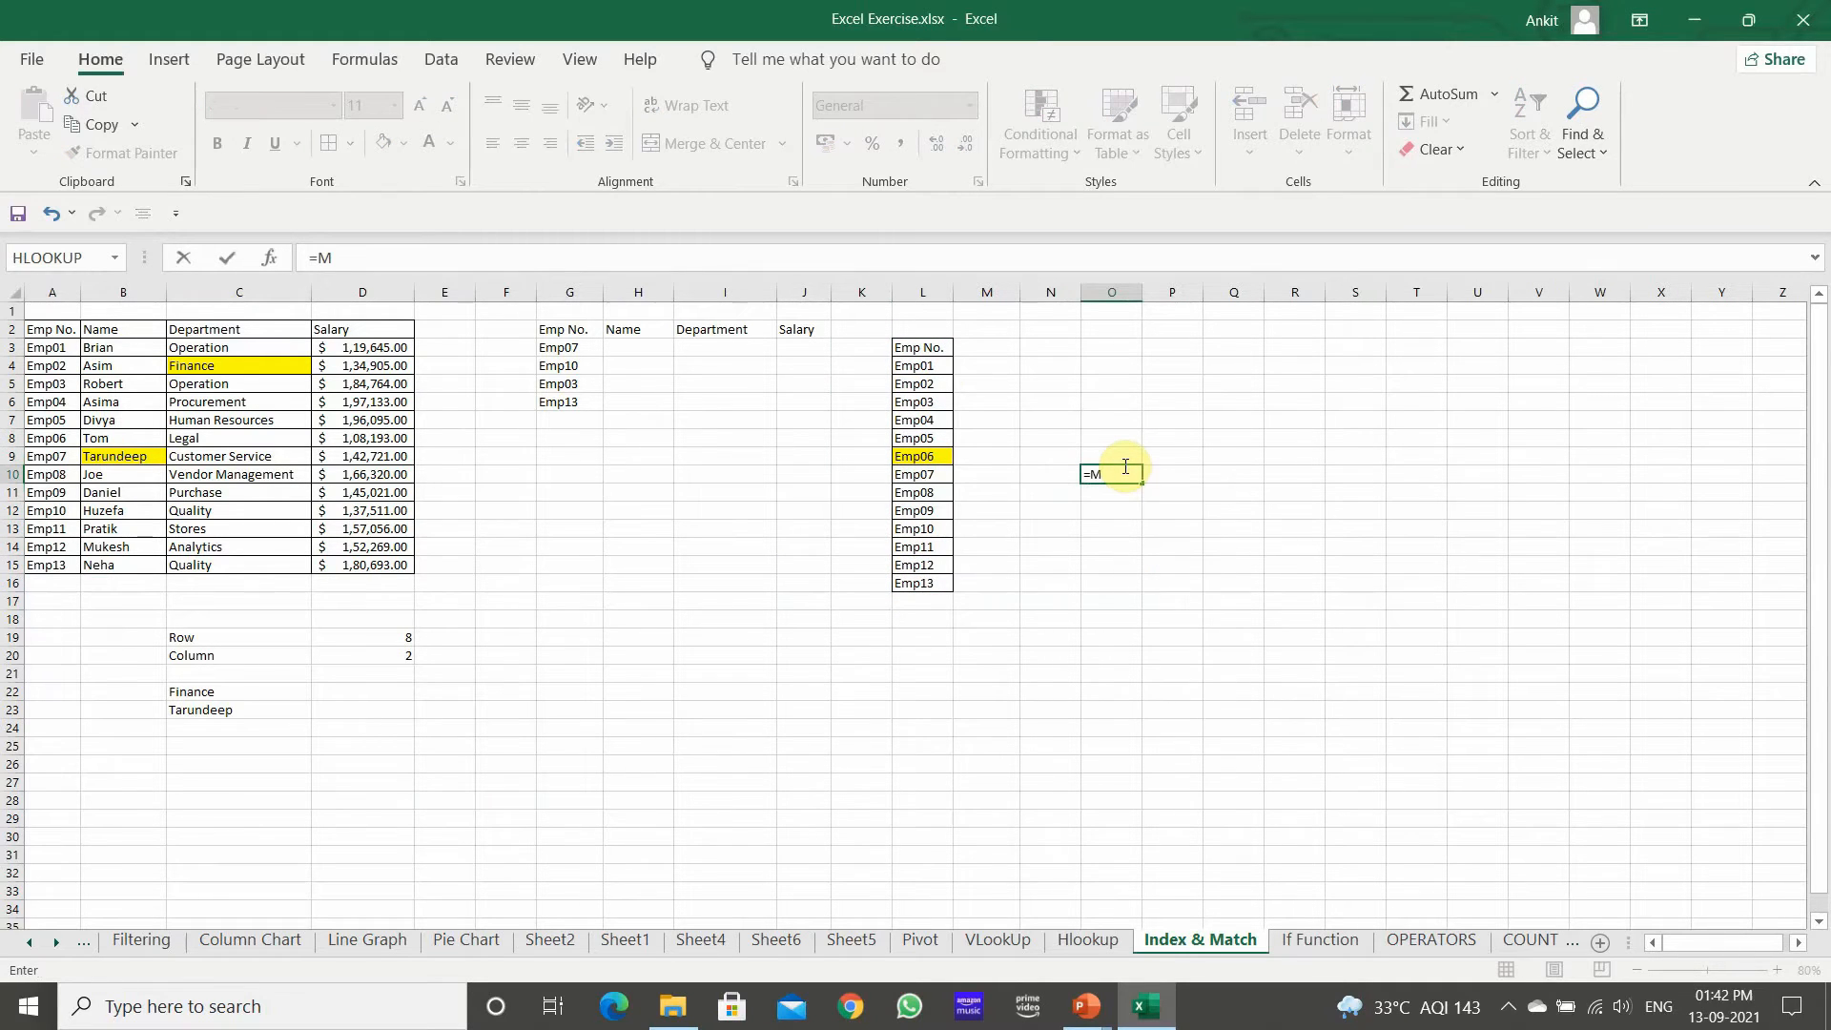
type("AT")
key("Tab")
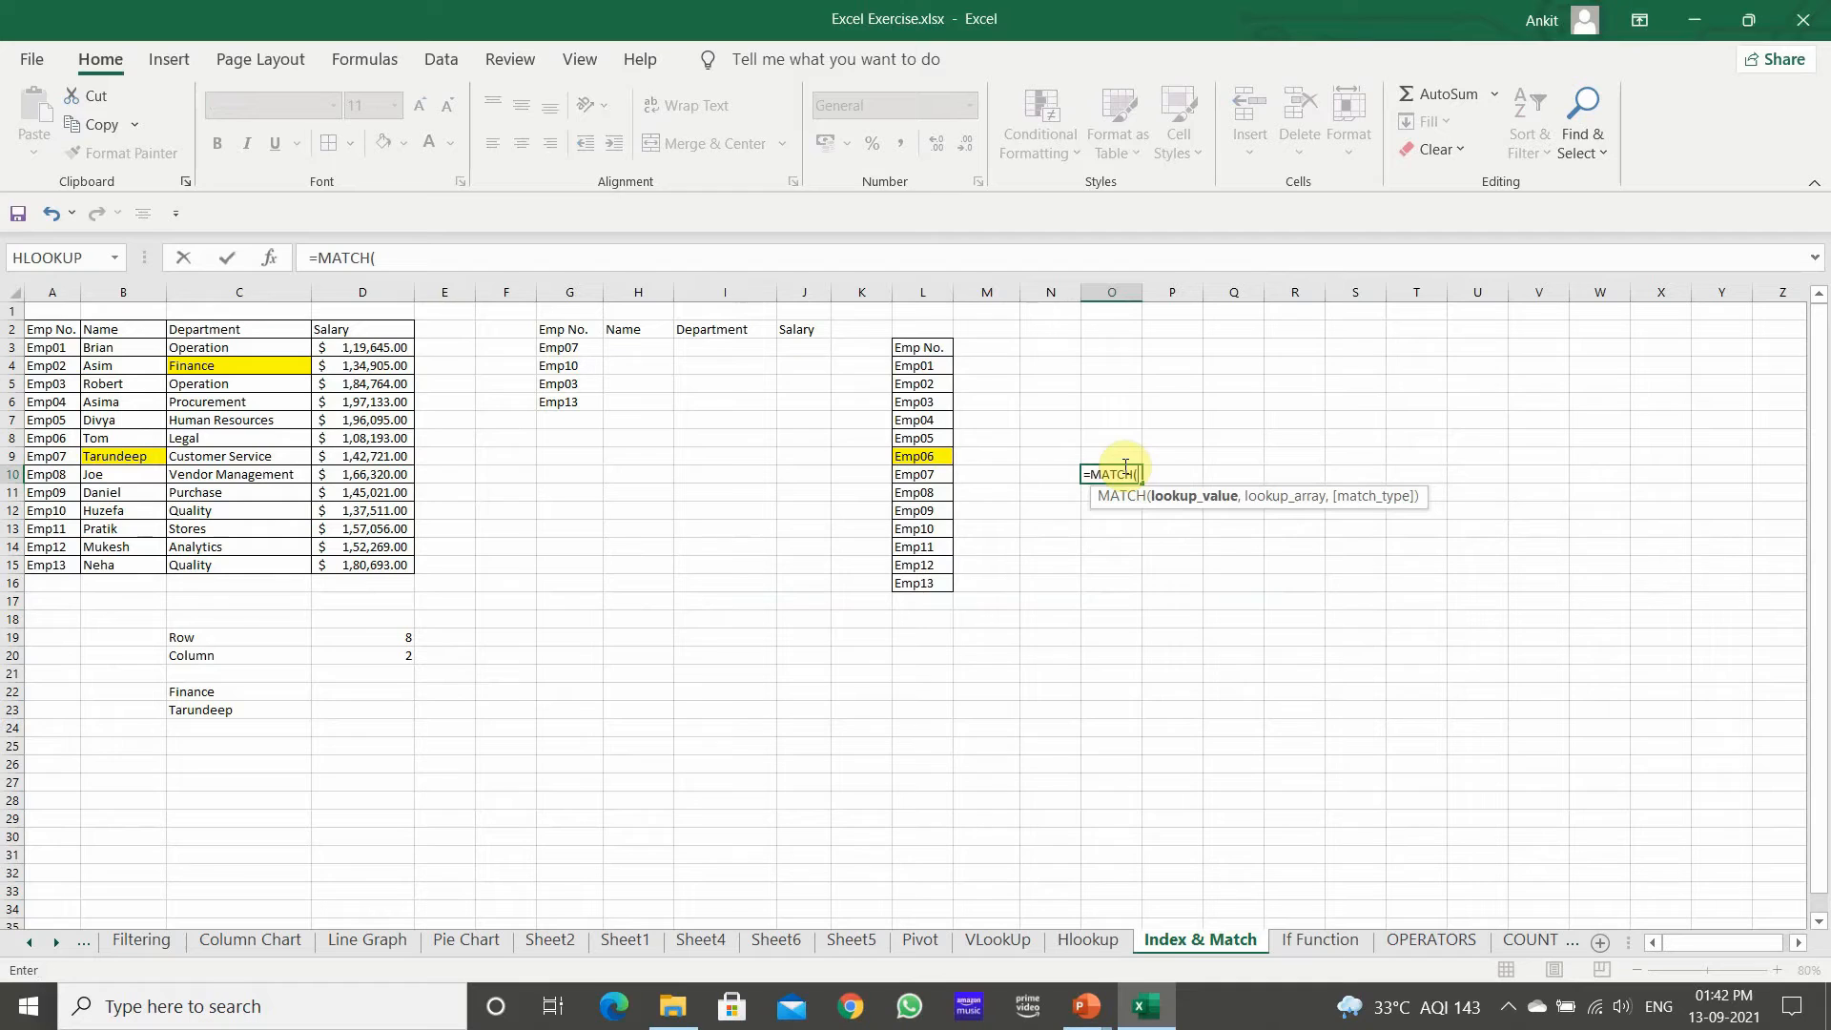
left_click(940, 454)
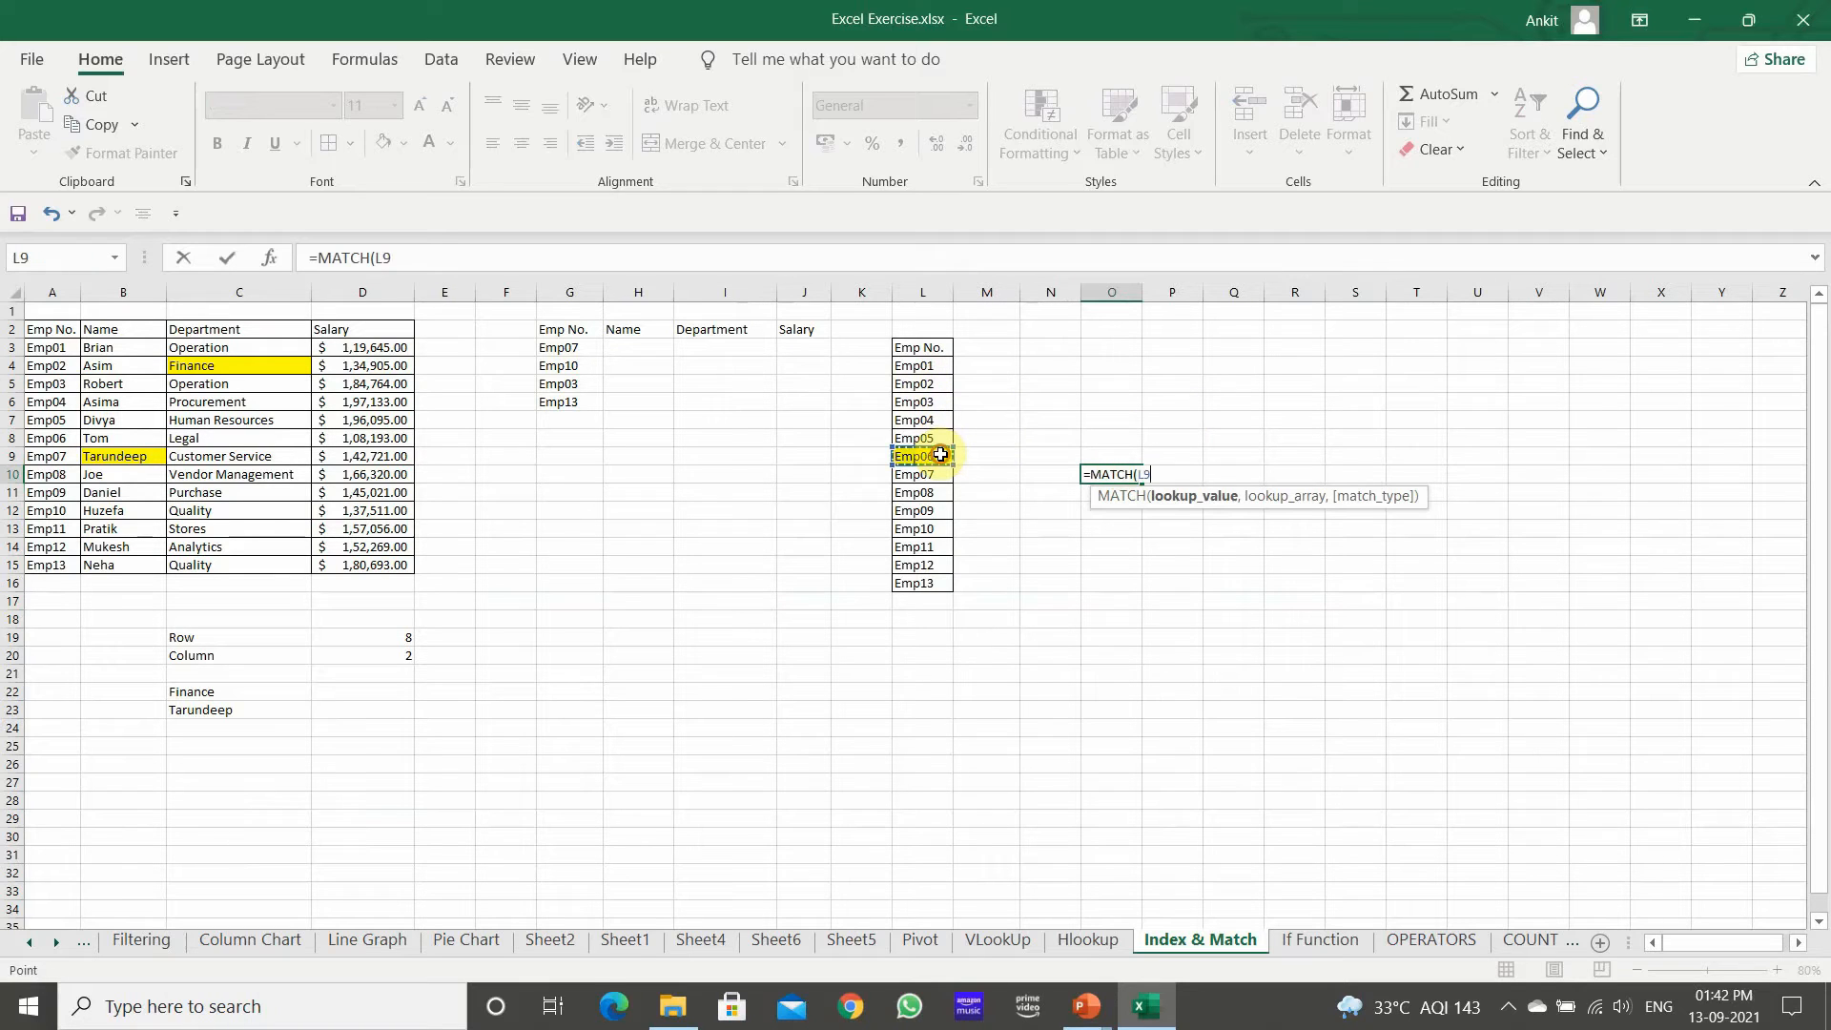
type(",")
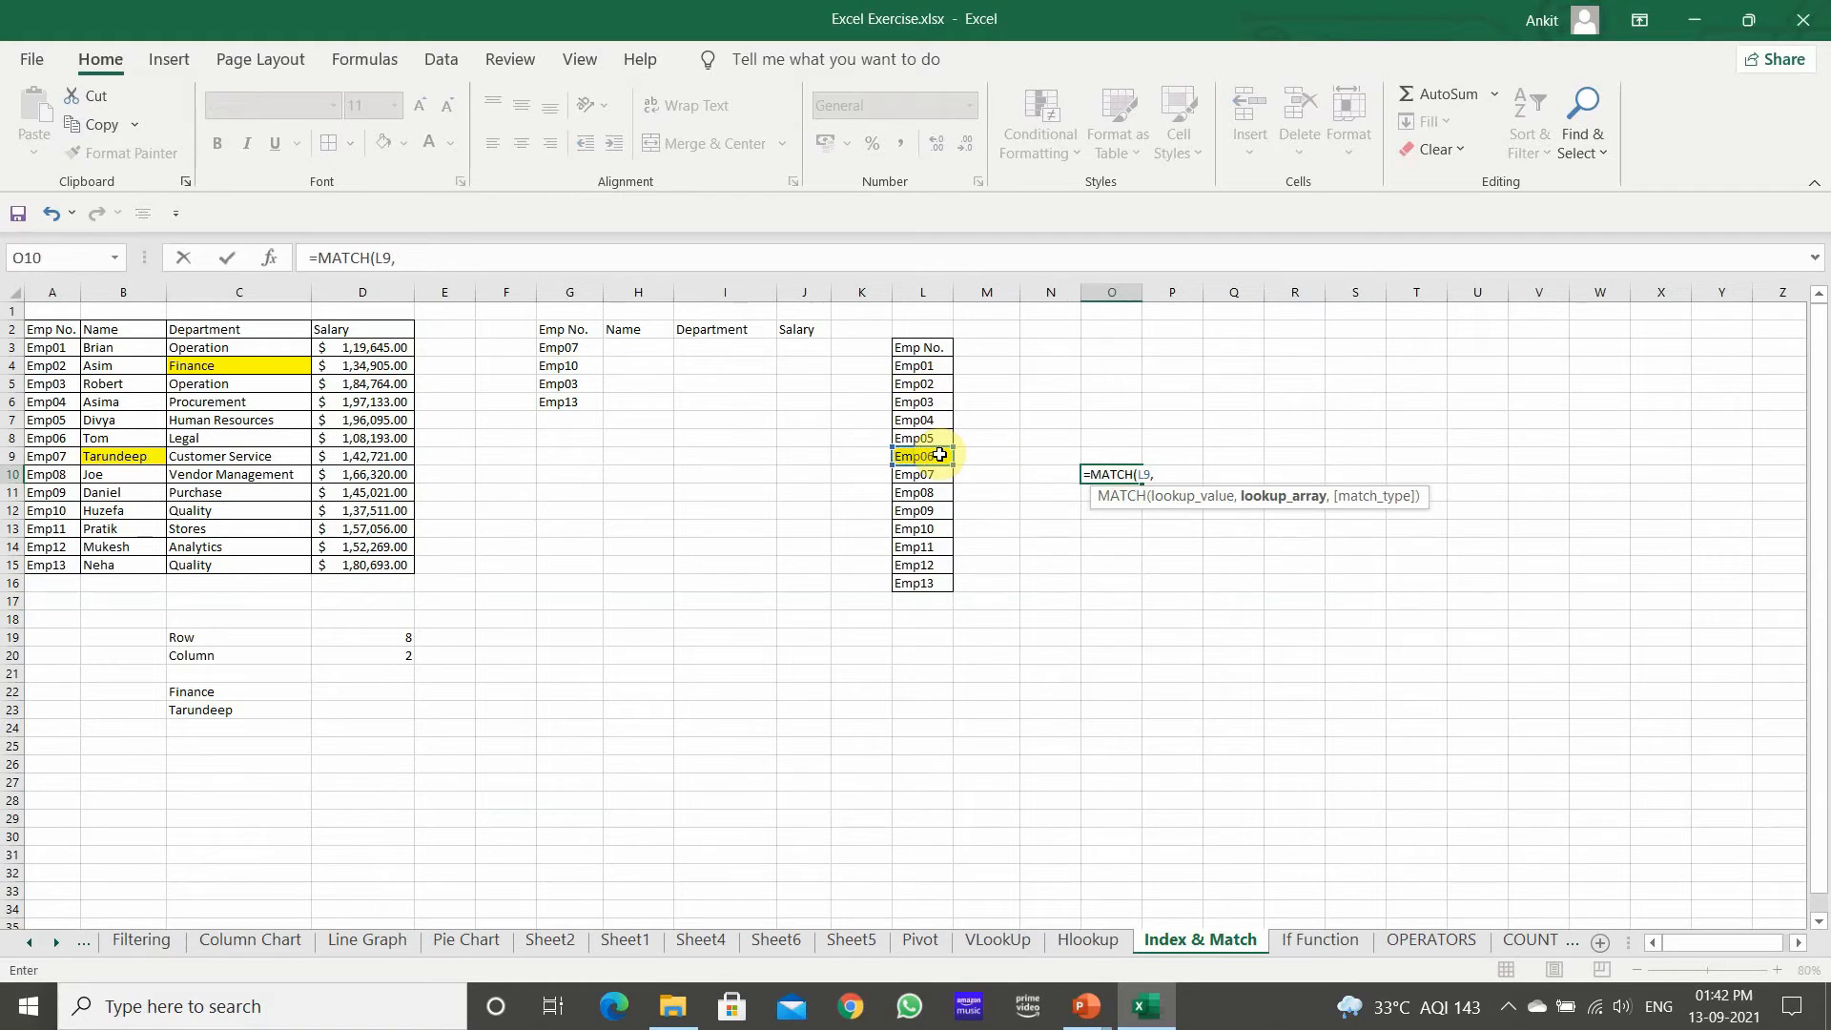
left_click_drag(911, 348, 939, 586)
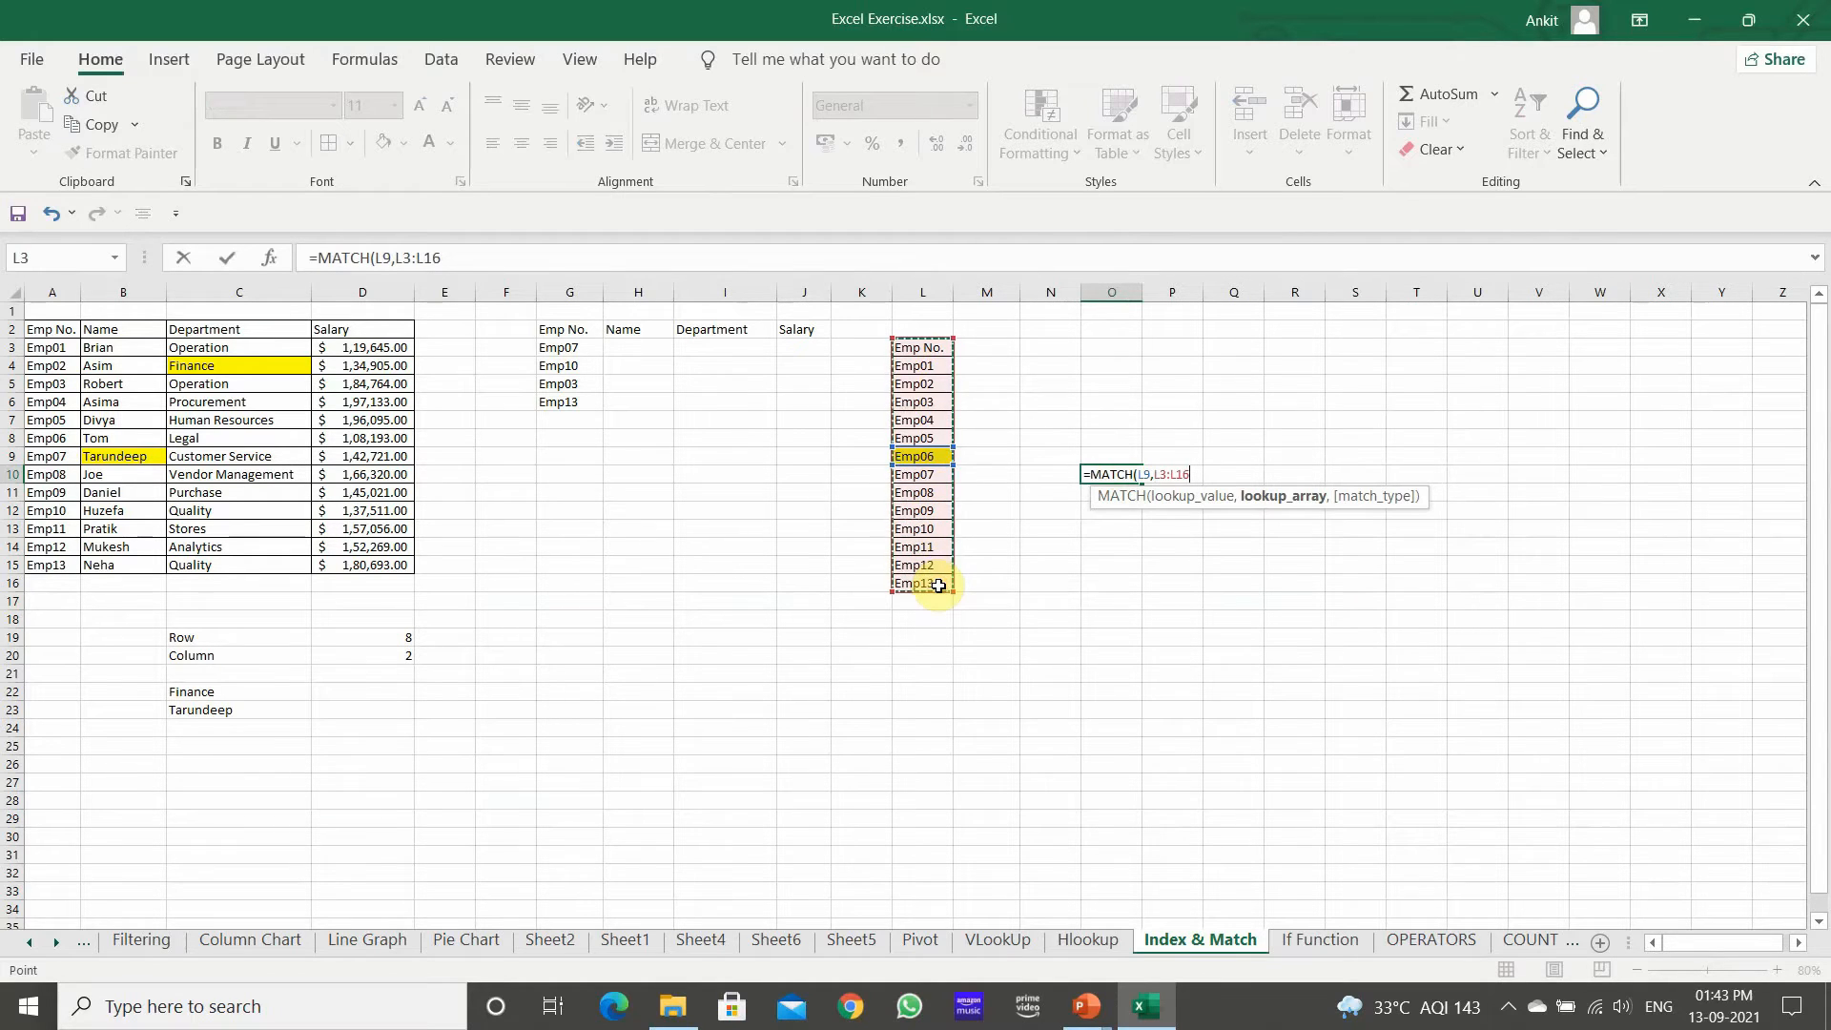
type(",0")
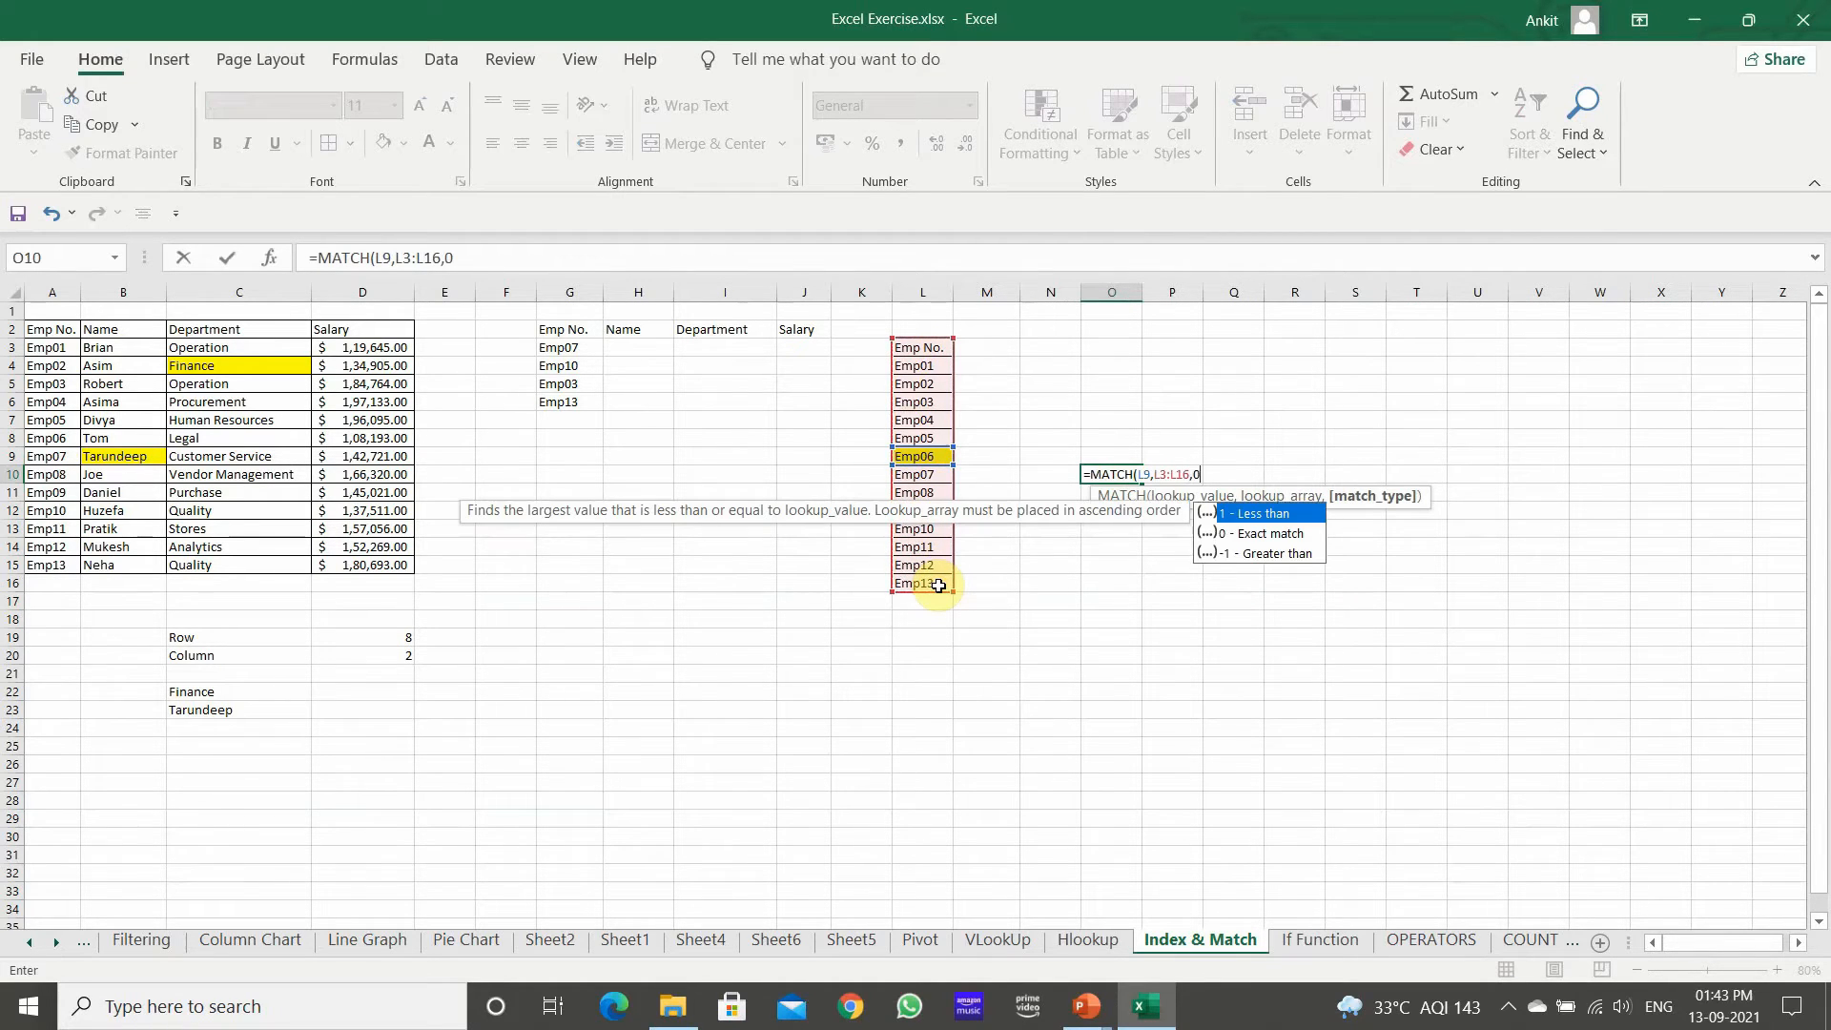
type(")")
key("Return")
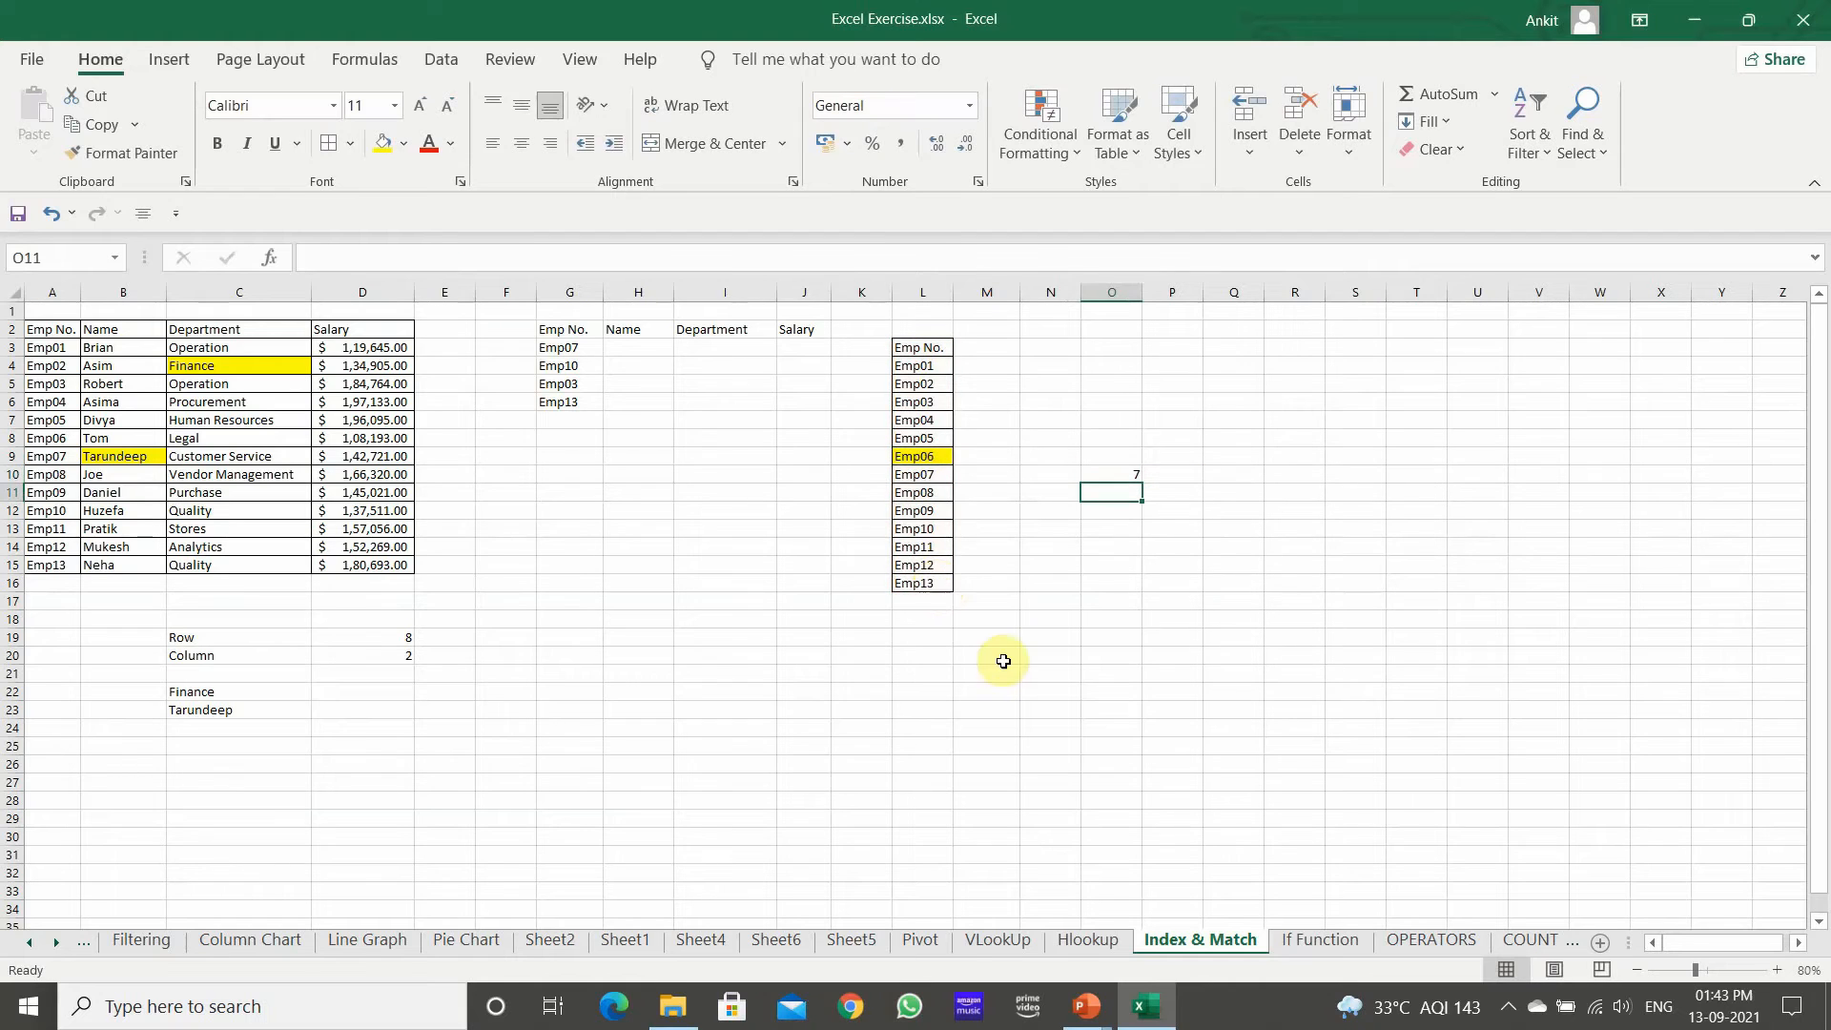
Number the copied Emp No. list from 1 to 14 in K3:K16 as a fill series.
left_click(862, 346)
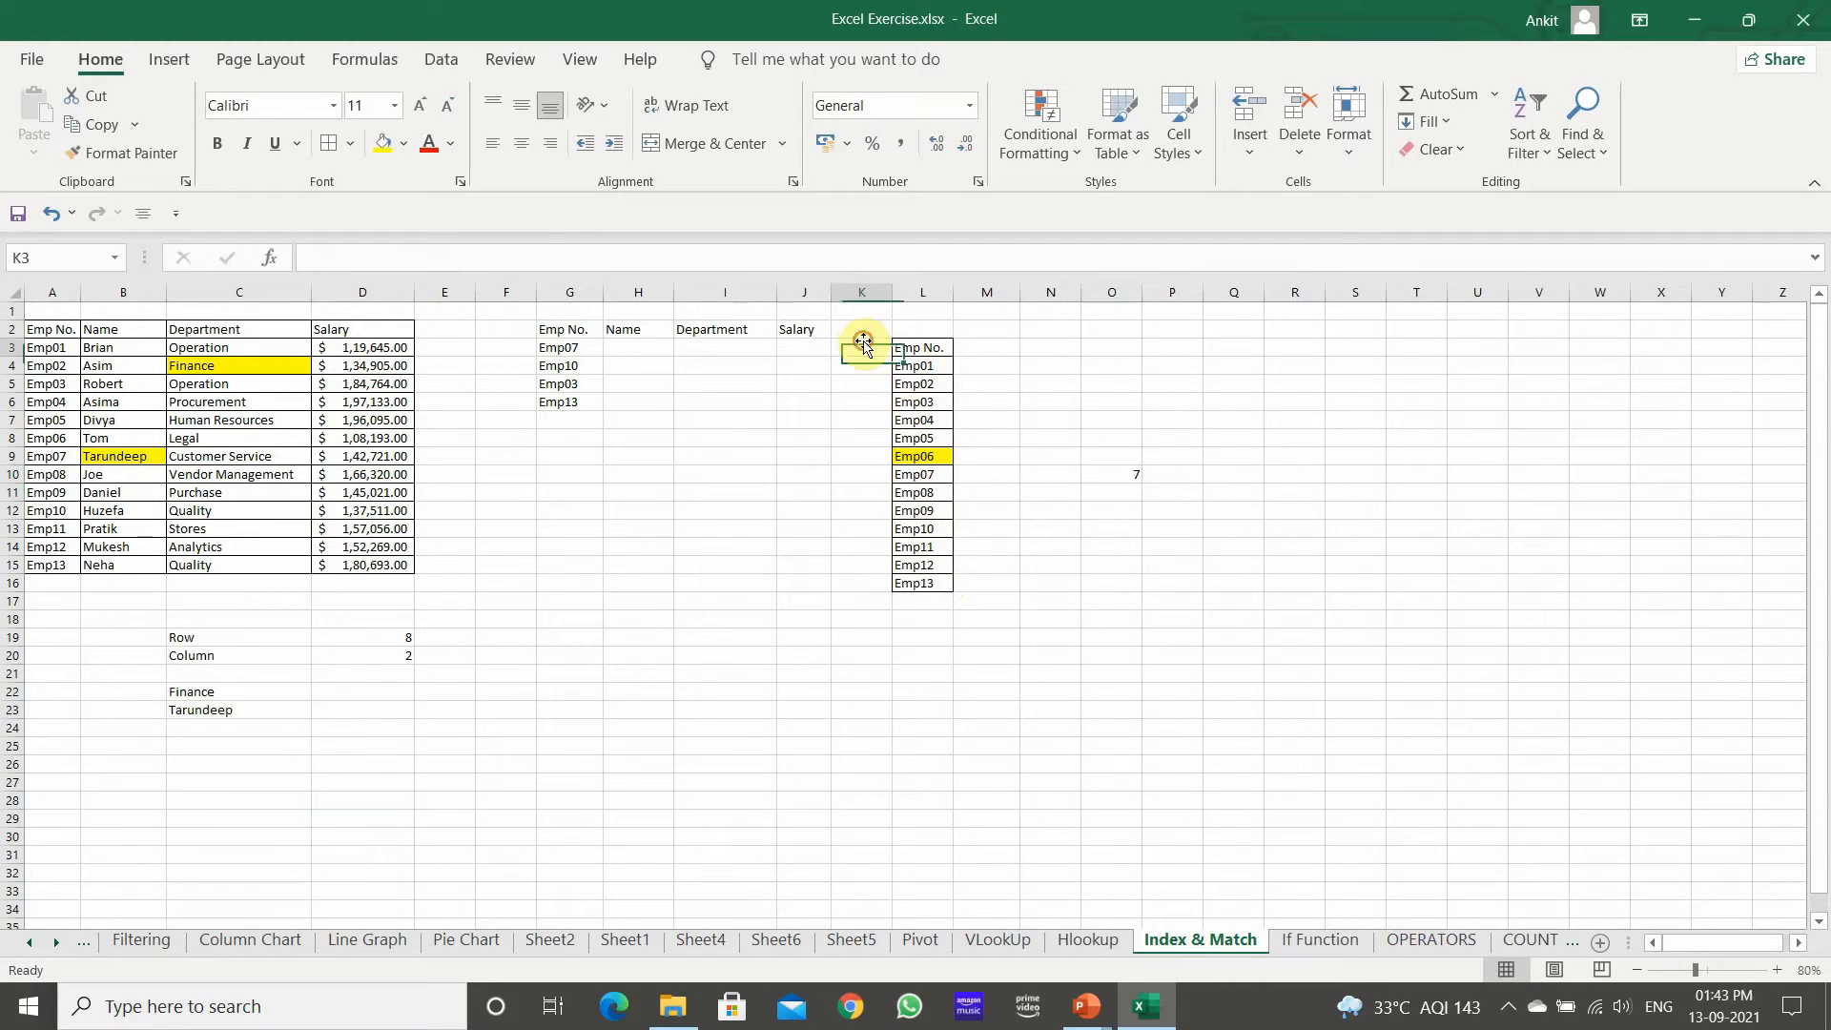
type("1")
key("ctrl+Return")
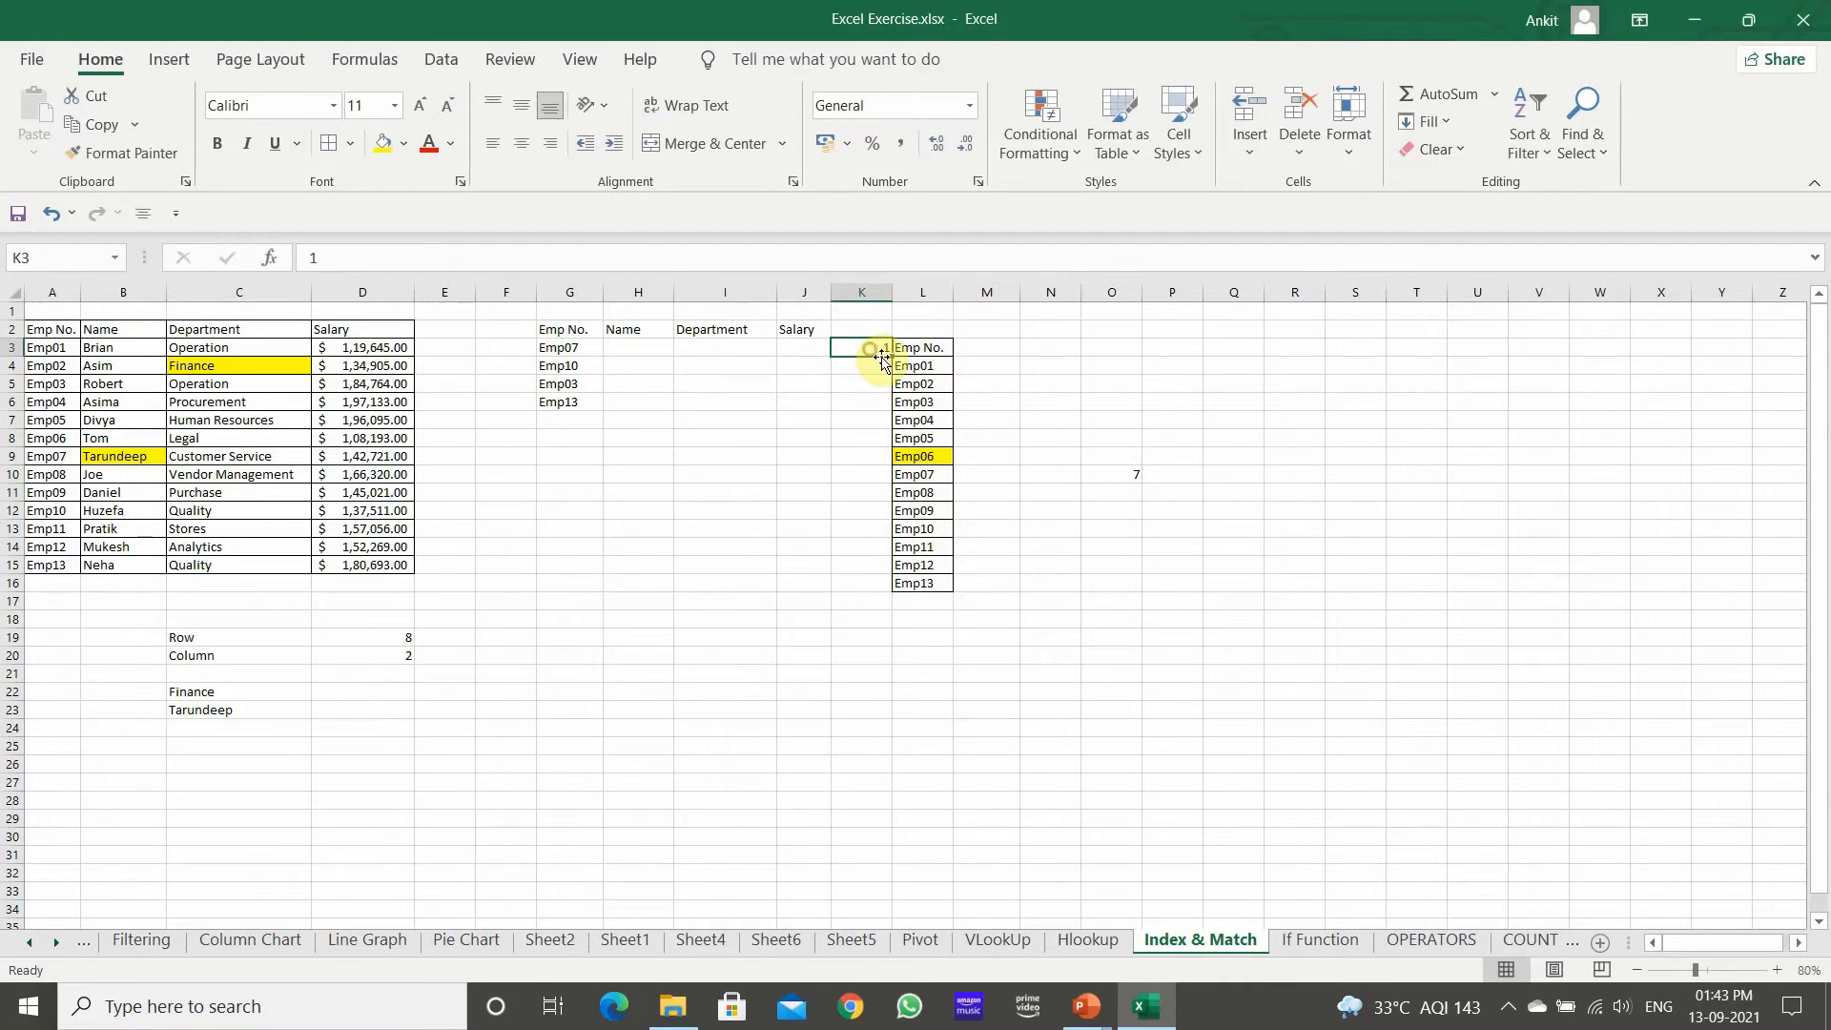
left_click_drag(896, 352, 921, 597)
left_click(914, 608)
left_click(930, 665)
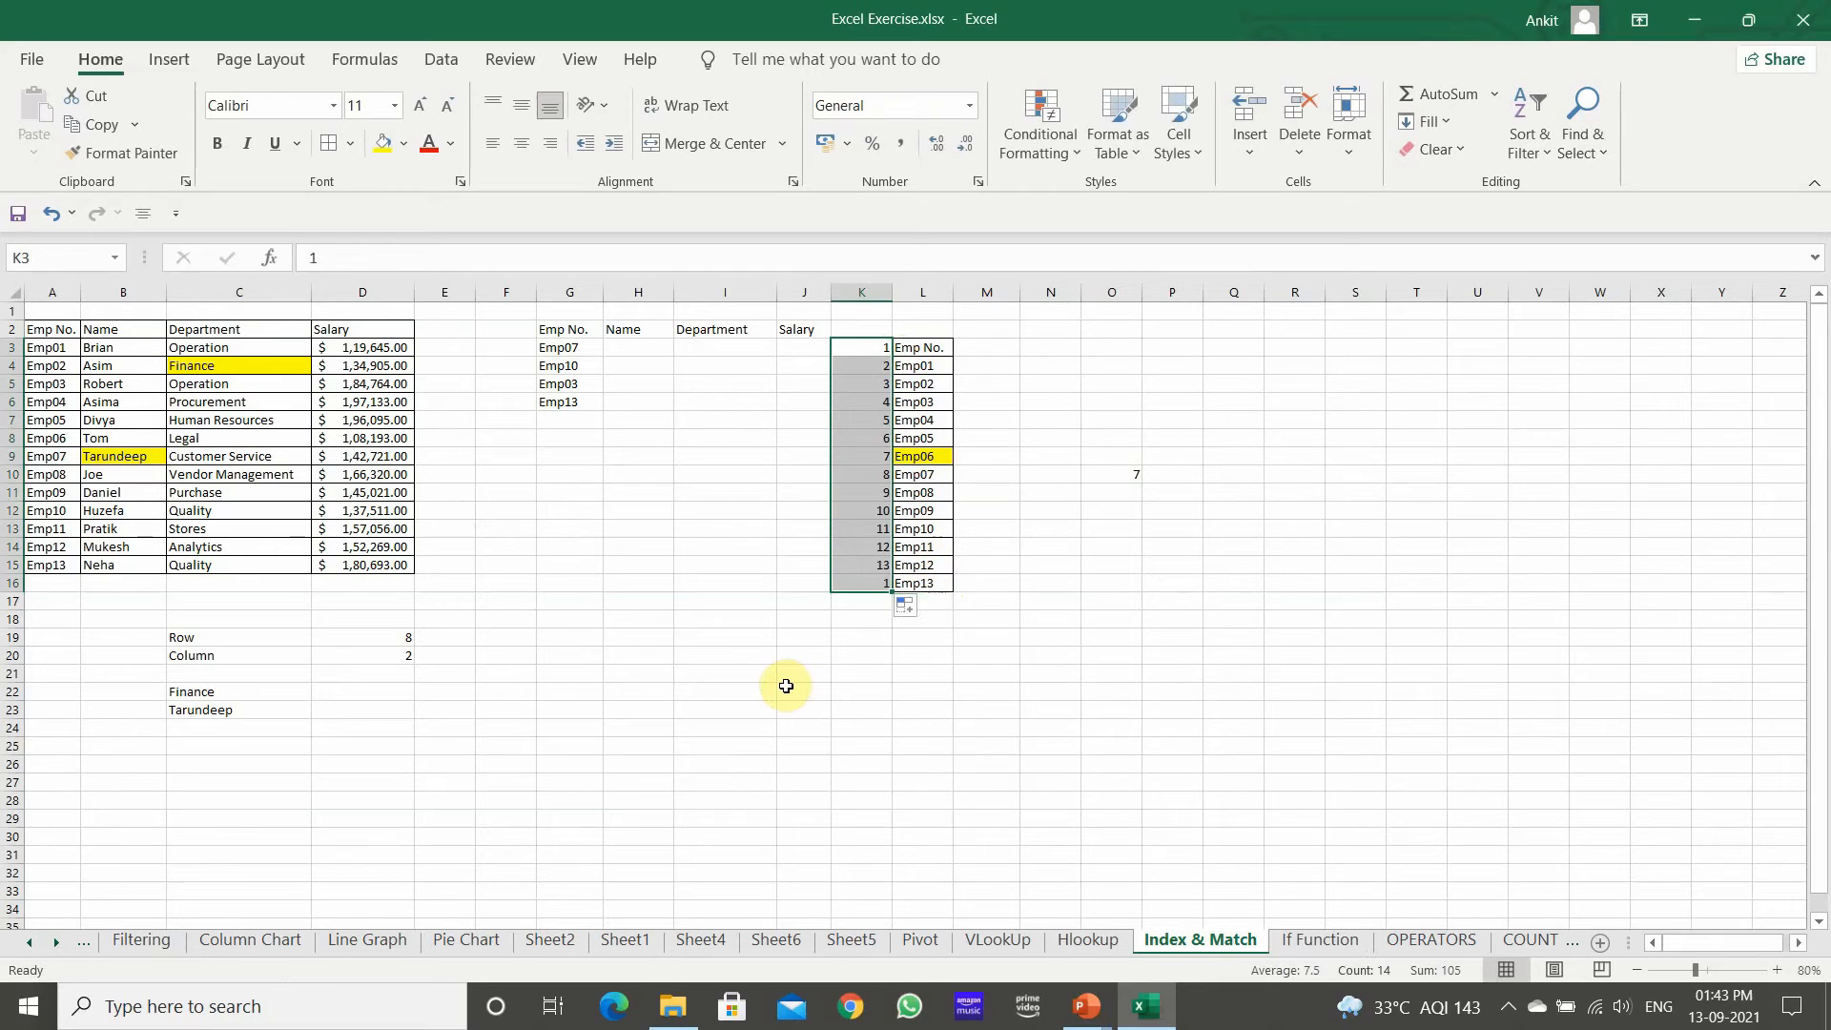
left_click(861, 456)
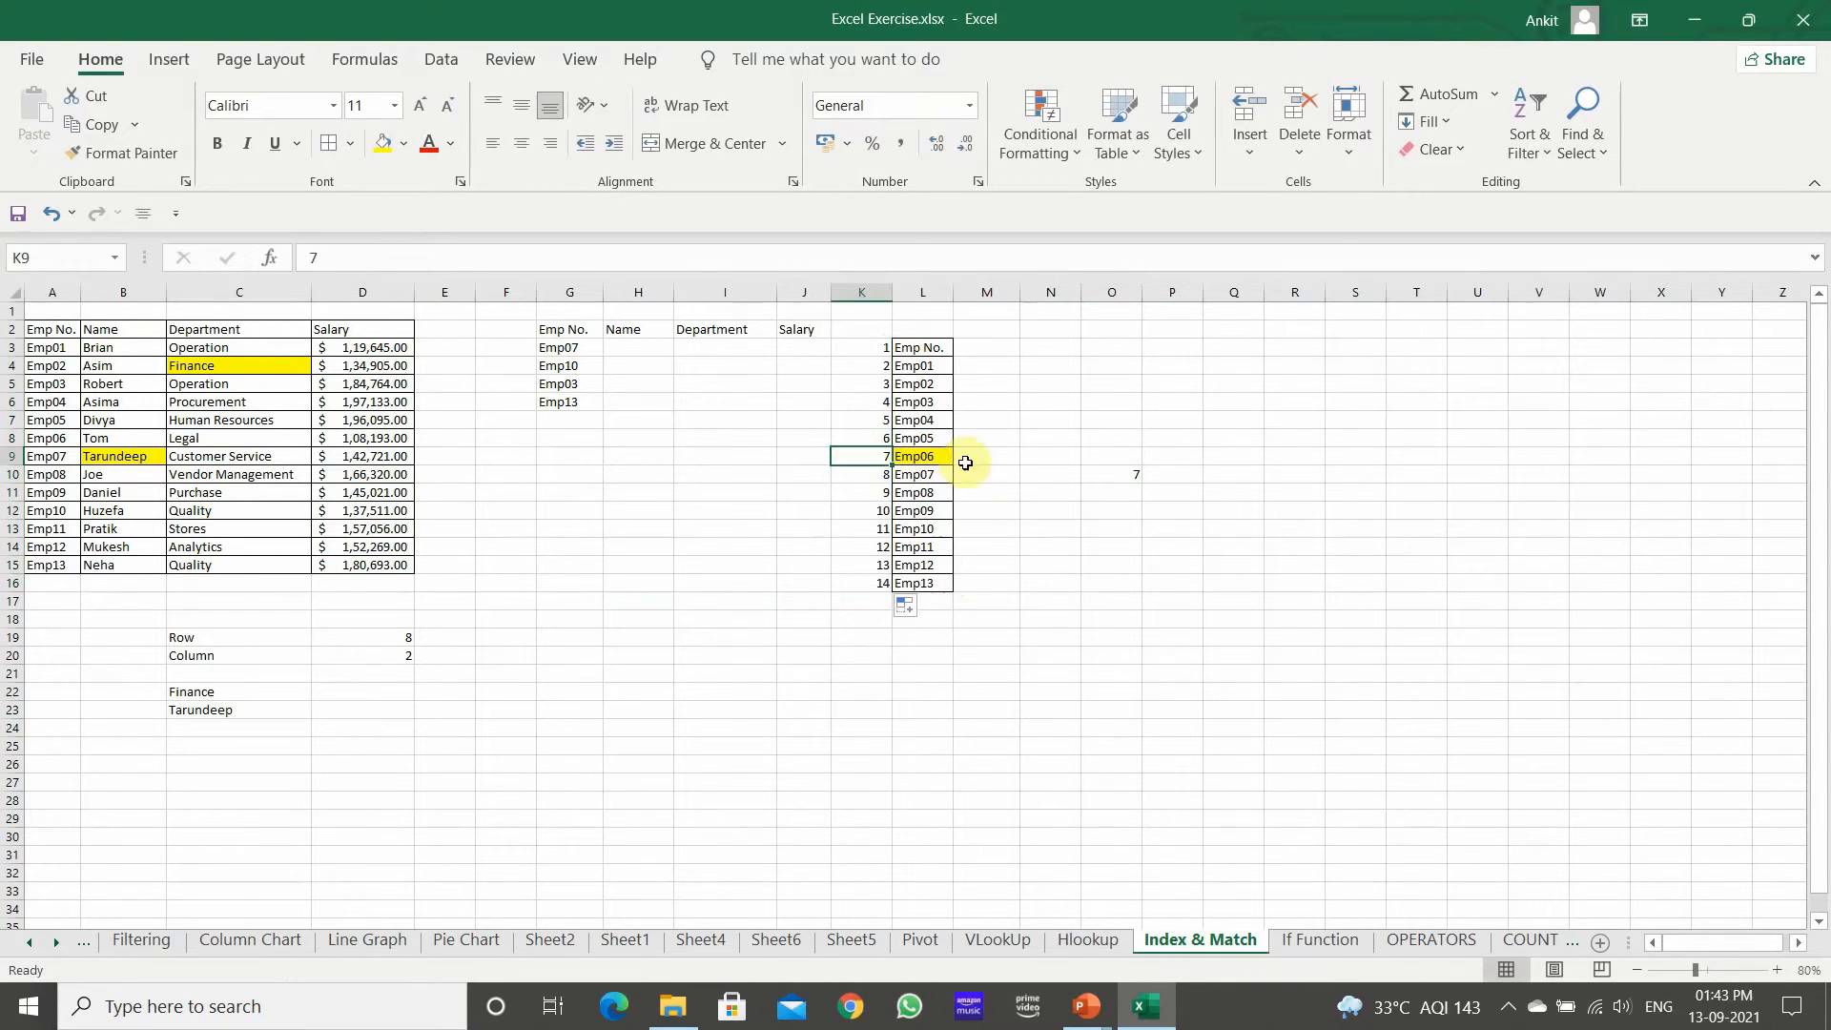
Clear the contents of the numbered list K3:L16 and of the MATCH result area N8:O12.
left_click_drag(863, 348, 918, 585)
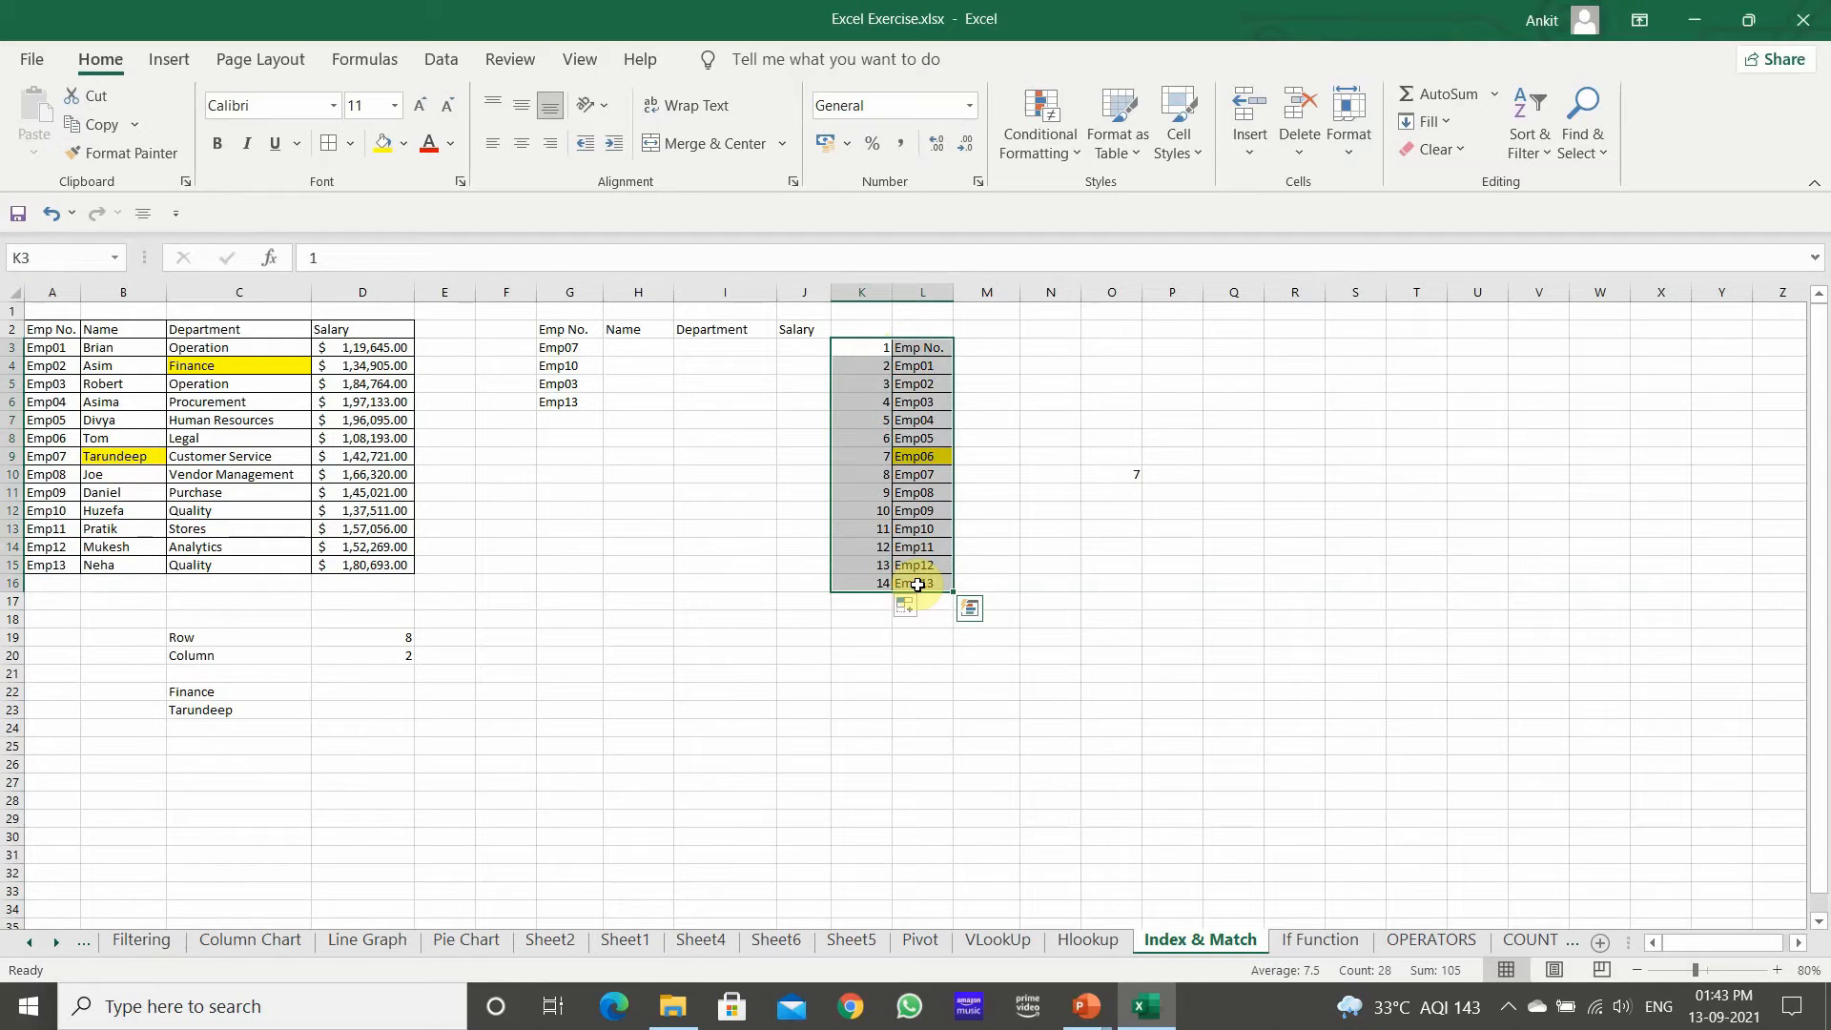
key("Delete")
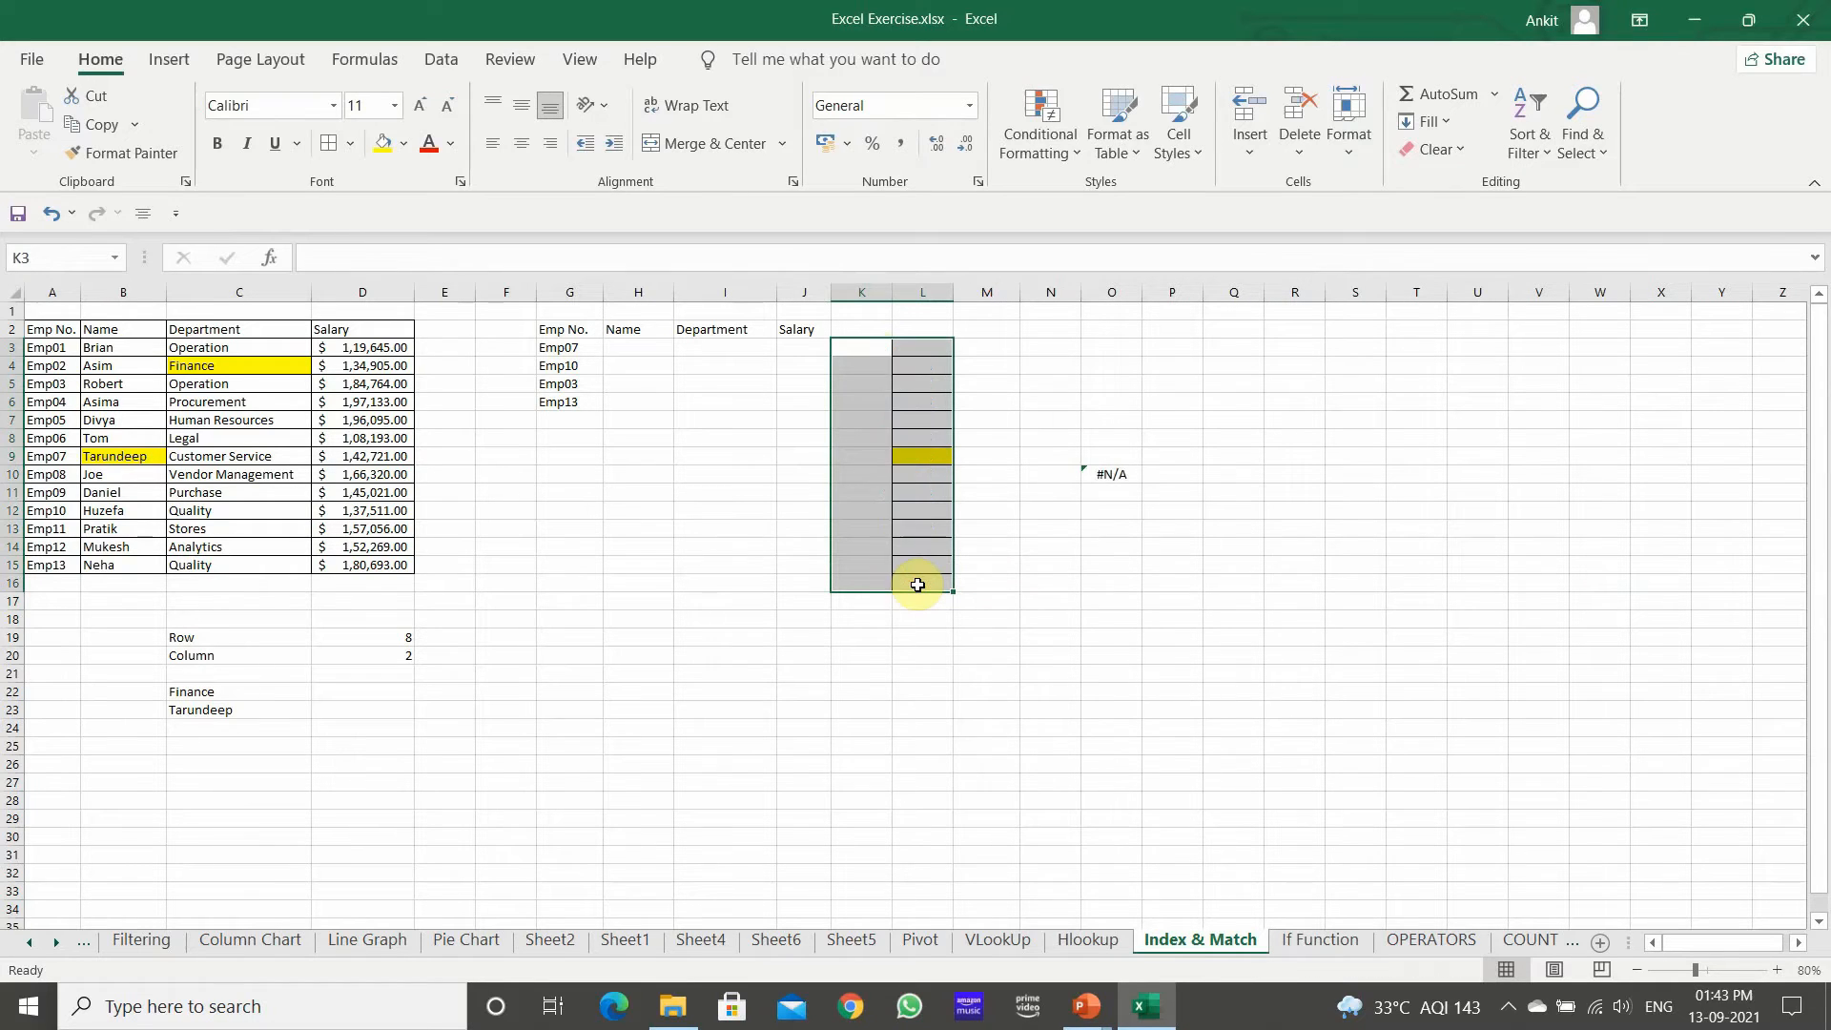
left_click_drag(1071, 441, 1122, 514)
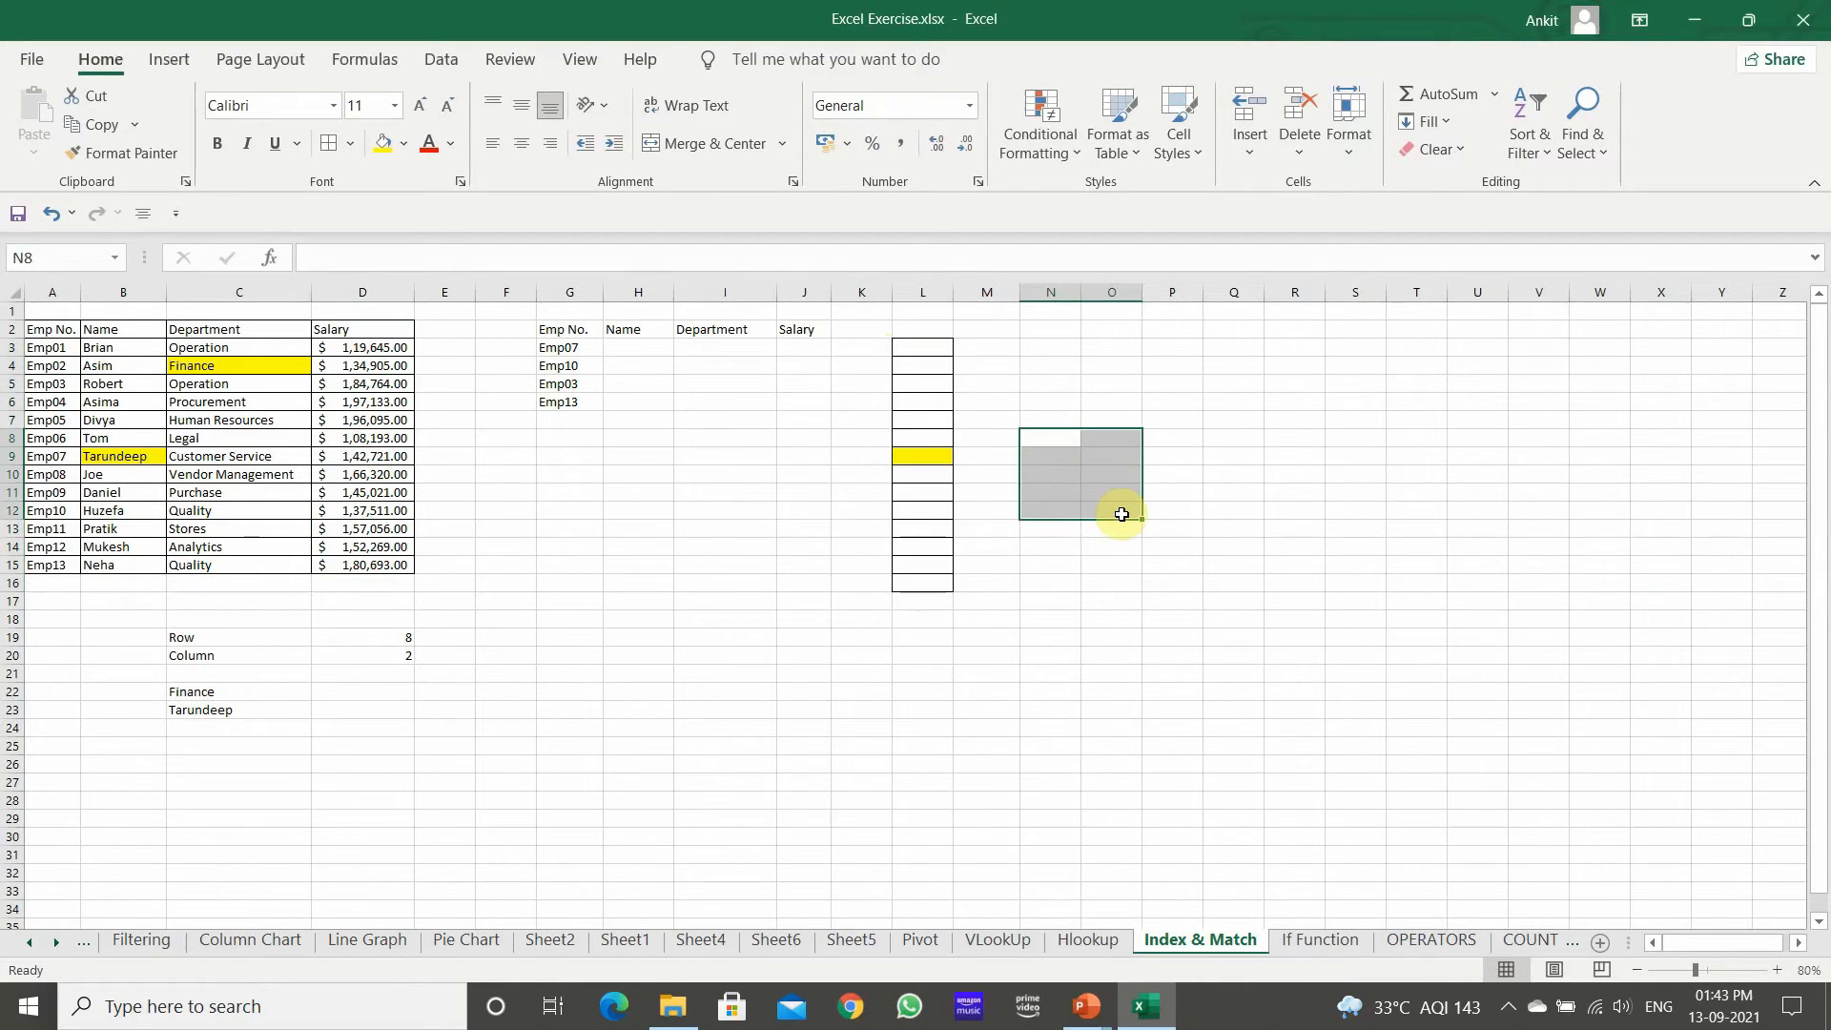
left_click(634, 707)
Start an INDEX formula in H3, under Name, with the table A2:D15 as its array.
left_click(611, 347)
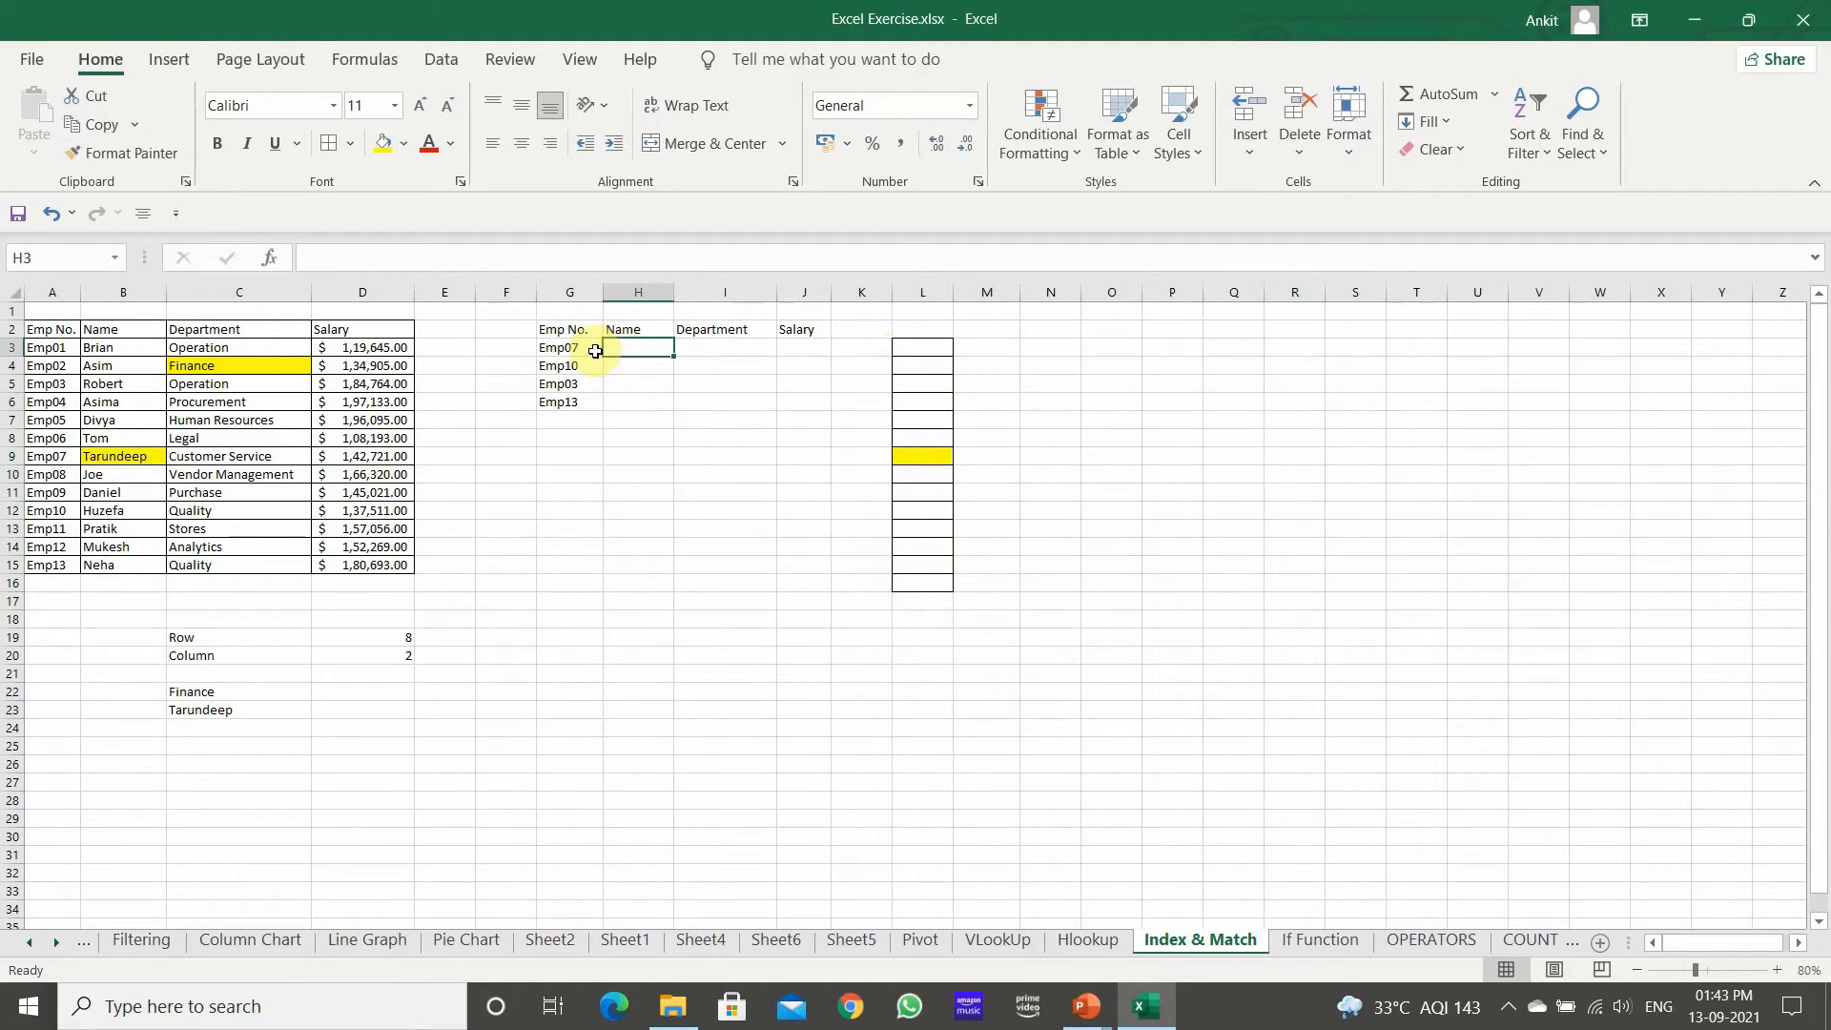
type("=ind")
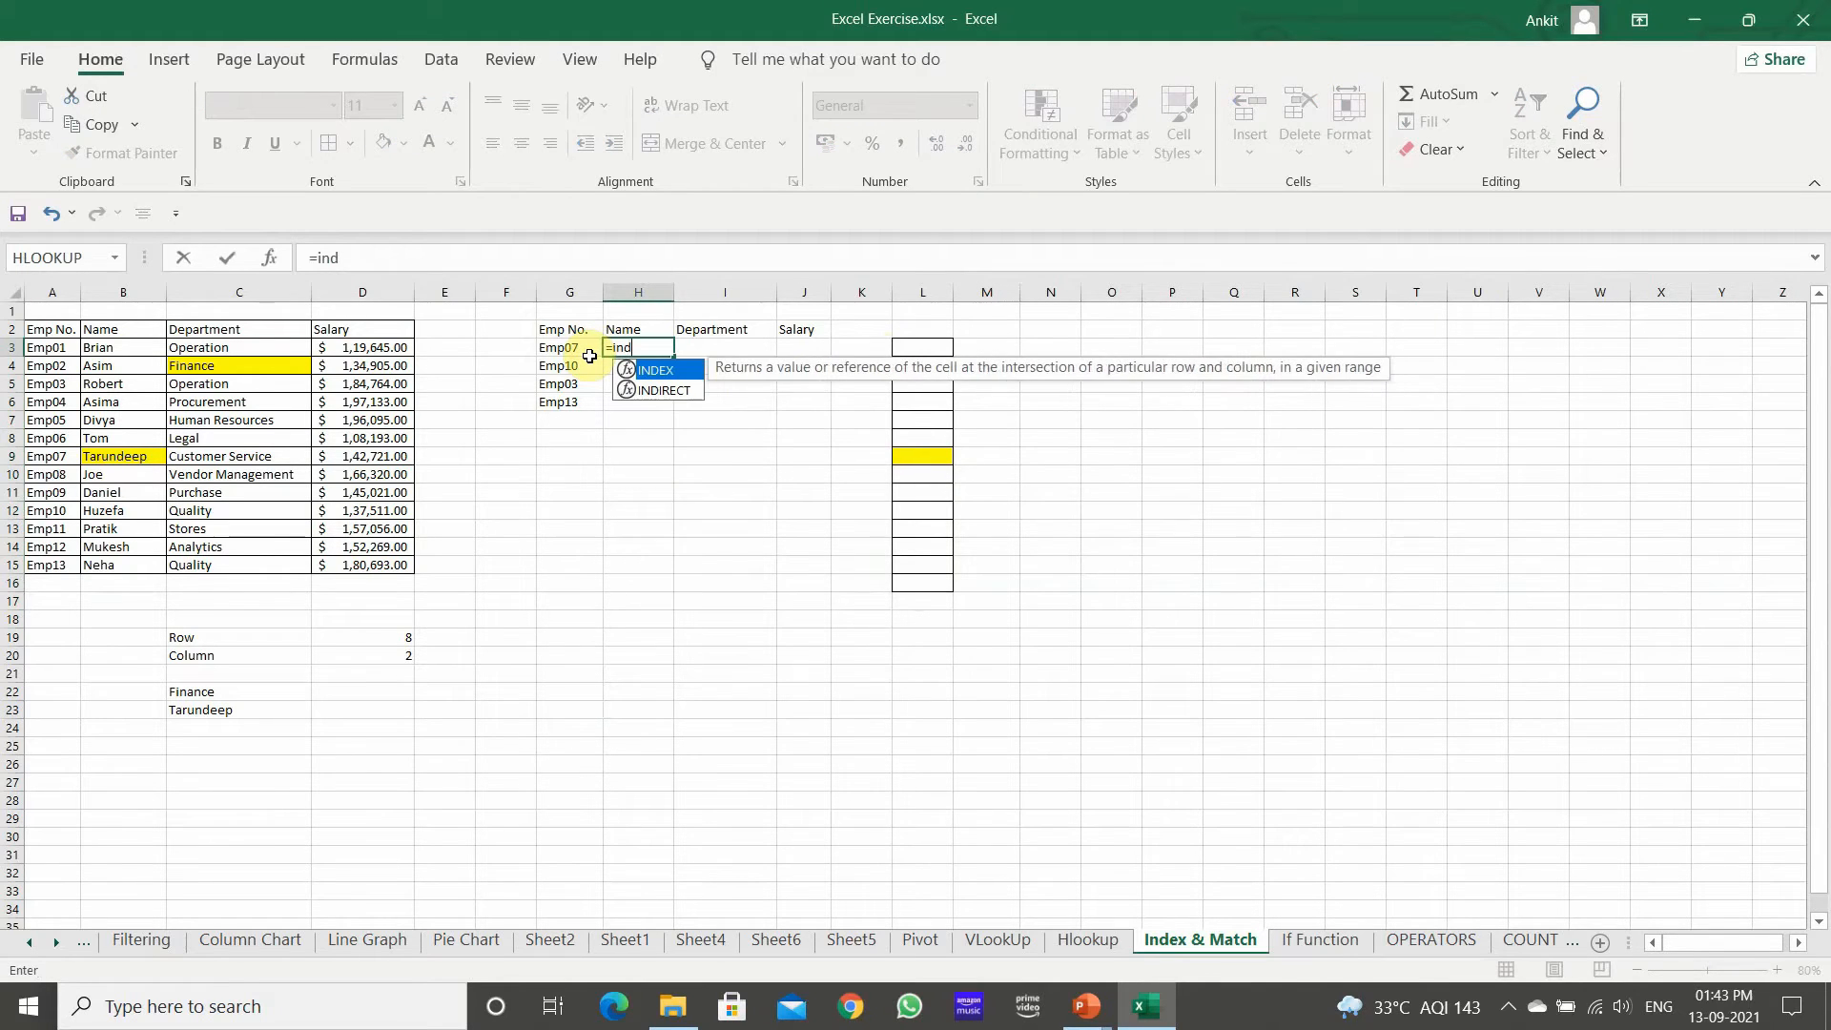
key("Tab")
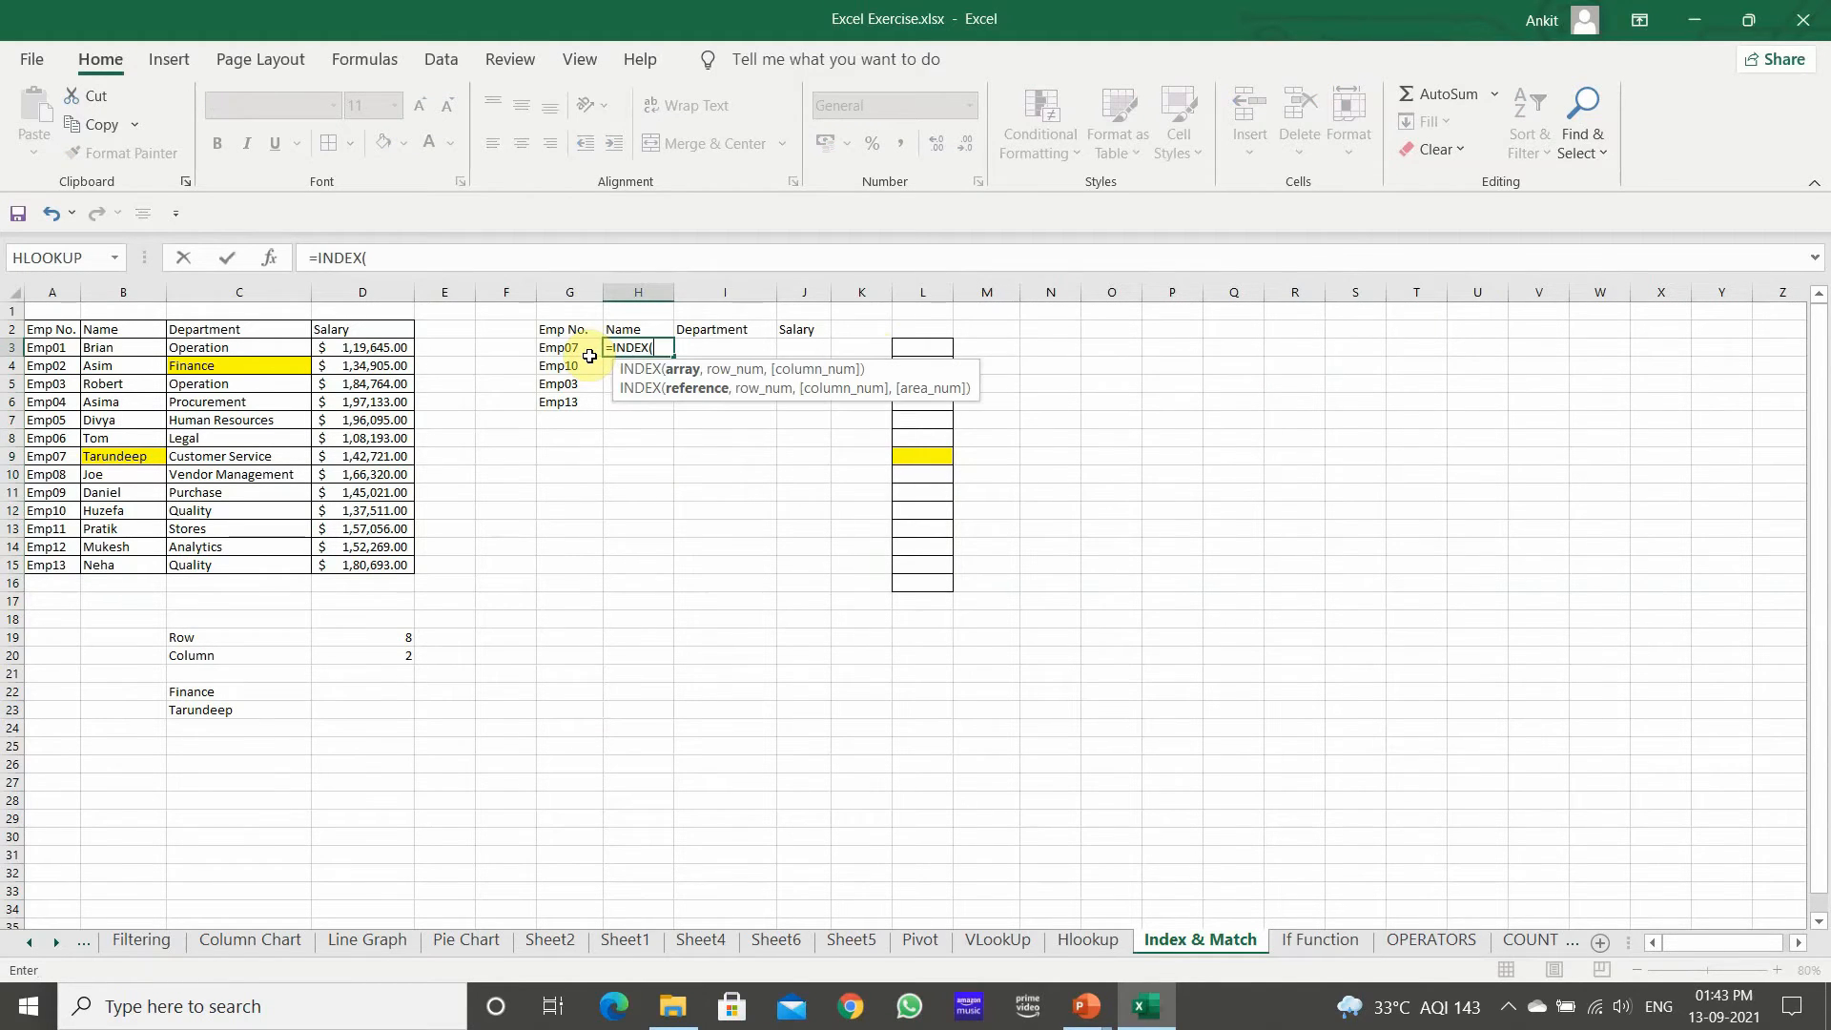
left_click_drag(34, 329, 391, 565)
type(",")
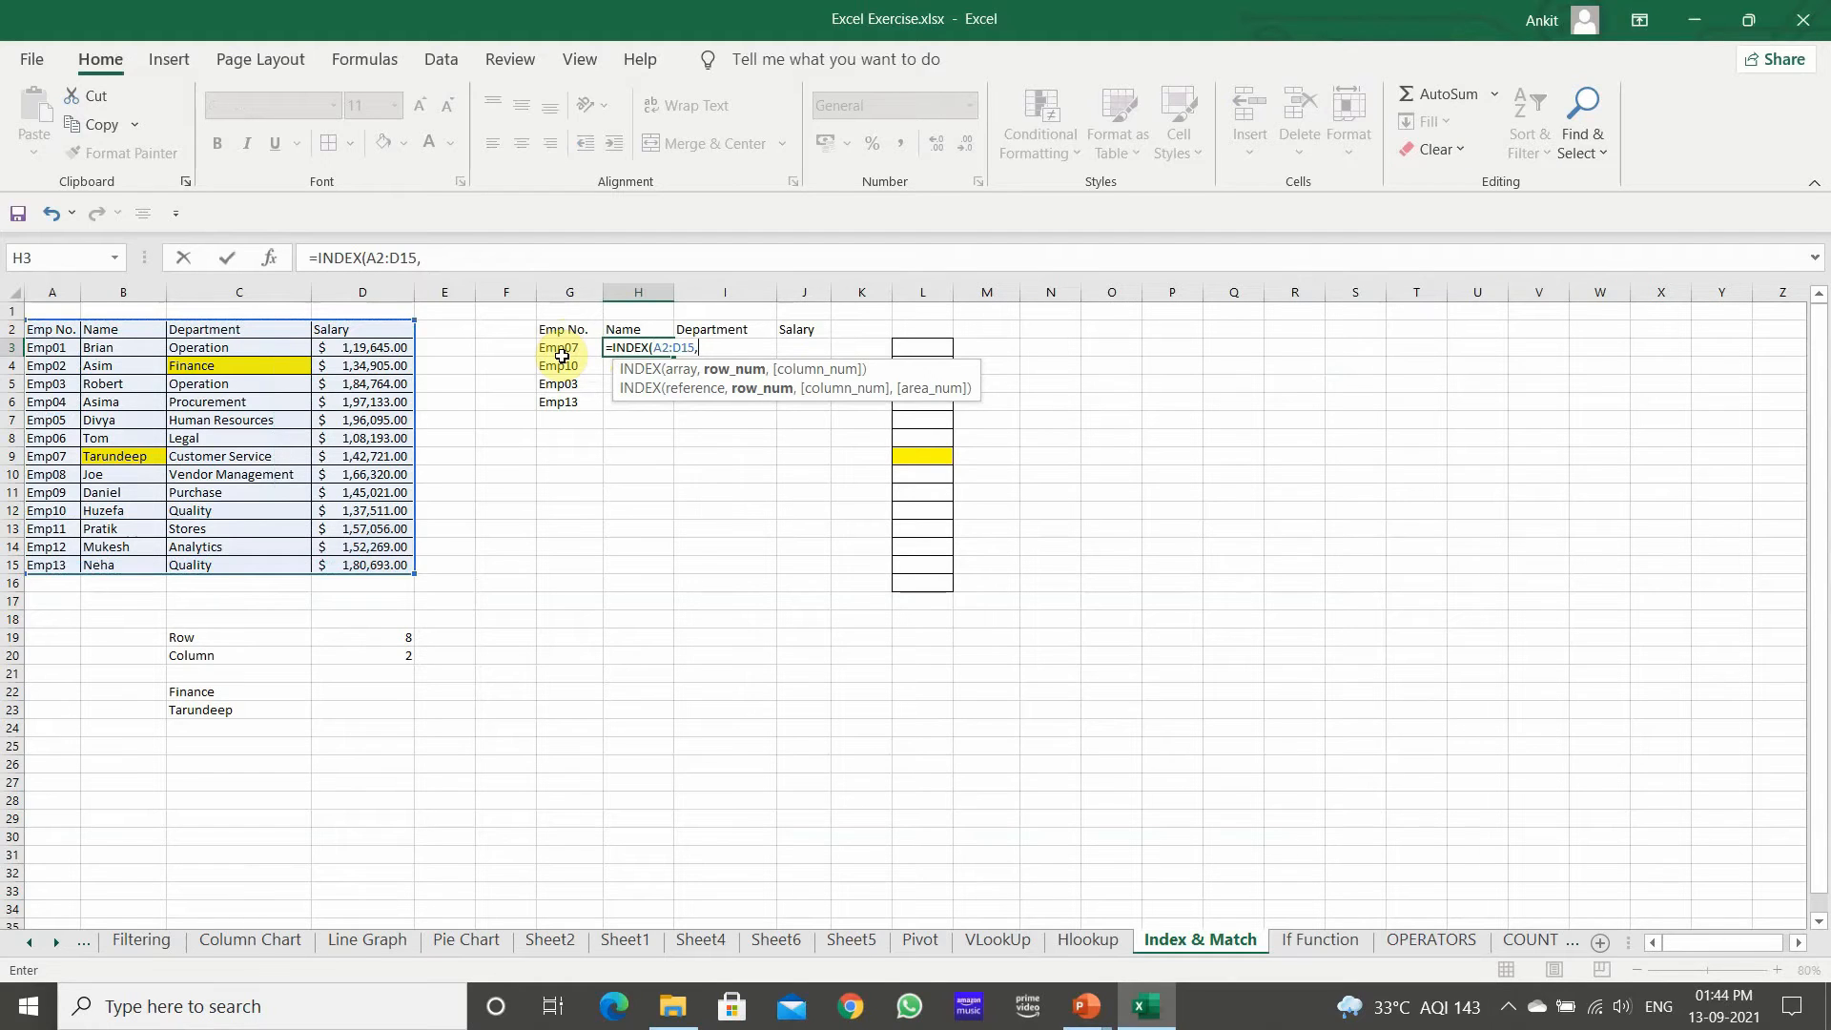
Complete the H3 formula with MATCH(G3,A2:A15,0) as the row number and 2 as the column number.
type("ma")
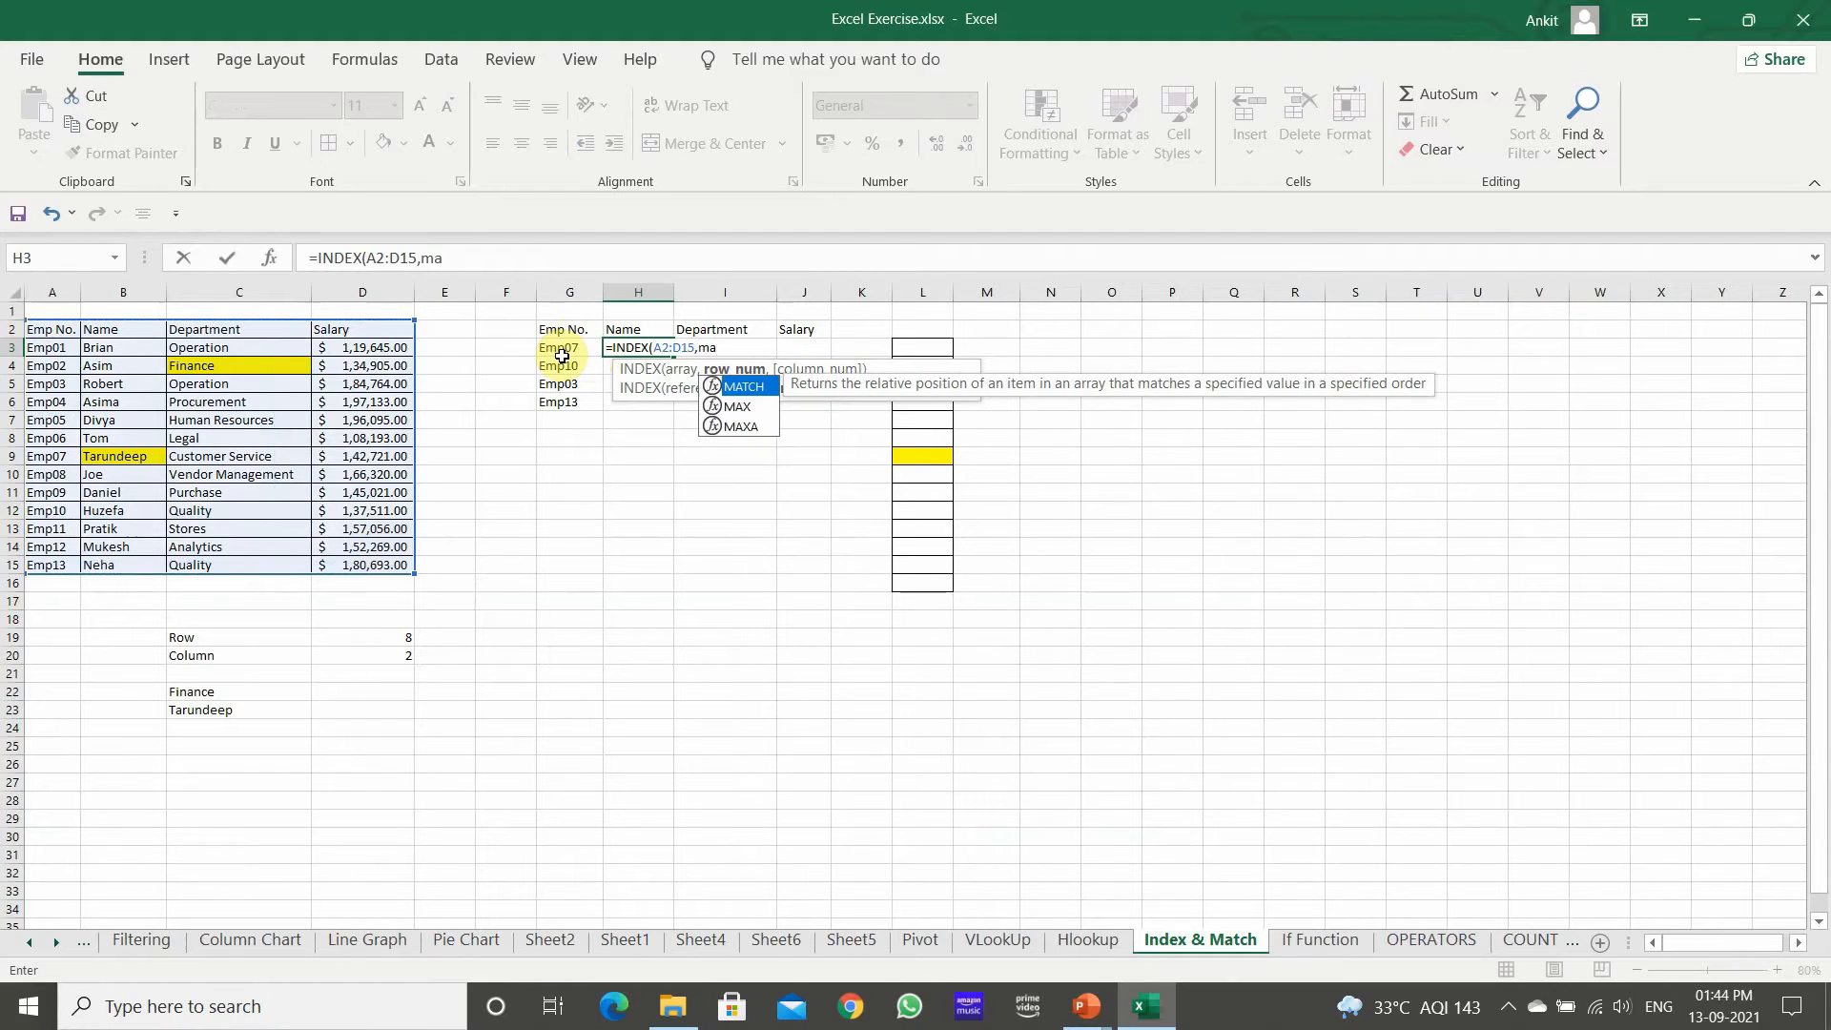
key("Tab")
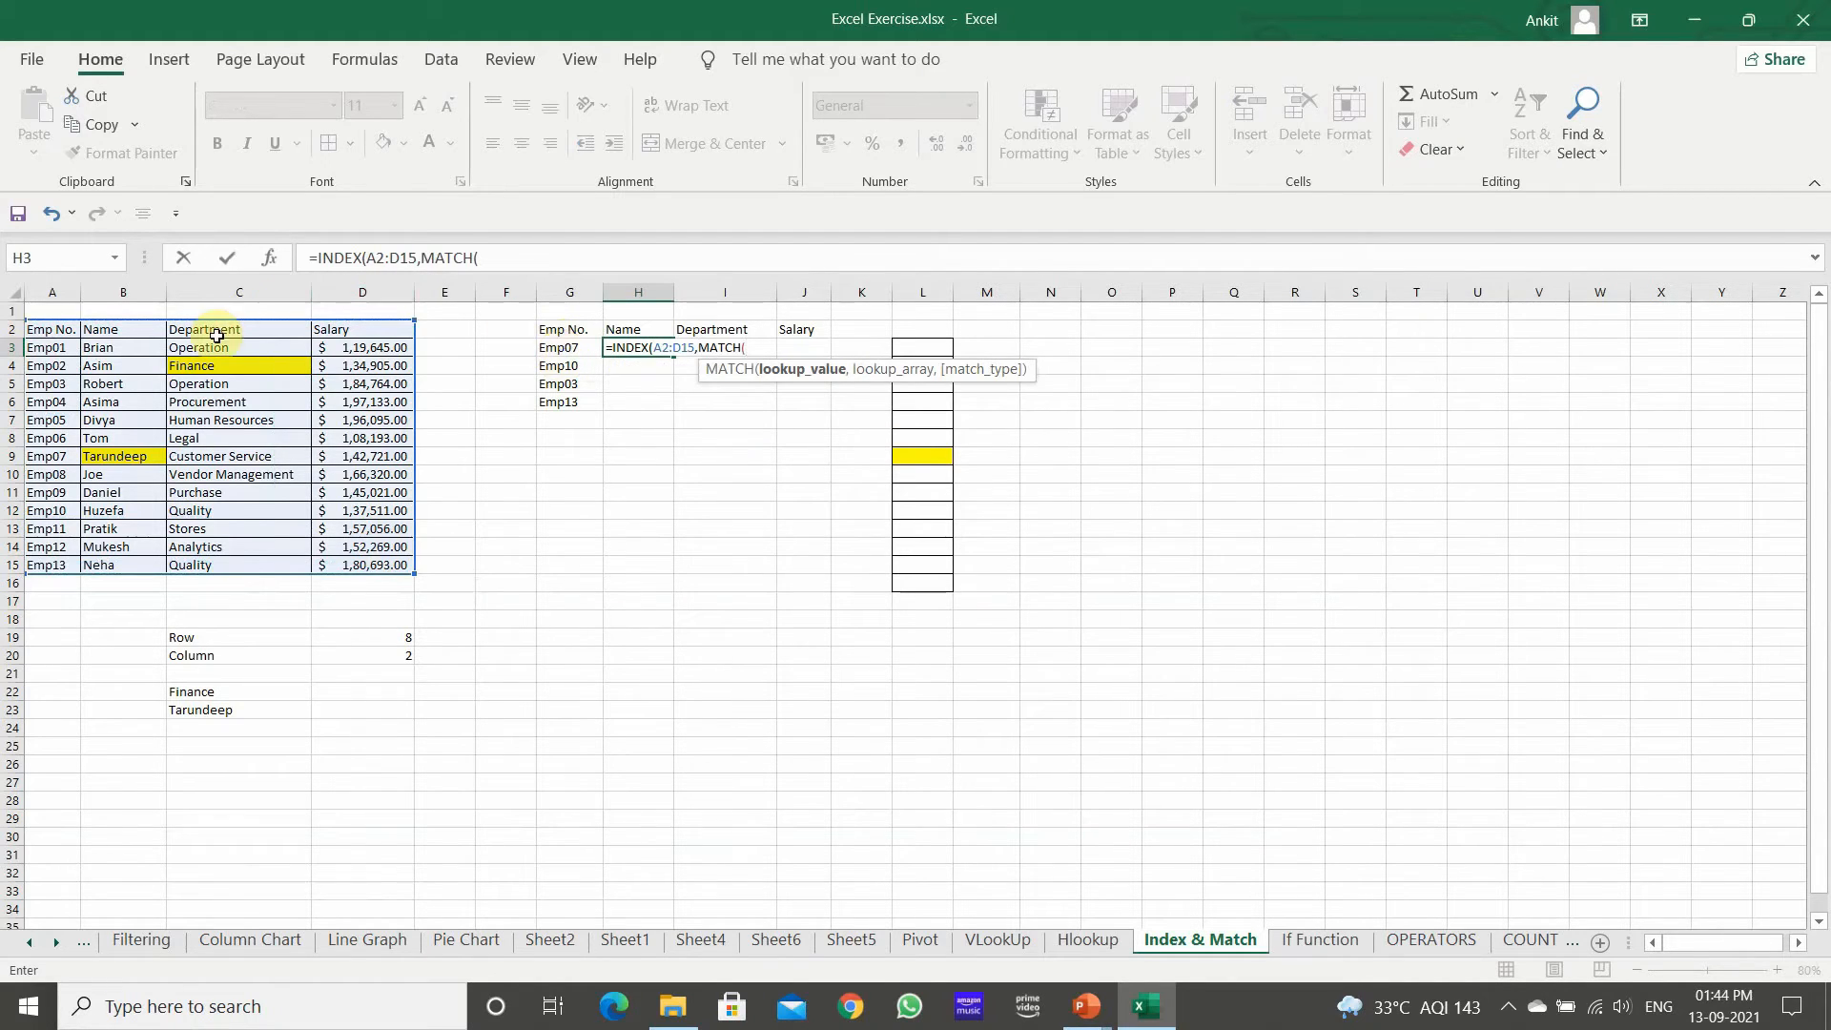
left_click(558, 347)
type(",")
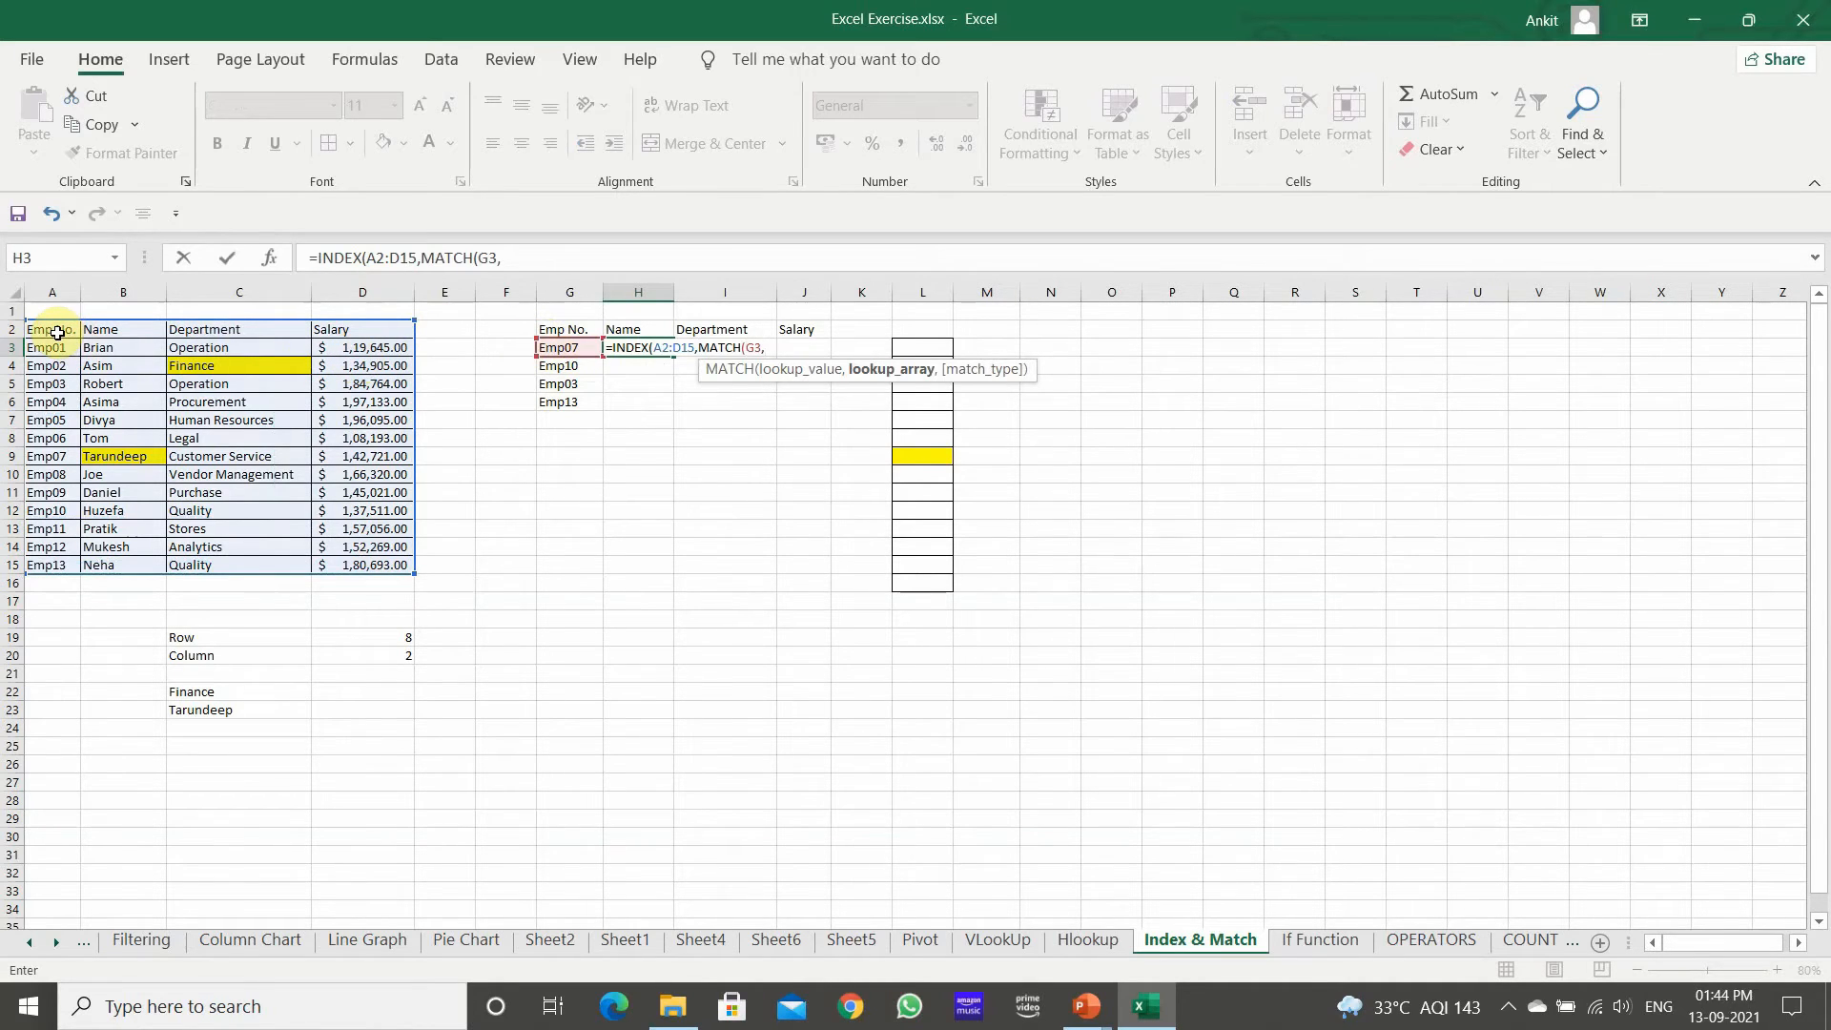
left_click_drag(56, 332, 67, 572)
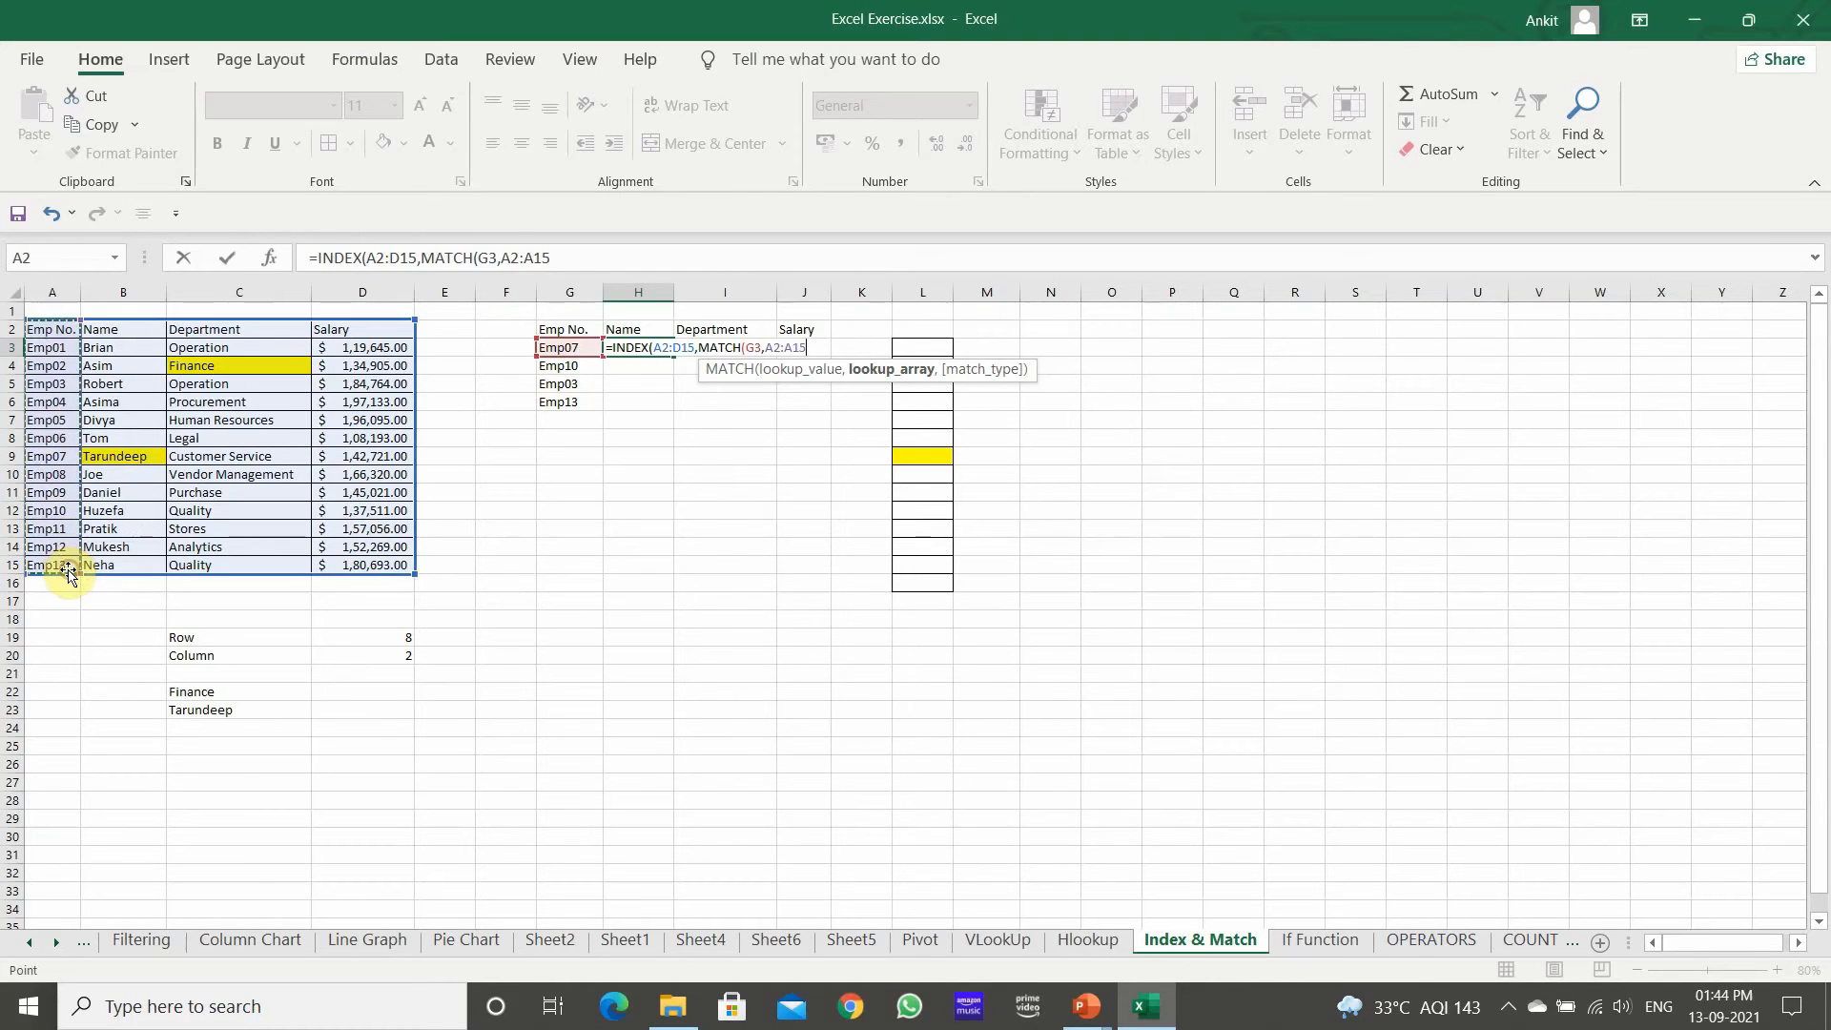
type(",")
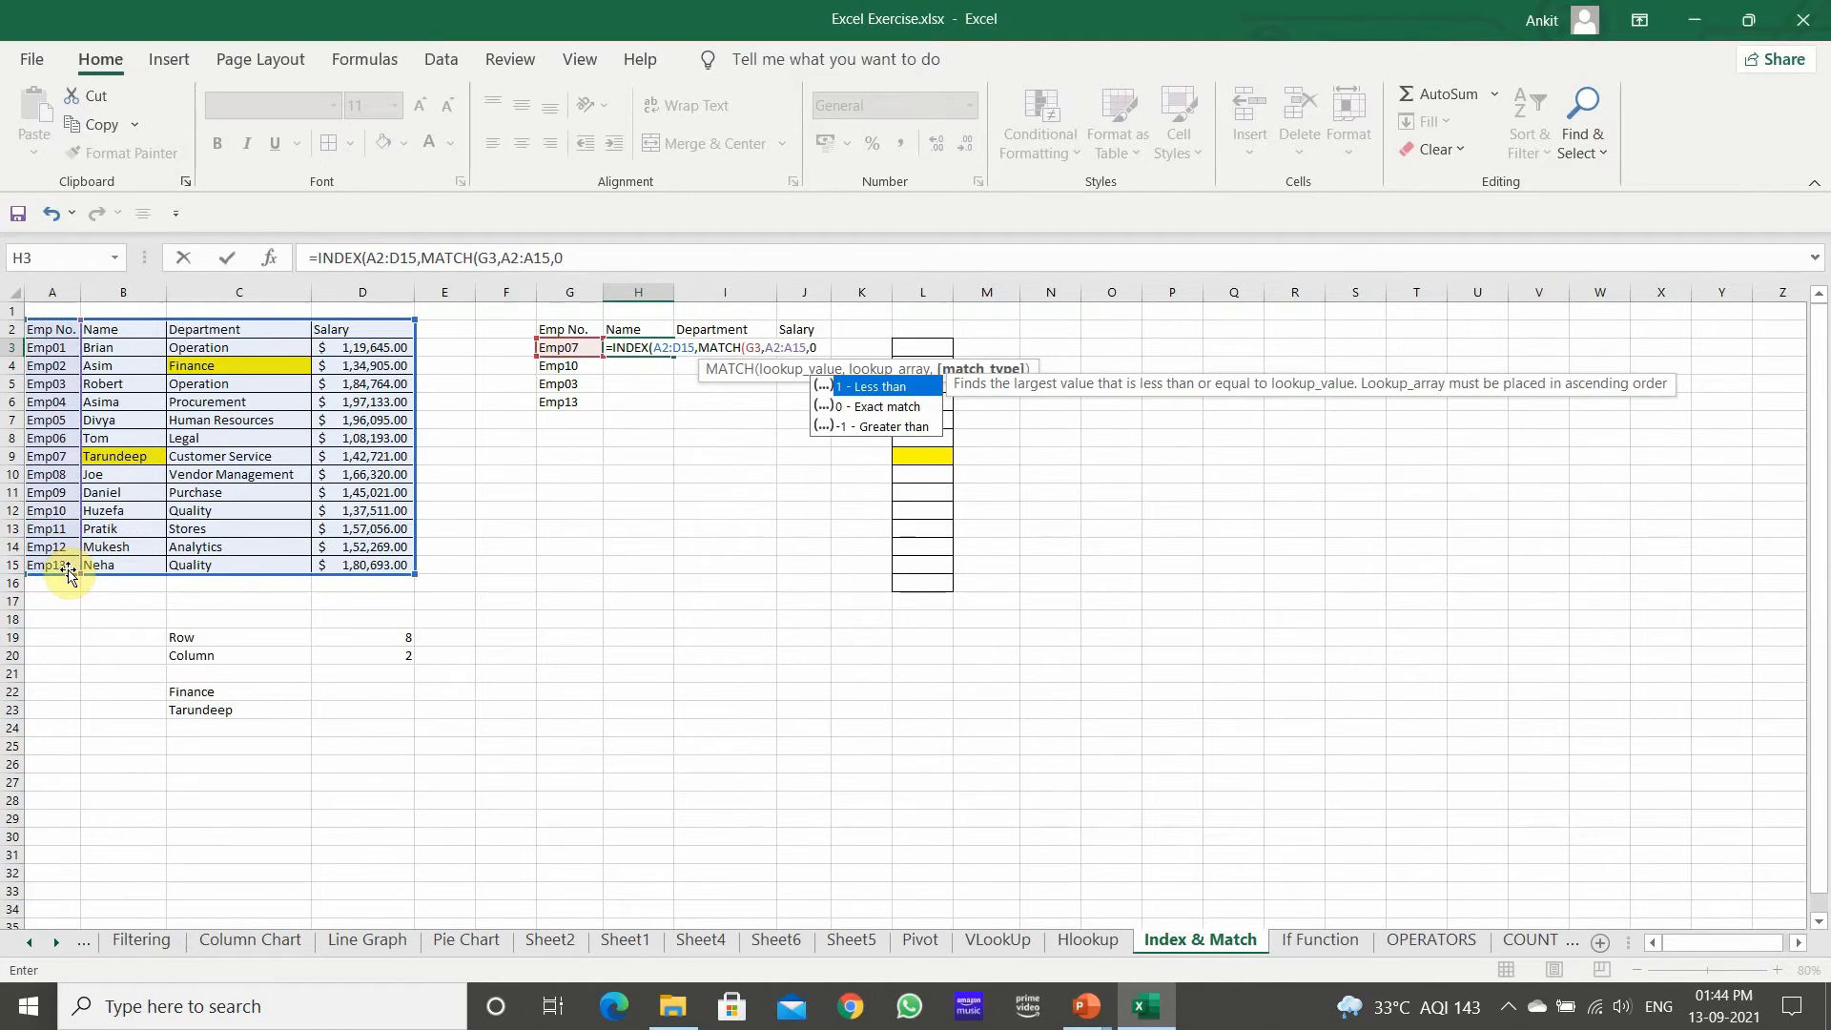
type("0),")
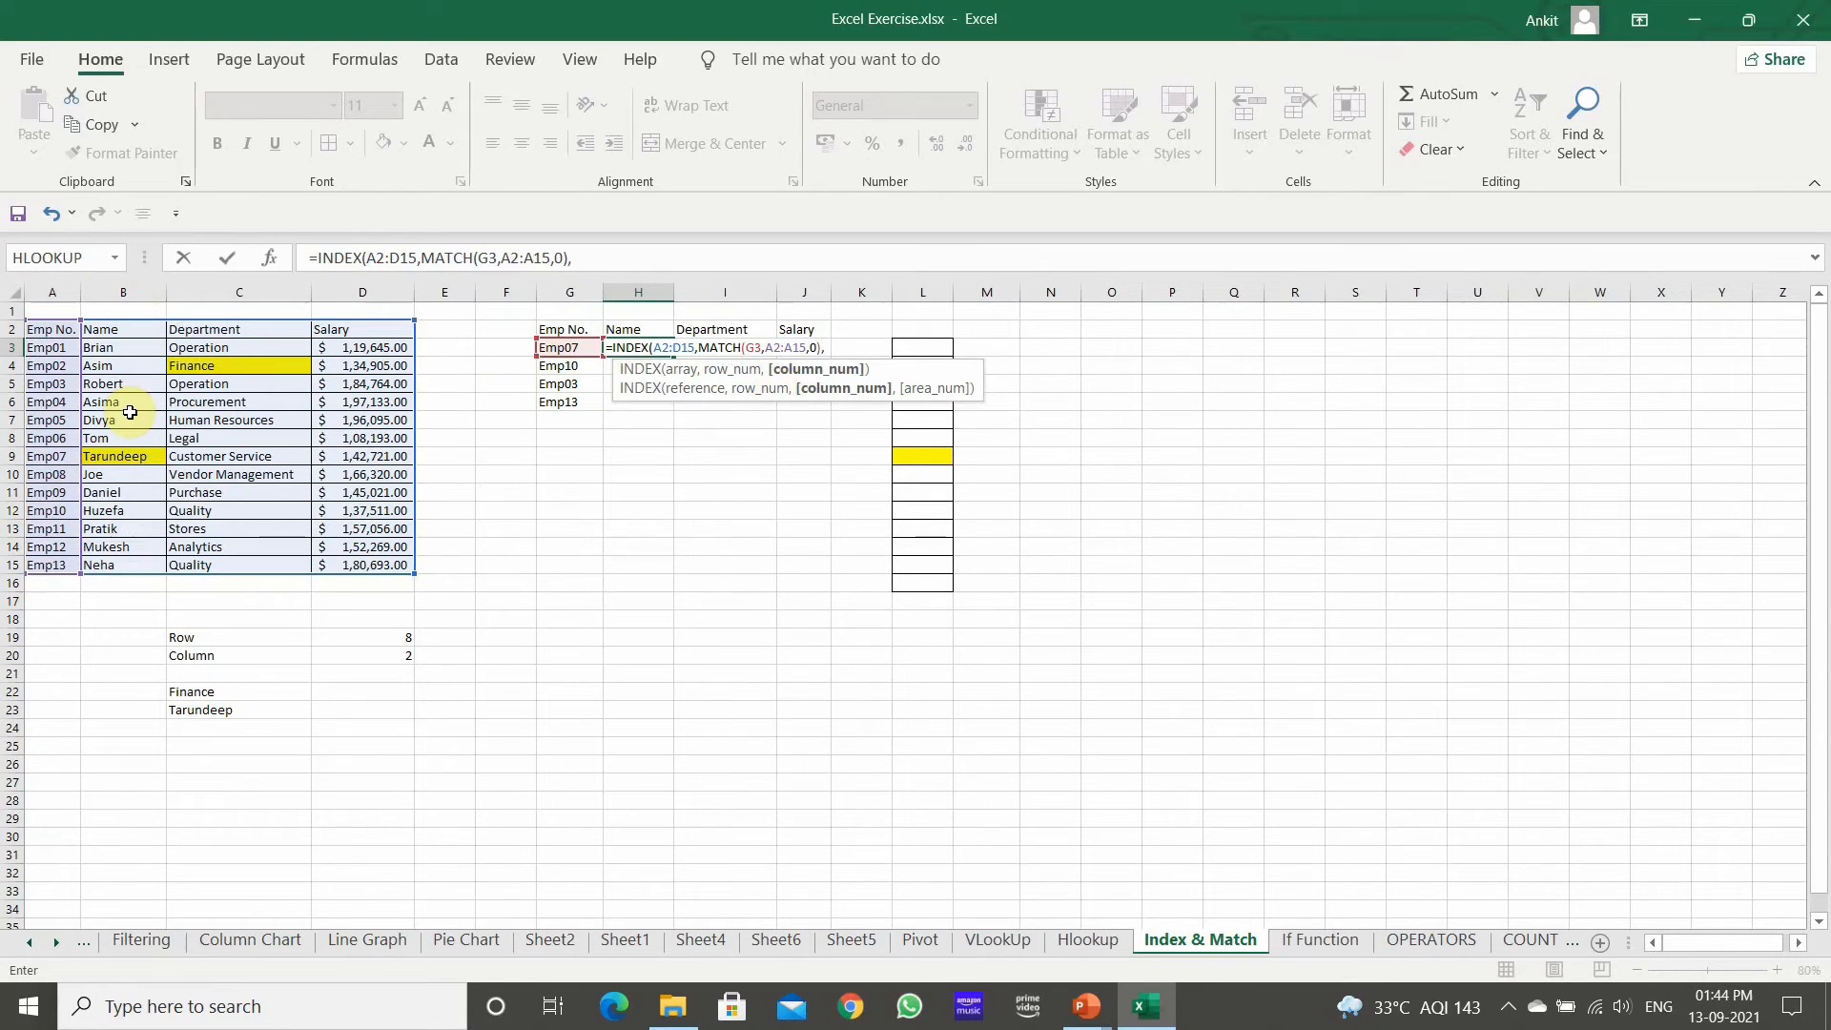
type(",2)")
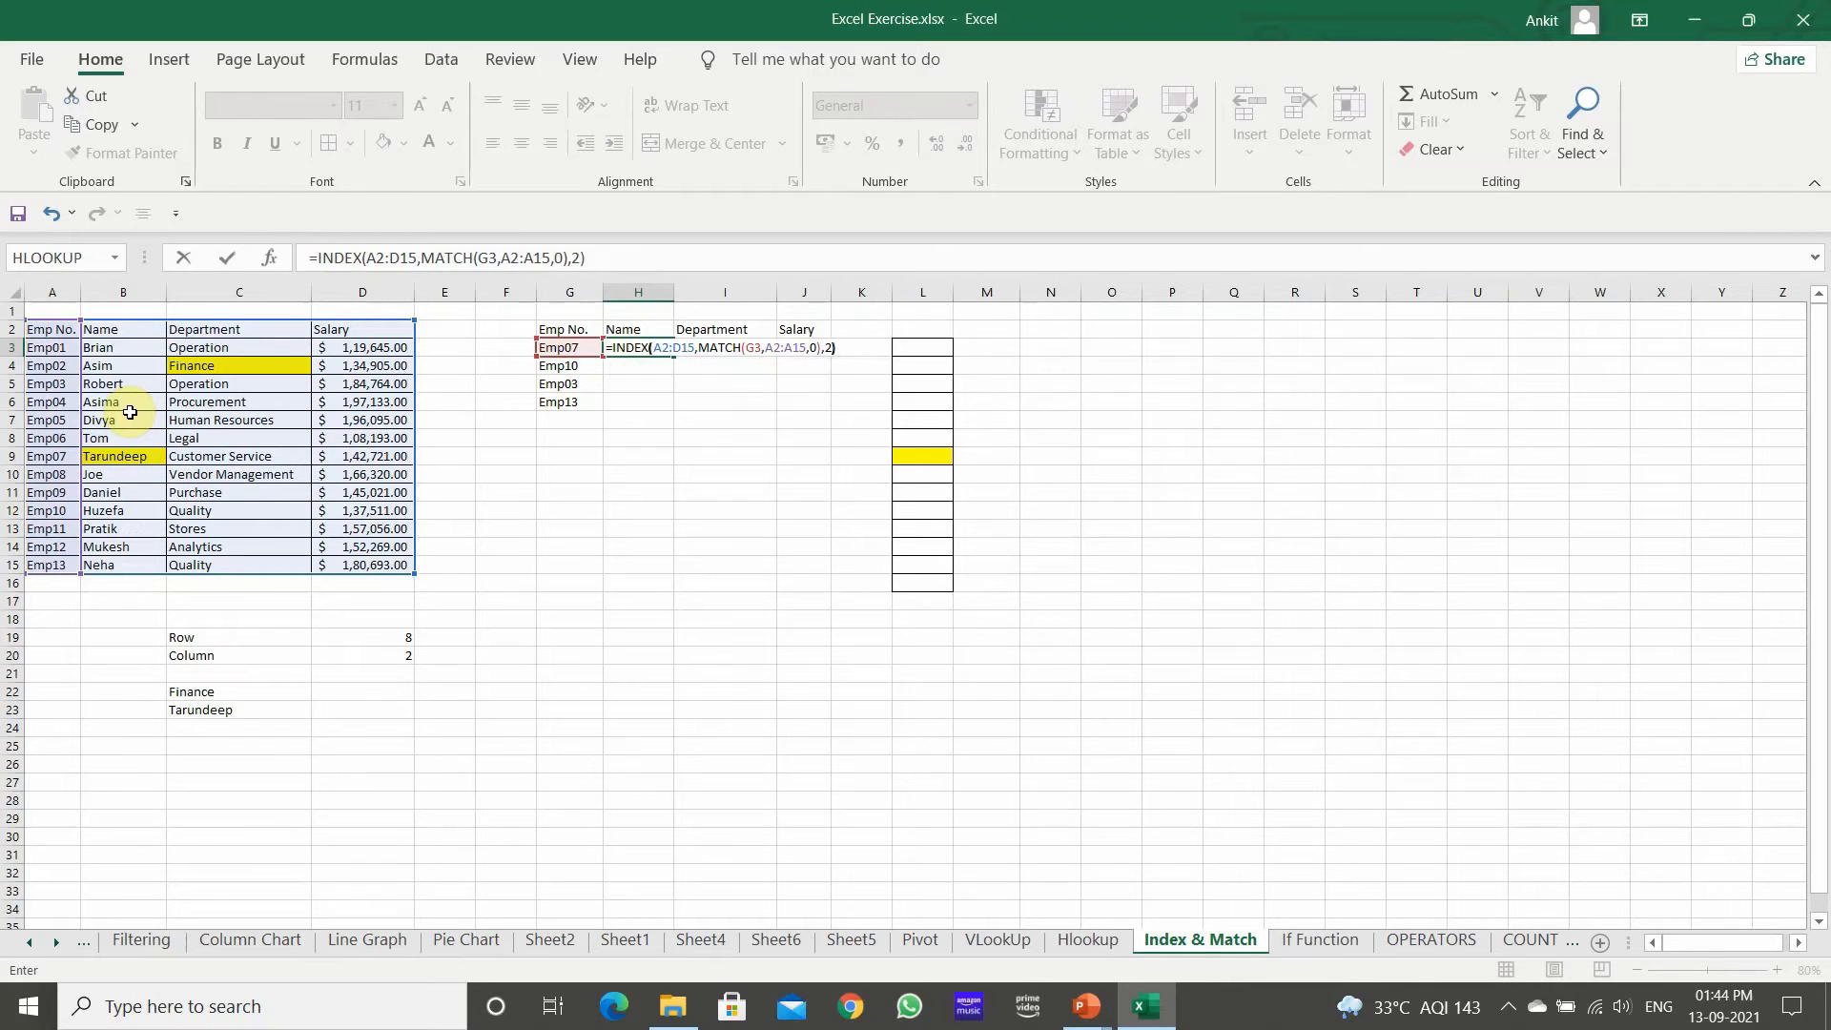
key("Return")
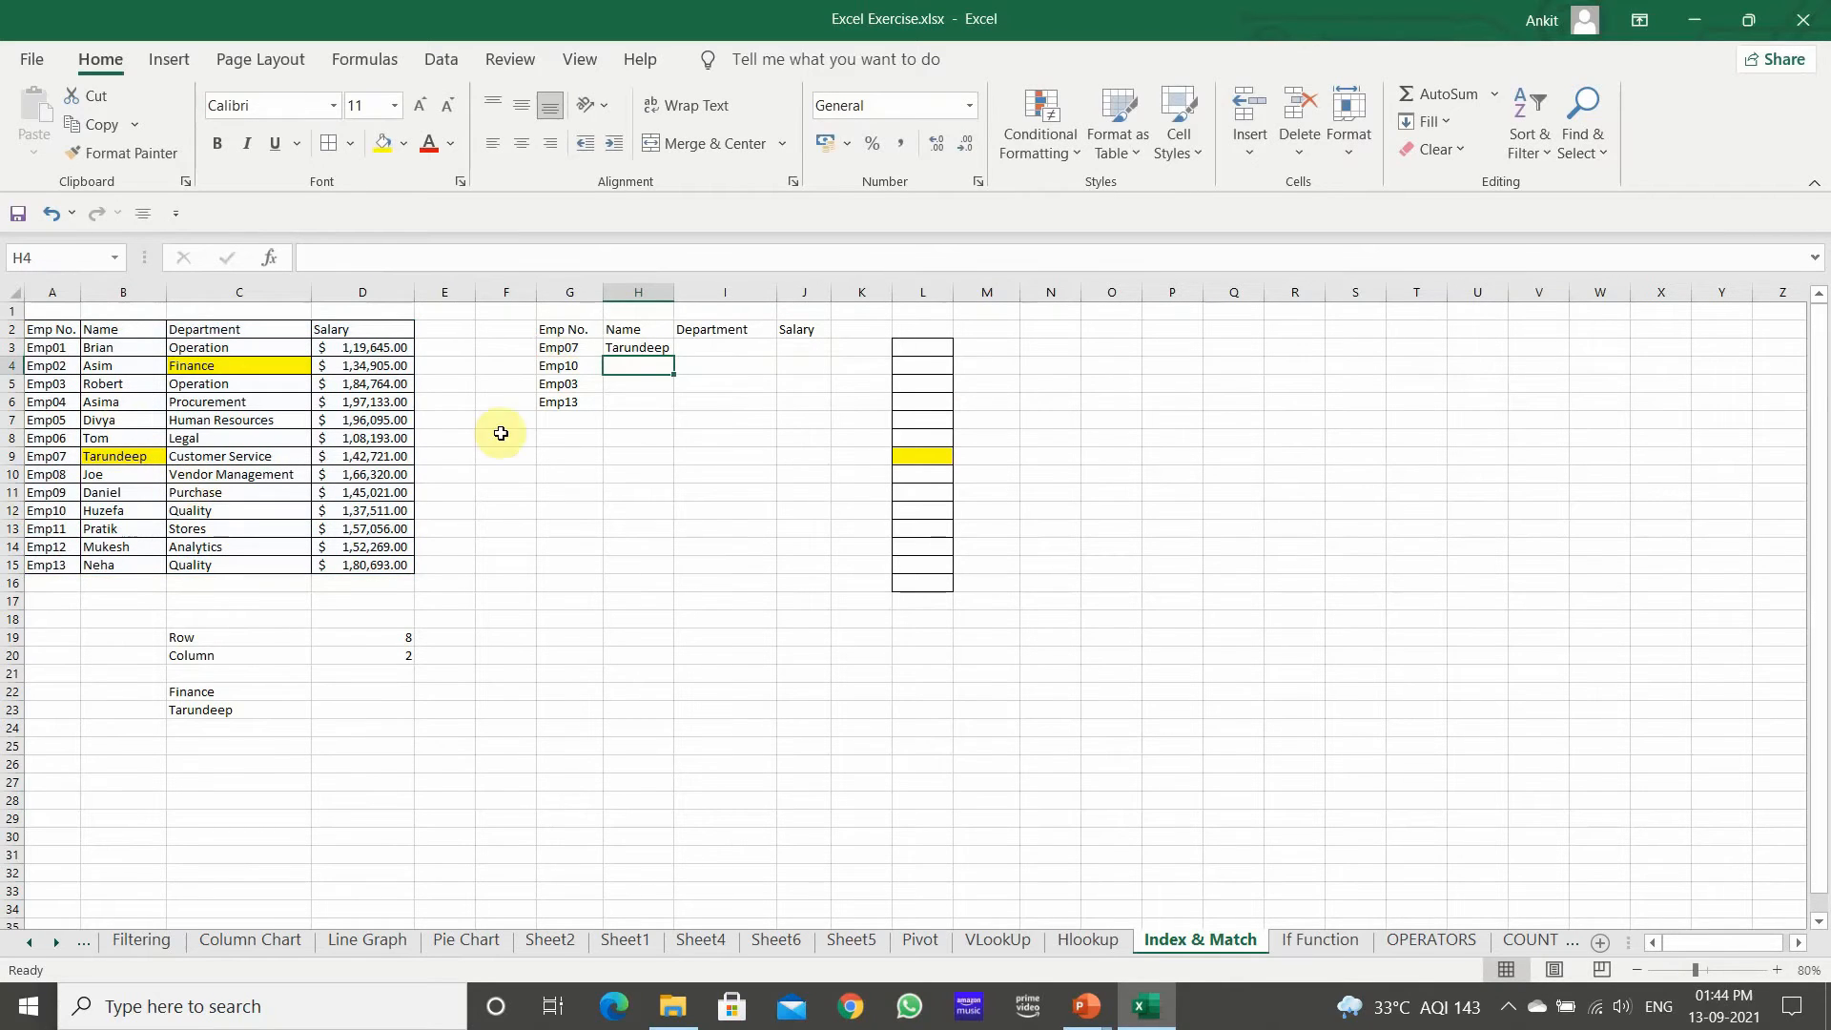
Start an INDEX formula in I3, under Department, on the table A2:D15 with a nested MATCH for the row number.
left_click(710, 348)
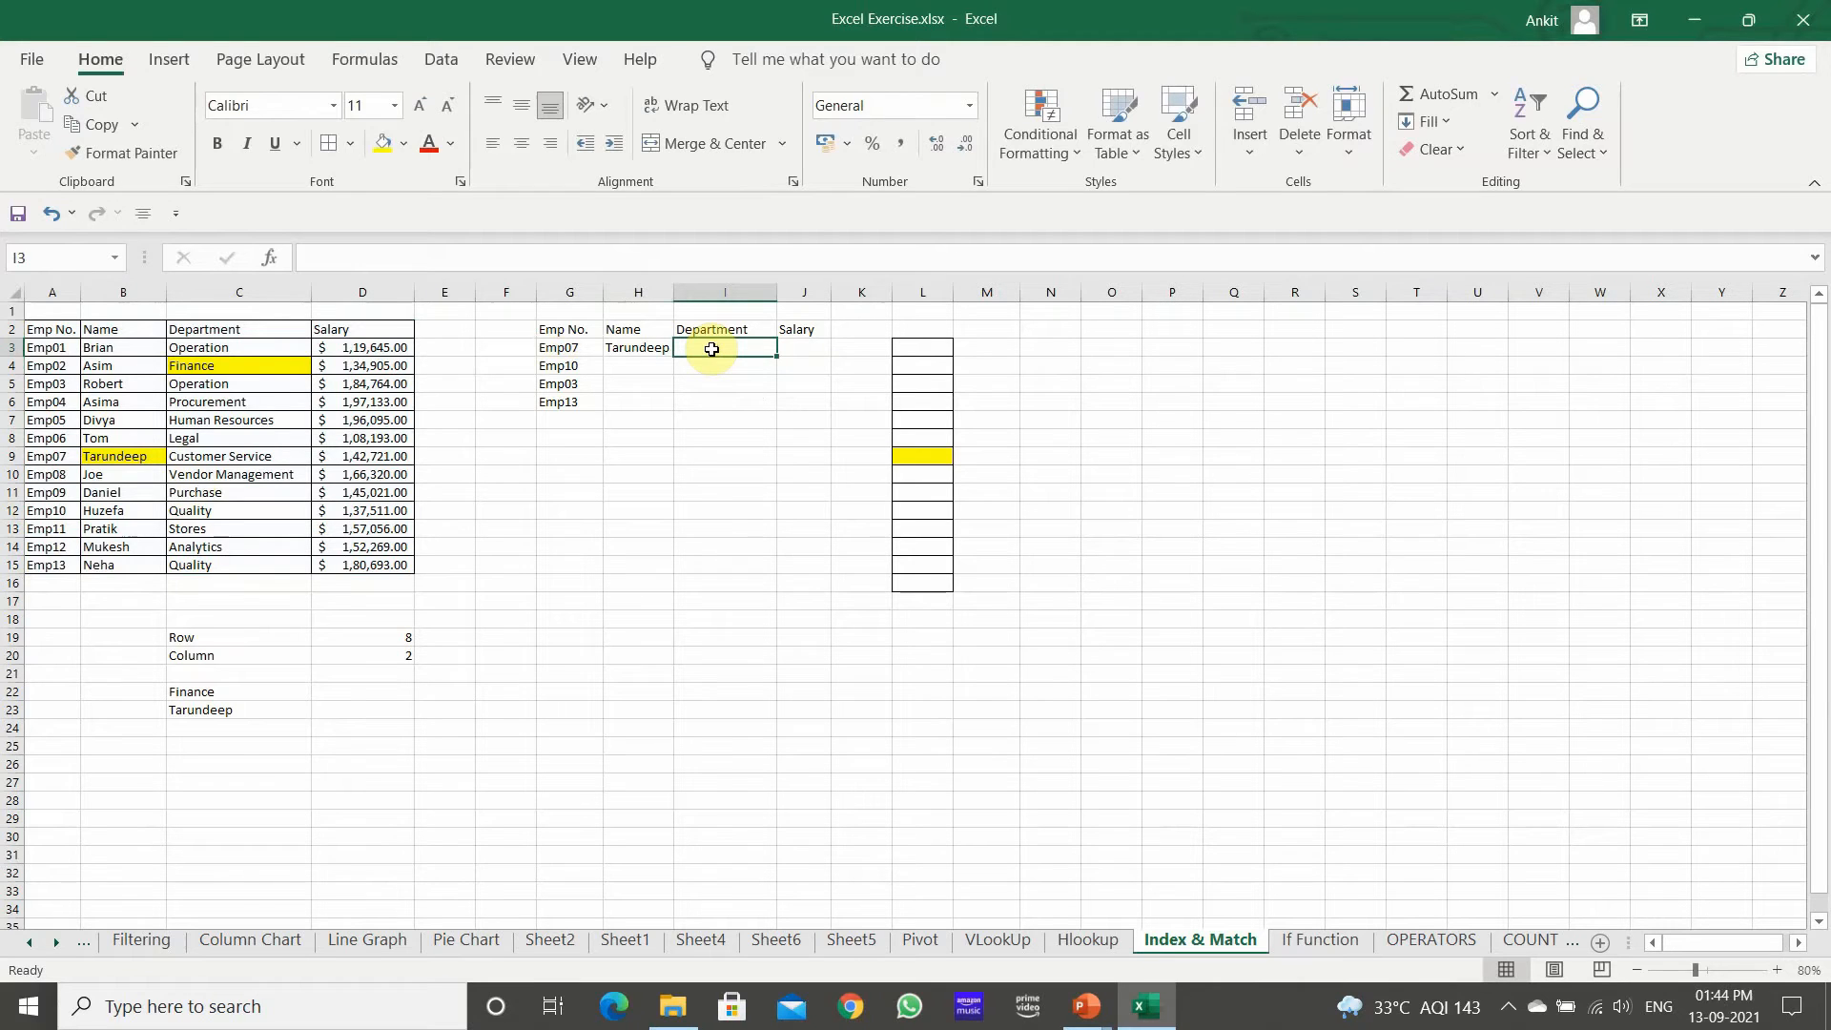
type("=inde")
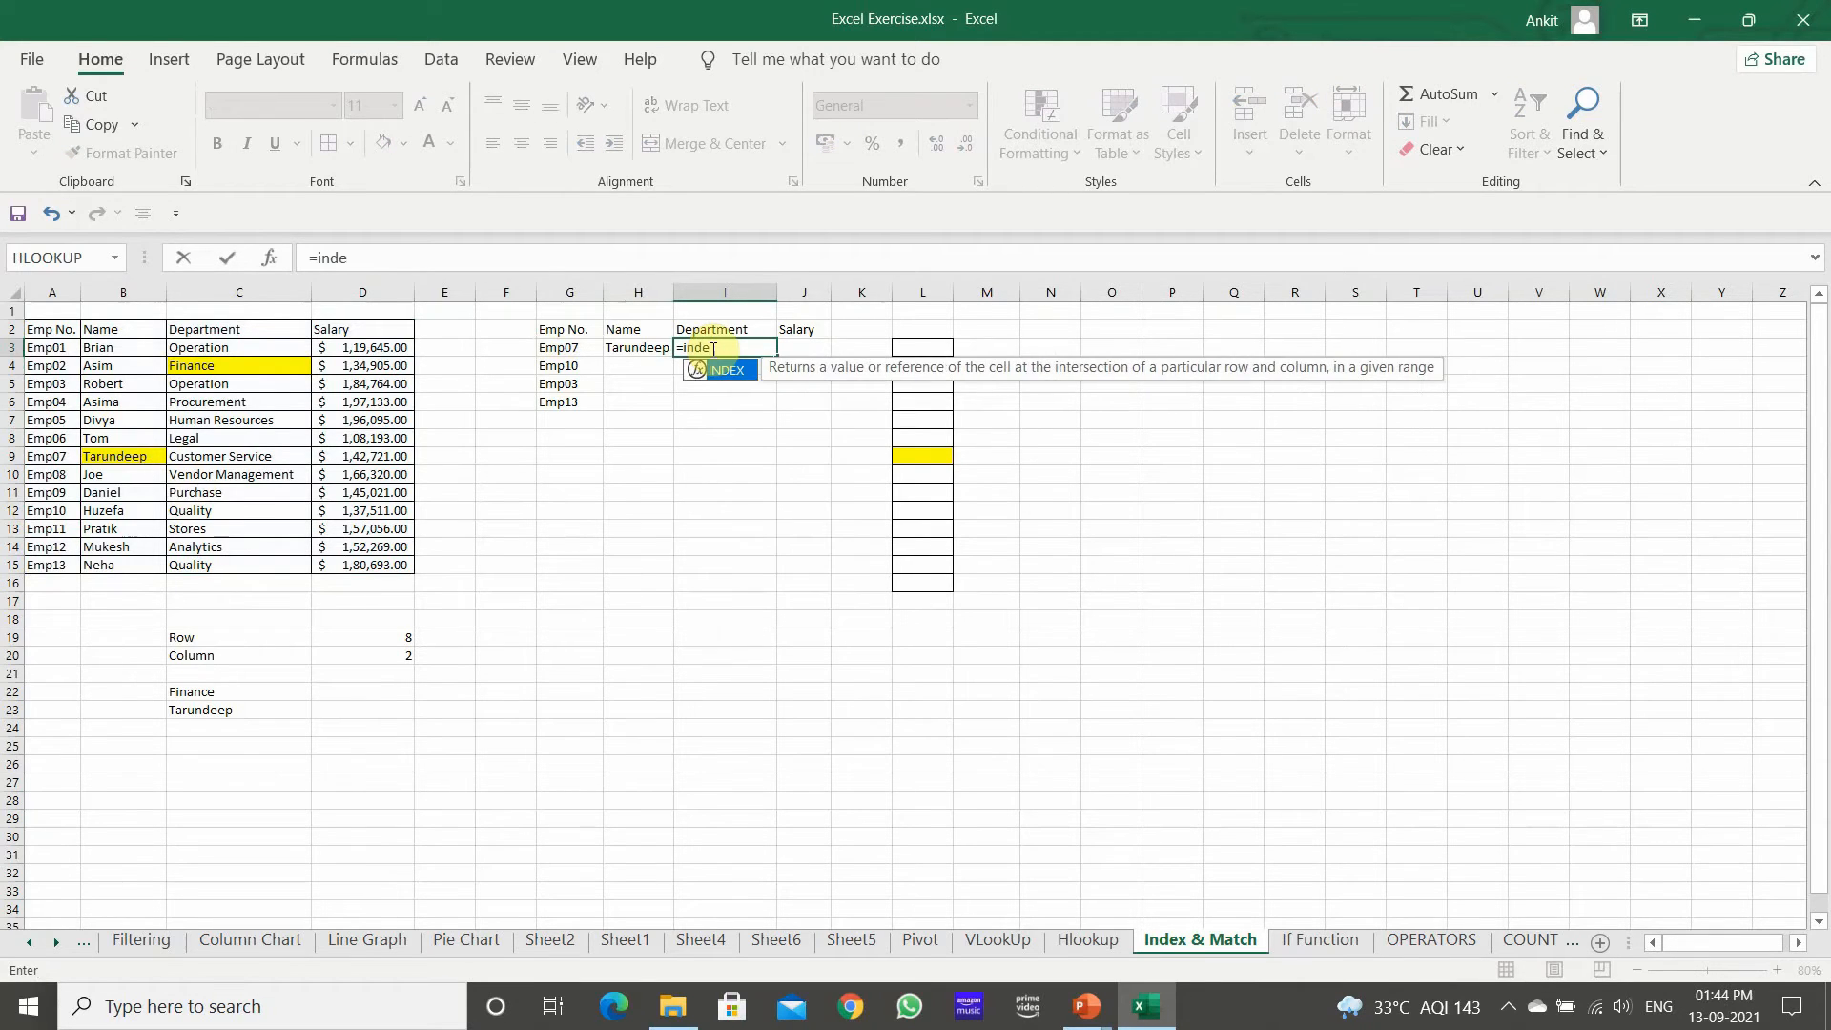
type("x")
key("Tab")
left_click_drag(55, 329, 412, 567)
type(",")
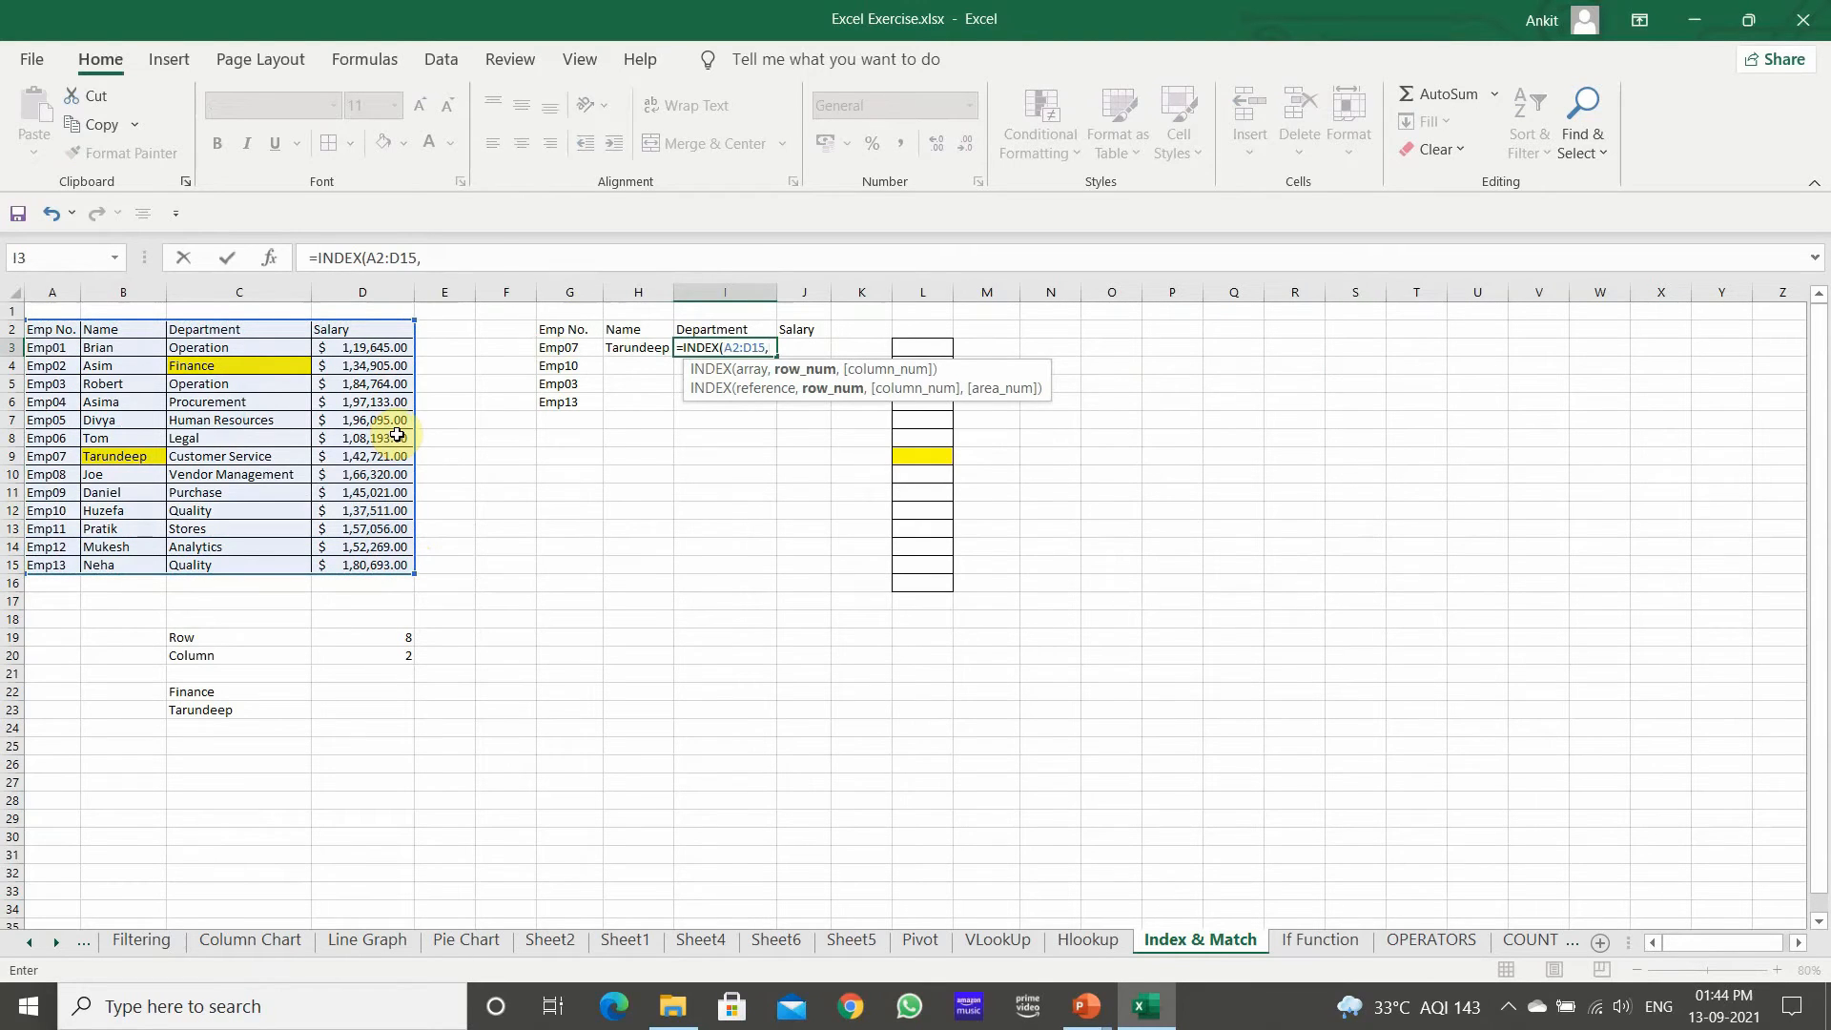
type("matc")
key("Tab")
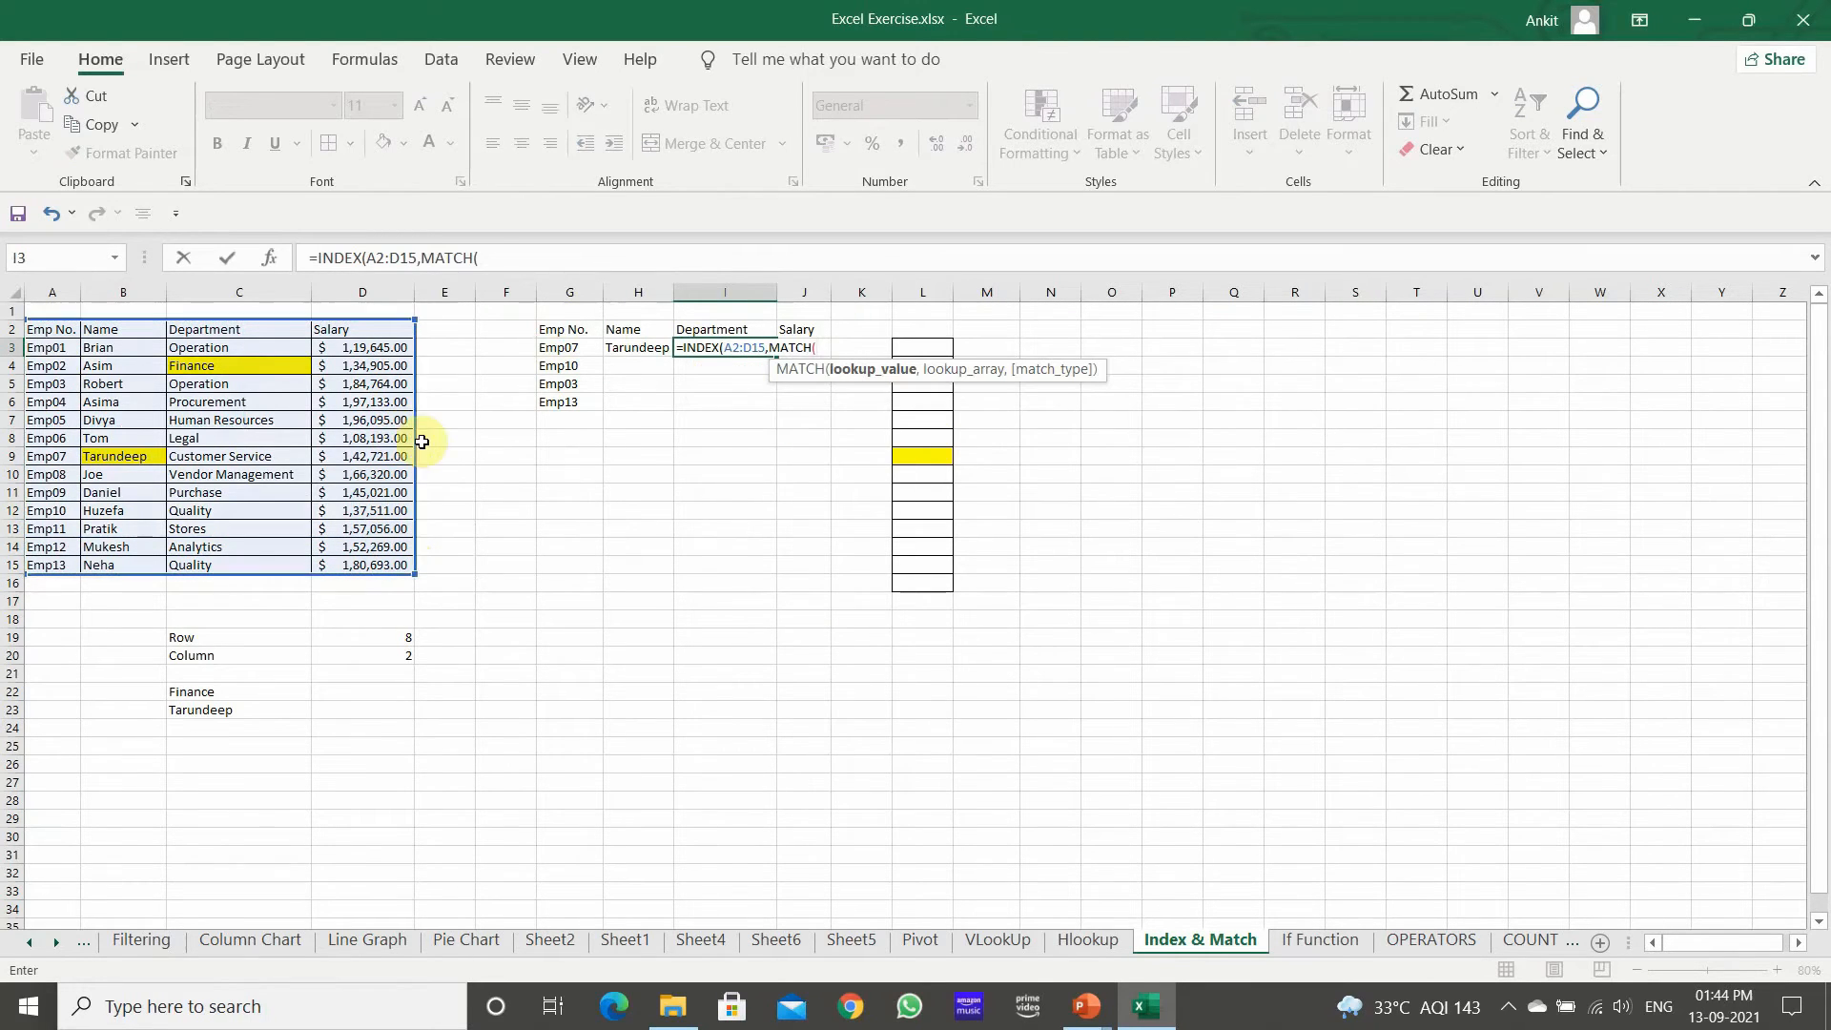
left_click(555, 347)
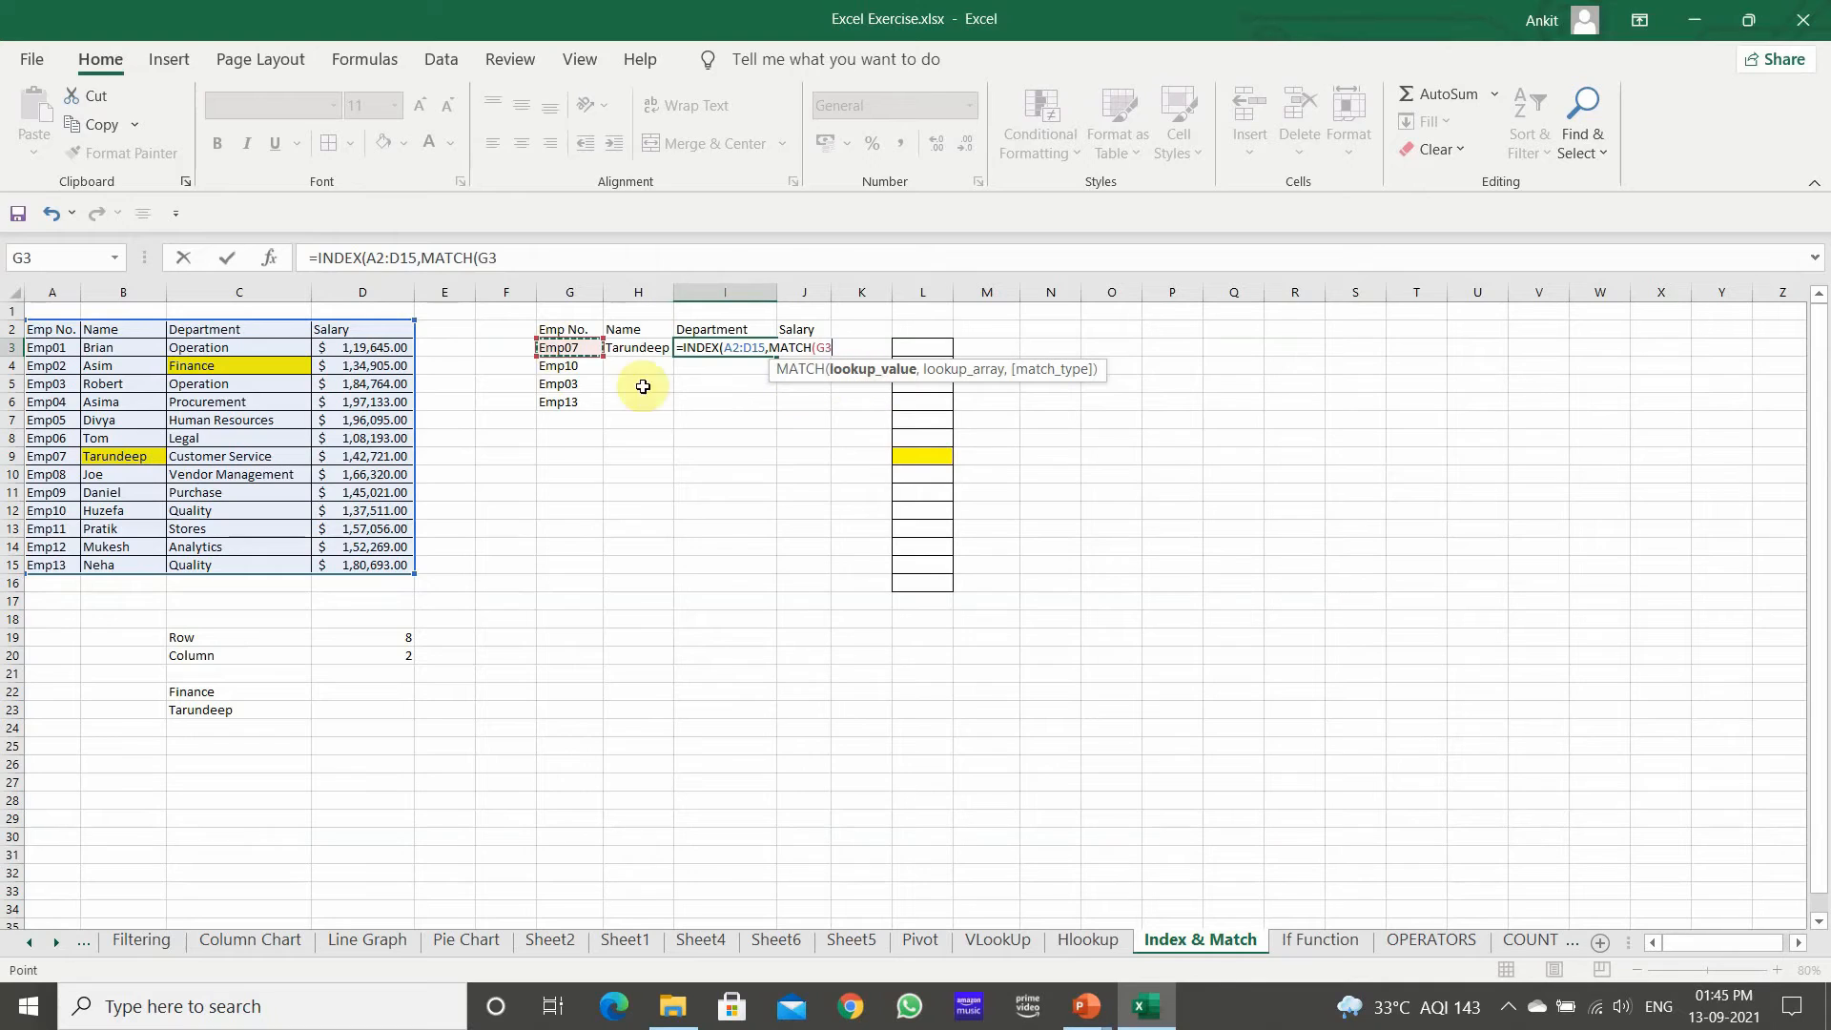
left_click_drag(51, 329, 45, 352)
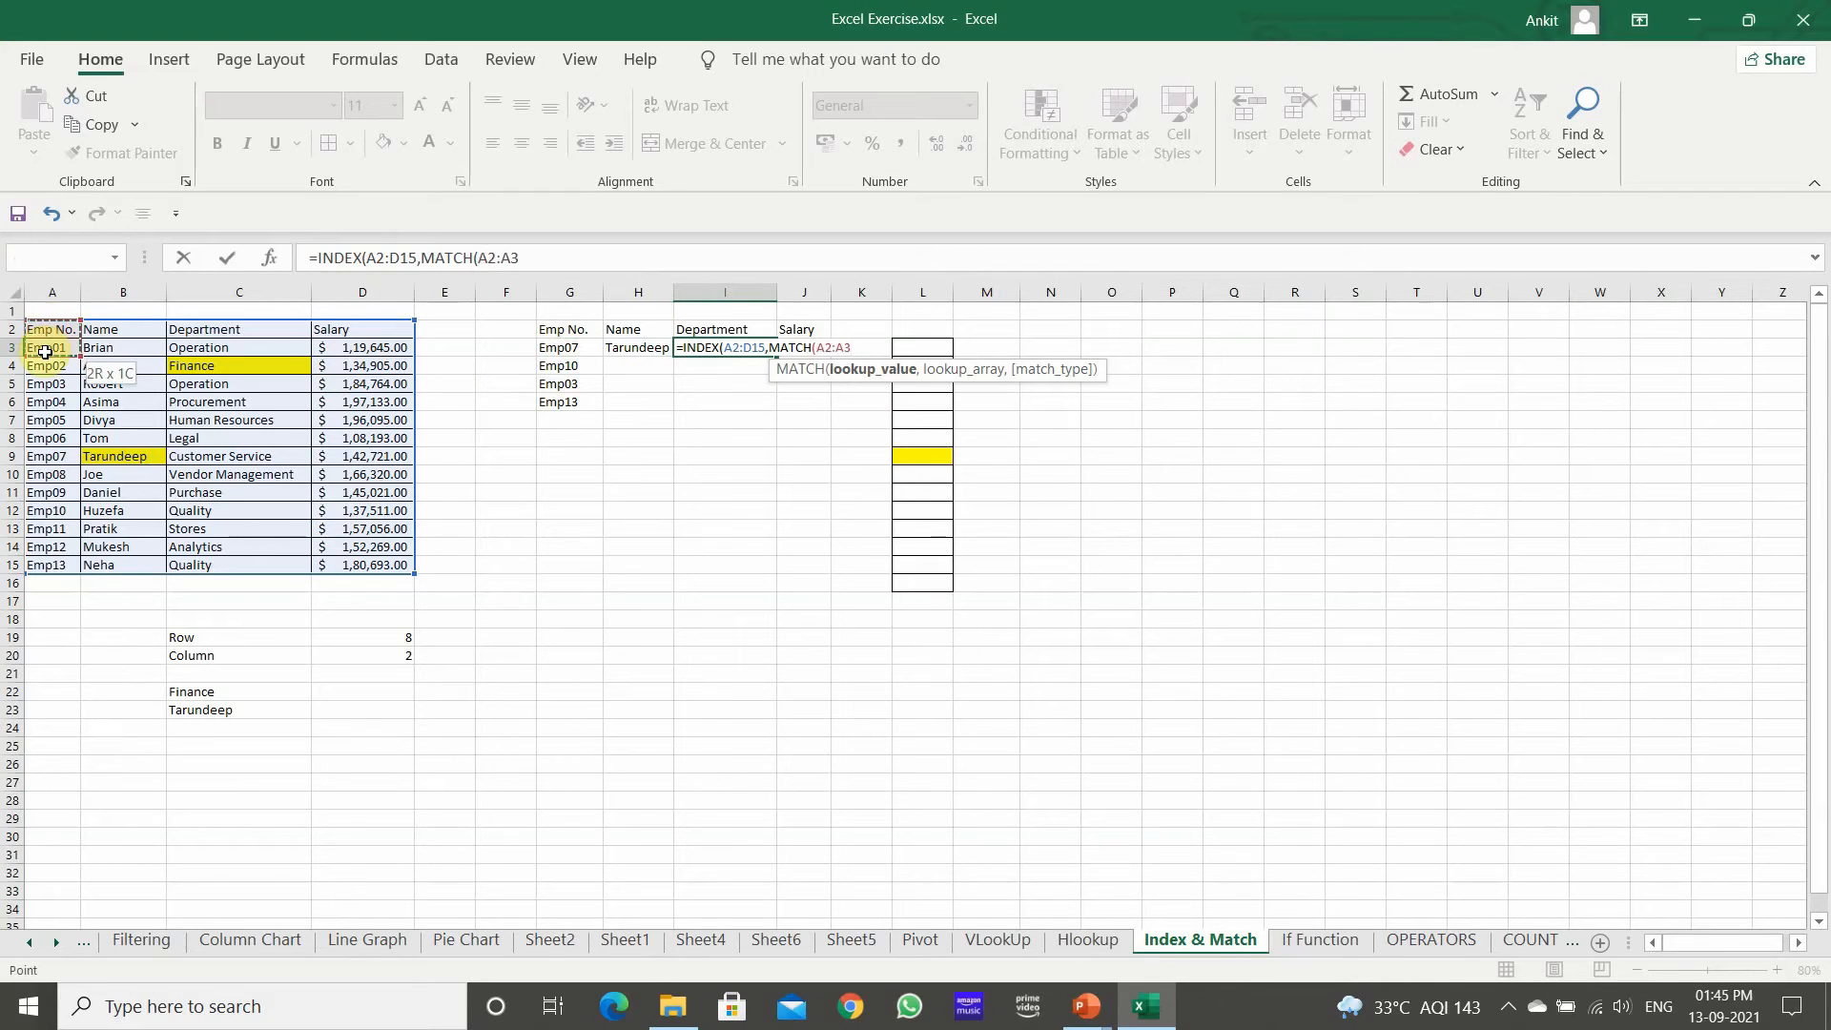
key("BackSpace")
key("BackSpace")
key("BackSpace")
key("BackSpace")
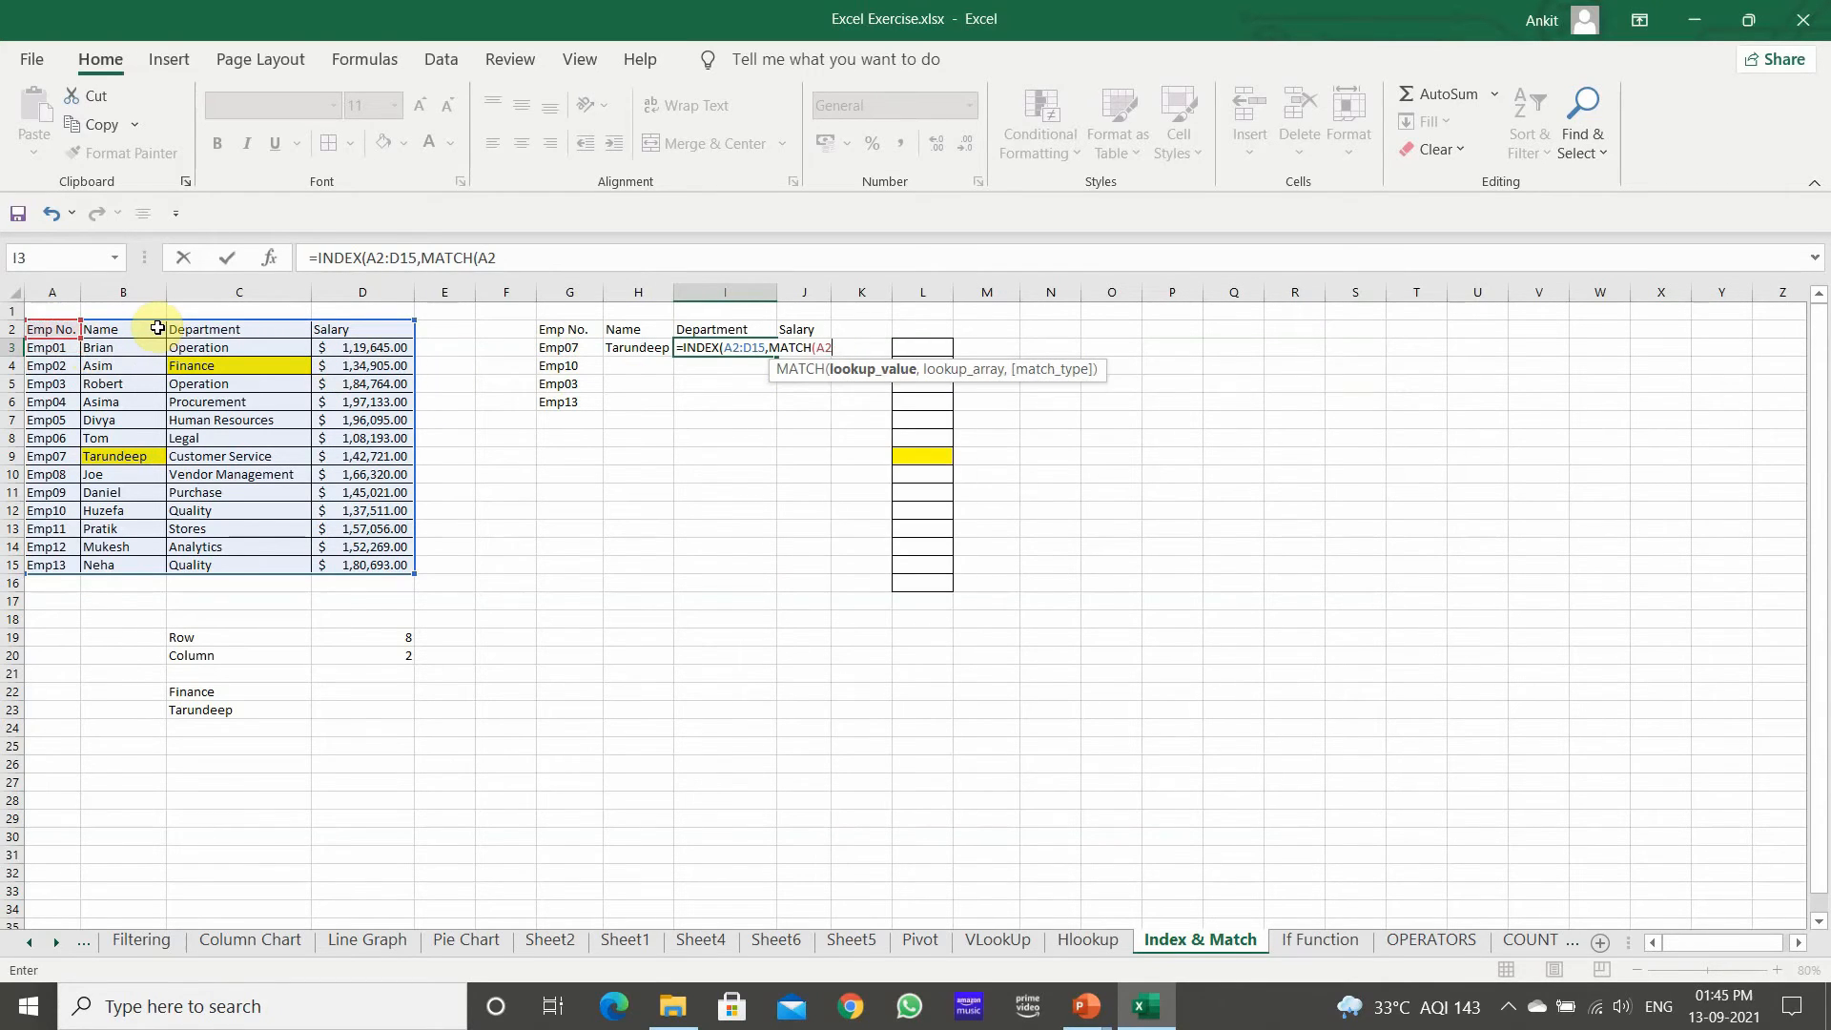
key("BackSpace")
Complete the I3 formula under Department with MATCH(G3,A2:A15,0) as the row number and 3 as the column number.
left_click(558, 347)
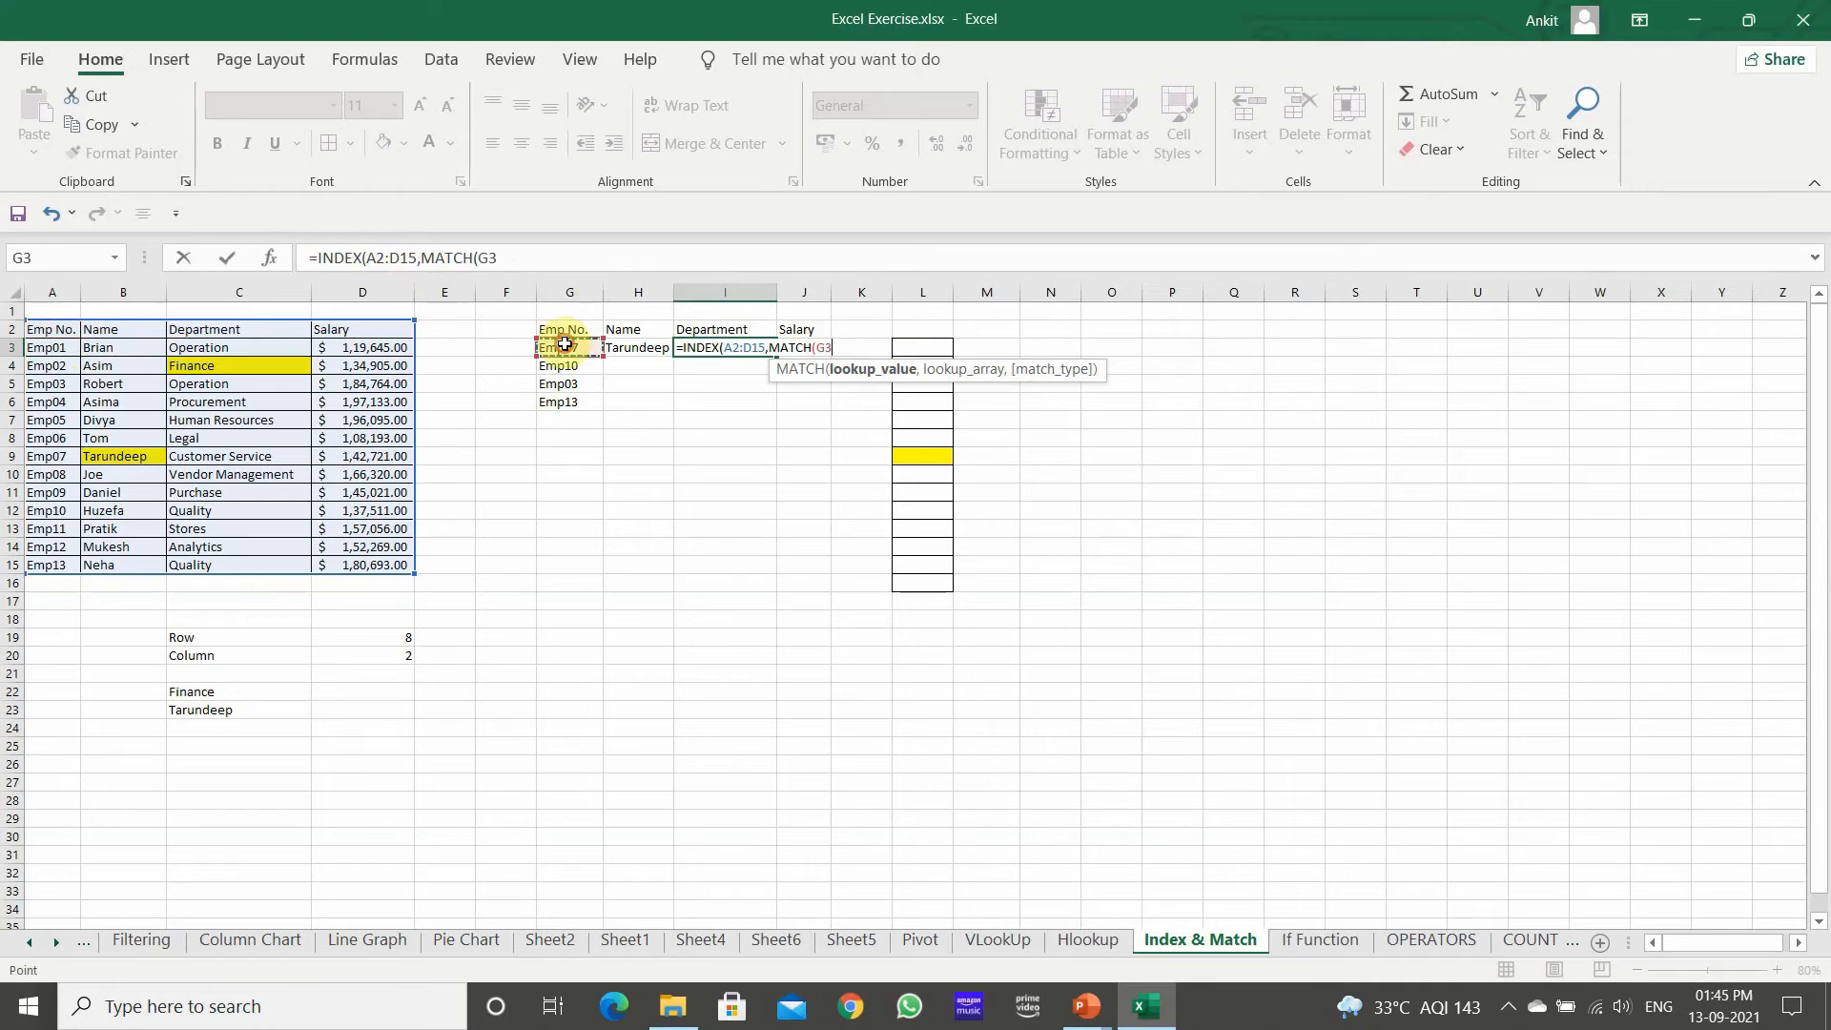
type(",")
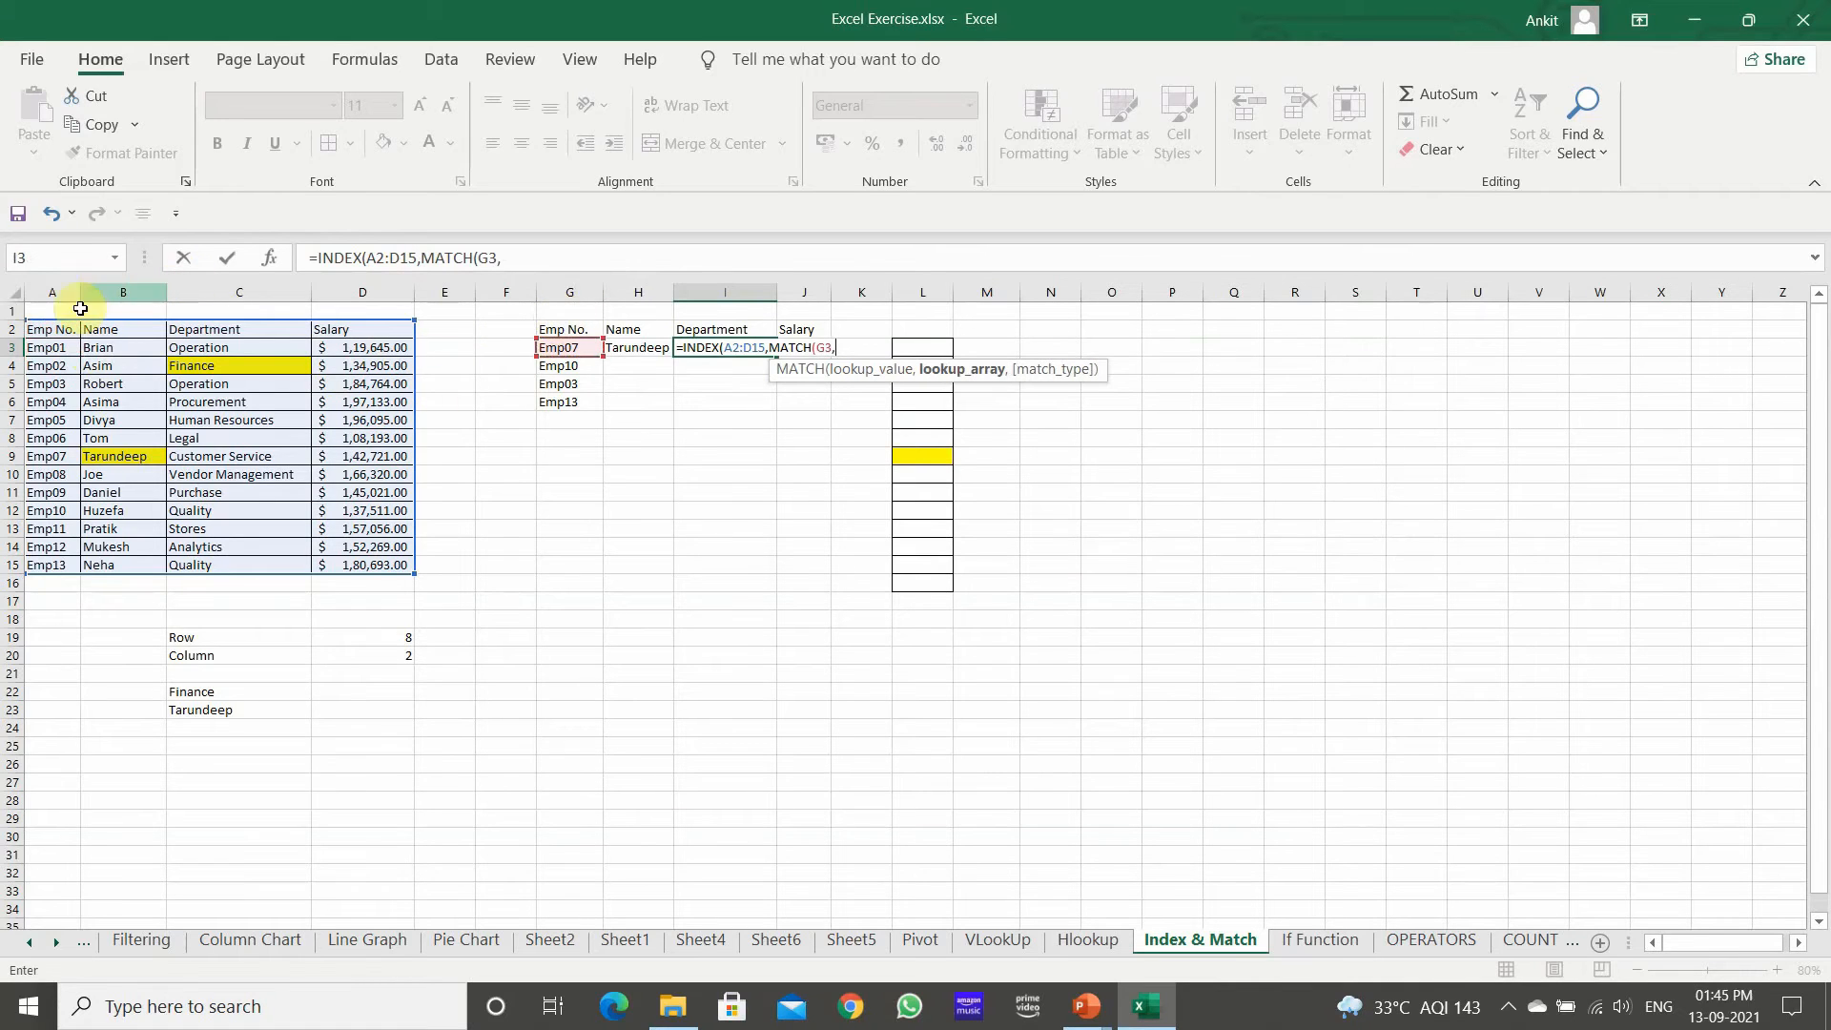
left_click_drag(57, 329, 43, 563)
type(",")
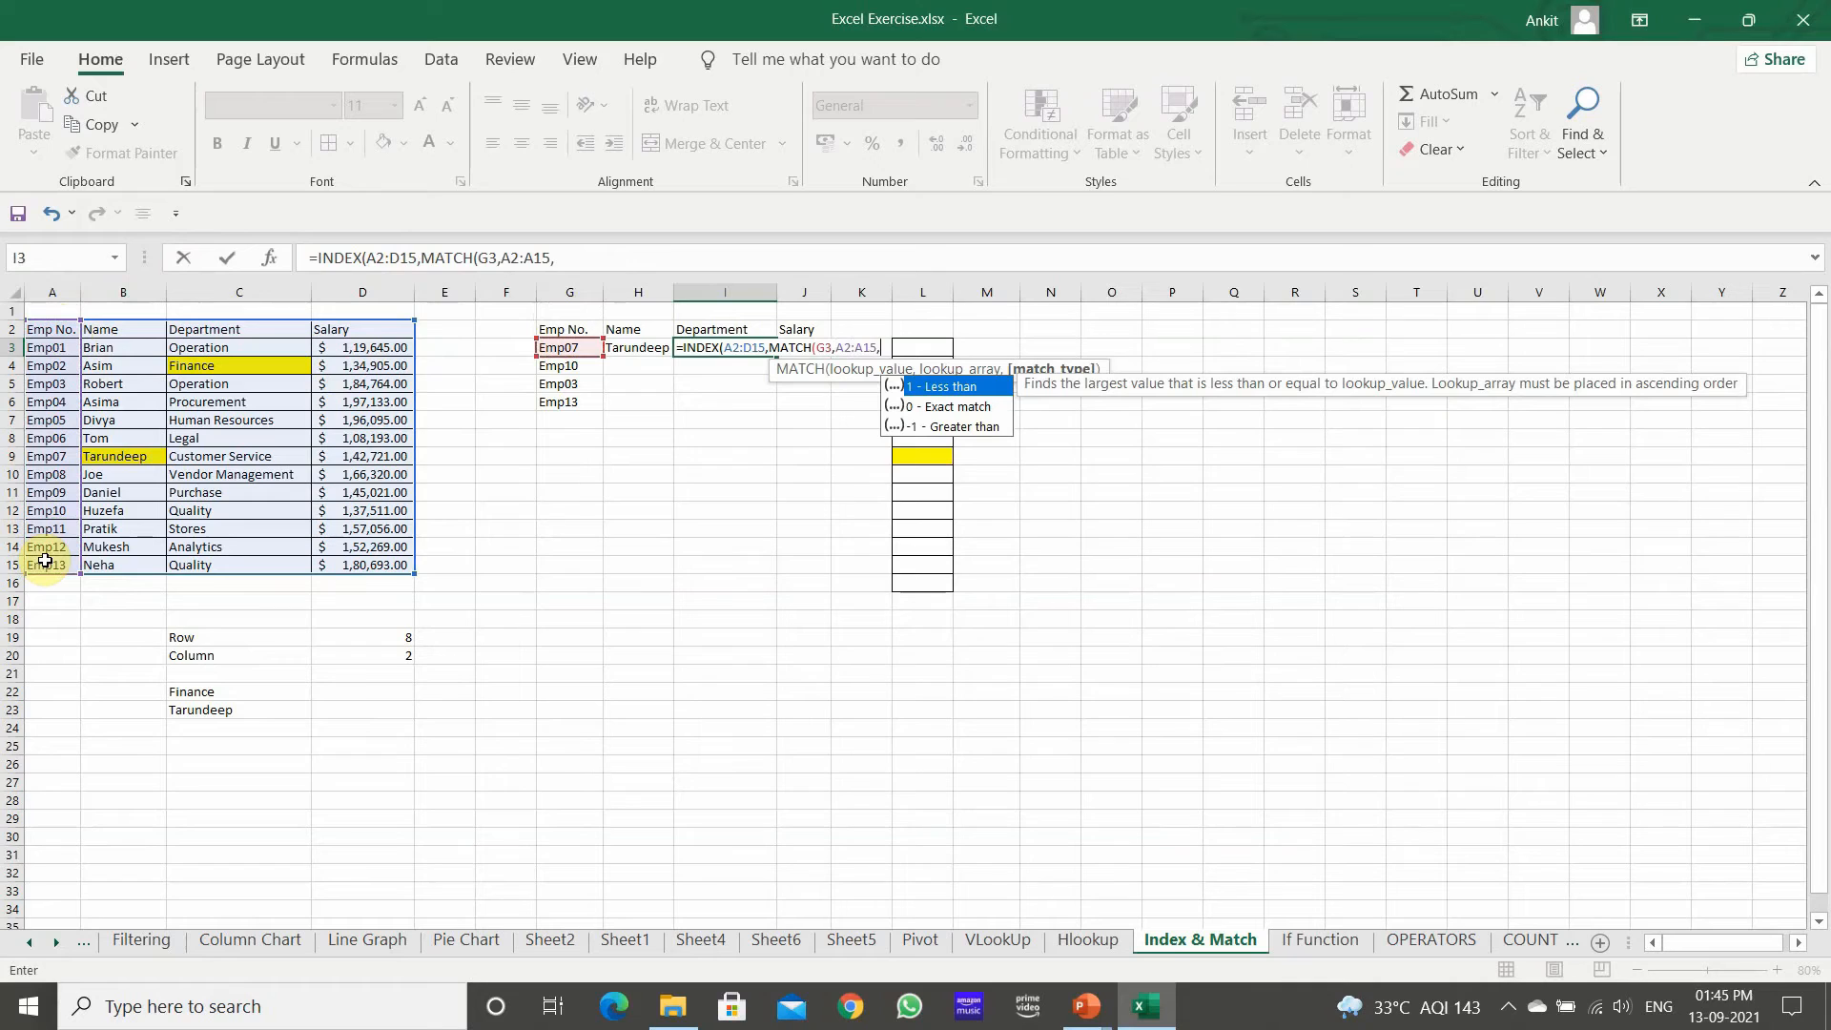
type("0)")
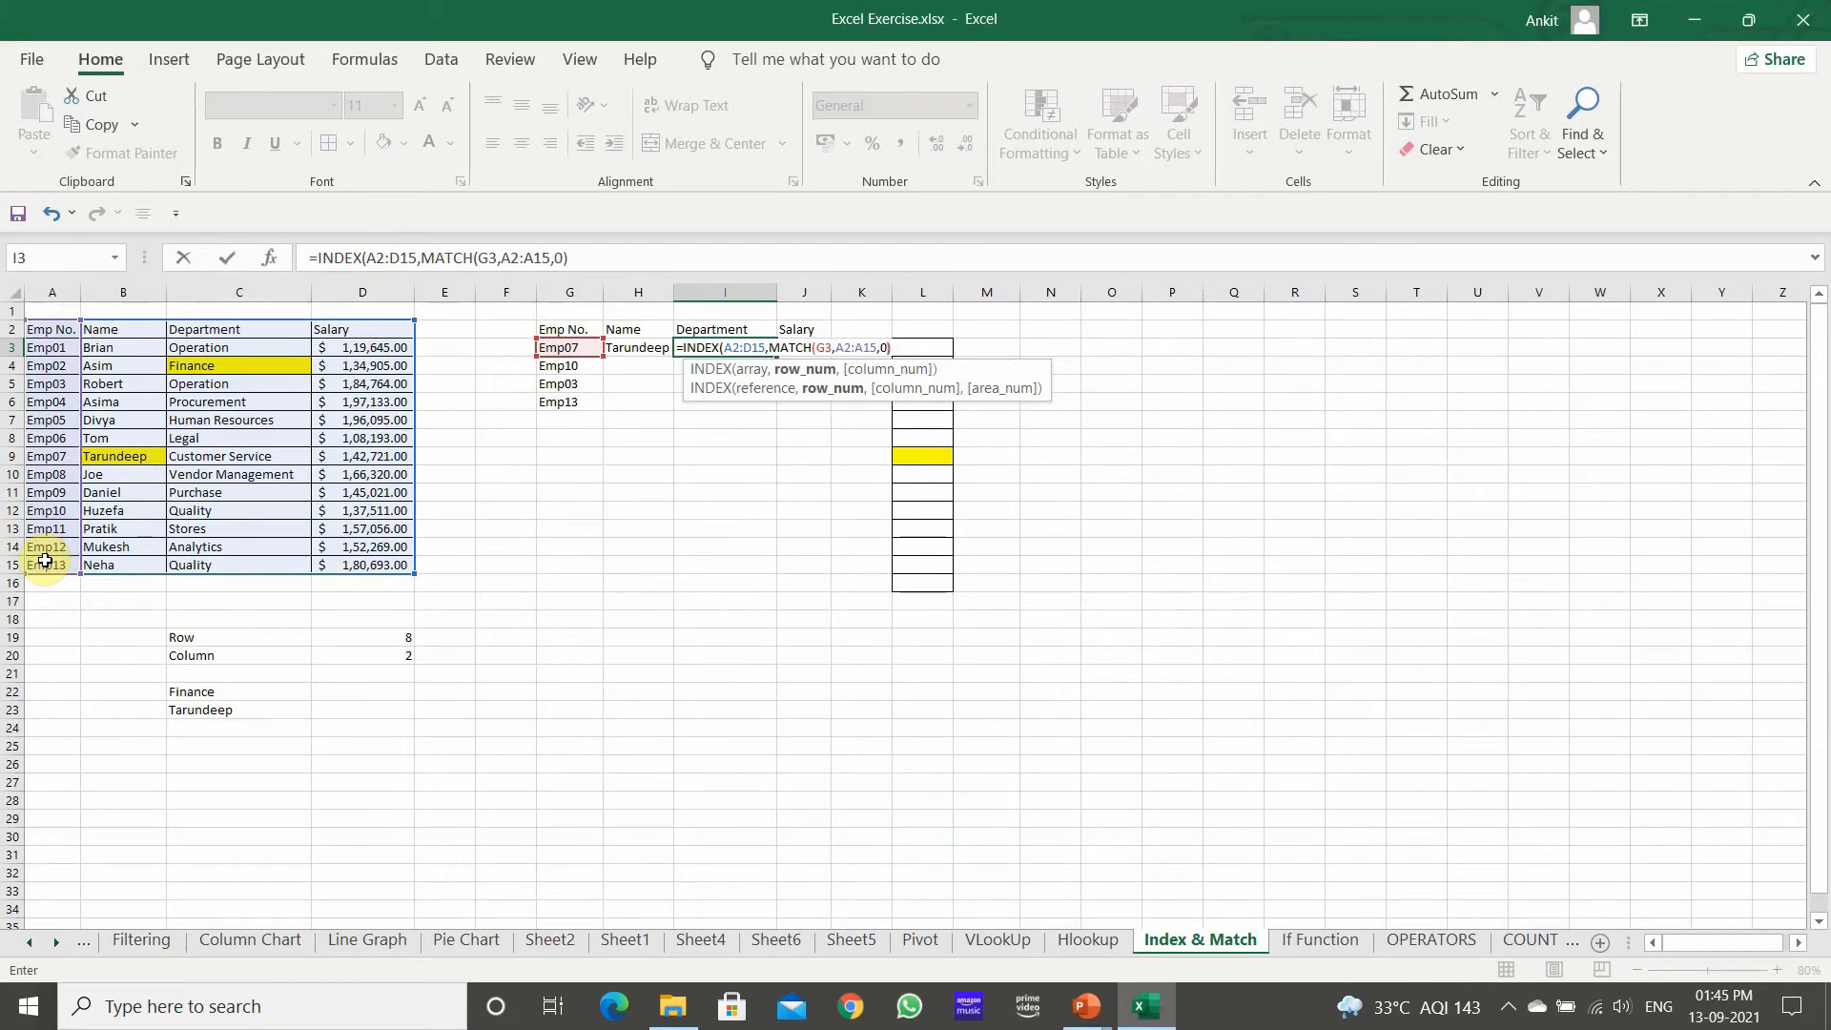
type(",")
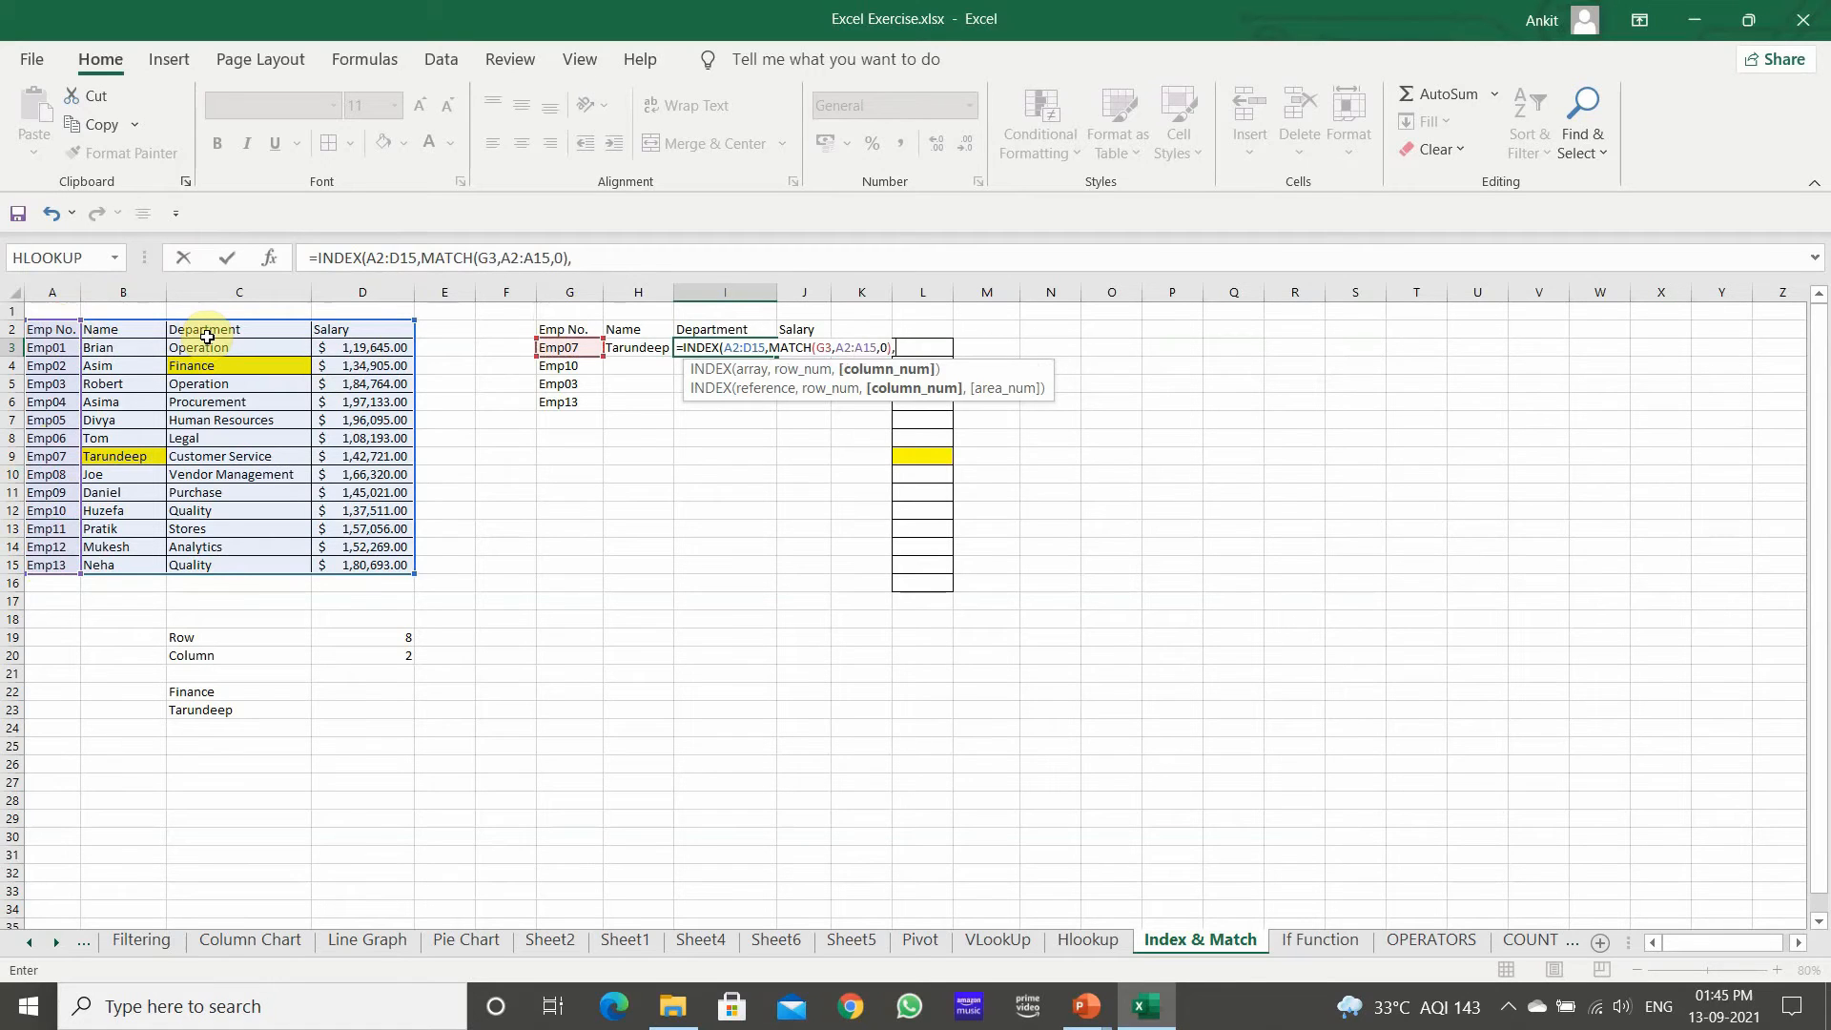
type(")")
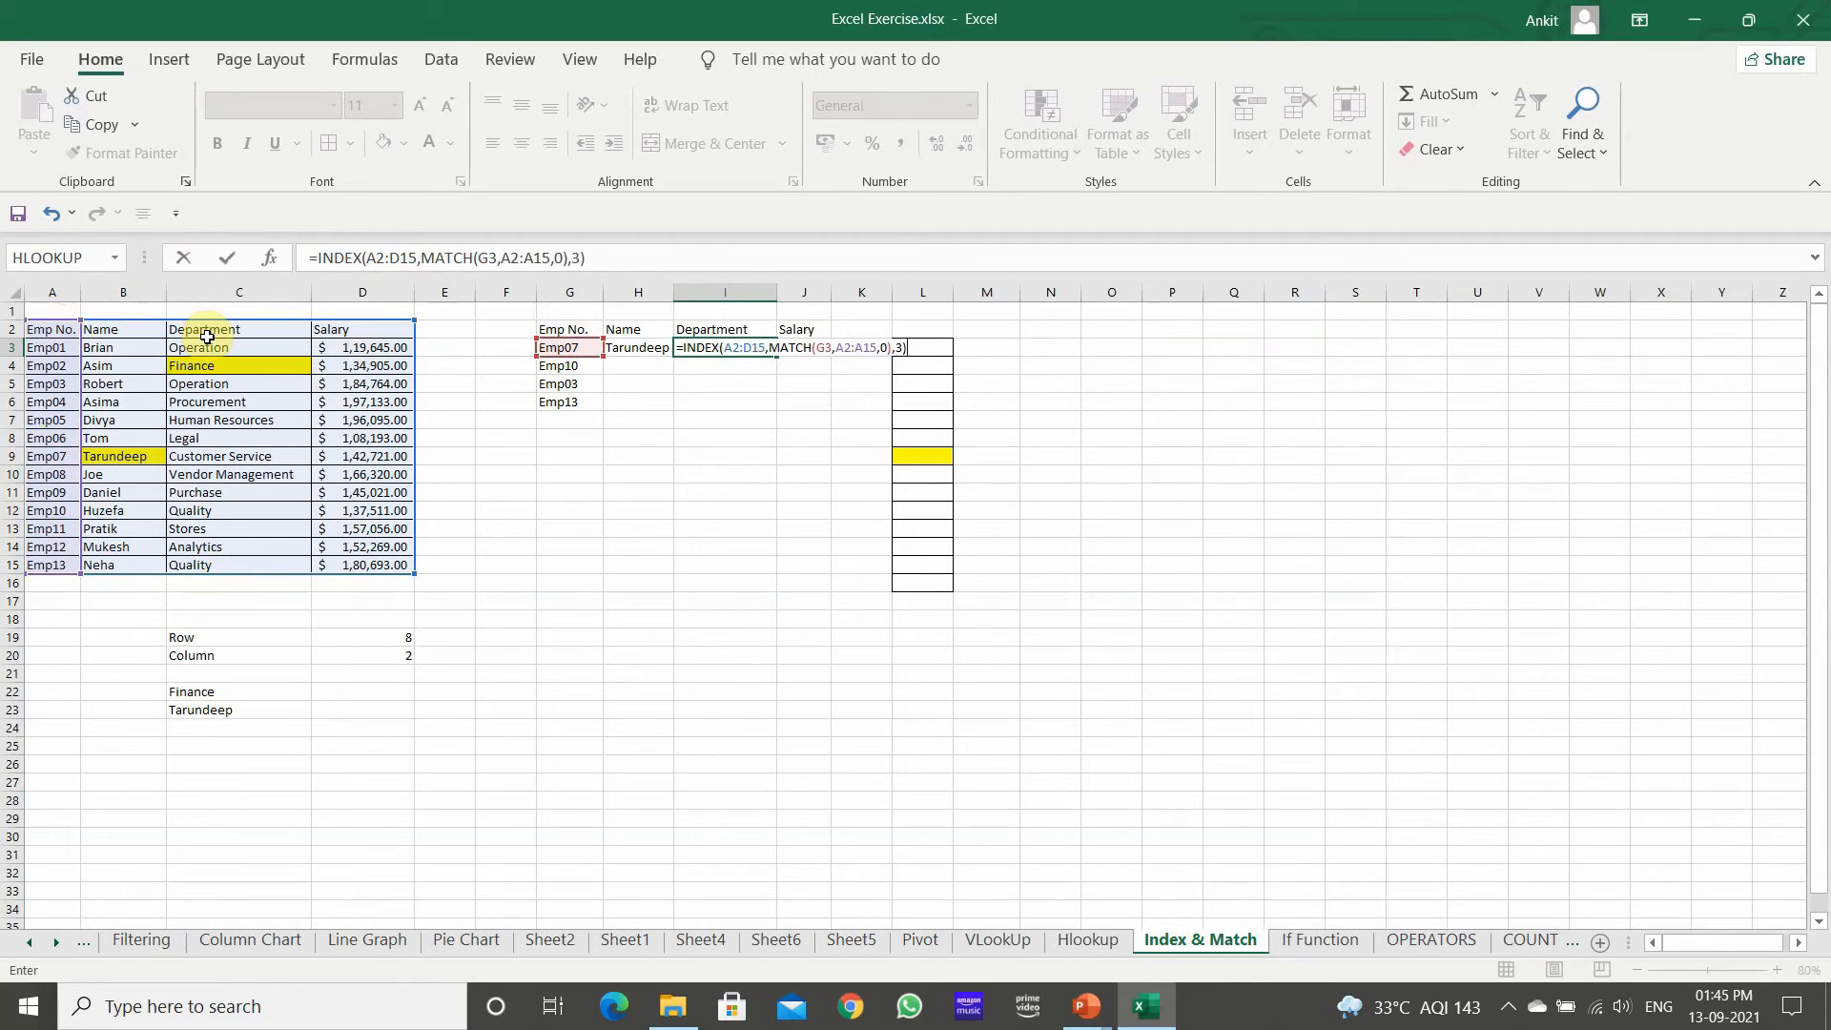
key("Return")
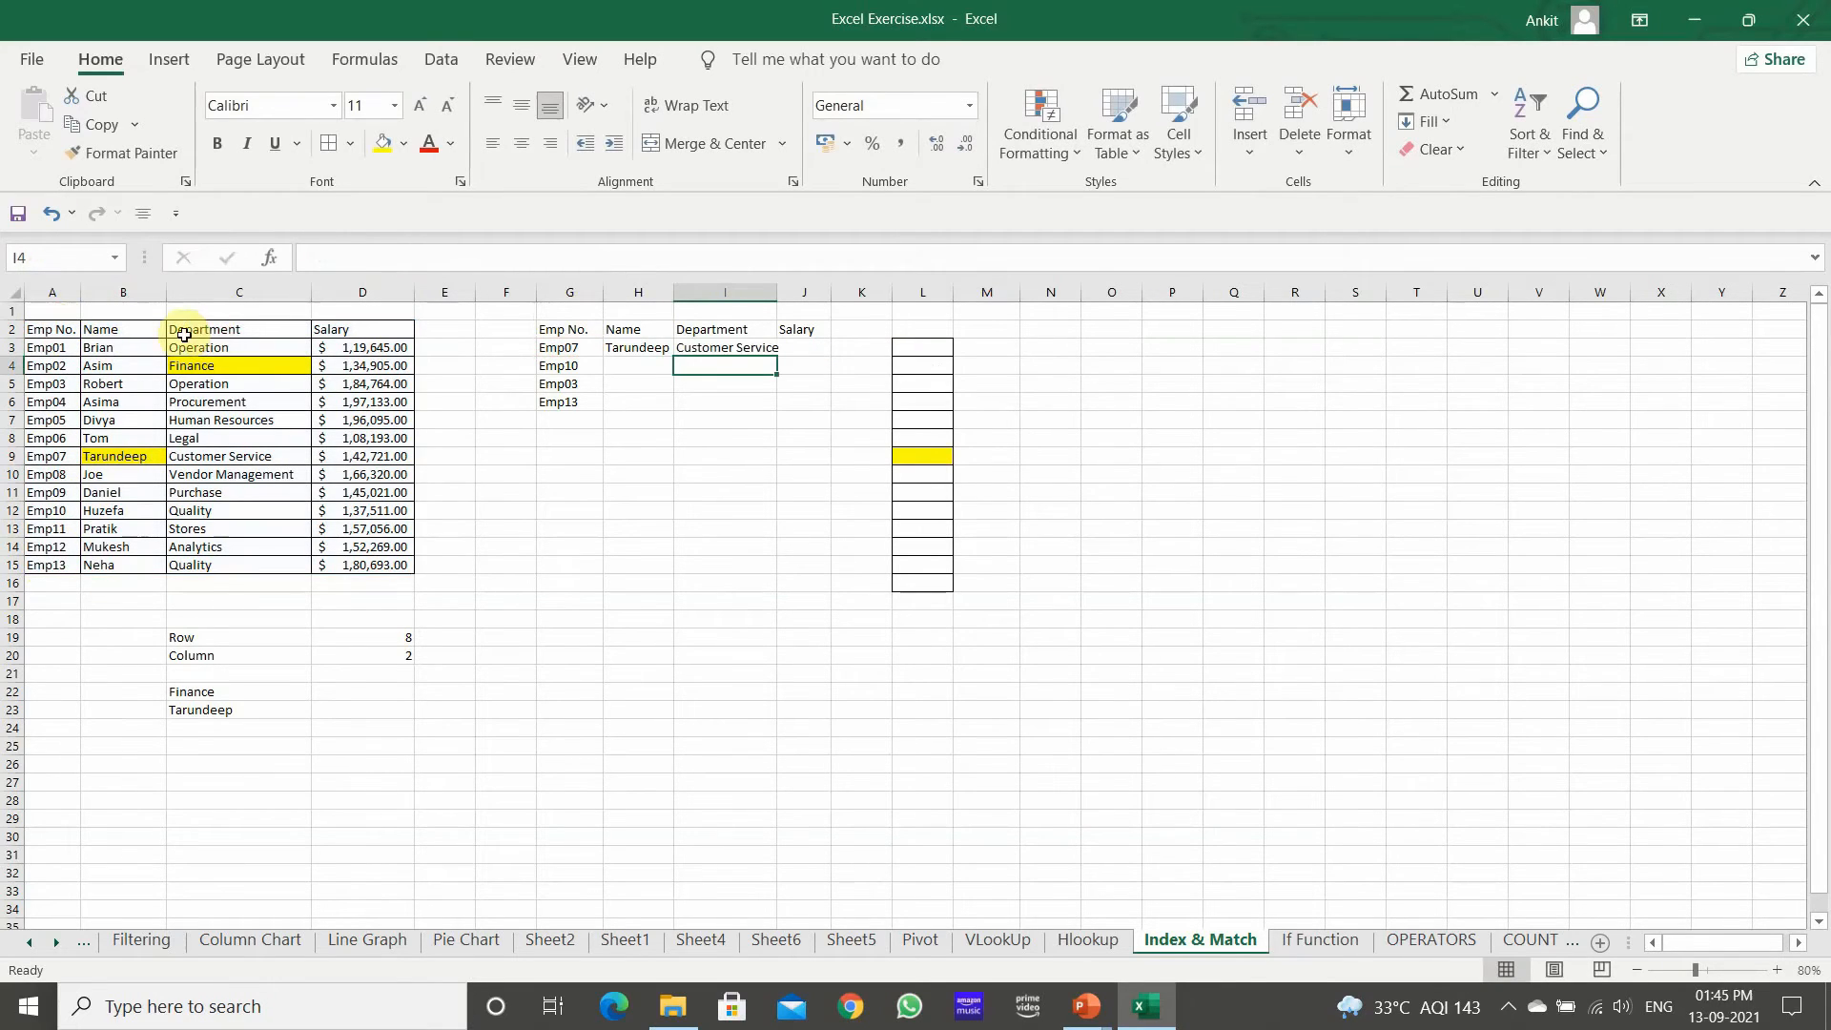
Number the table columns 1 to 4 in A1:D1 above the headers, using a filled series starting at 1.
left_click(646, 347)
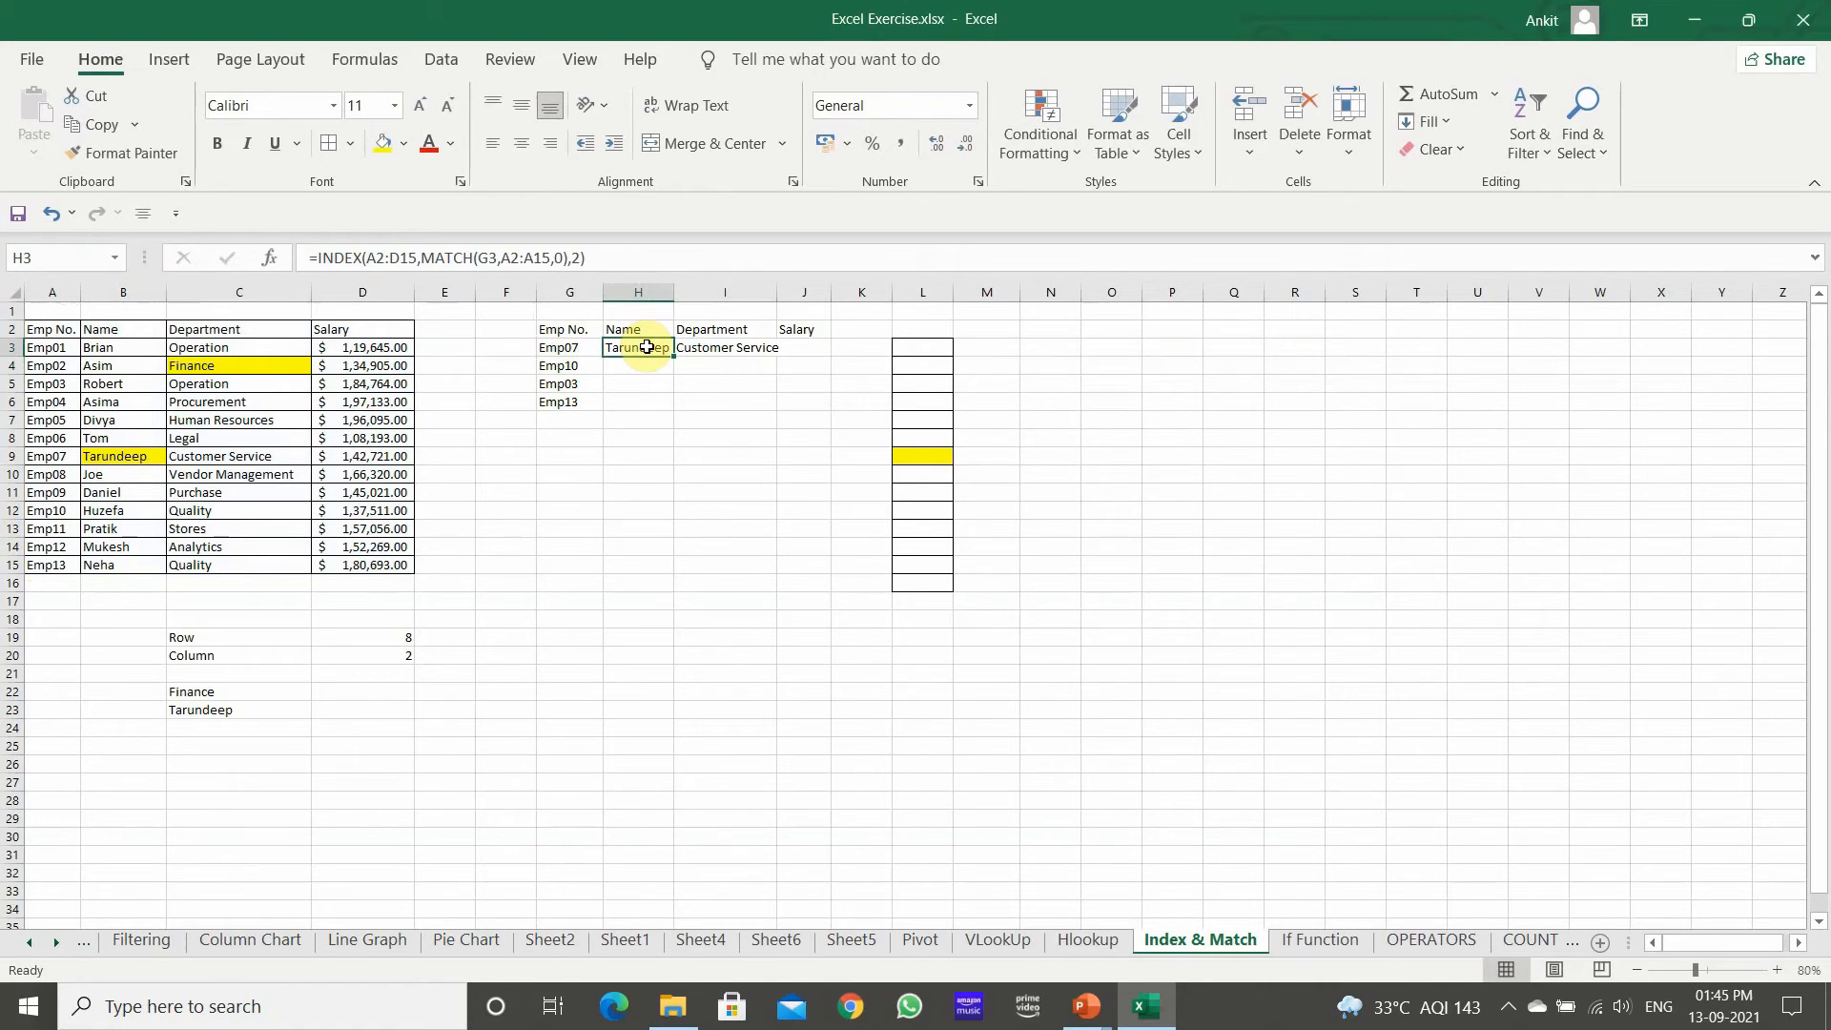
left_click(725, 350)
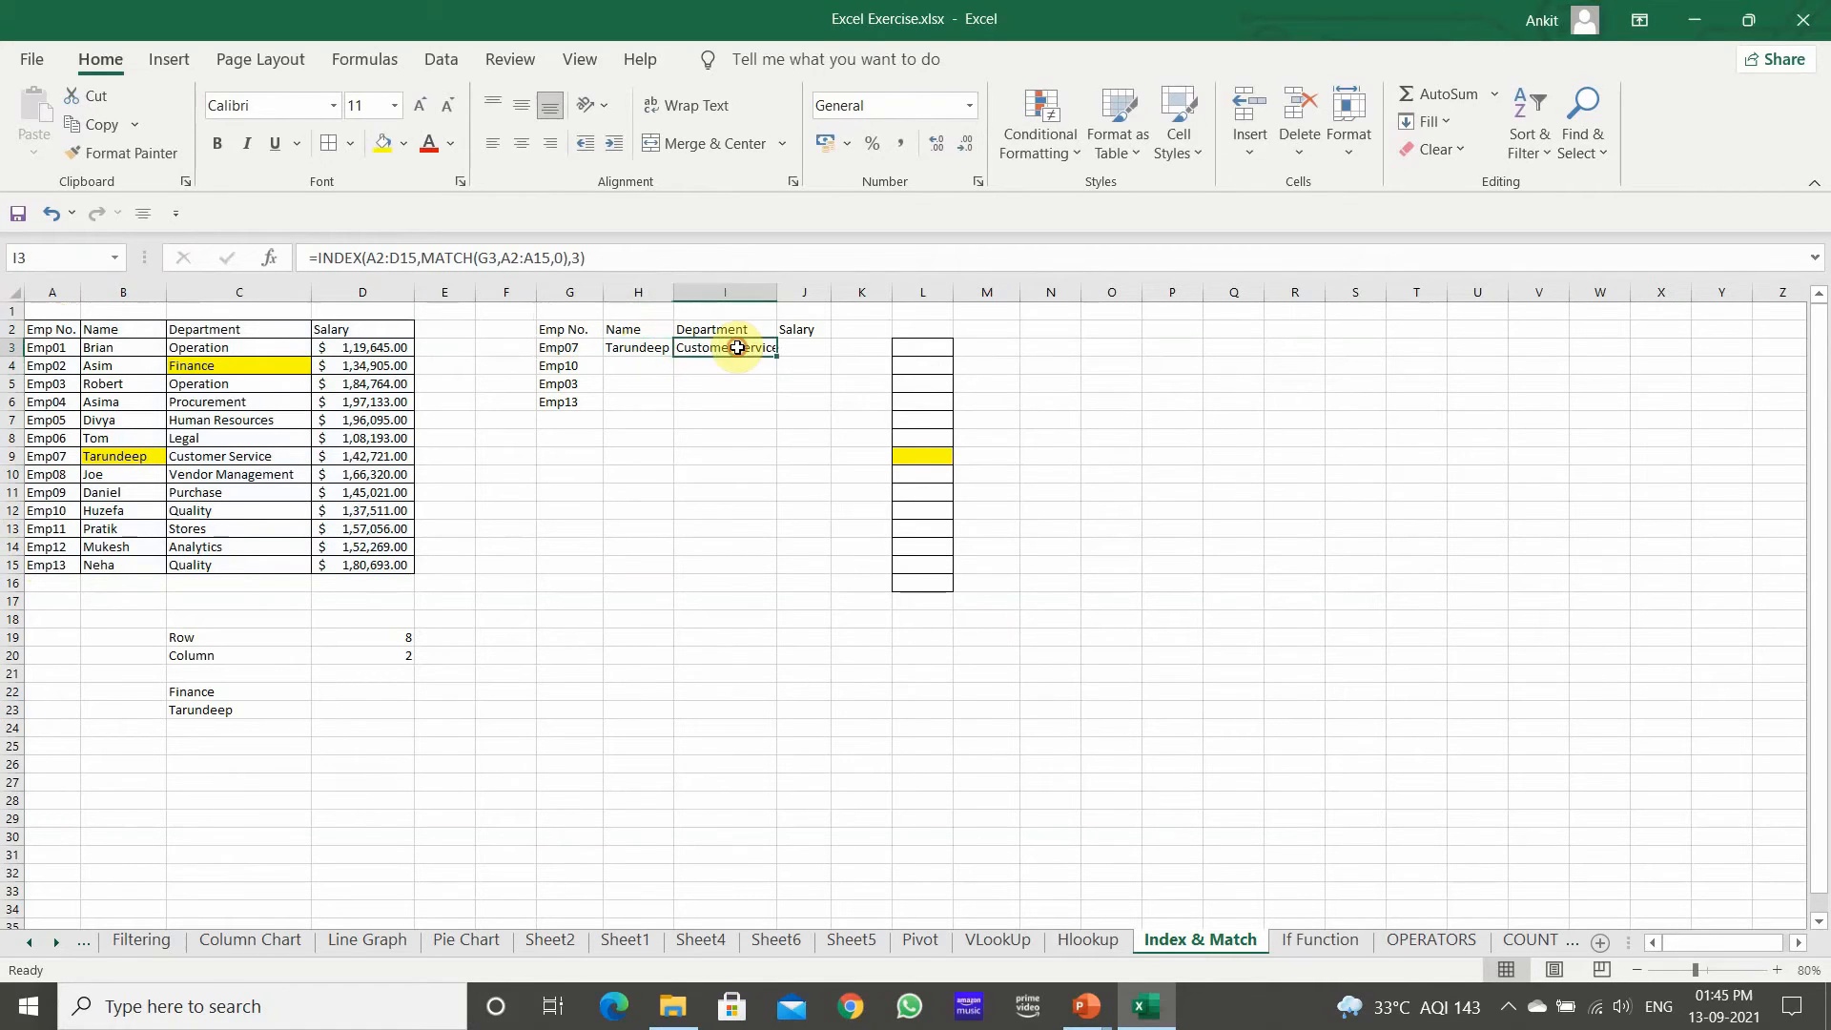
left_click(646, 347)
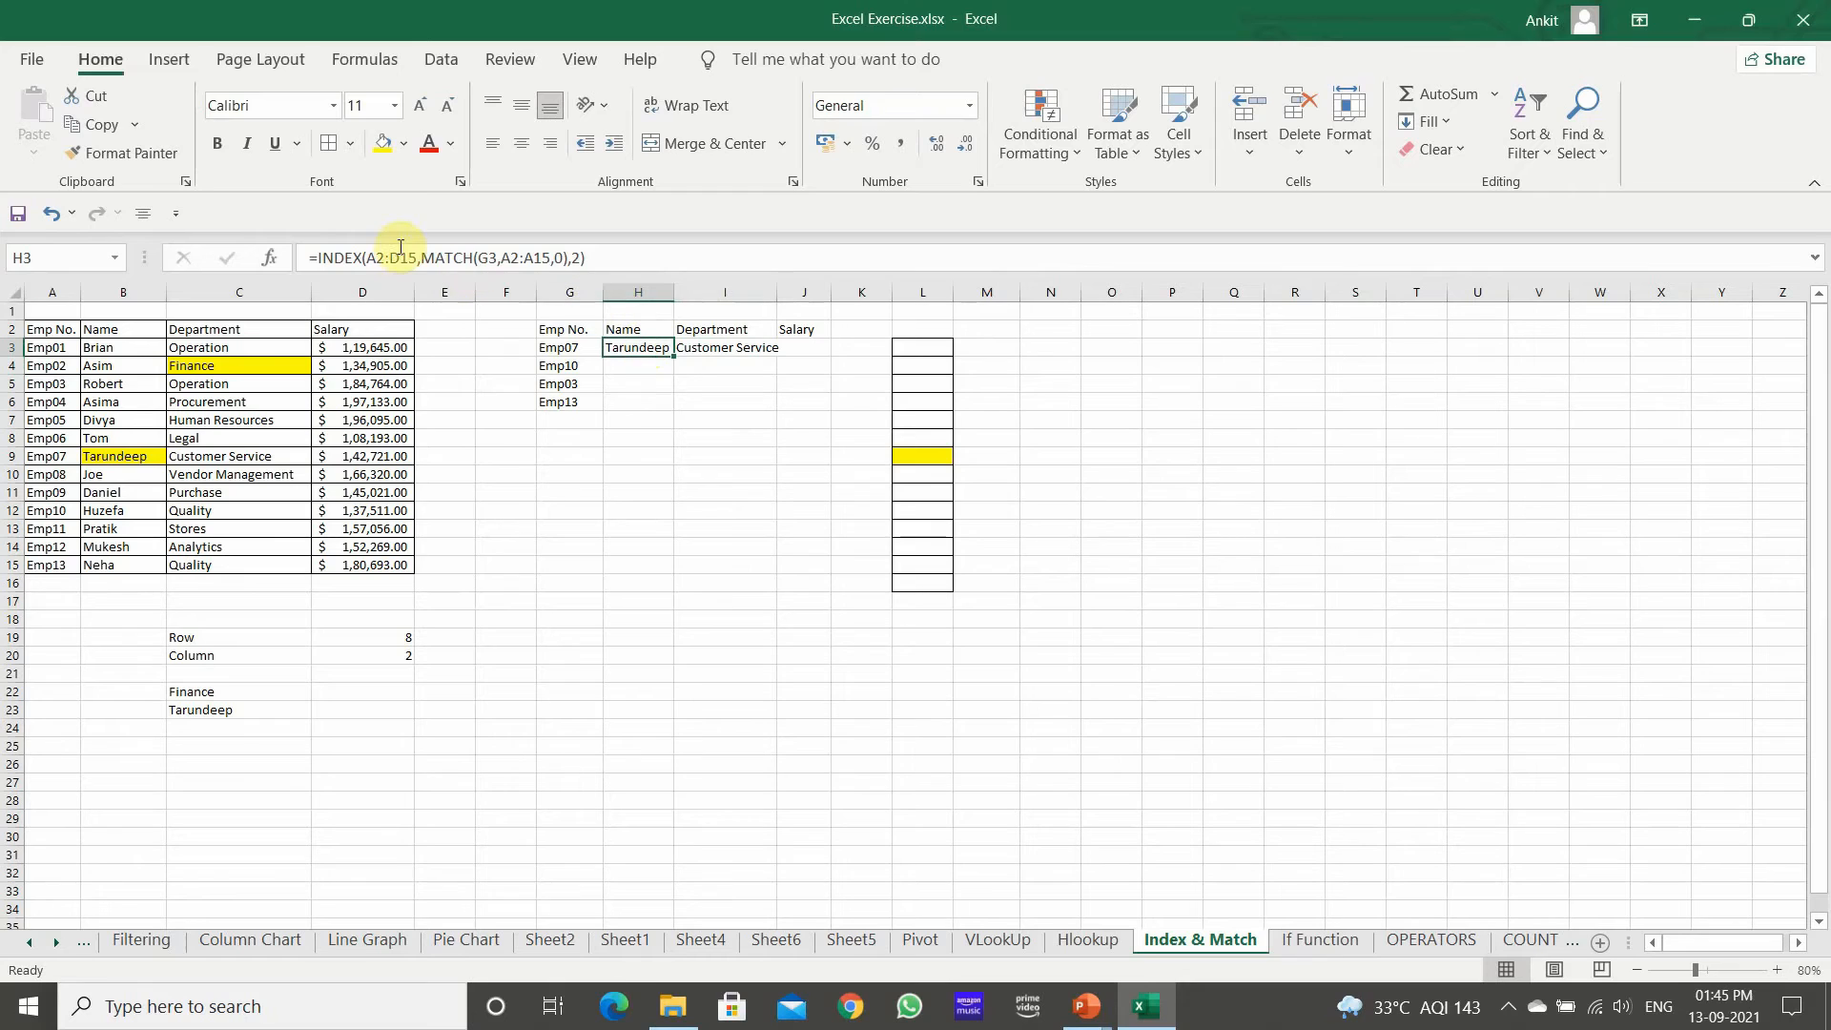
left_click(45, 314)
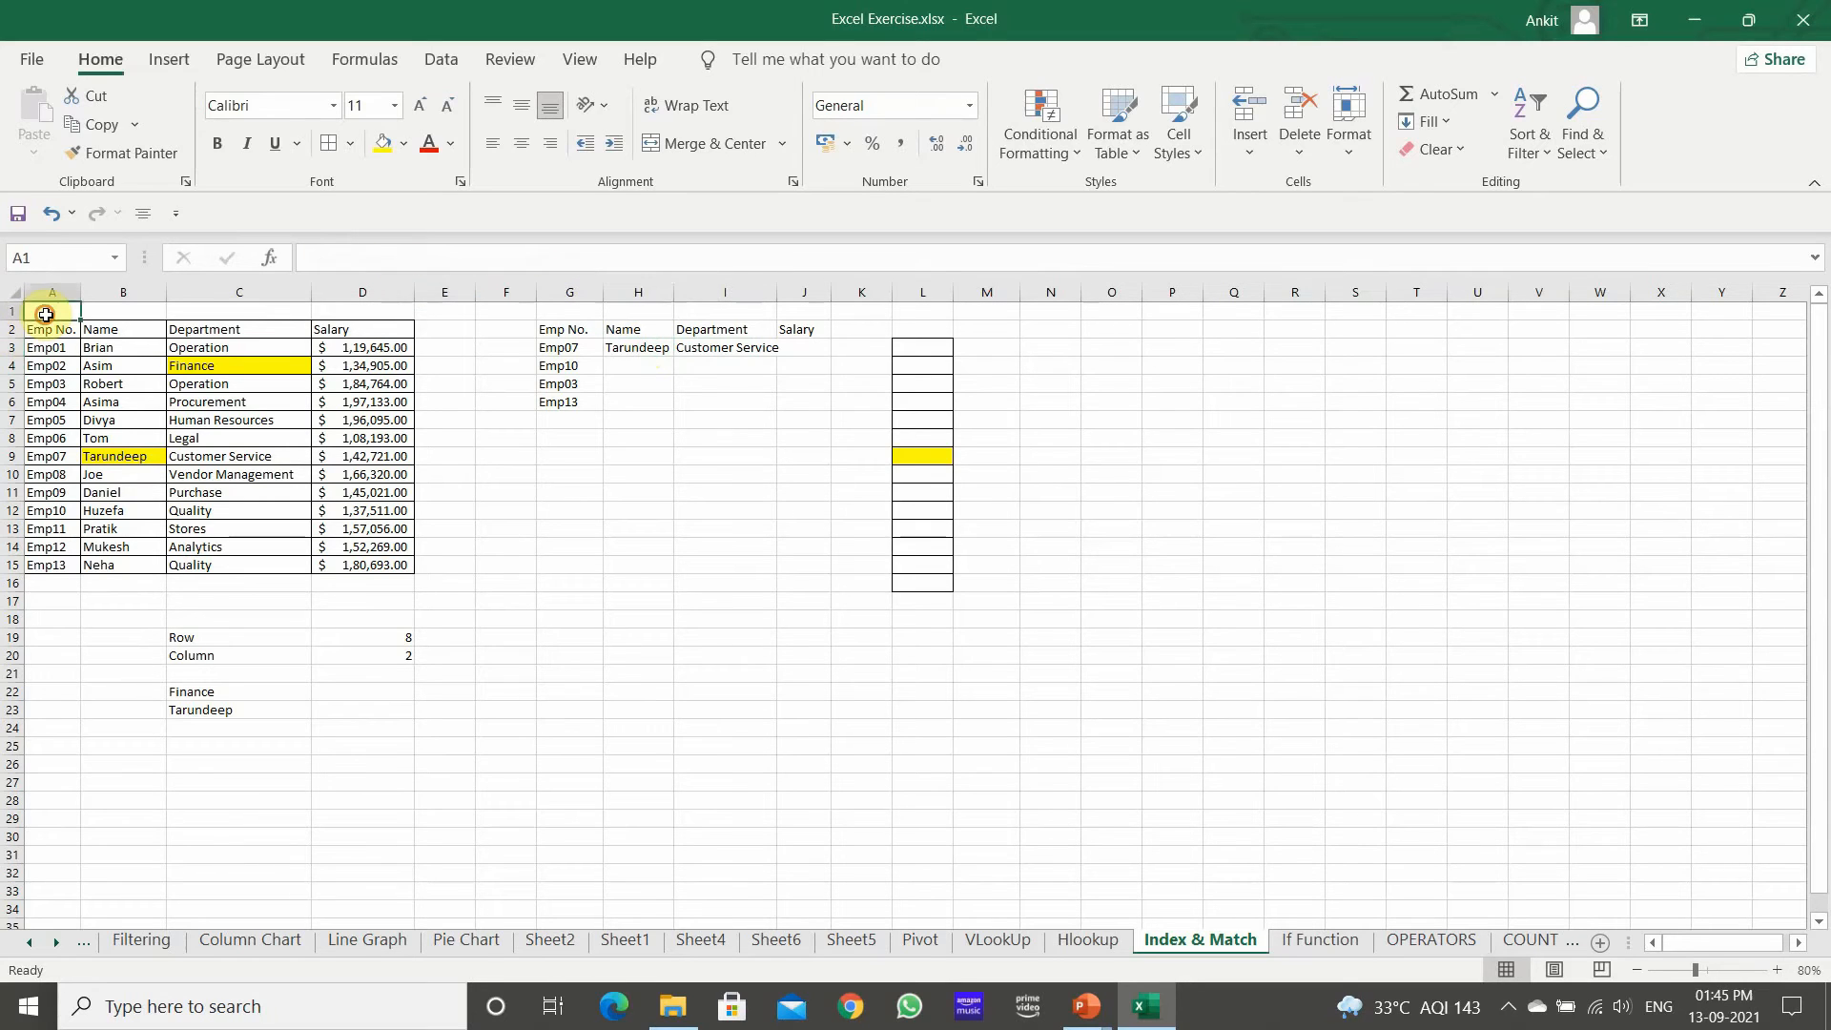
type("1")
key("Return")
left_click(53, 310)
left_click_drag(80, 319, 398, 317)
left_click(426, 332)
left_click(458, 384)
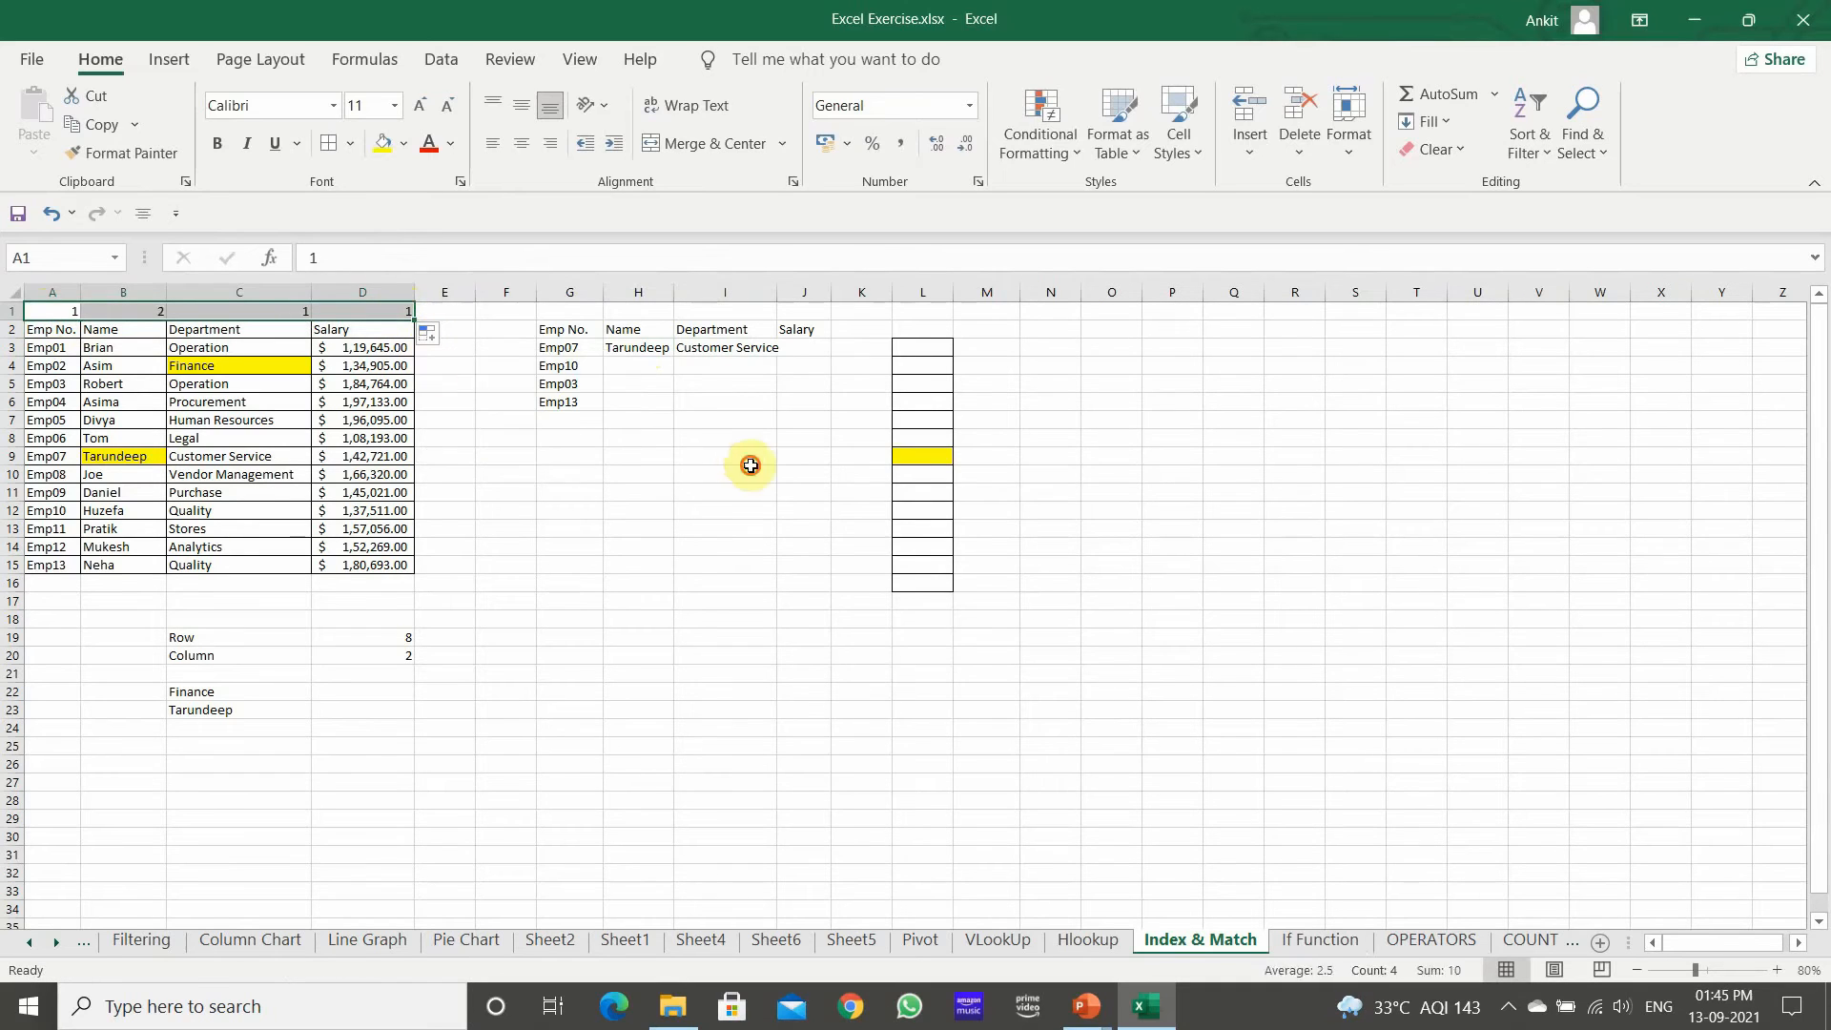
left_click(739, 469)
Replace the fixed column number in the H3 formula with a reference to B1.
left_click(666, 352)
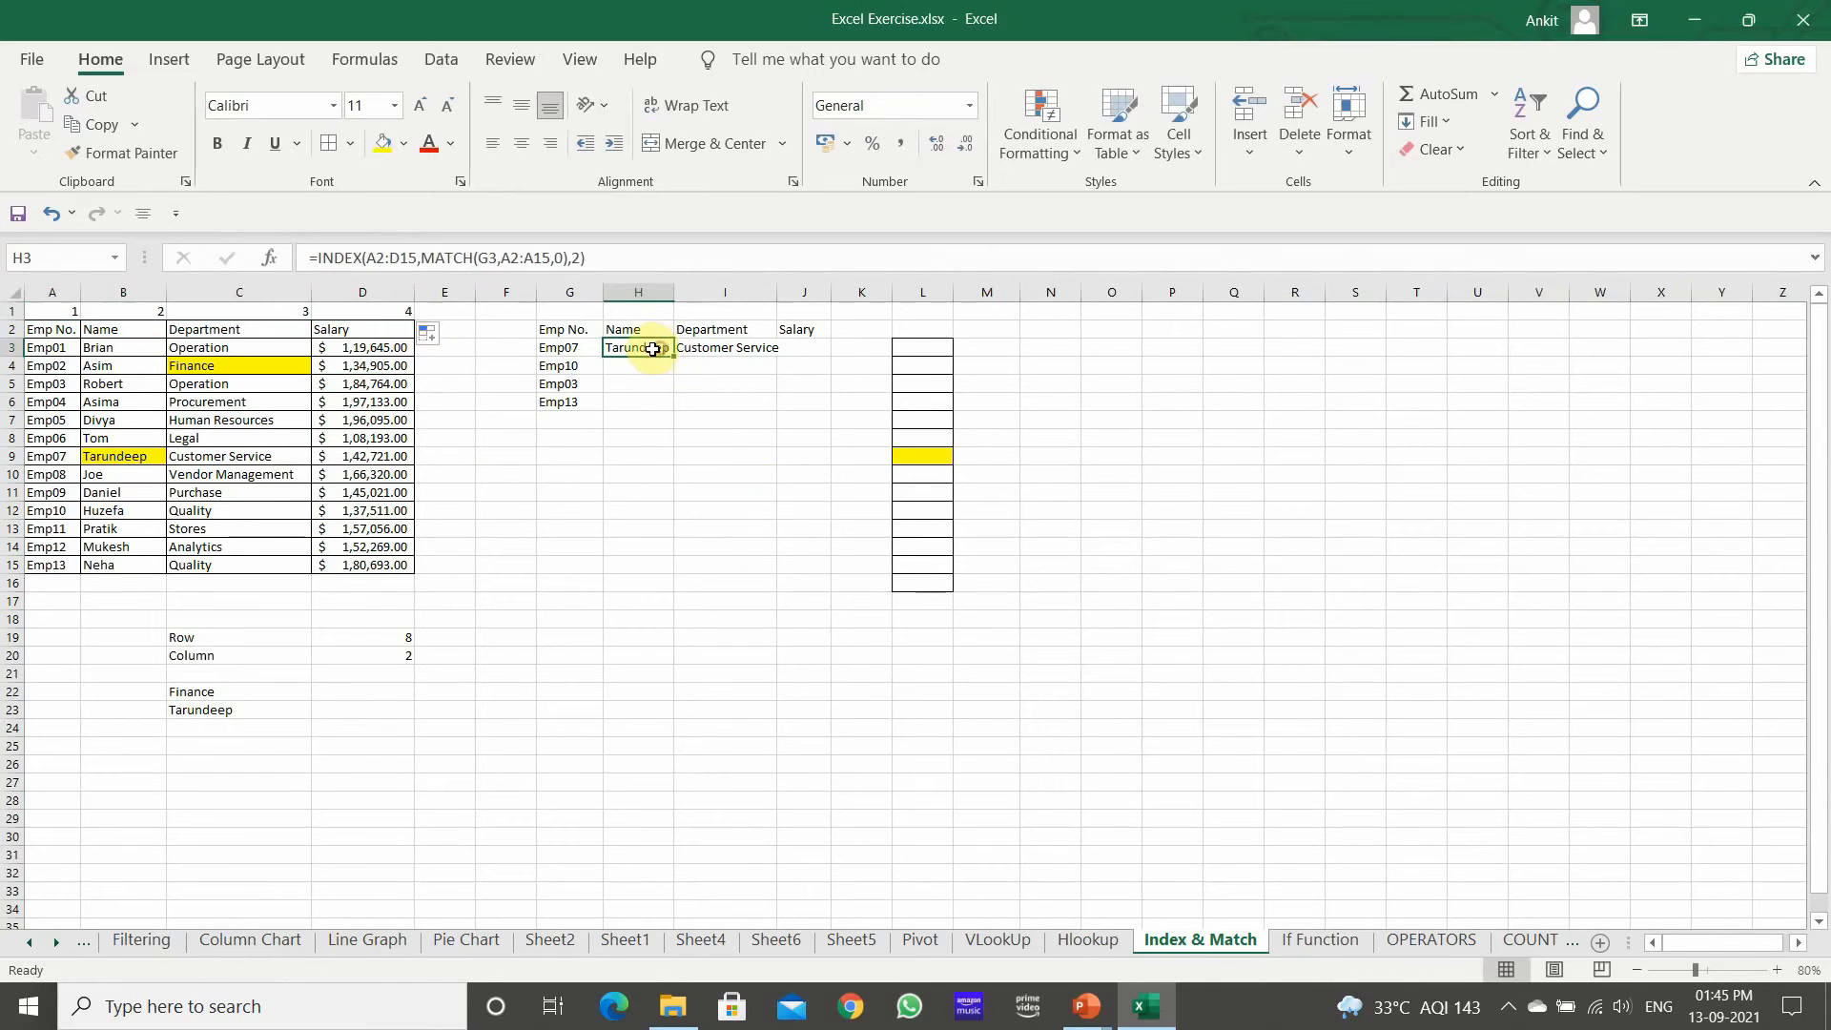
left_click(580, 258)
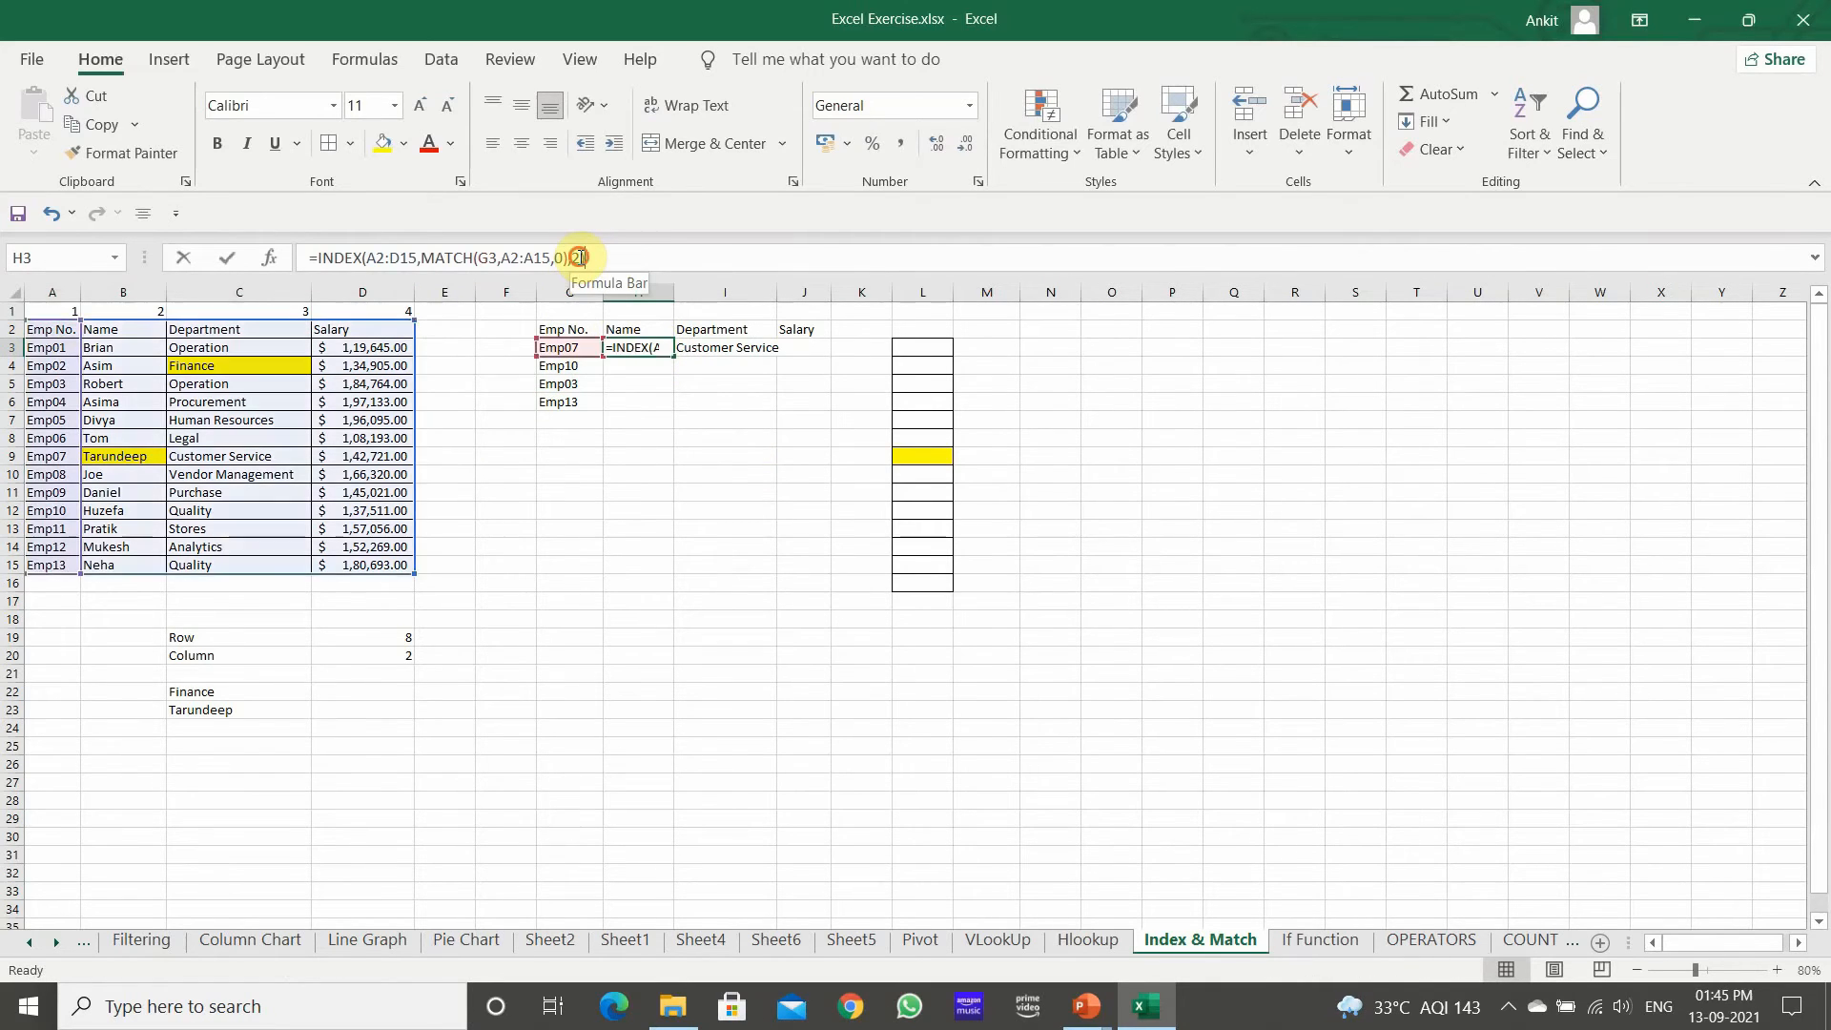
key("BackSpace")
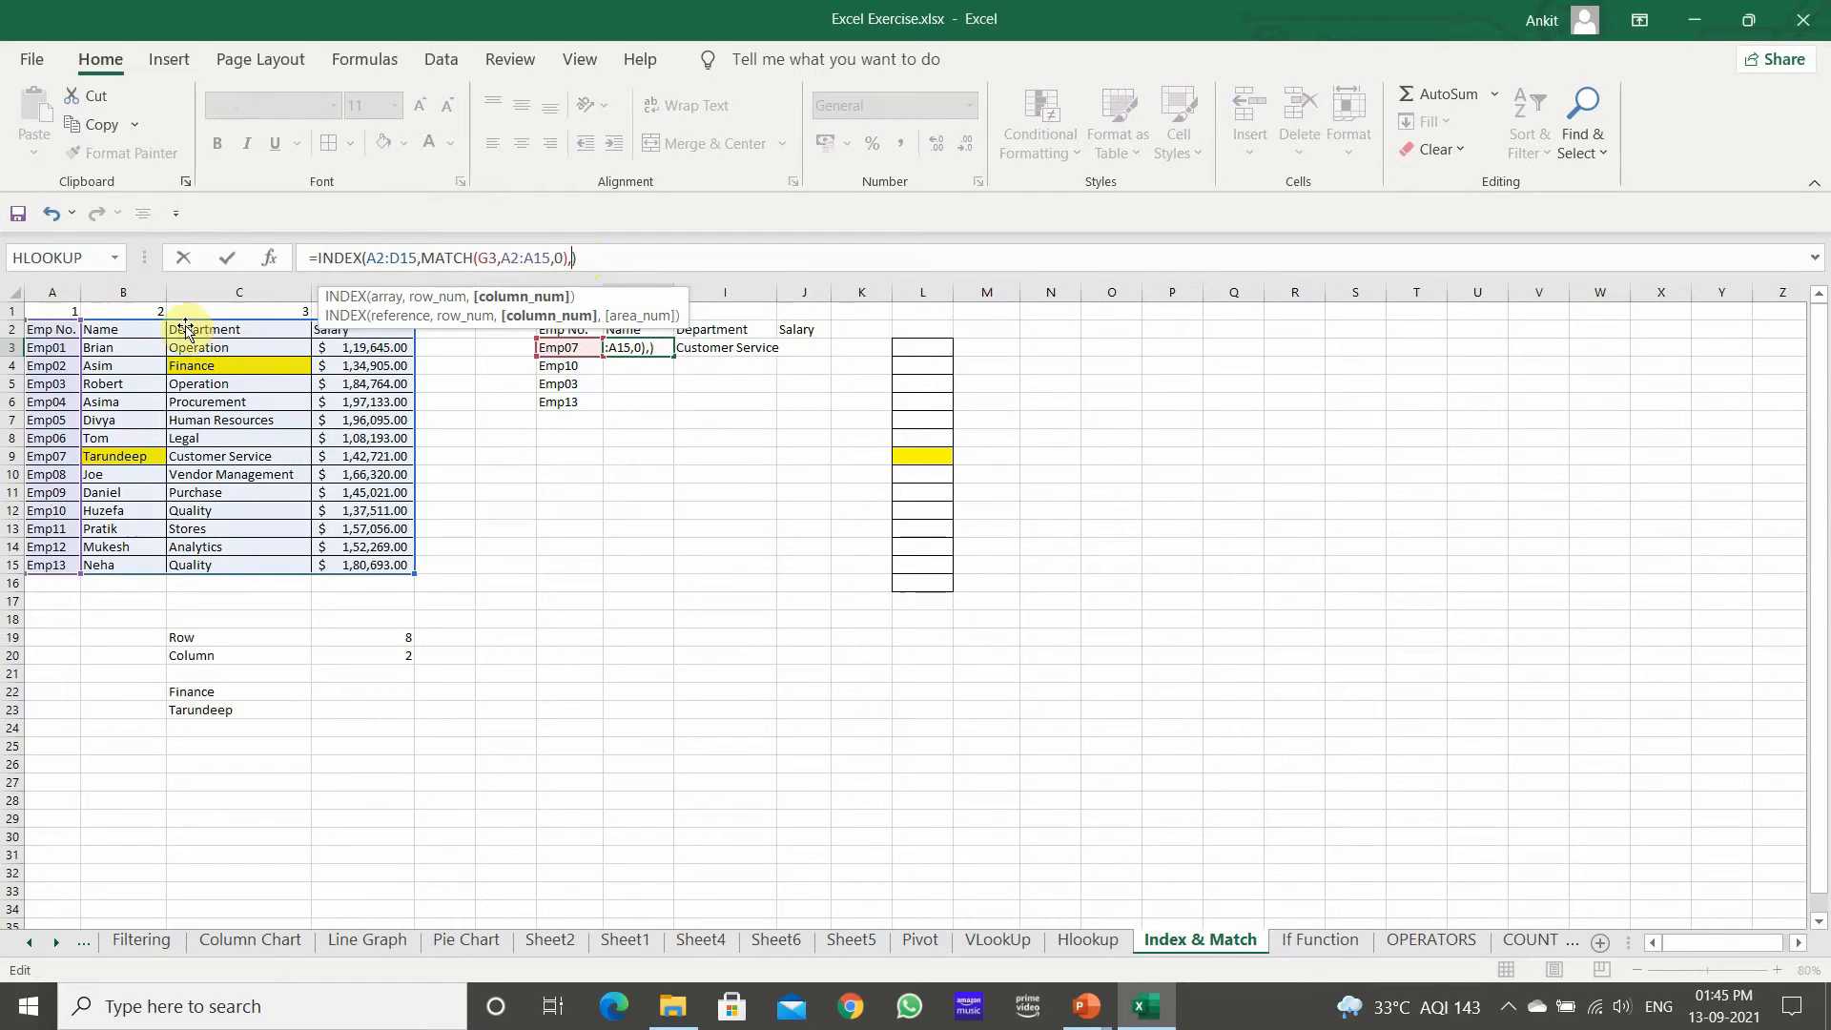
left_click(149, 310)
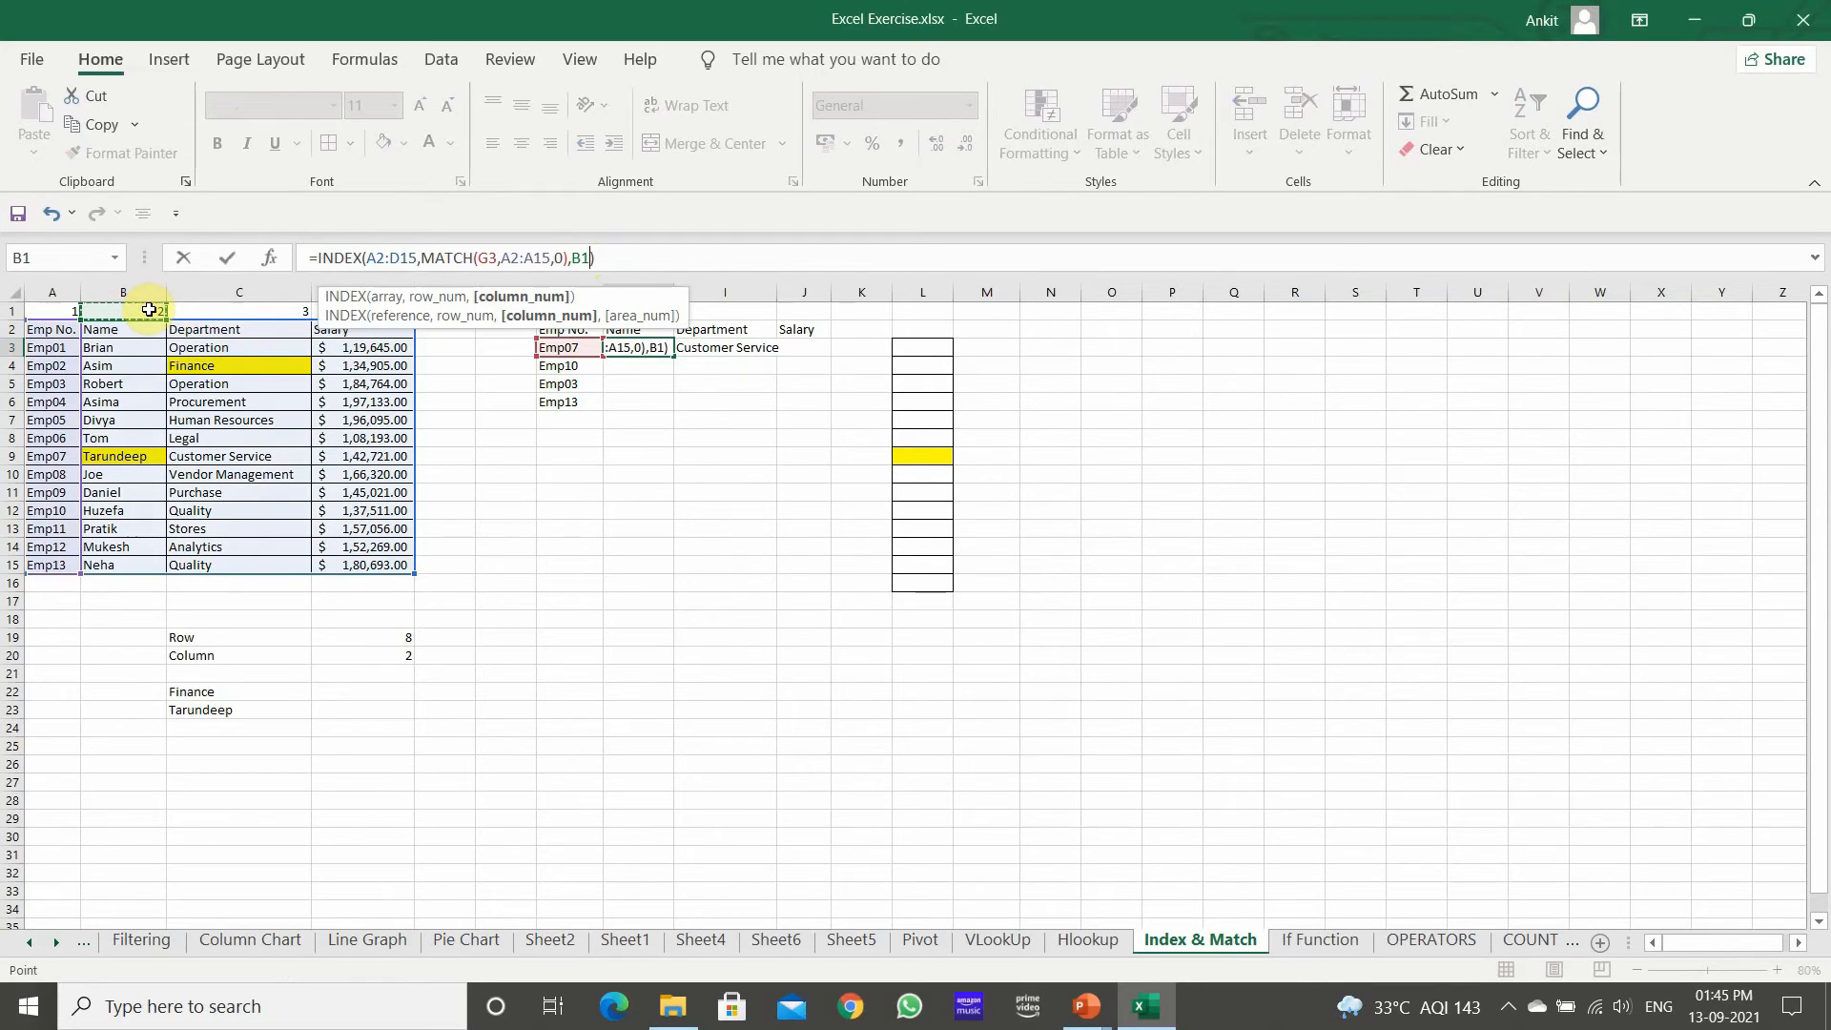
key("Return")
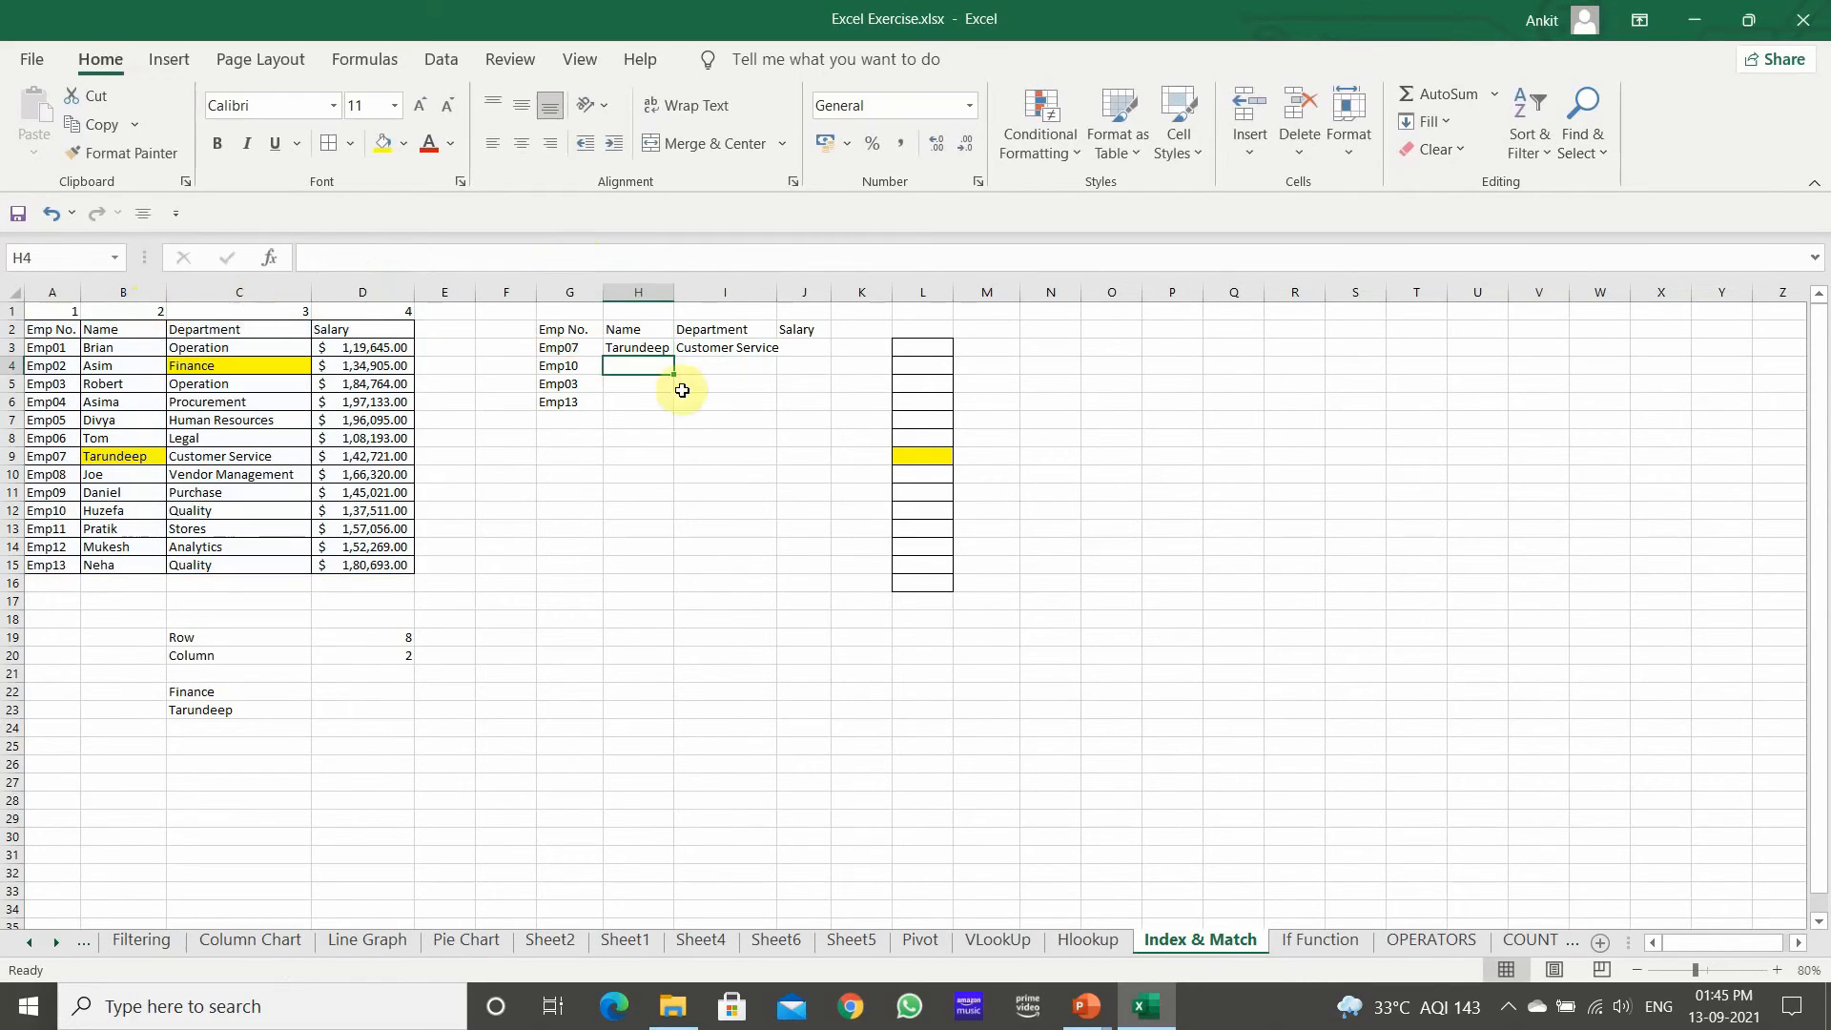
Make the INDEX array in the H3 formula absolute as $A$2:$D$15.
left_click(613, 353)
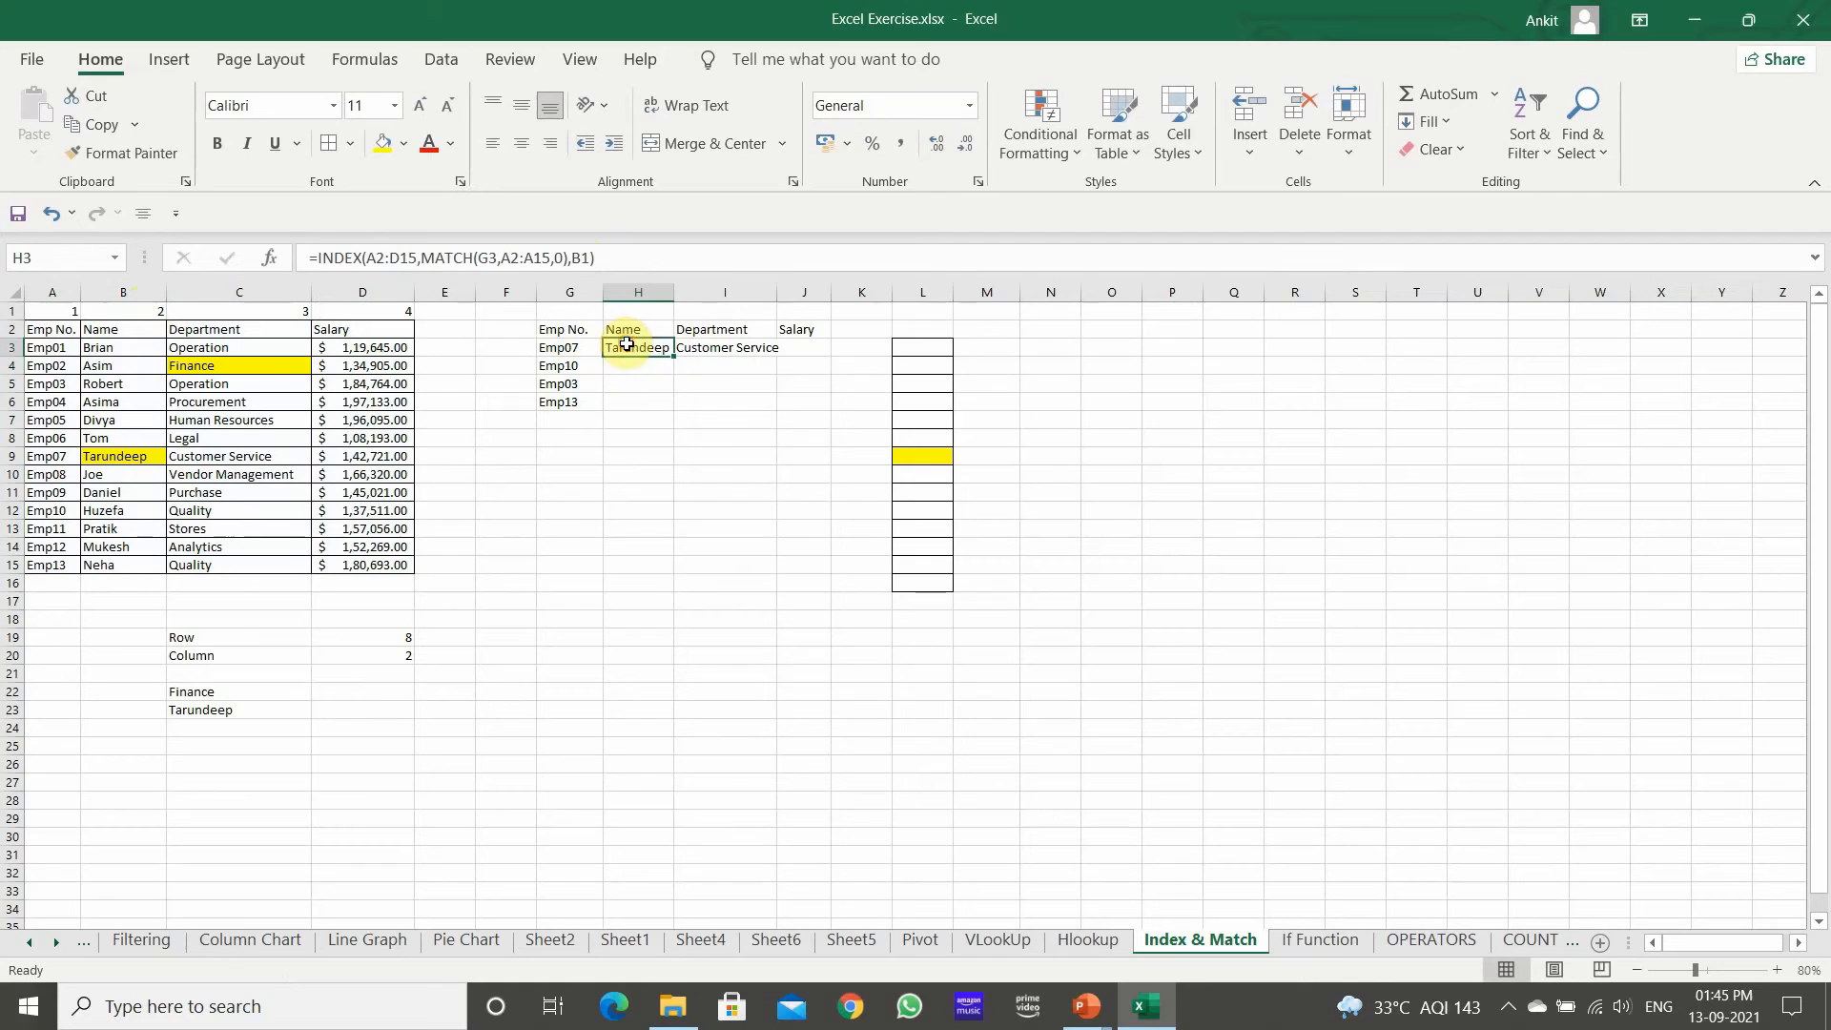
left_click(370, 259)
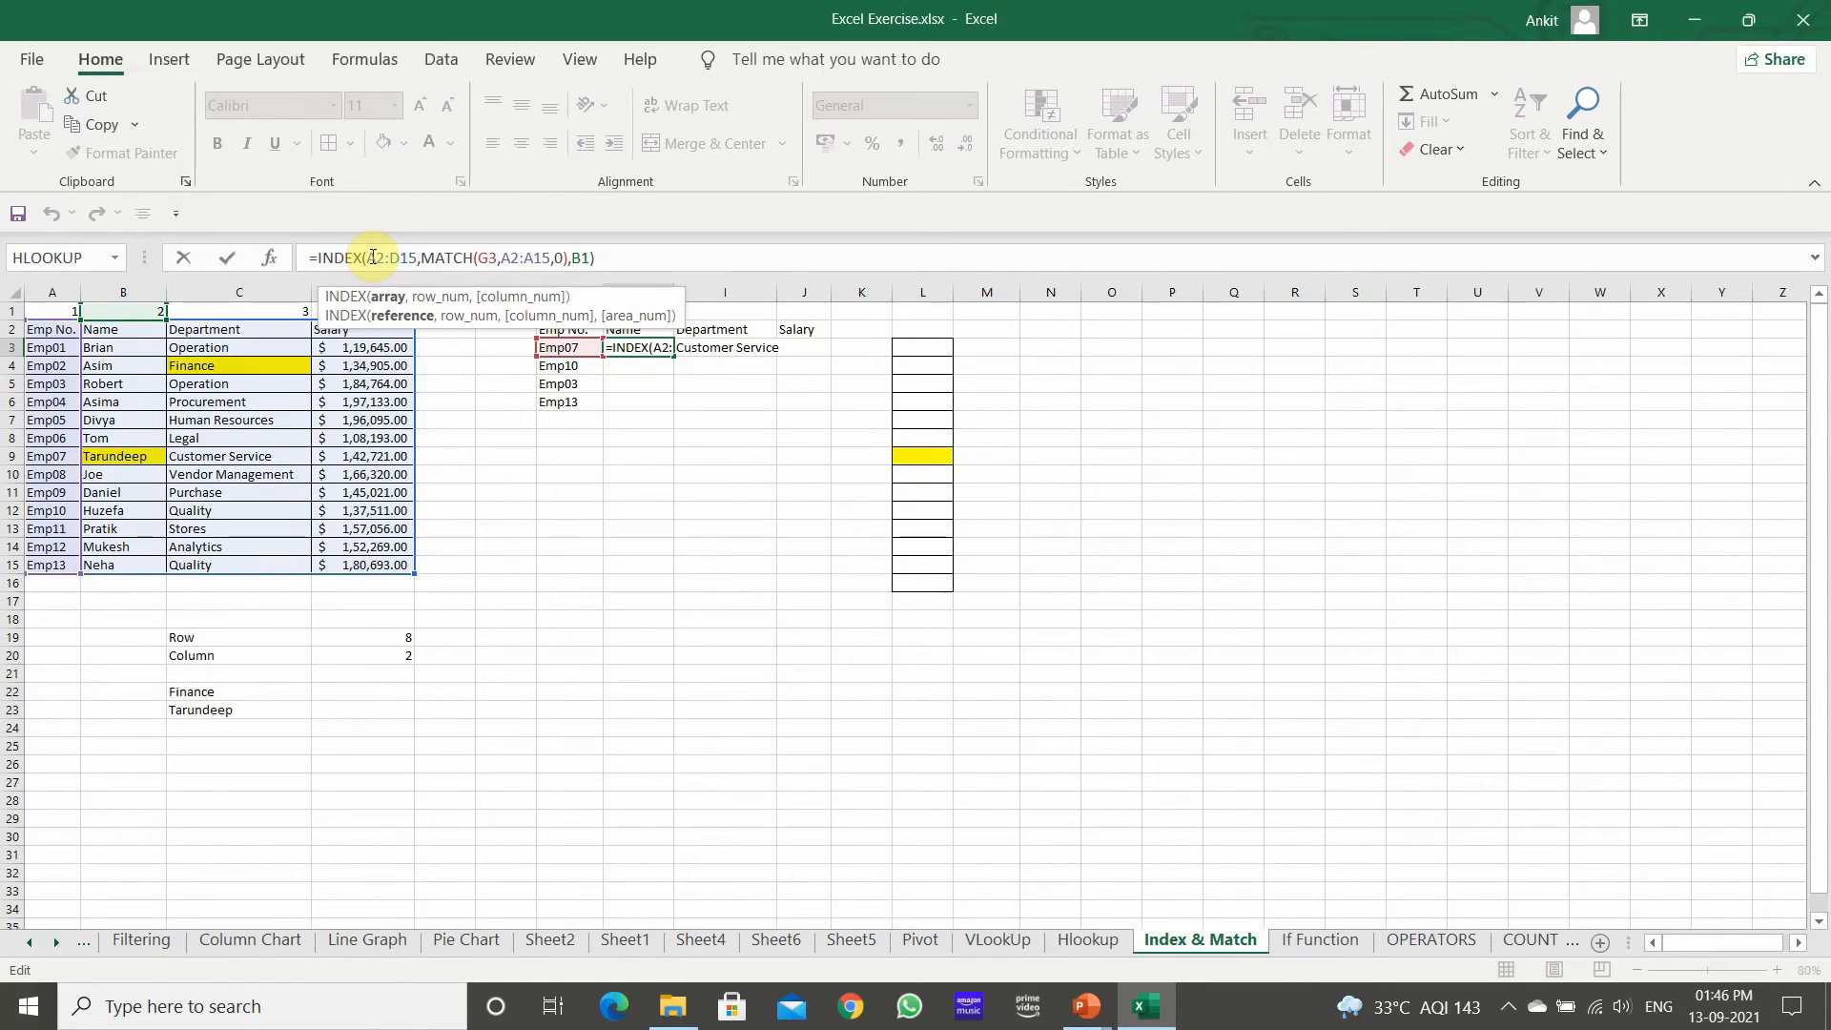
left_click(372, 257)
key("F4")
left_click(420, 257)
key("F4")
left_click(425, 257)
type("$A$")
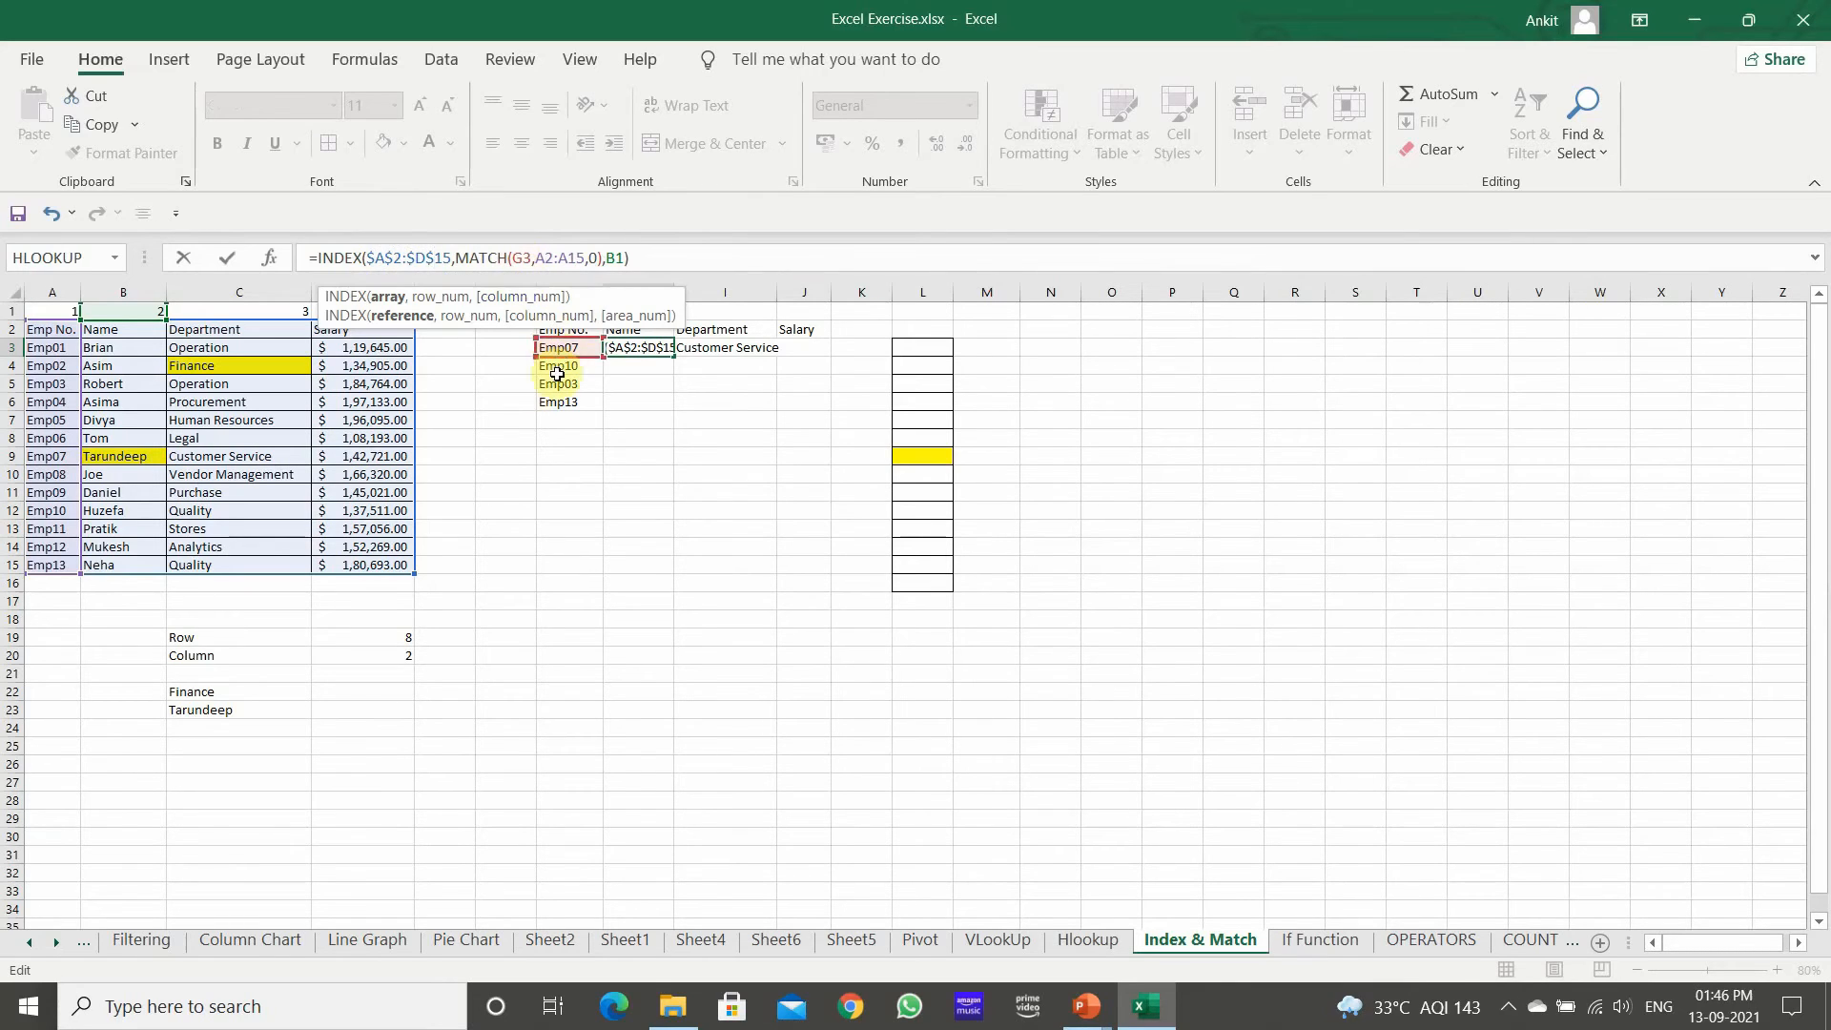
Lock the MATCH references in the H3 formula as $G3 for the lookup value and $A$2:$A$15 for the lookup array.
left_click(512, 250)
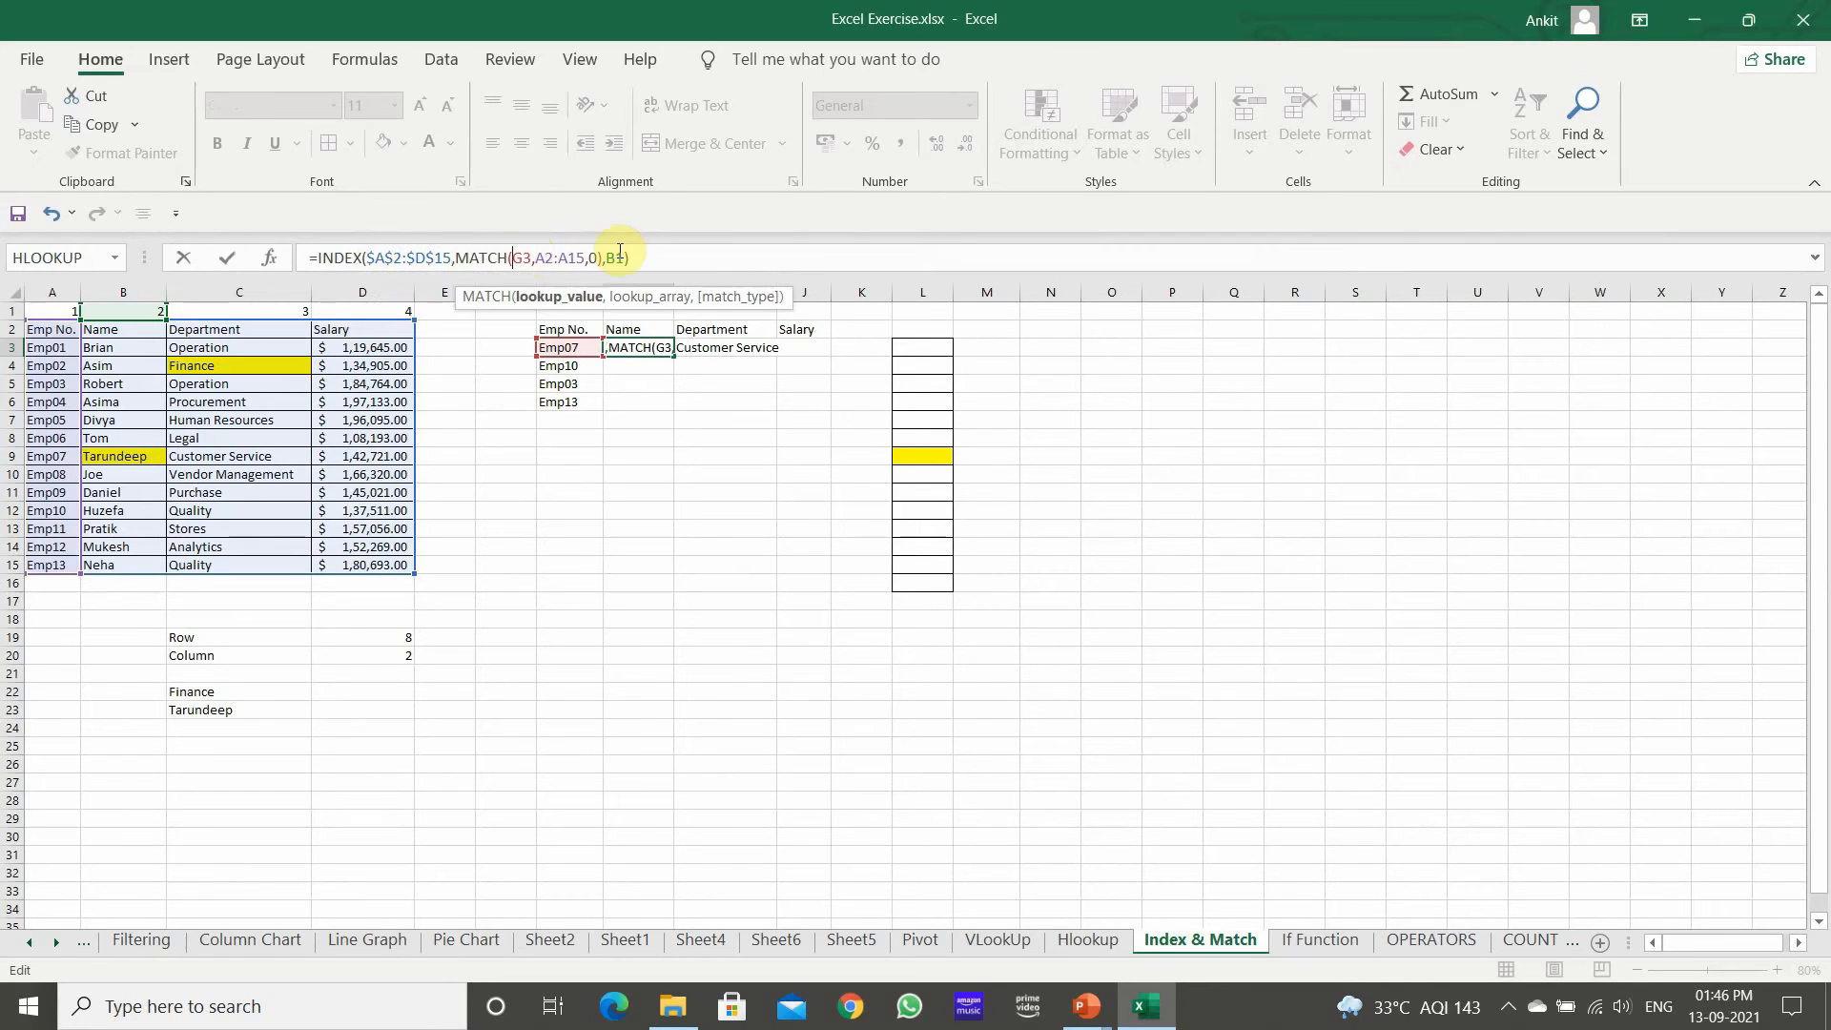
type("$")
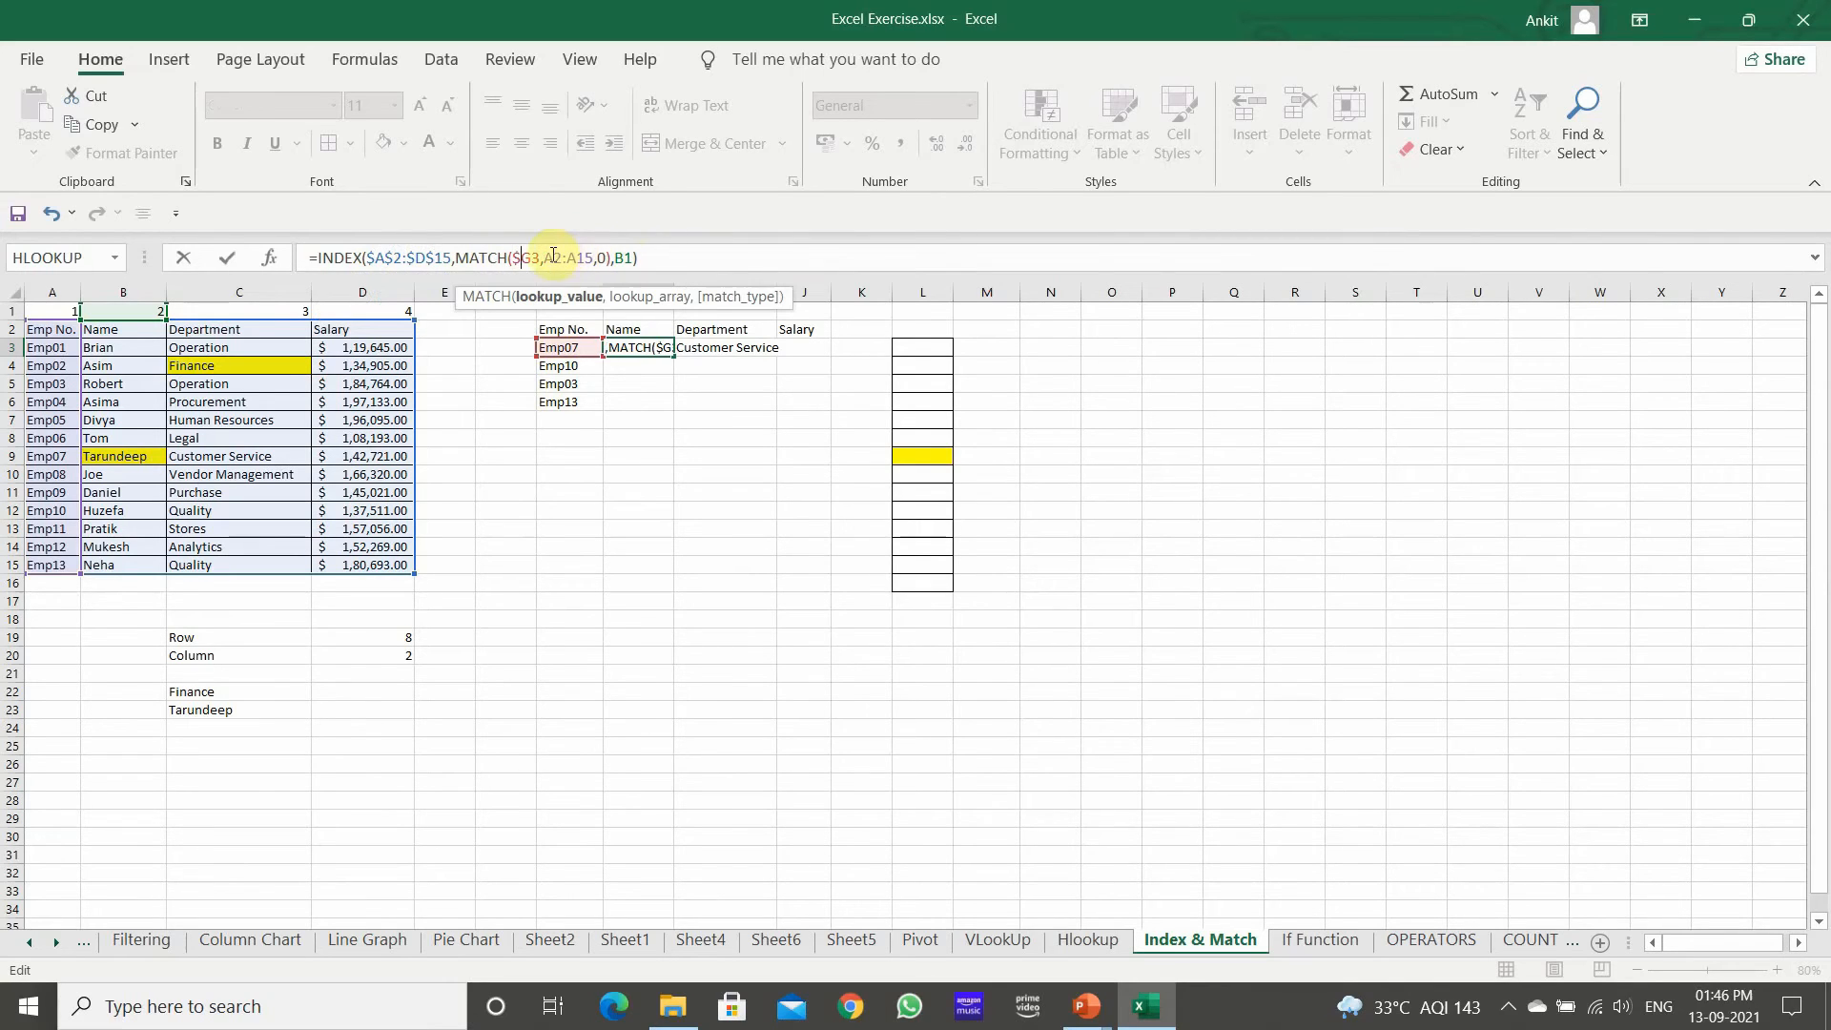
left_click(545, 255)
type("$A$")
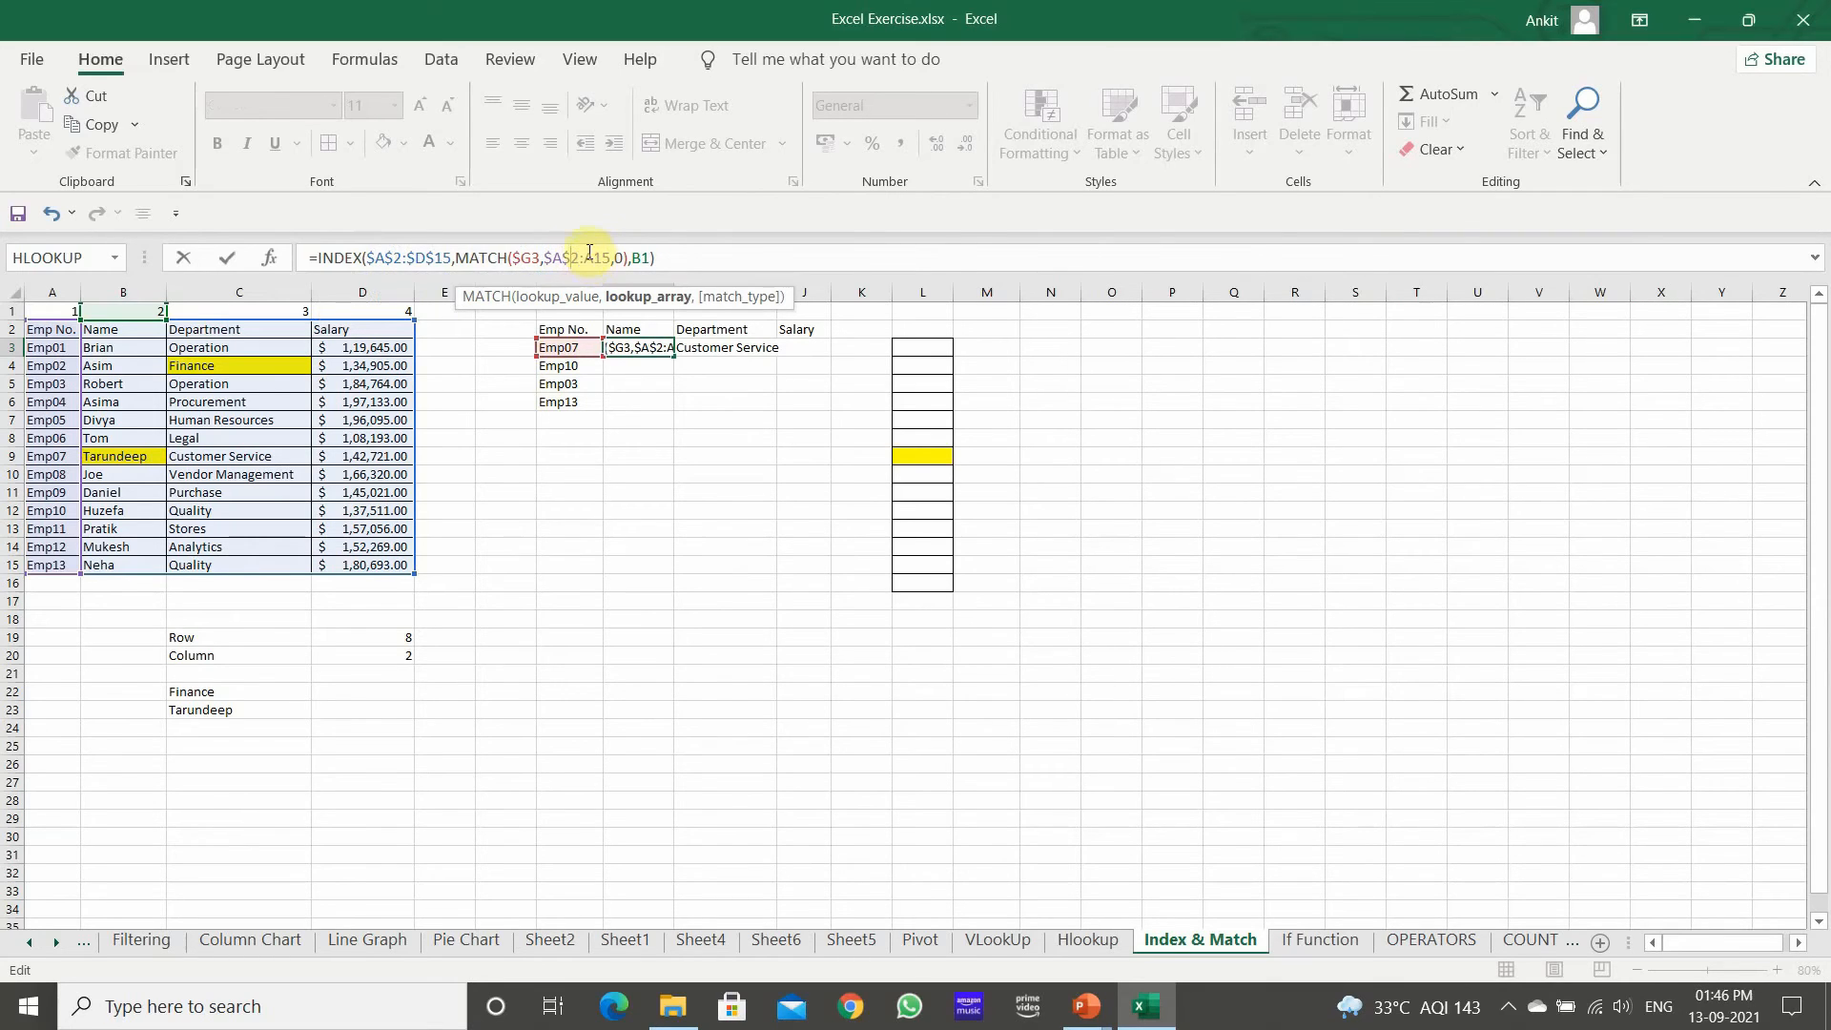
left_click(586, 260)
type("$")
left_click(606, 260)
type("$")
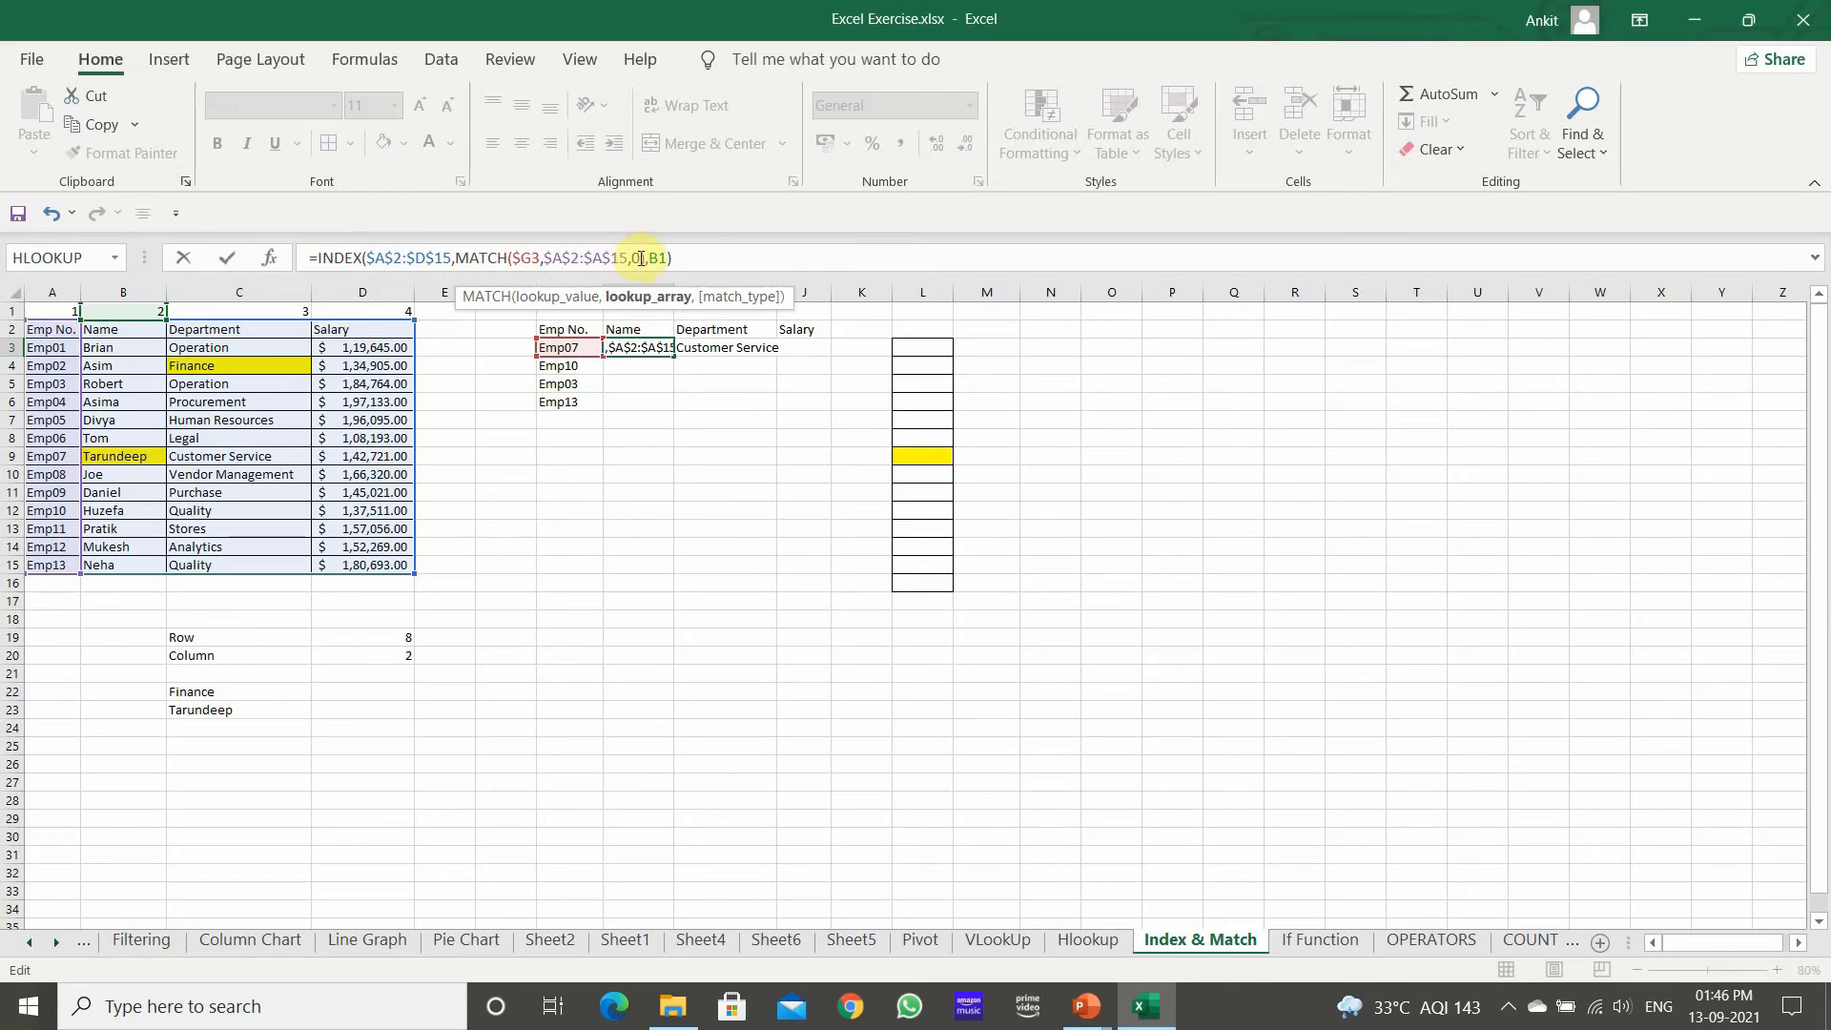
Lock the row of the column number reference as B$1 and commit the H3 formula.
left_click(647, 259)
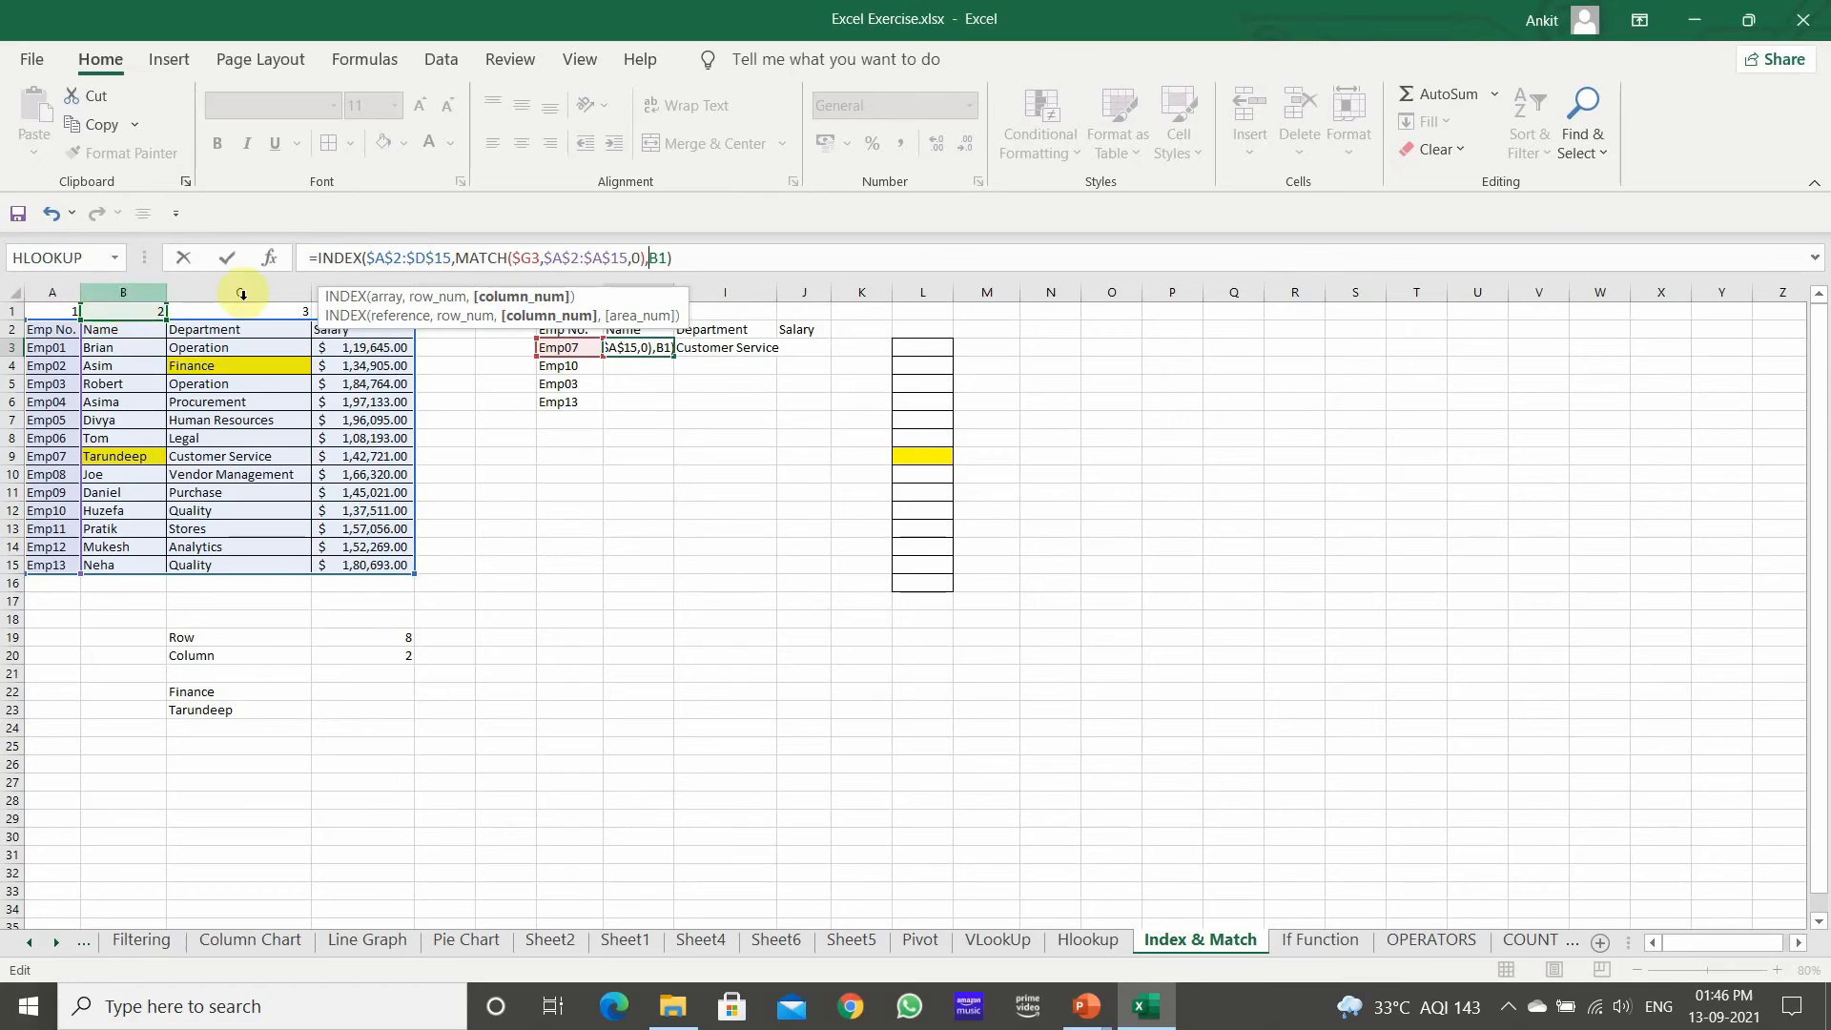
left_click(657, 258)
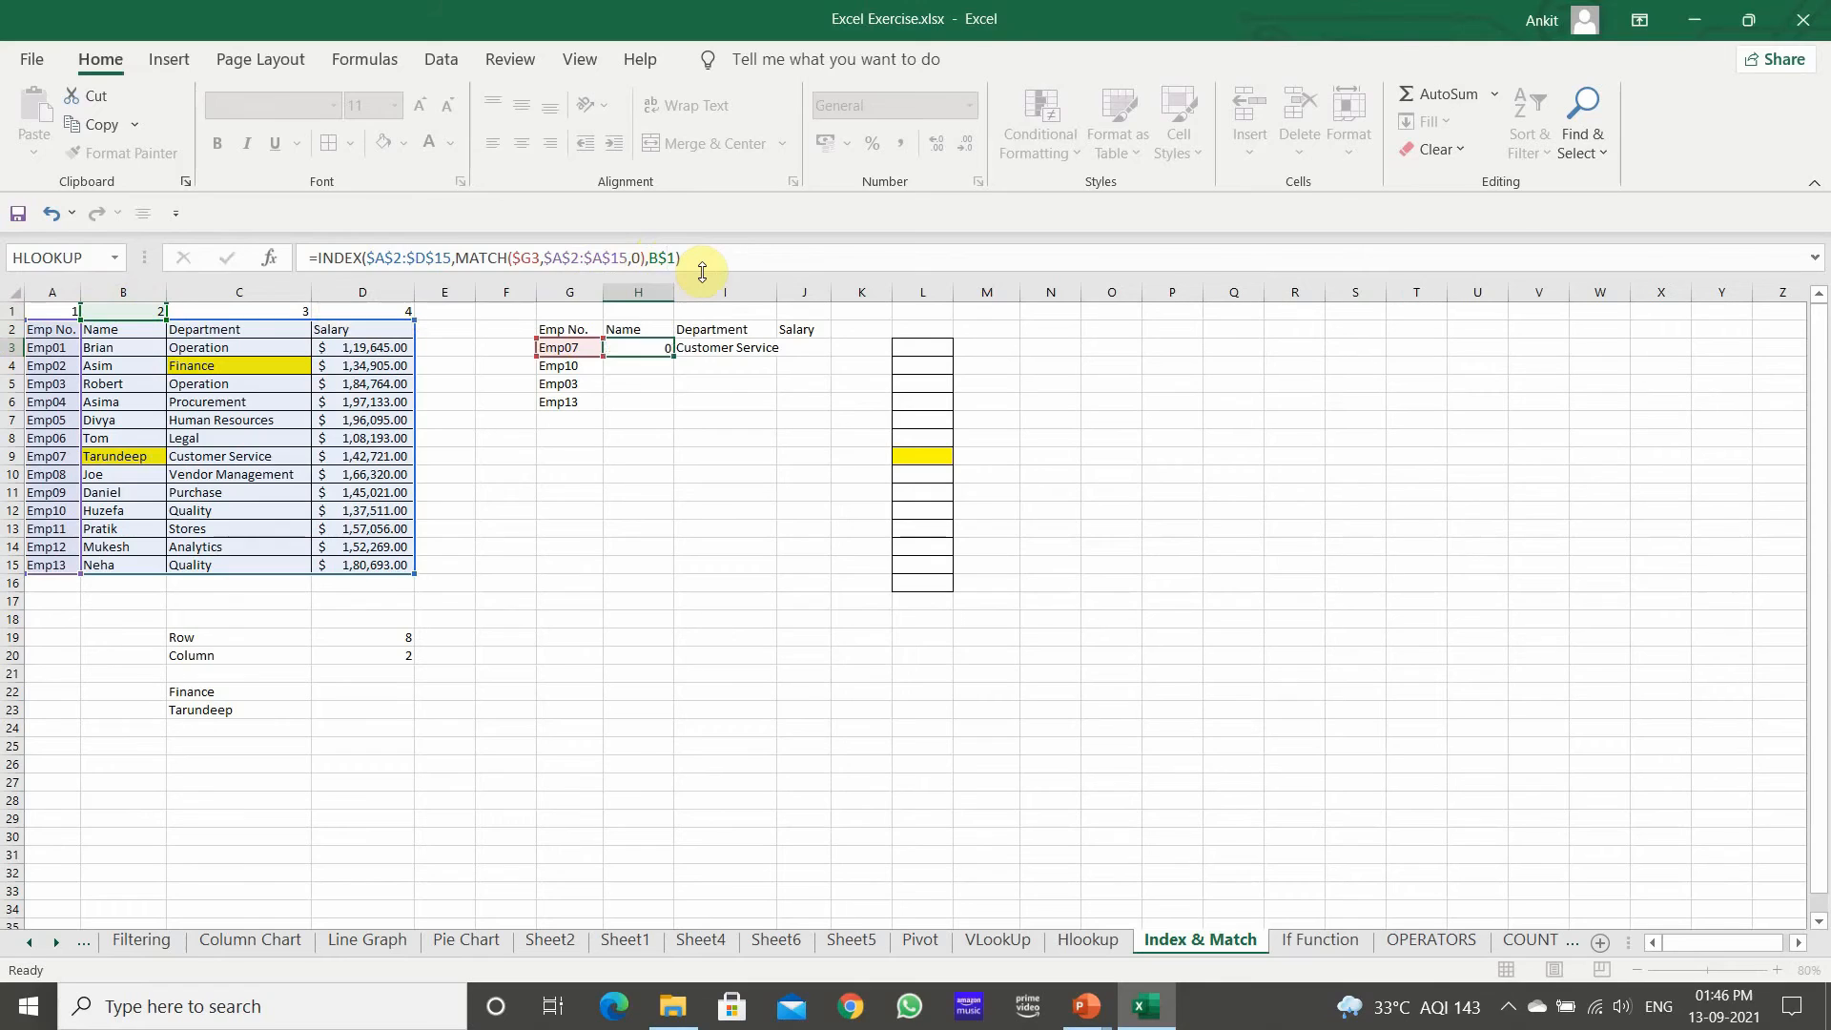
key("Return")
Fill the H3 formula across to J3 and down to row 6, and autofit the width of column I.
left_click(659, 349)
left_click_drag(673, 355, 822, 349)
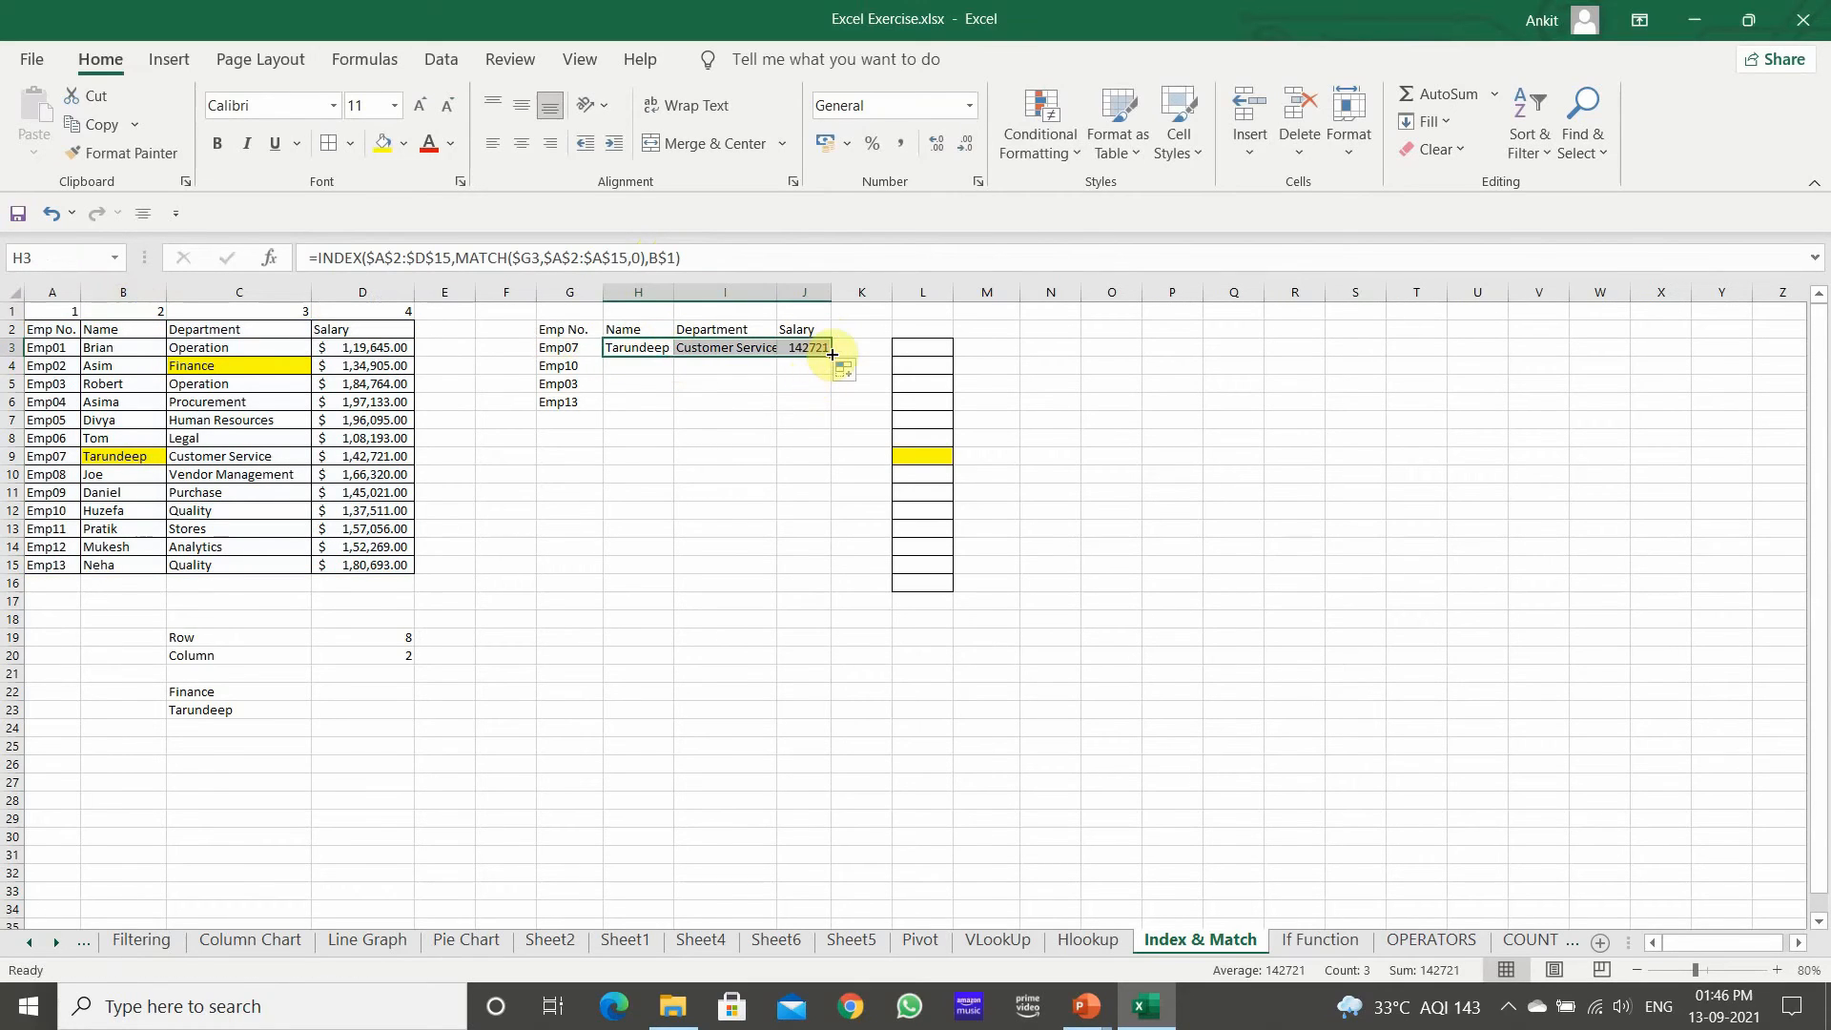
double_click(832, 354)
left_click(763, 464)
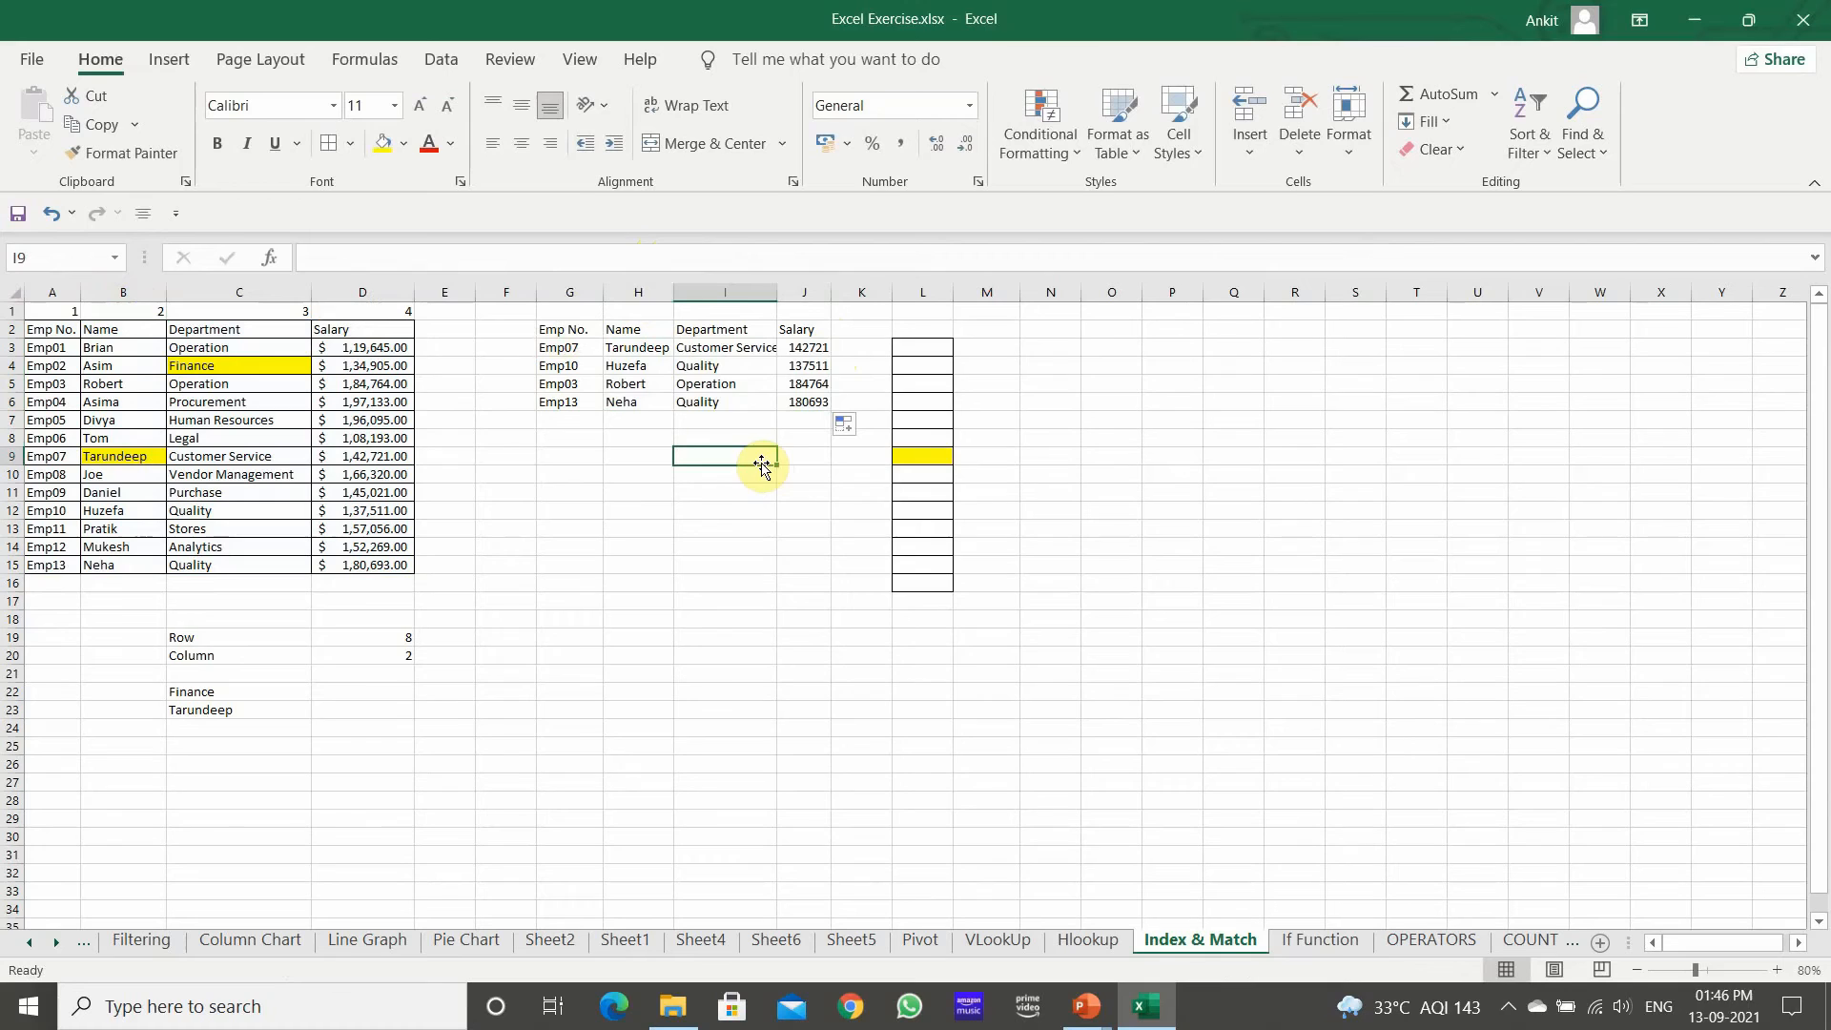
double_click(778, 293)
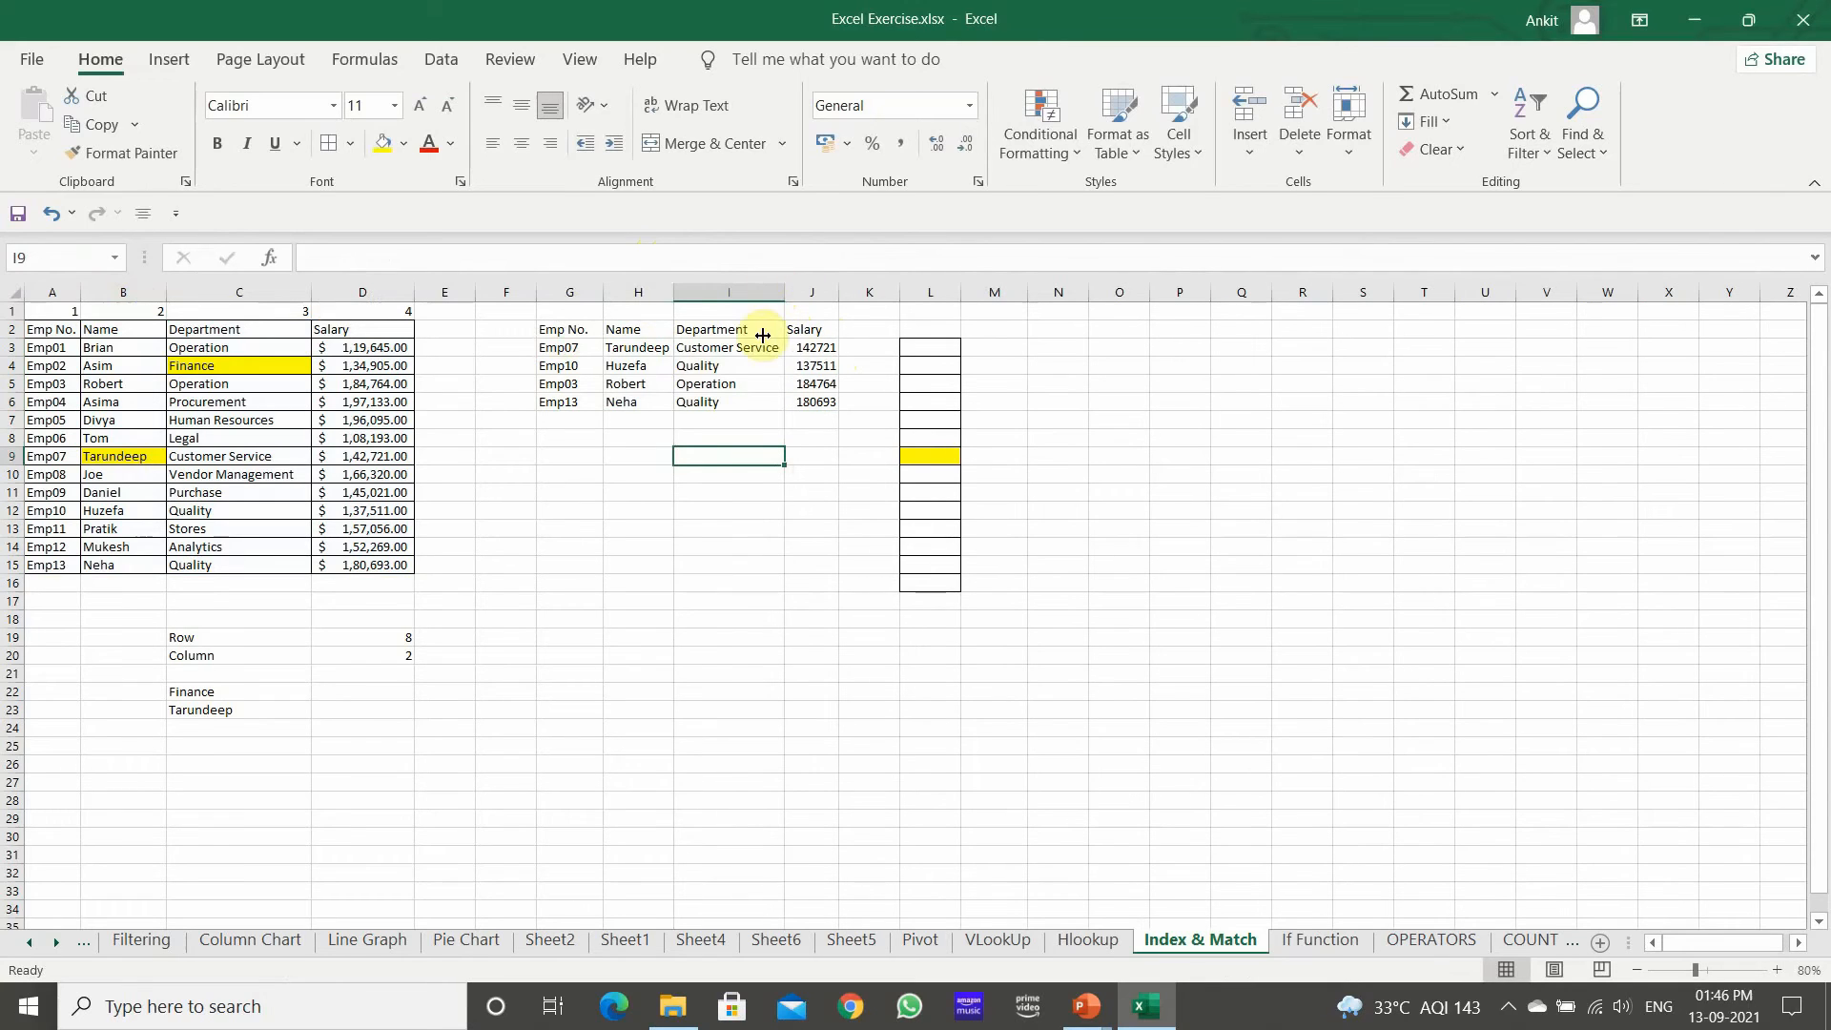
Delete the leftover bordered column L and clear the contents of B17:E26 below the table.
left_click(917, 292)
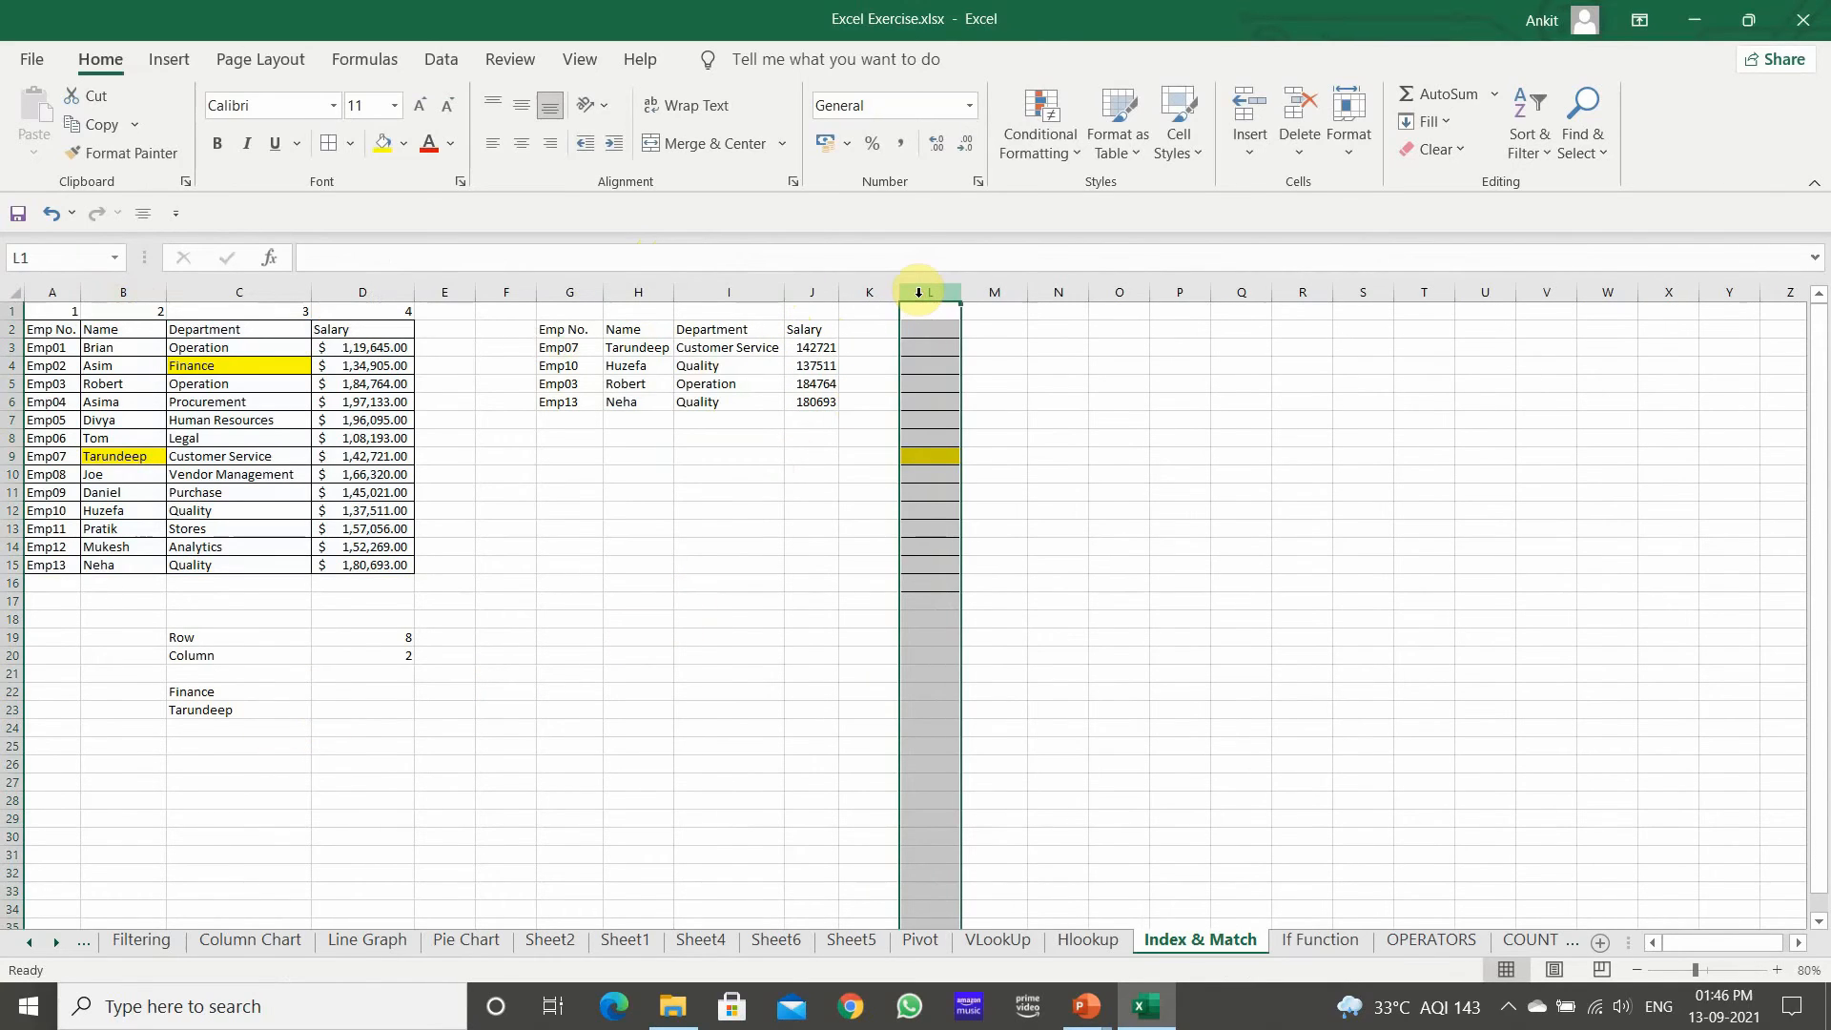
key("ctrl+minus")
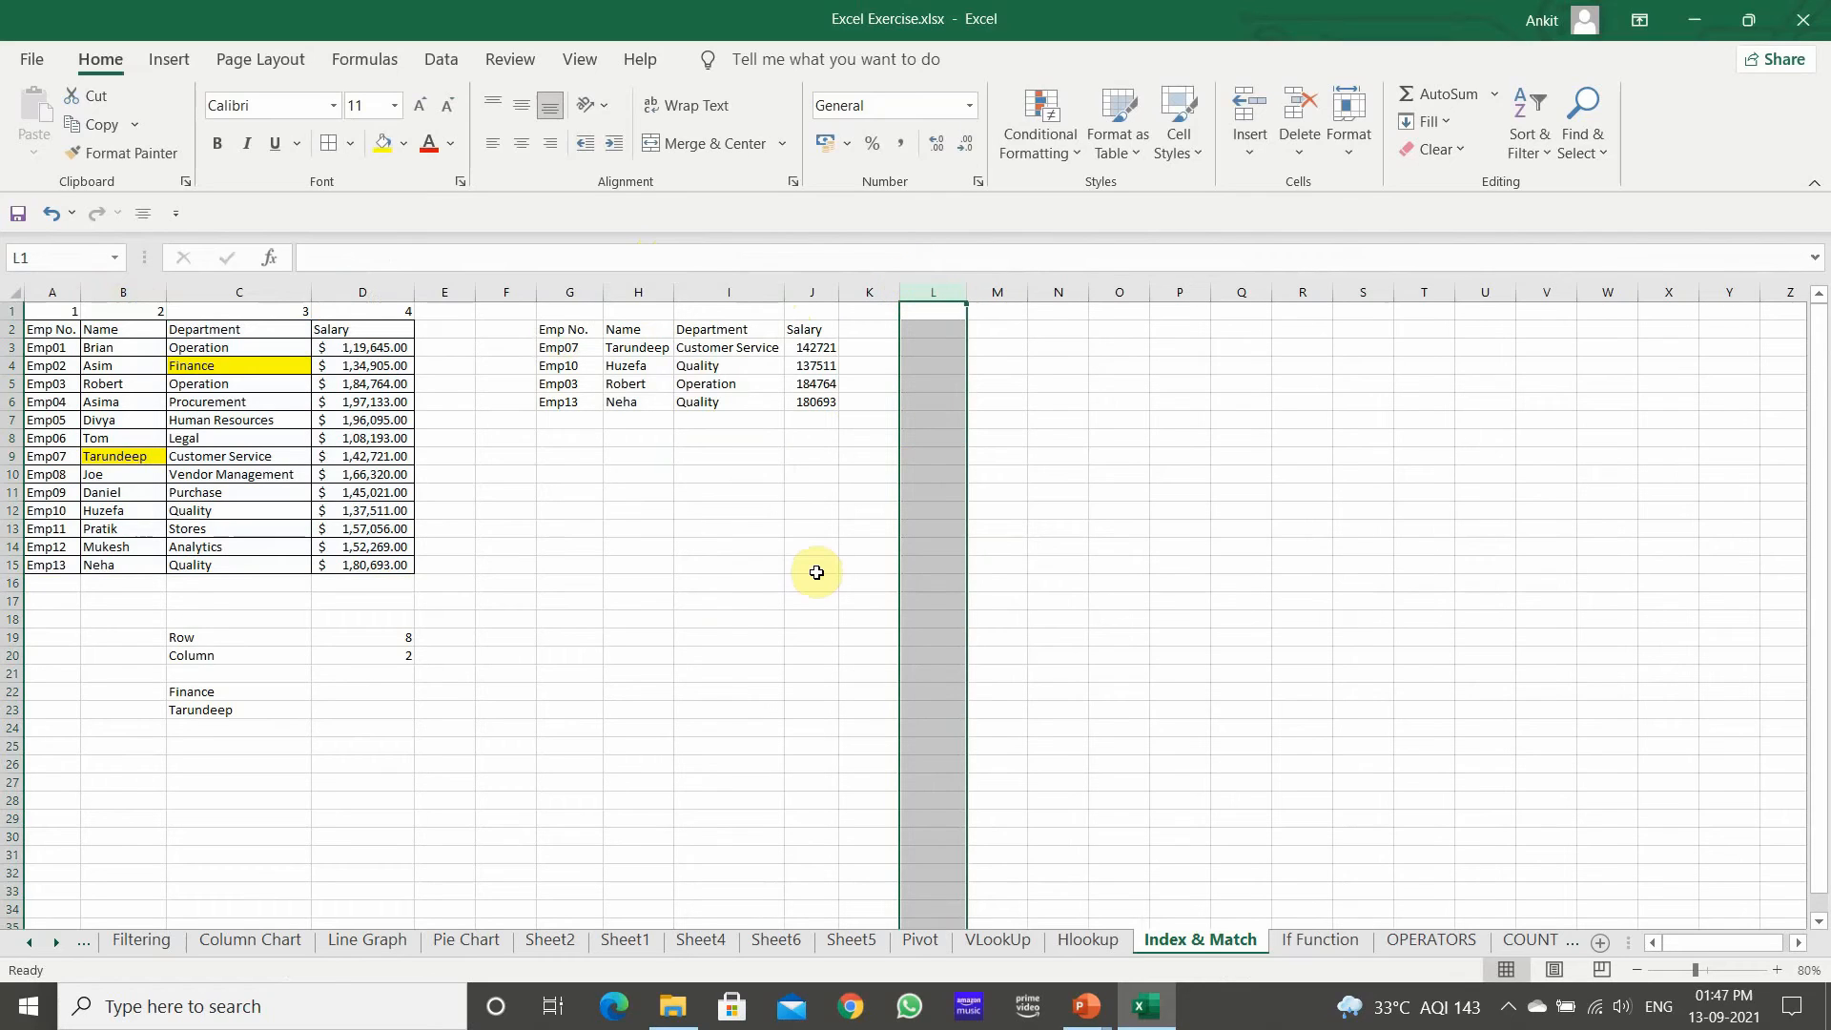
left_click_drag(134, 600, 455, 768)
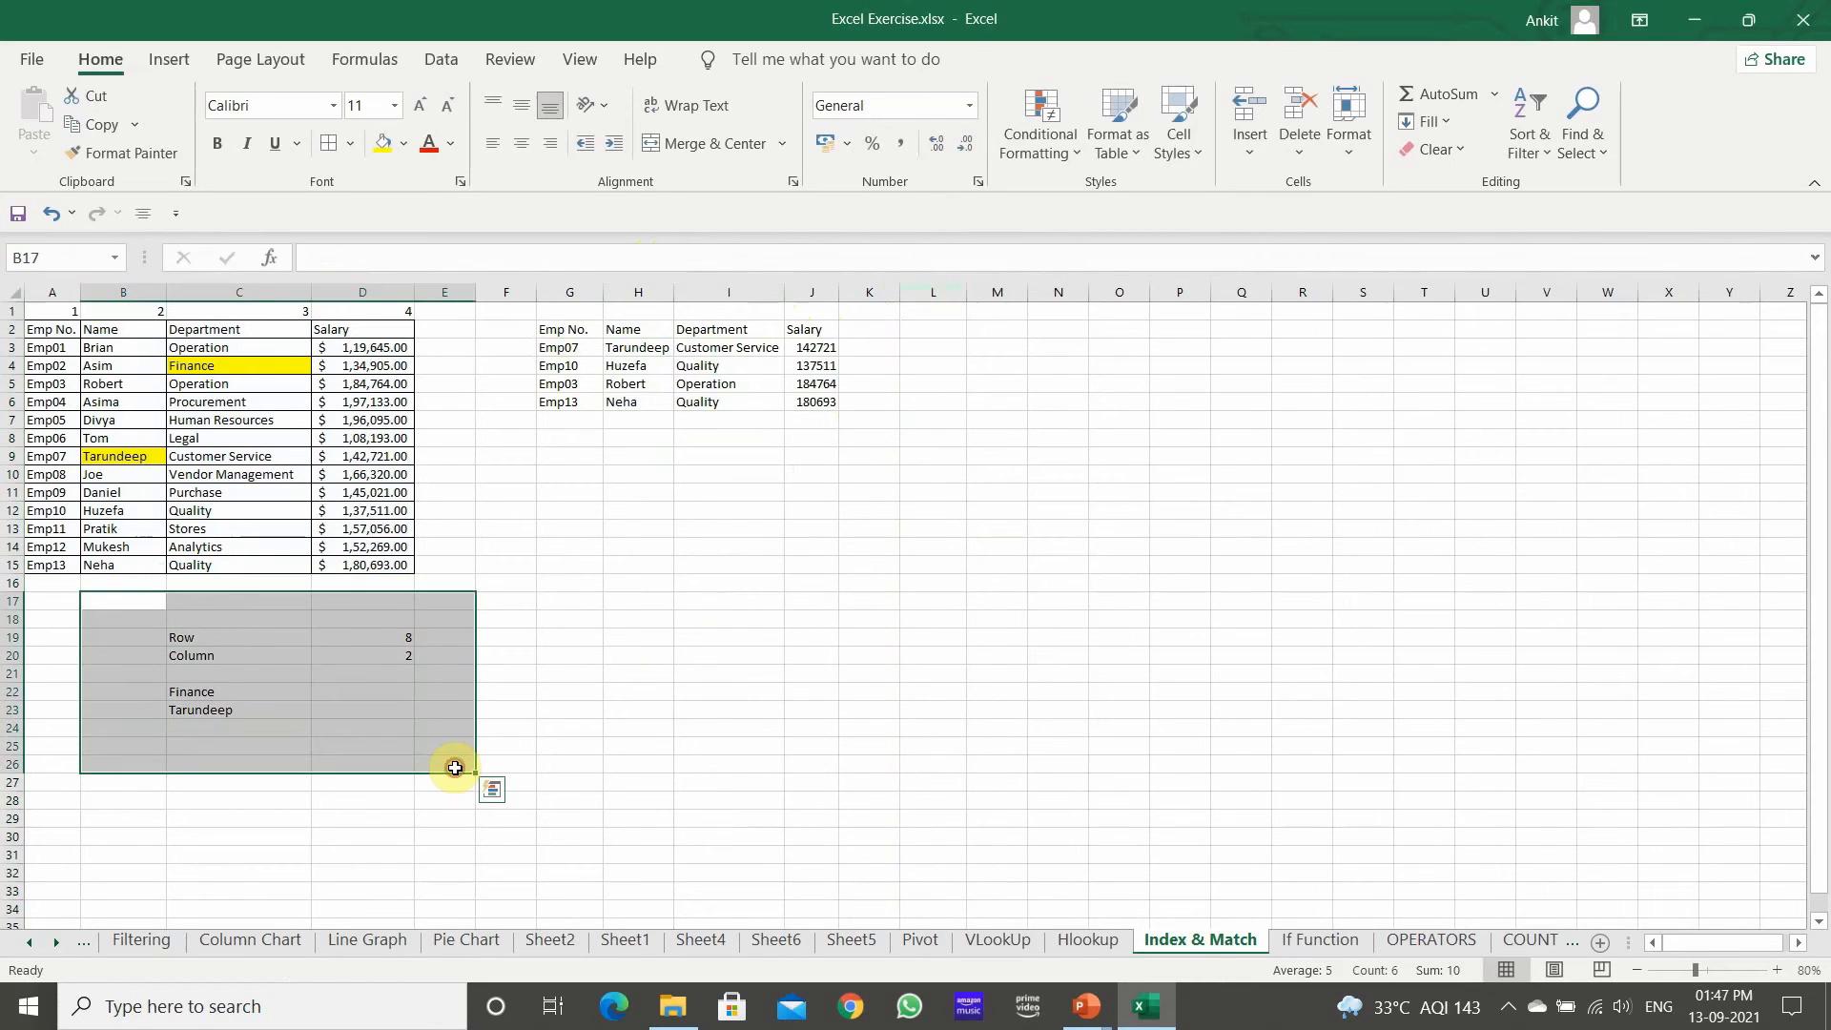
key("Delete")
left_click(628, 601)
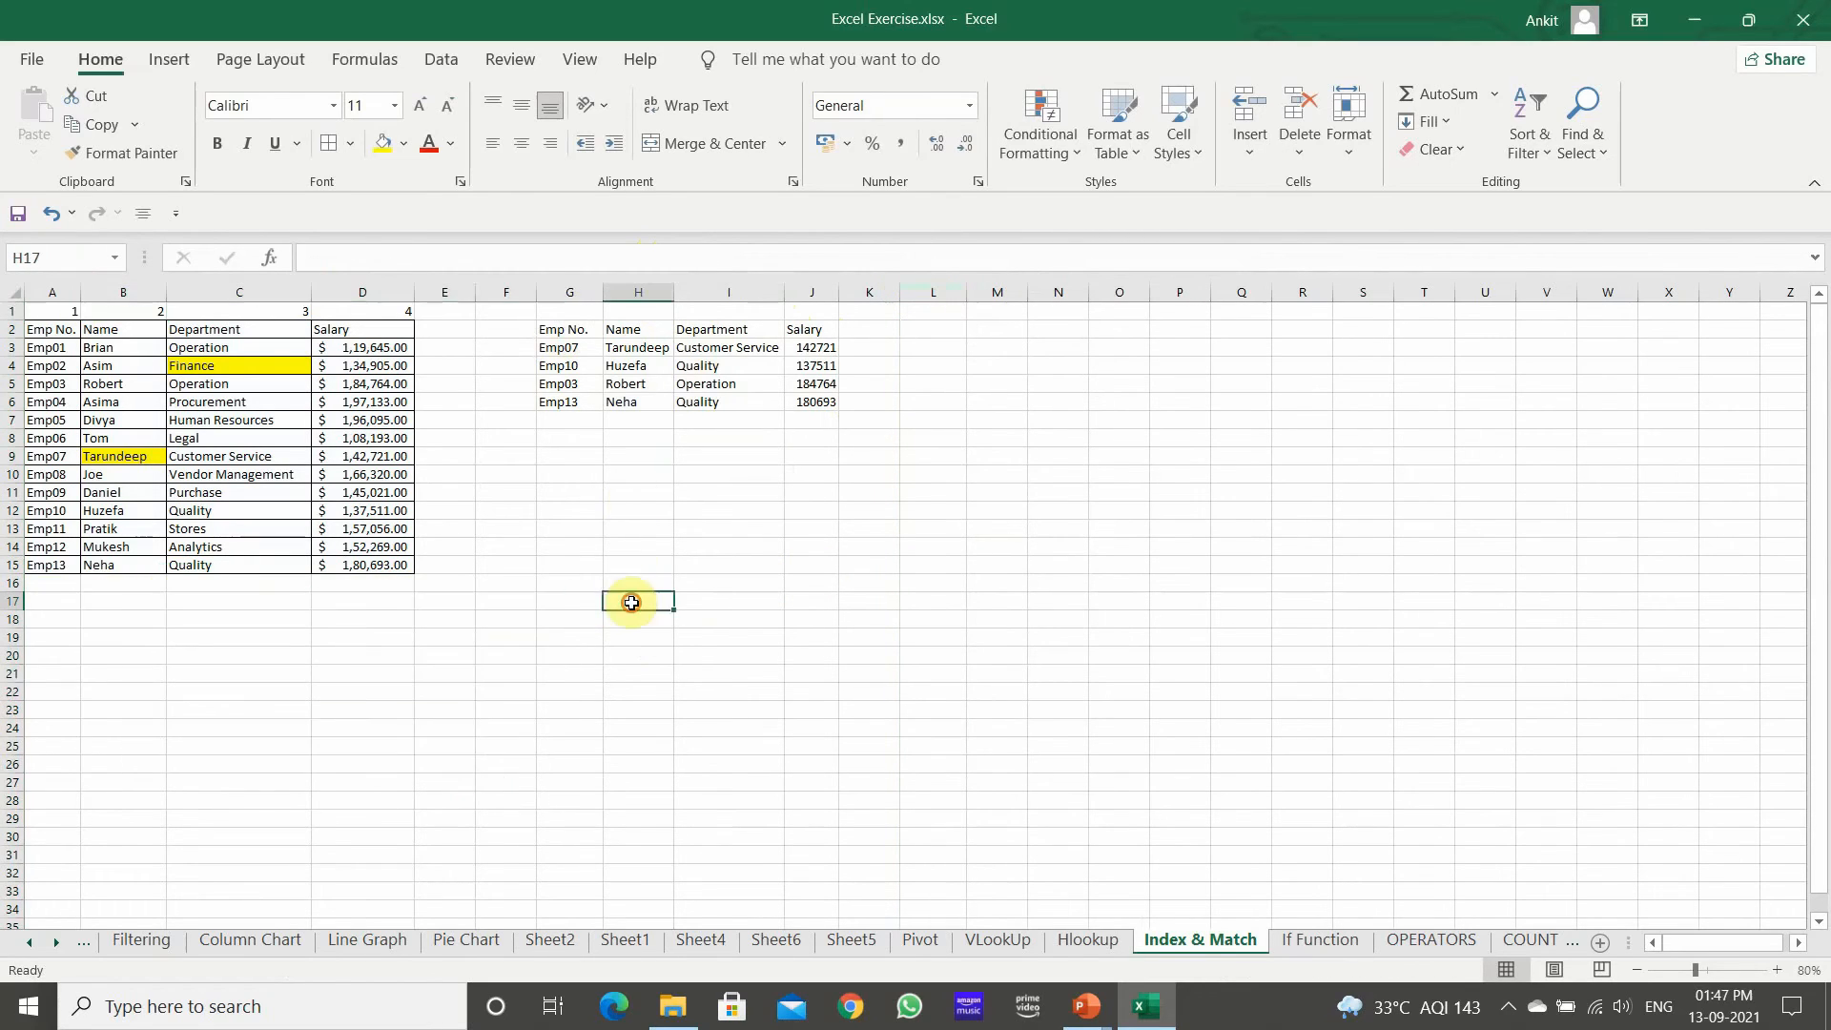
Move the Emp No. column from A2:A15 to E2:E15, after the Salary column.
left_click_drag(38, 329, 76, 562)
key("ctrl+c")
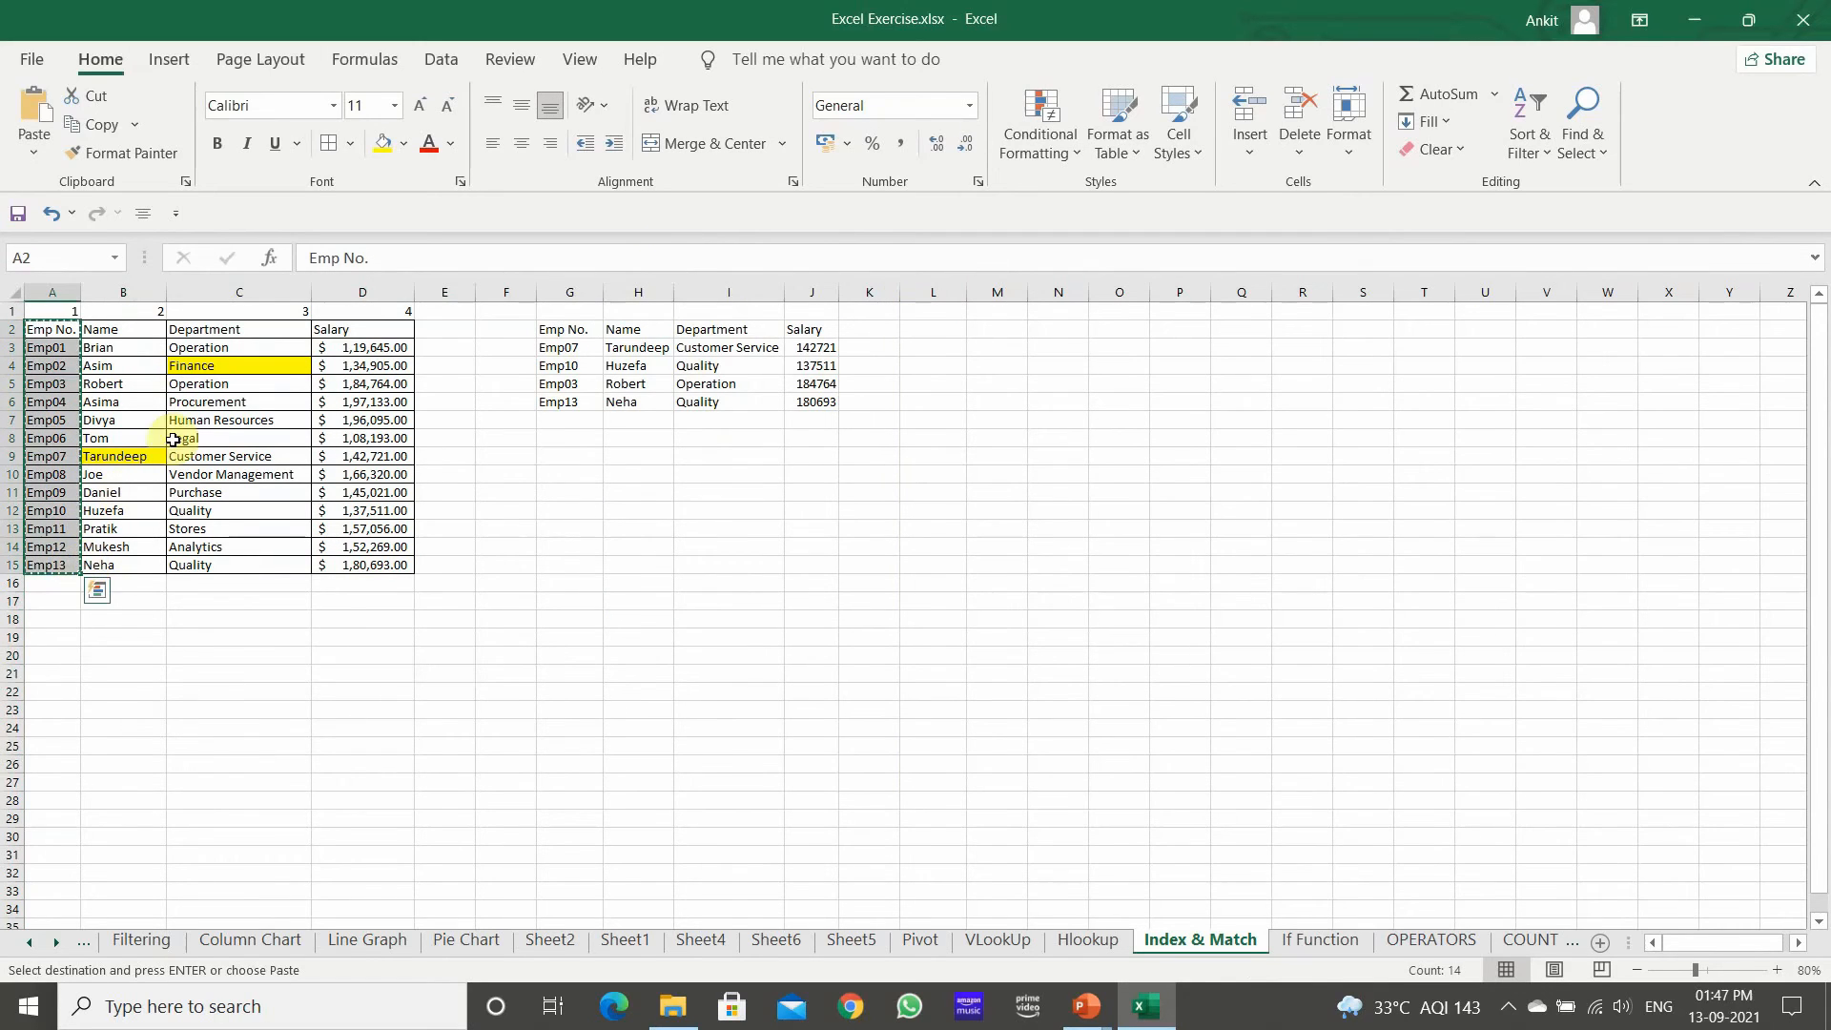
left_click(425, 337)
key("ctrl+v")
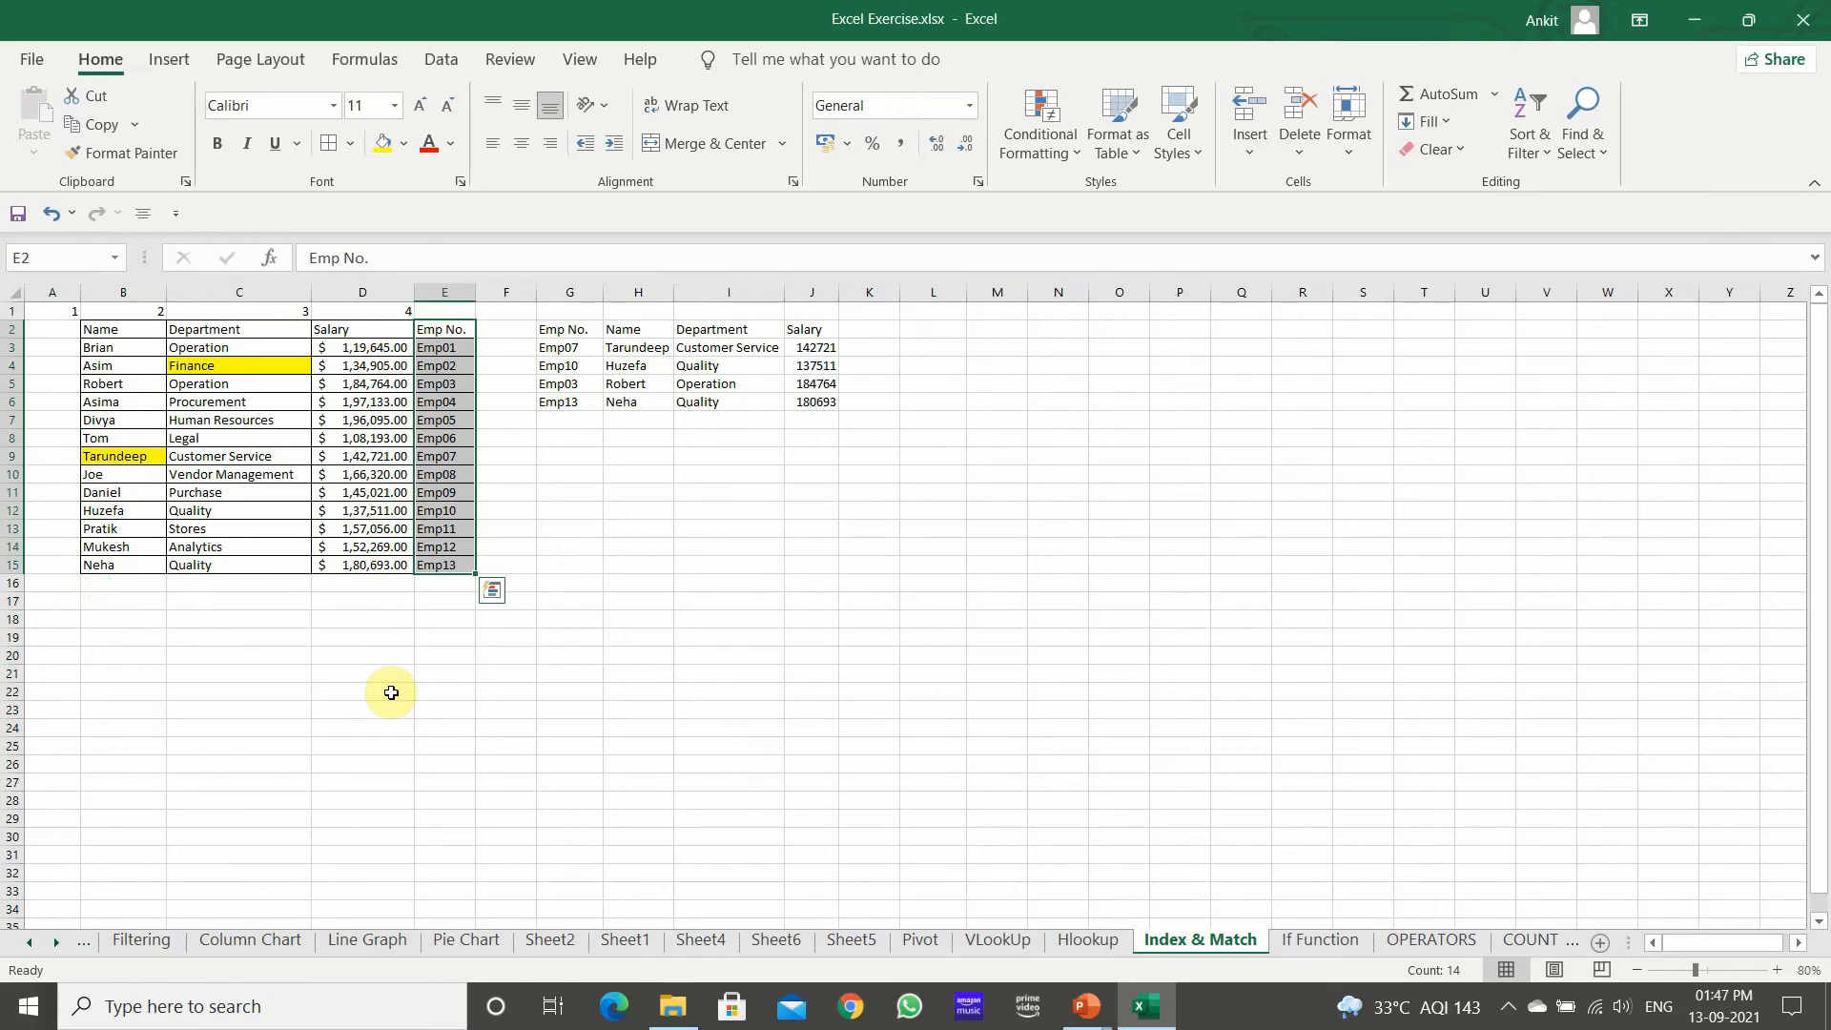
Clear the previous lookup results and the empty cells around them in H3:K9.
left_click(626, 347)
left_click_drag(626, 346, 886, 457)
key("Delete")
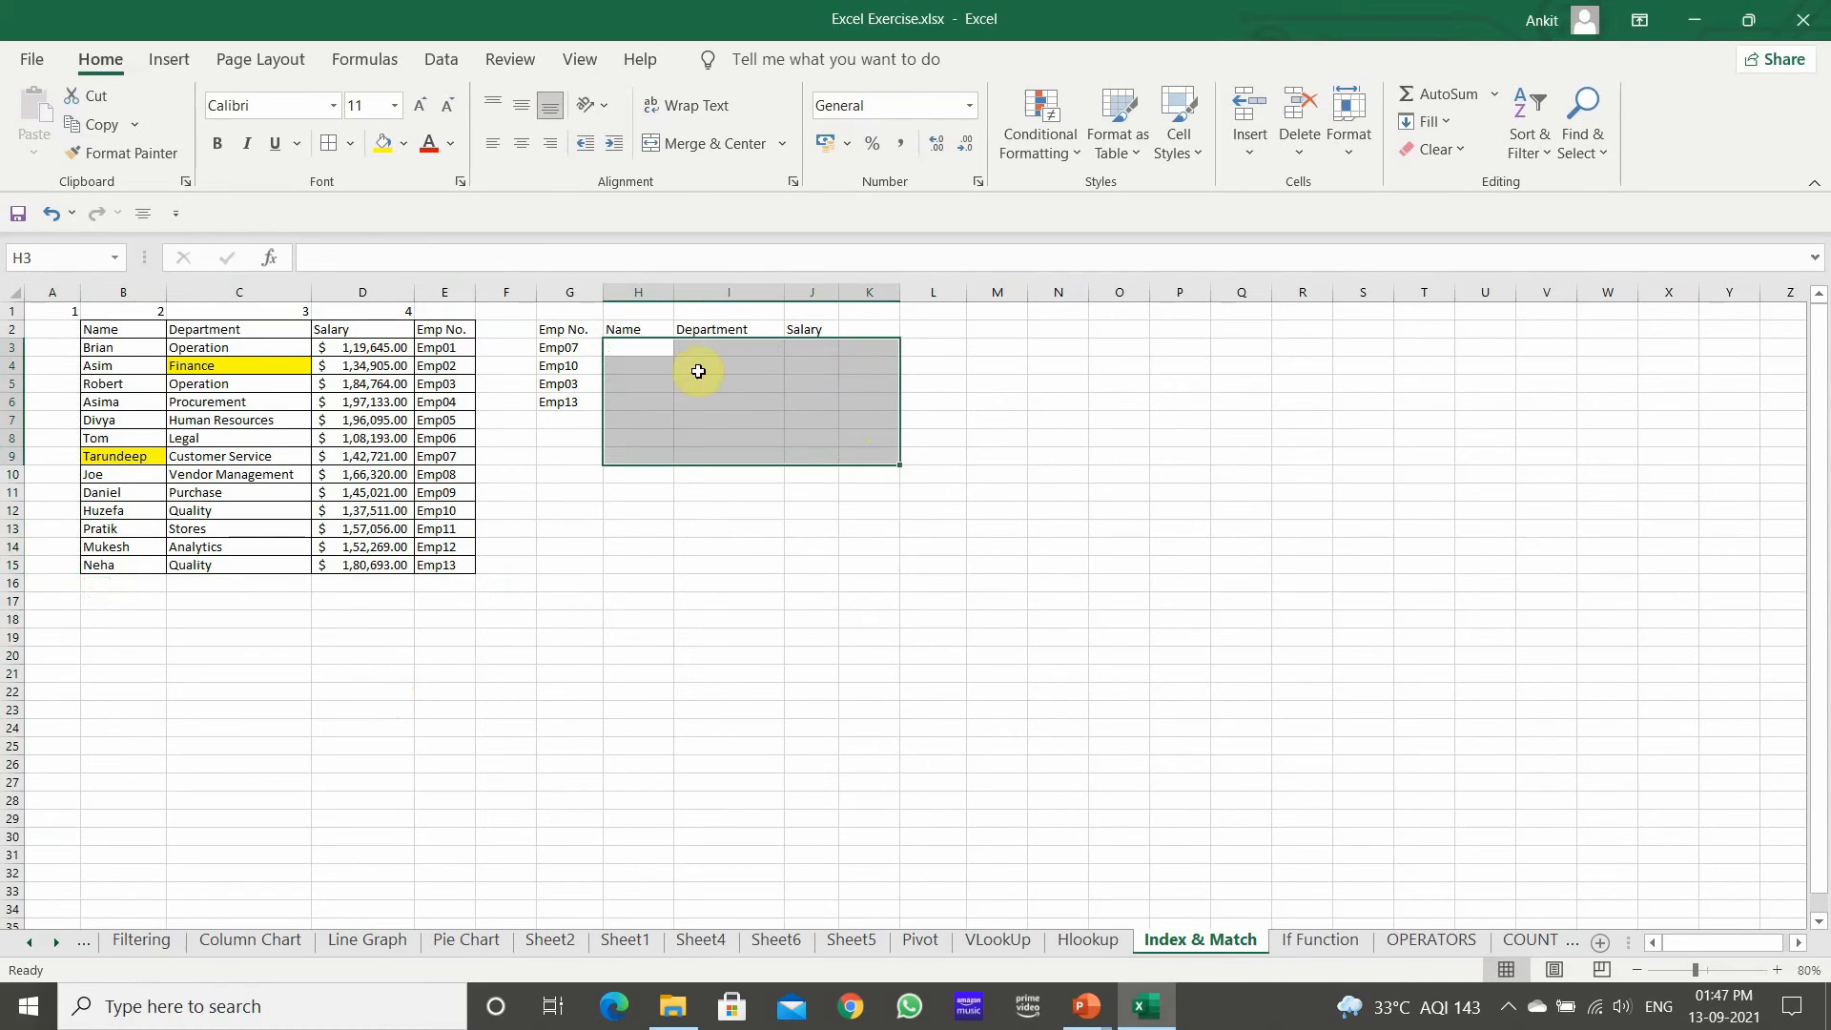
Start an INDEX formula in H3 with the whole employee table B2:E15 as its array.
left_click(654, 346)
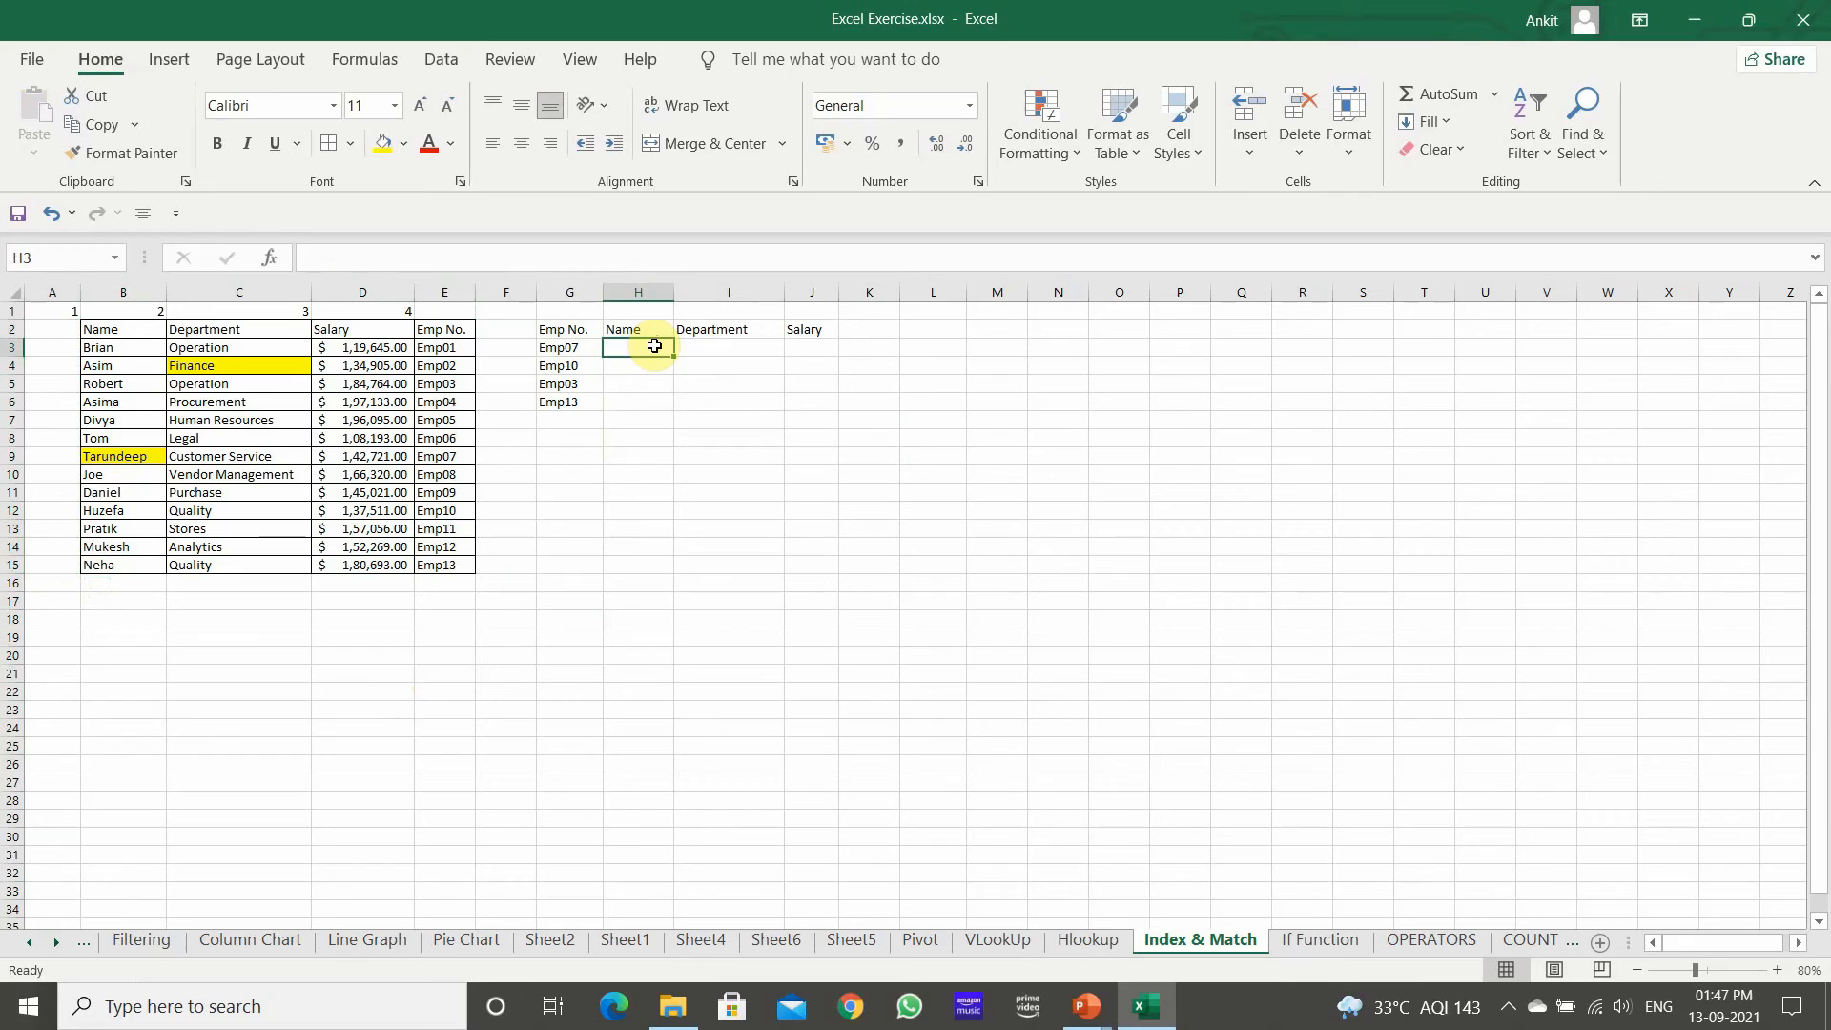
type("=ind")
key("Tab")
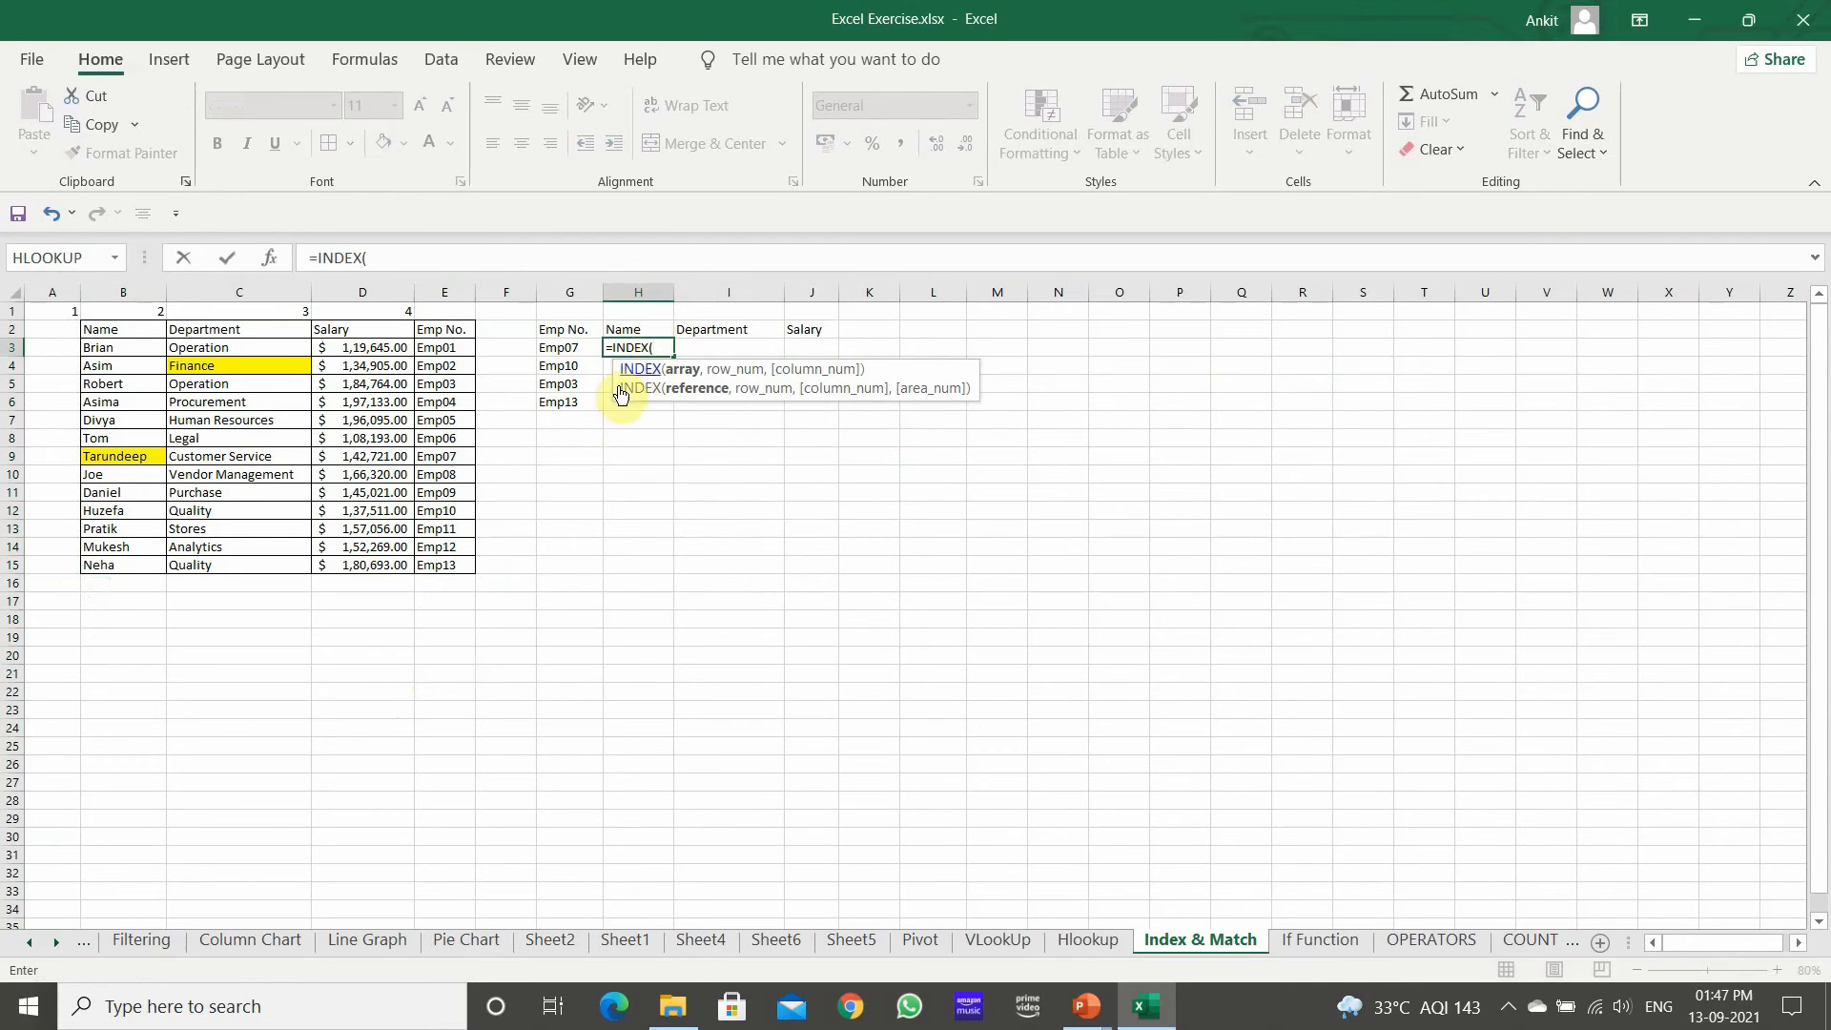
left_click_drag(100, 329, 441, 565)
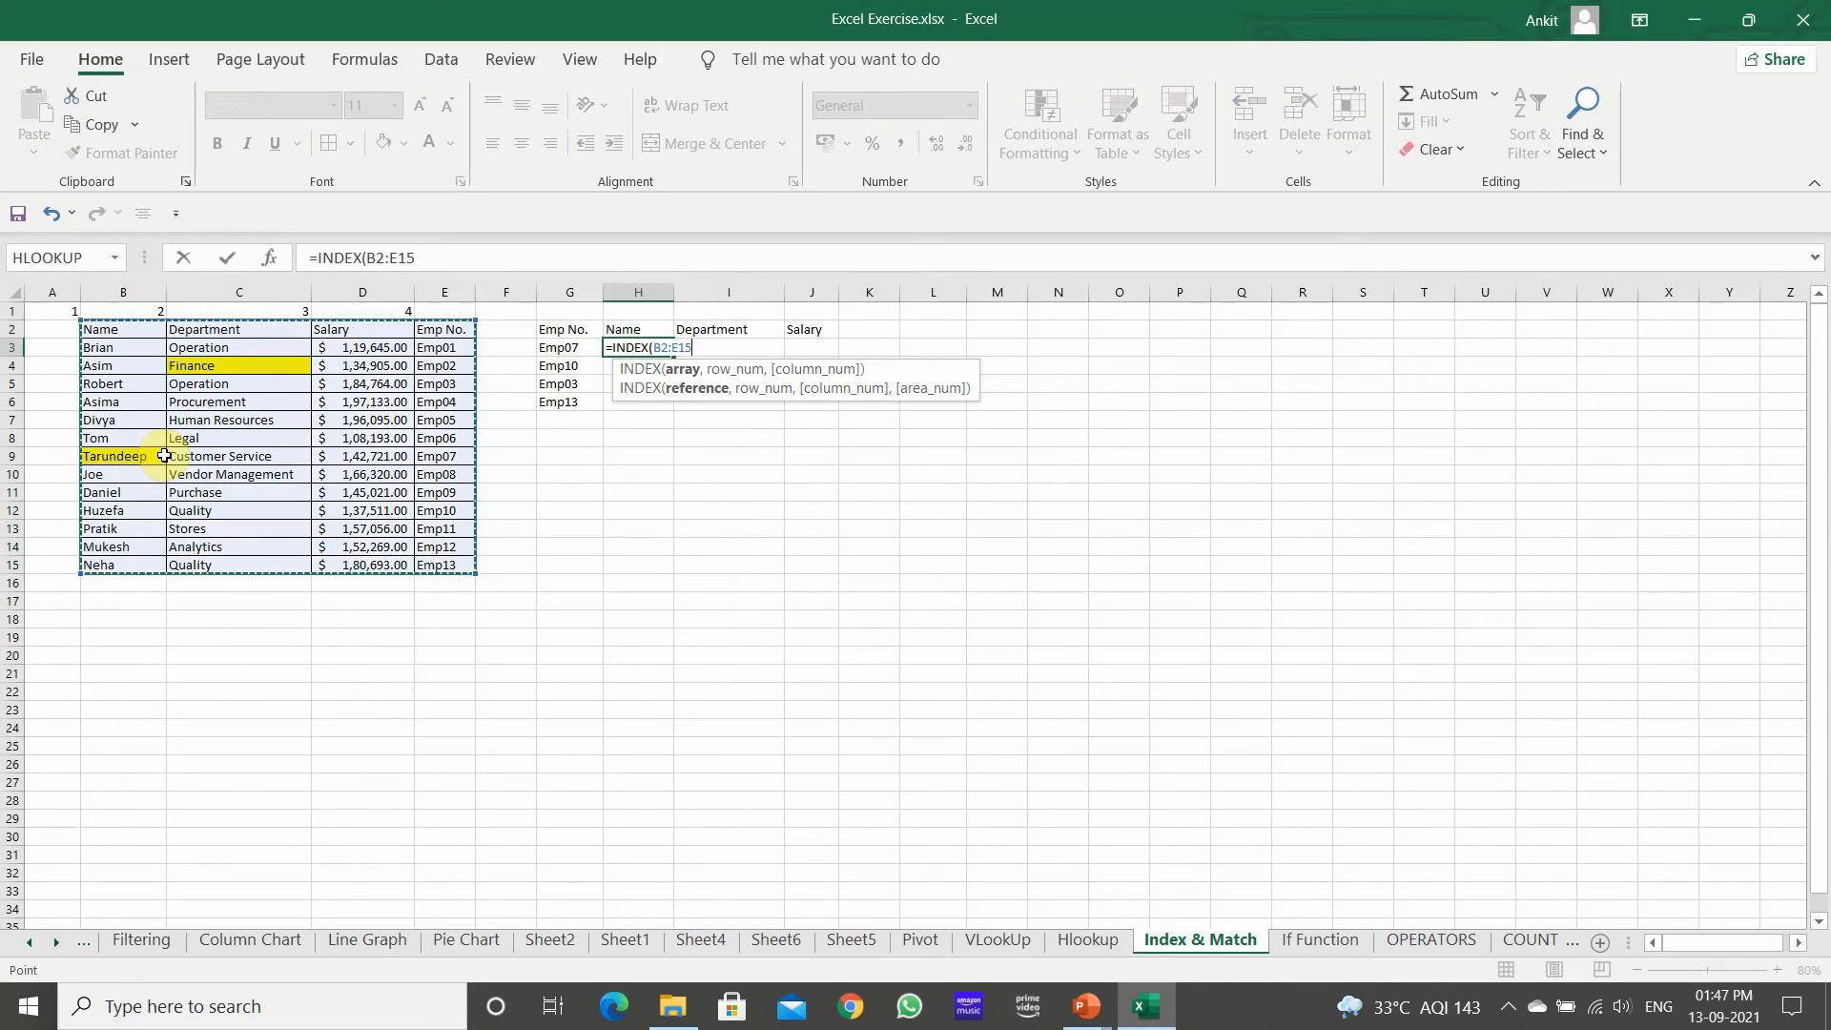
type(",")
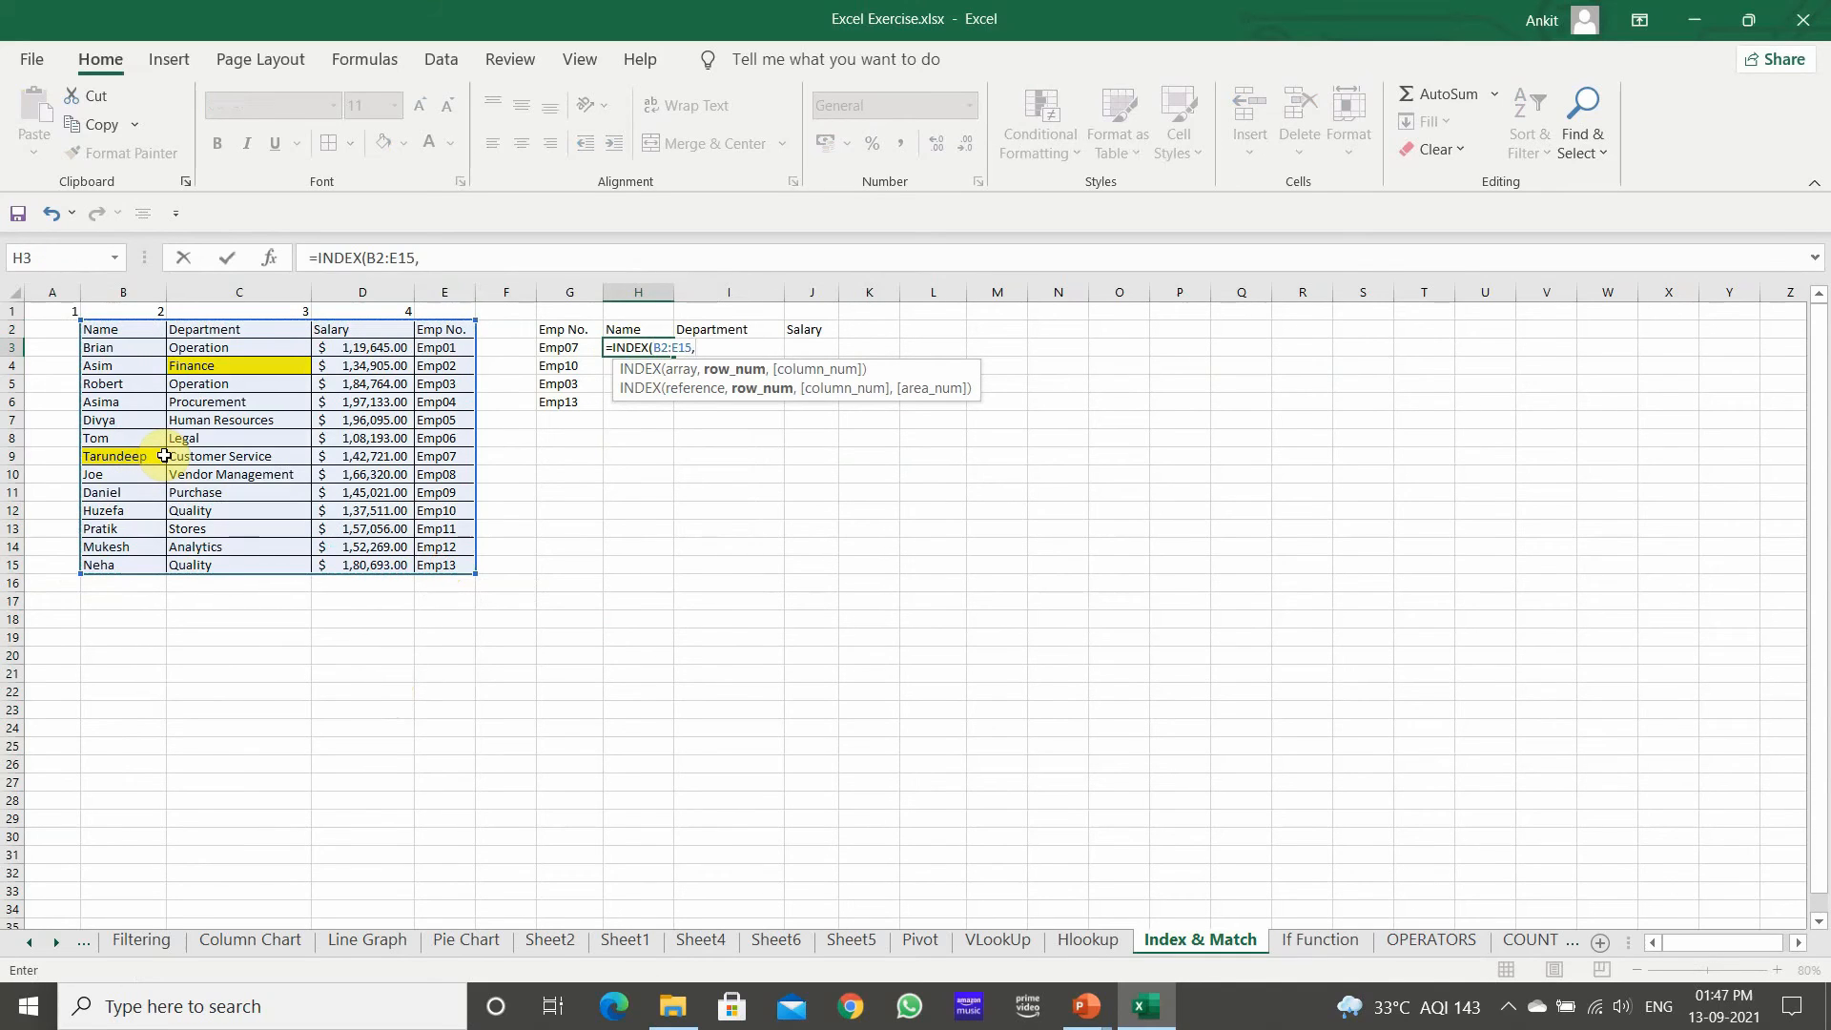
Complete the H3 formula with MATCH(G3,E2:E15,0) as the row number and 1 as the column number.
type("mat")
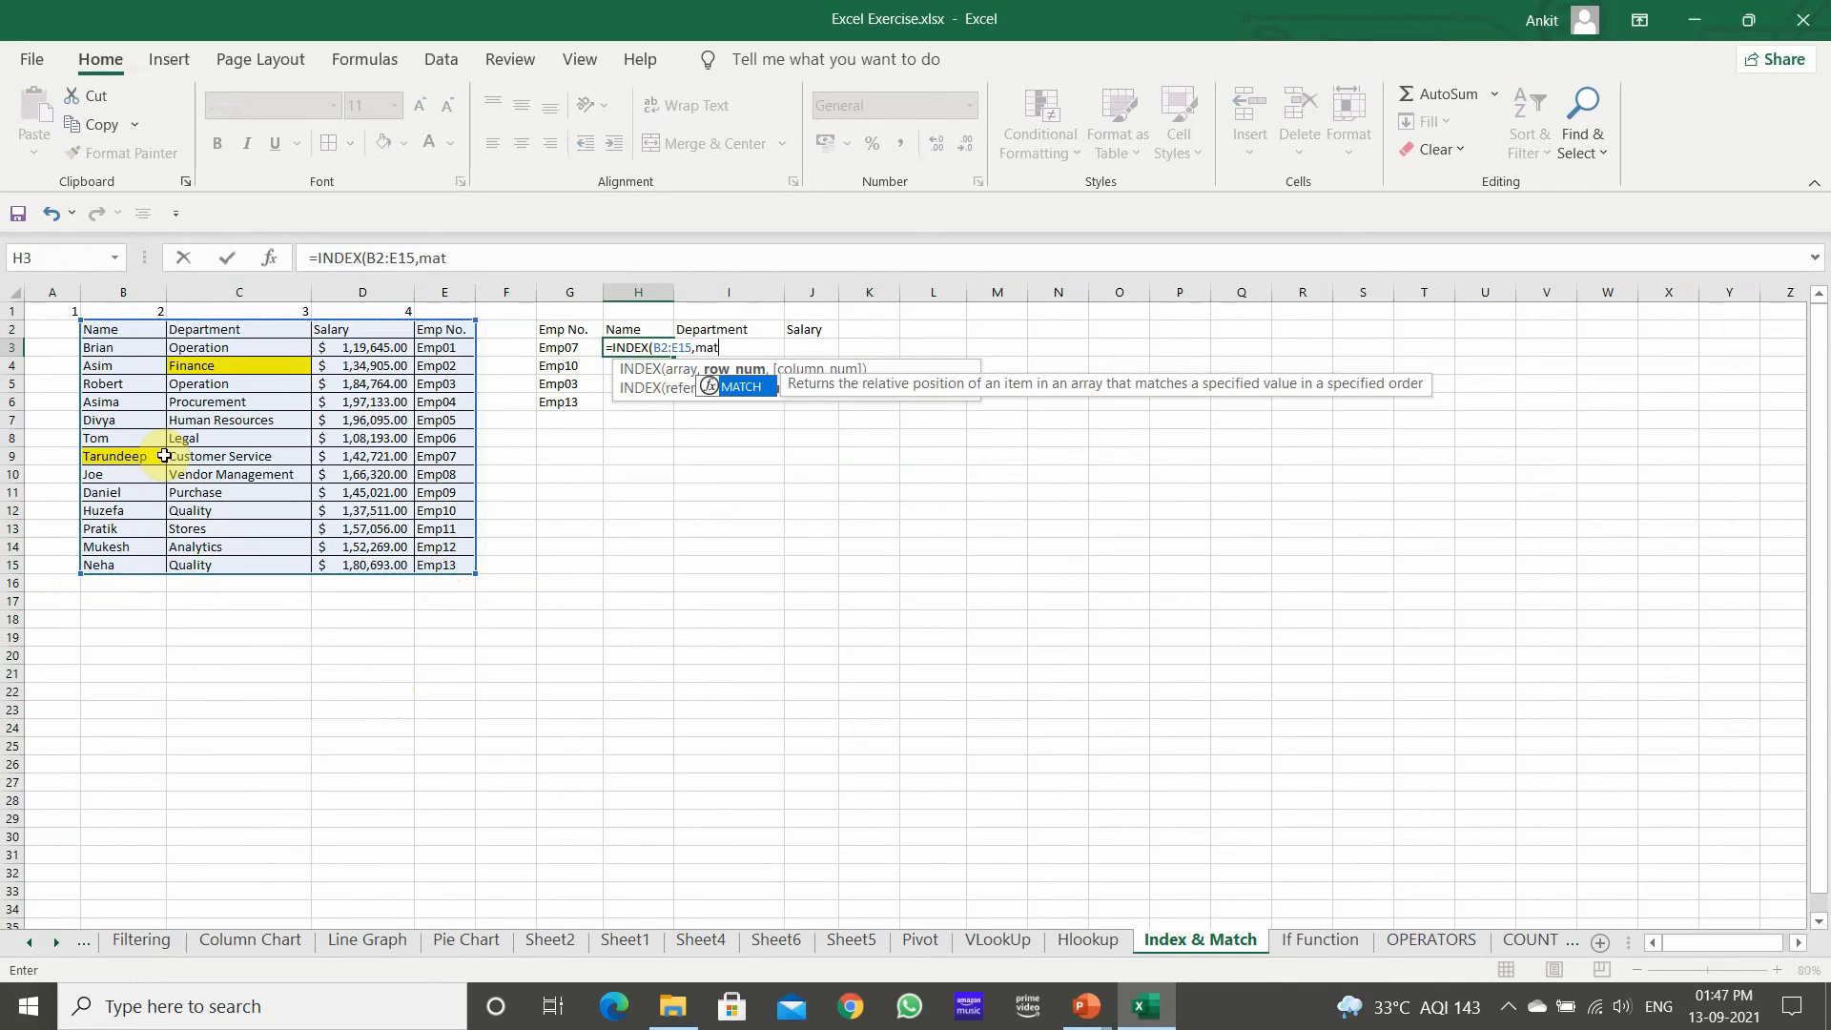
key("Tab")
left_click(563, 347)
type(",")
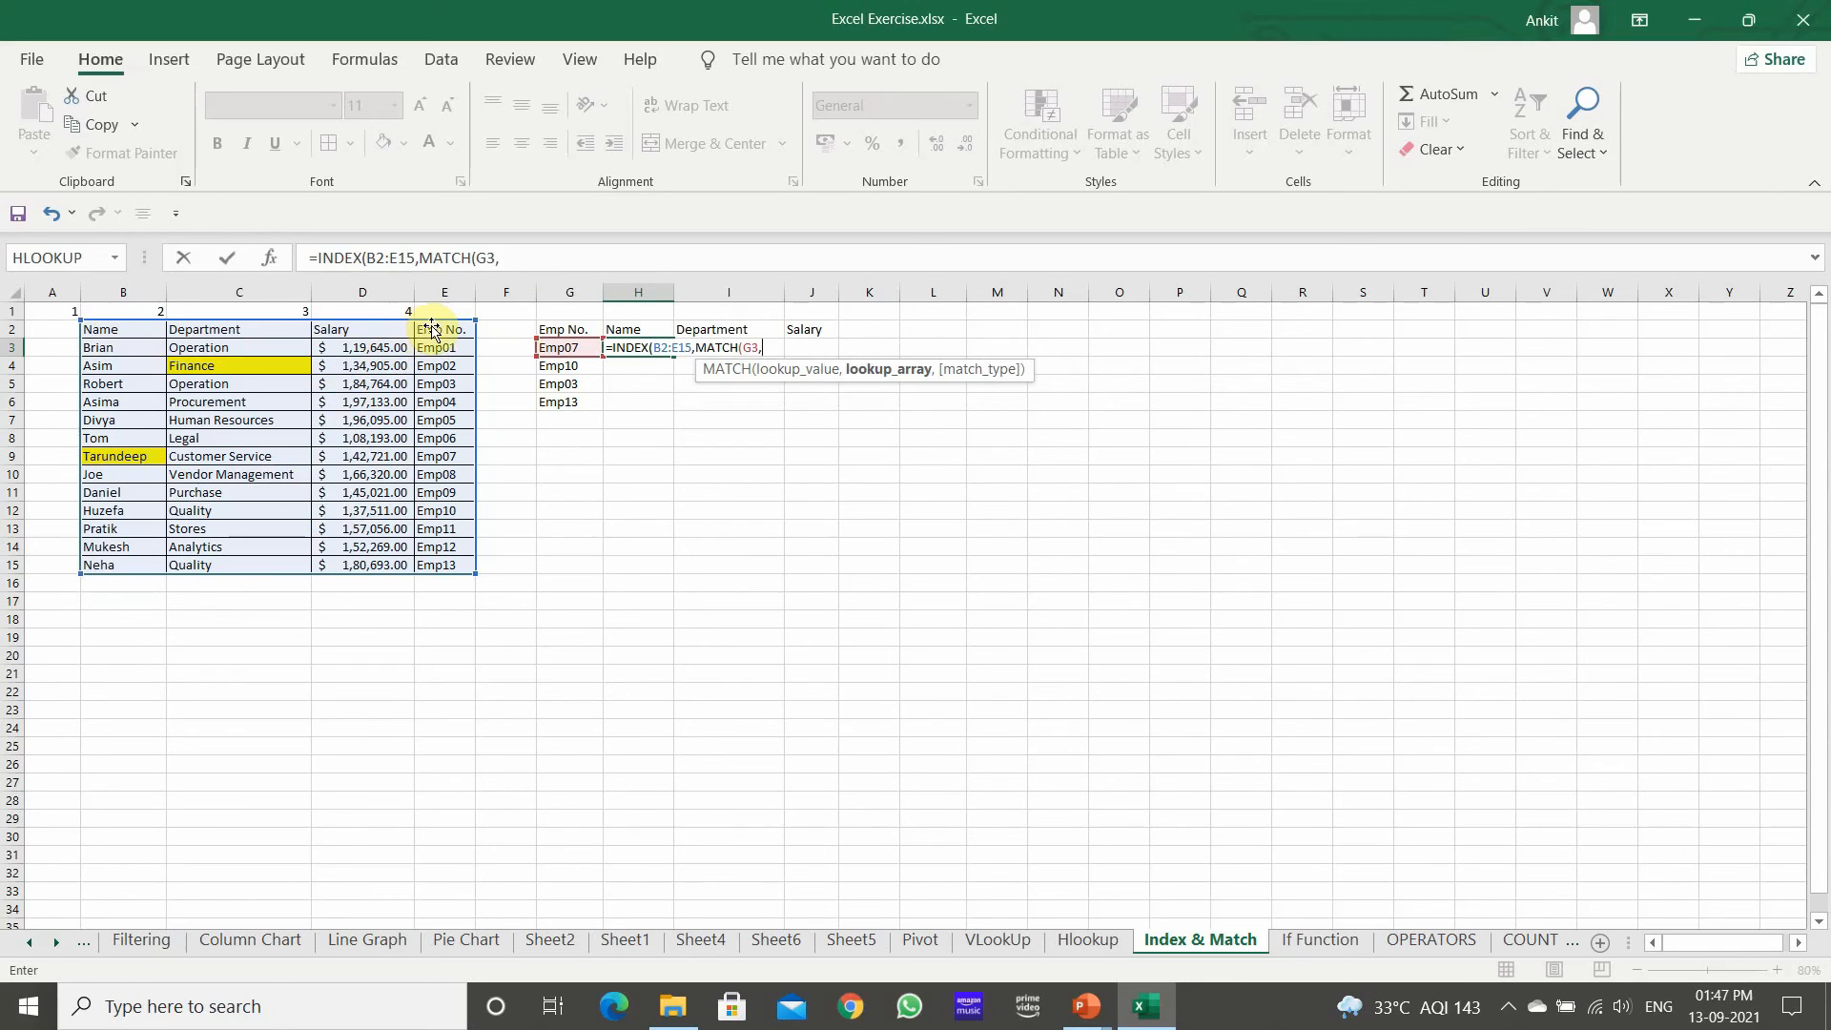
left_click_drag(449, 330, 445, 566)
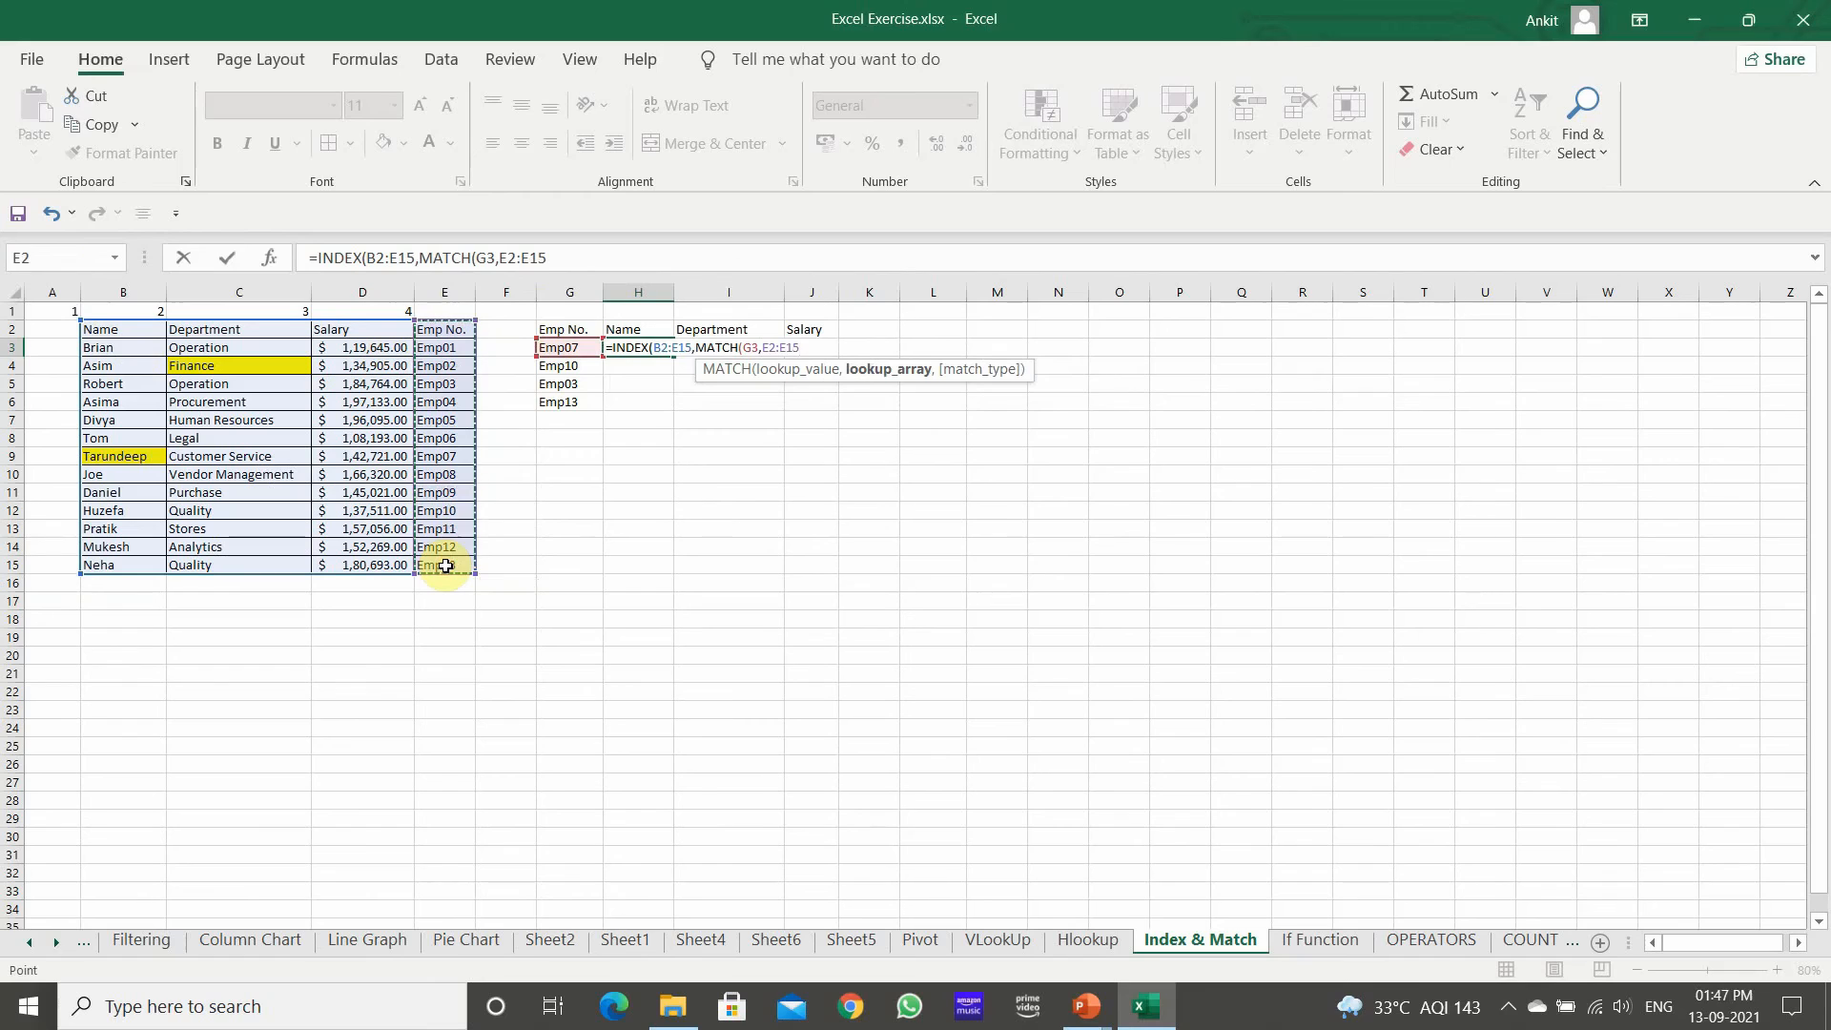
type(",0),")
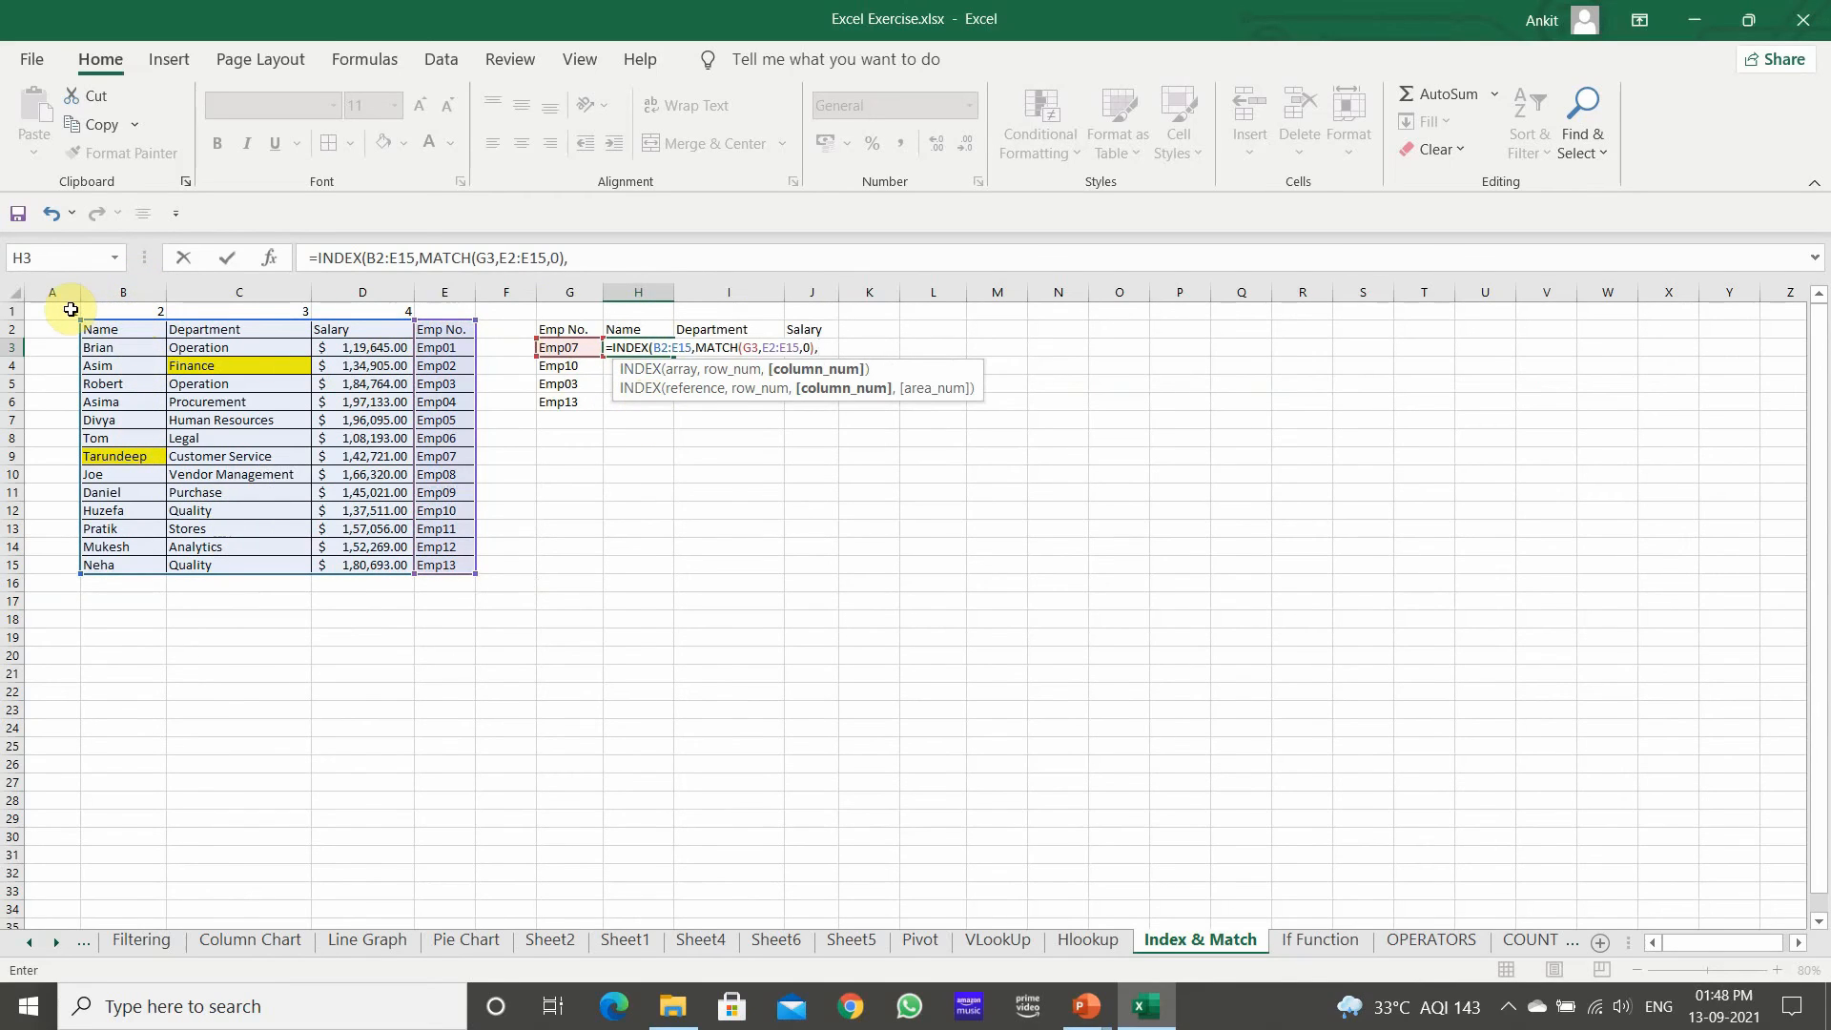
type(")")
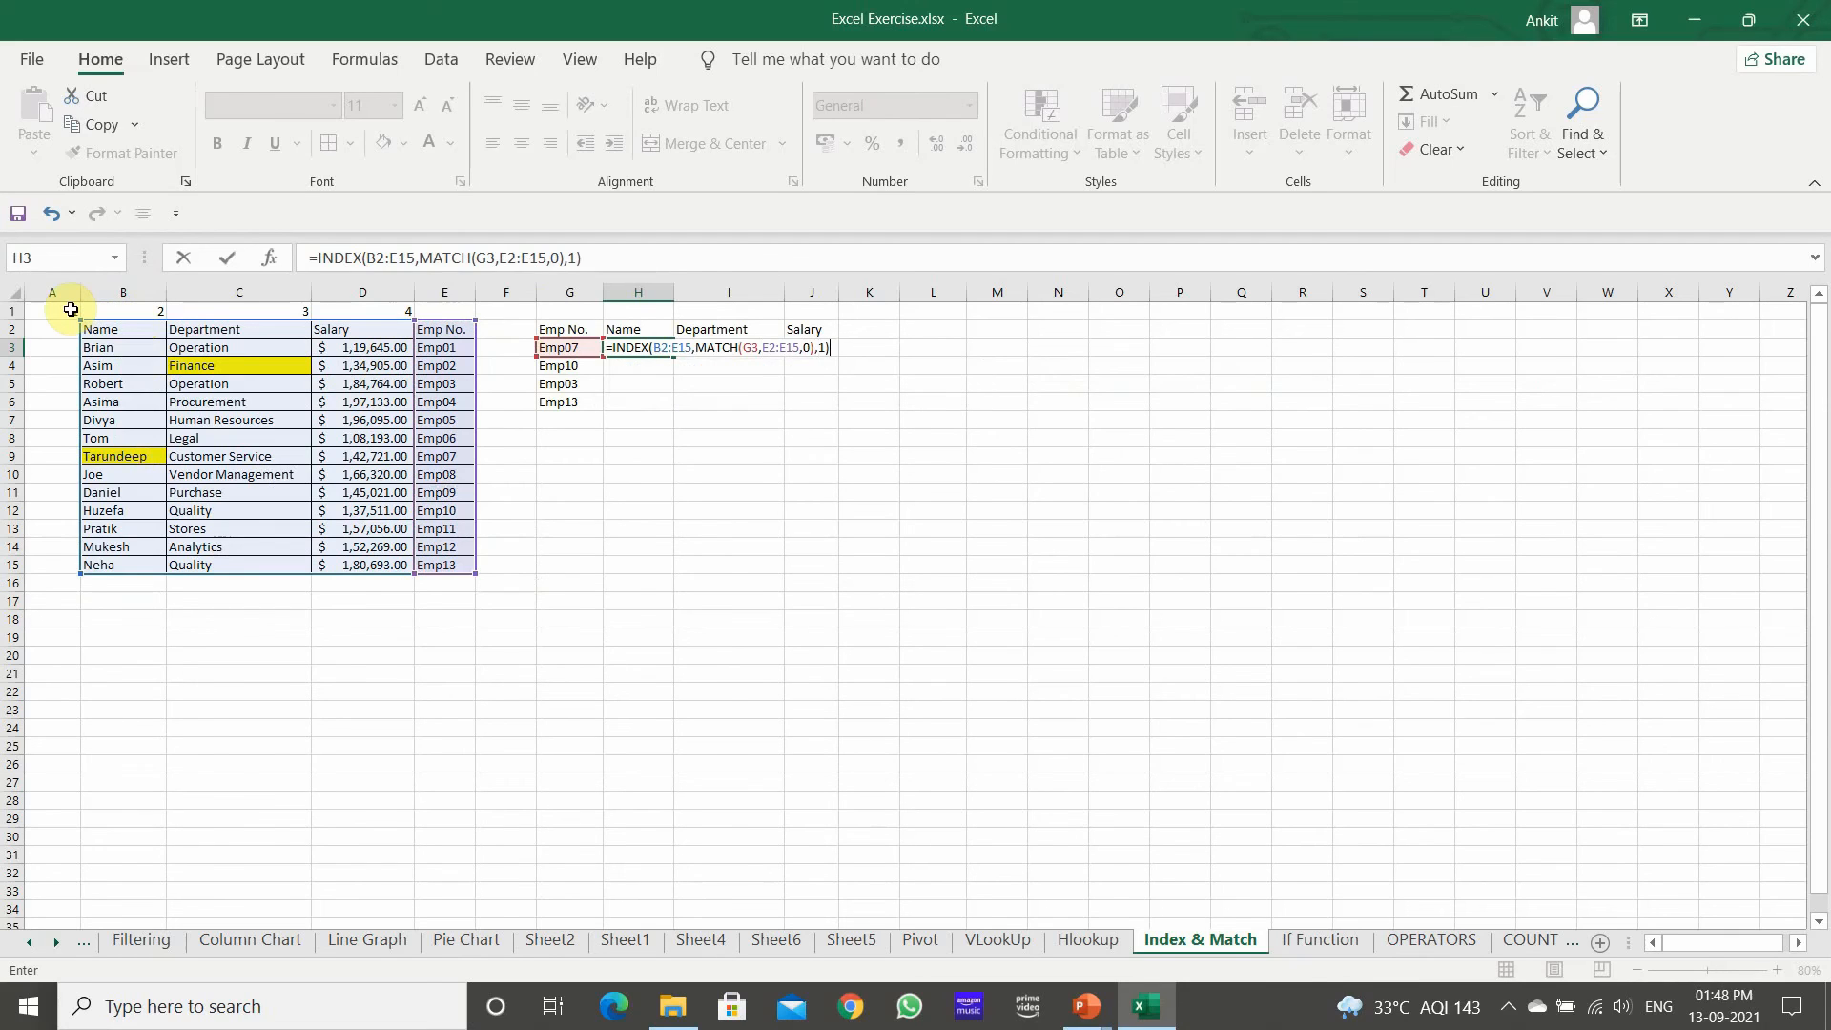
key("Return")
Clear the old column numbers in A1:D1 and fill B1:E1 with the series 1 to 4.
left_click_drag(70, 310, 386, 300)
key("Delete")
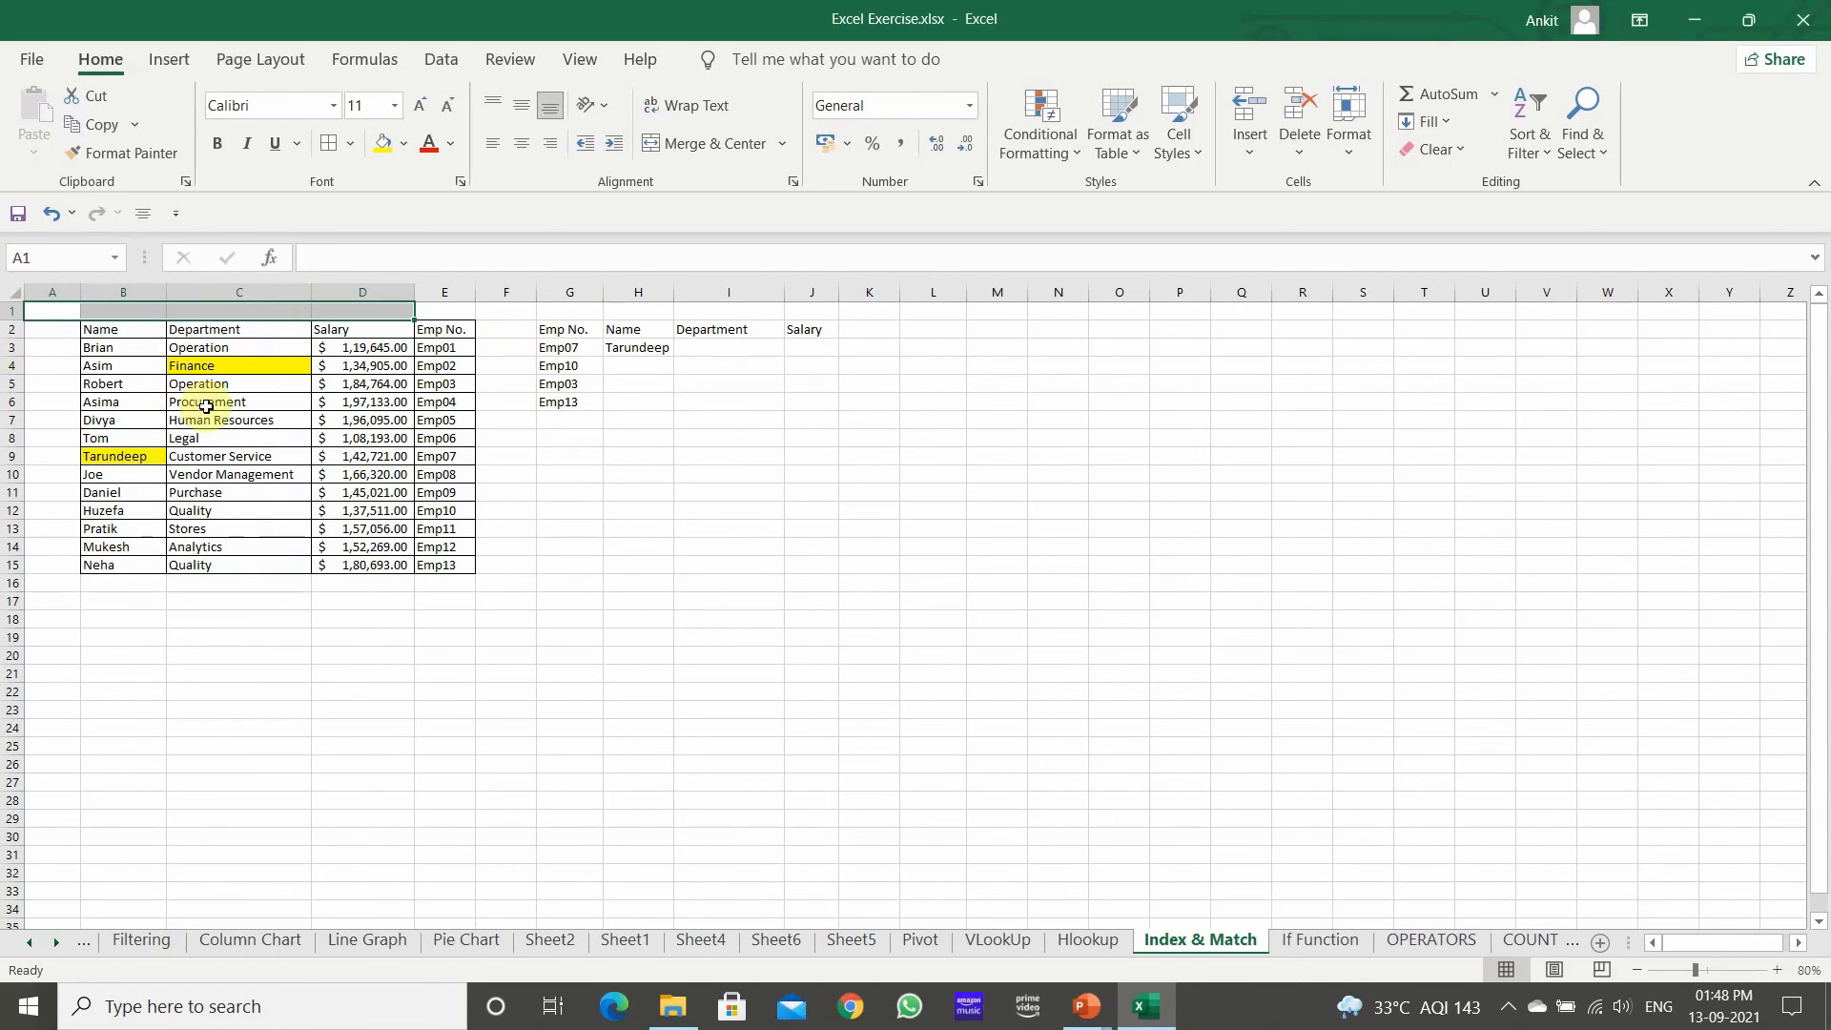
left_click(120, 311)
type("1")
key("Return")
left_click(153, 309)
left_click_drag(168, 318, 477, 315)
left_click(500, 335)
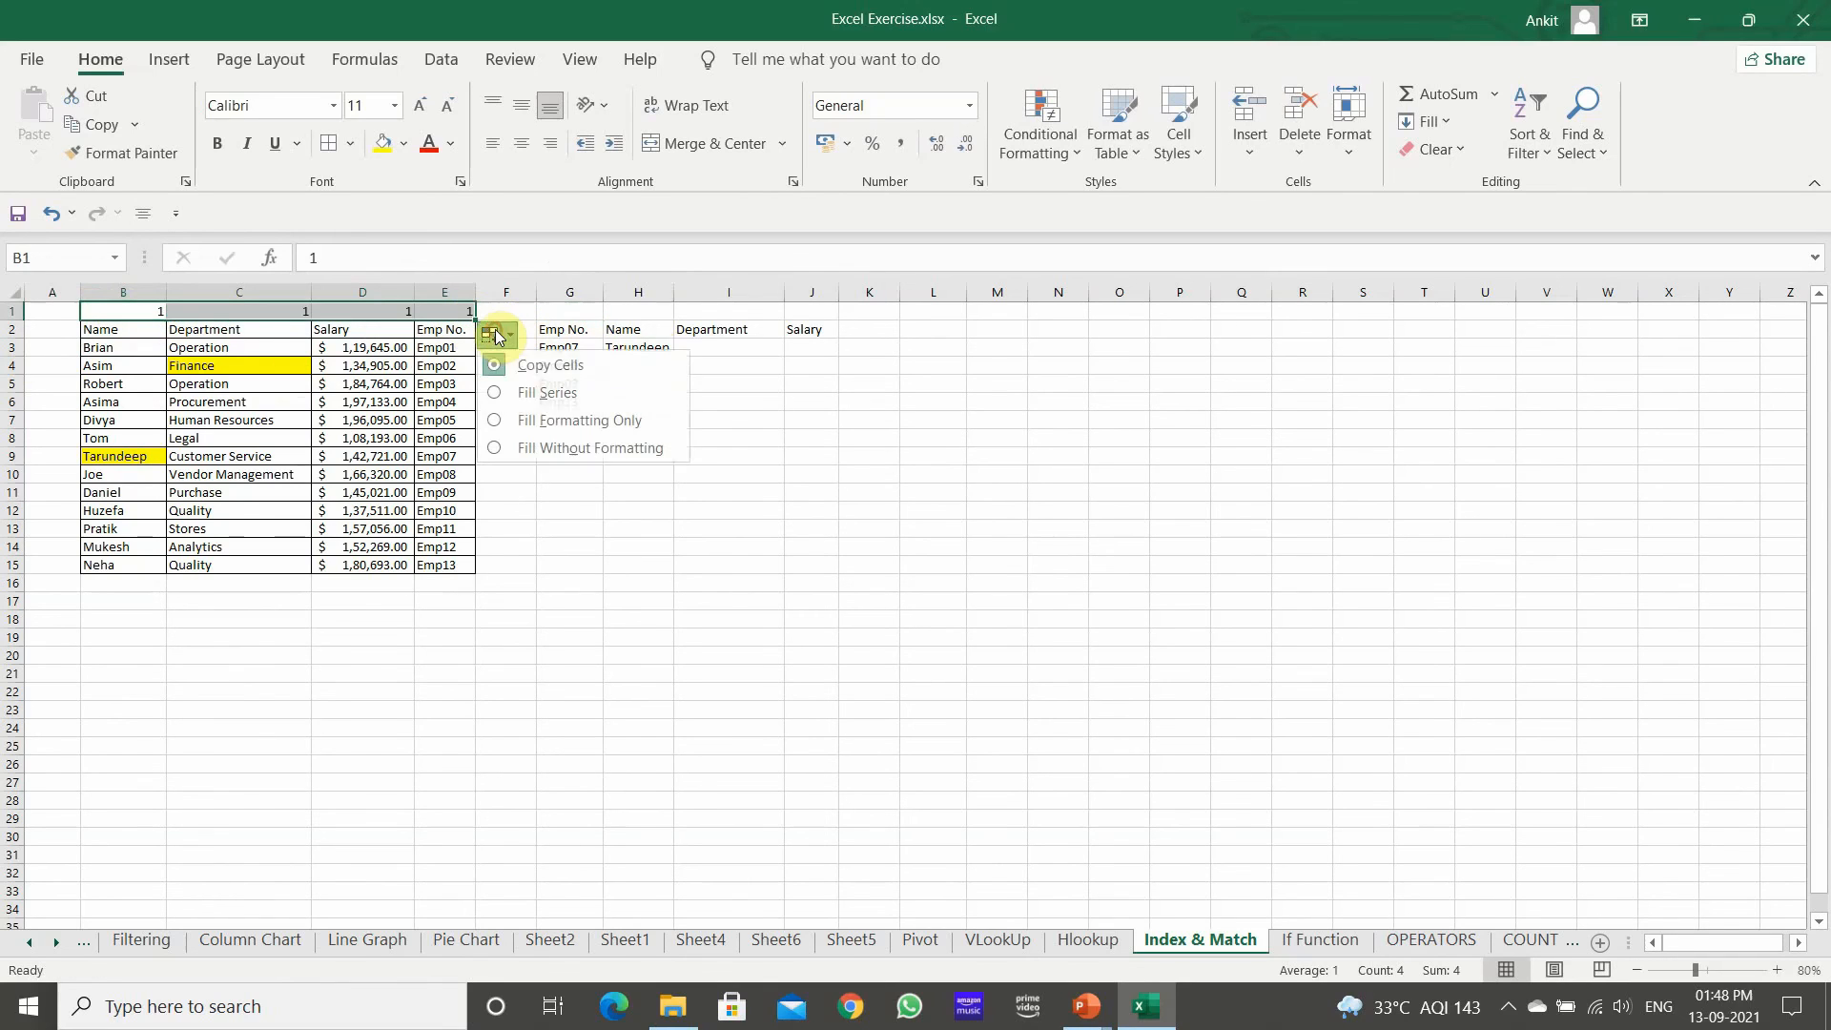
left_click(505, 386)
left_click(506, 547)
Make the INDEX array in the H3 formula absolute as $B$2:$E$15.
left_click(615, 348)
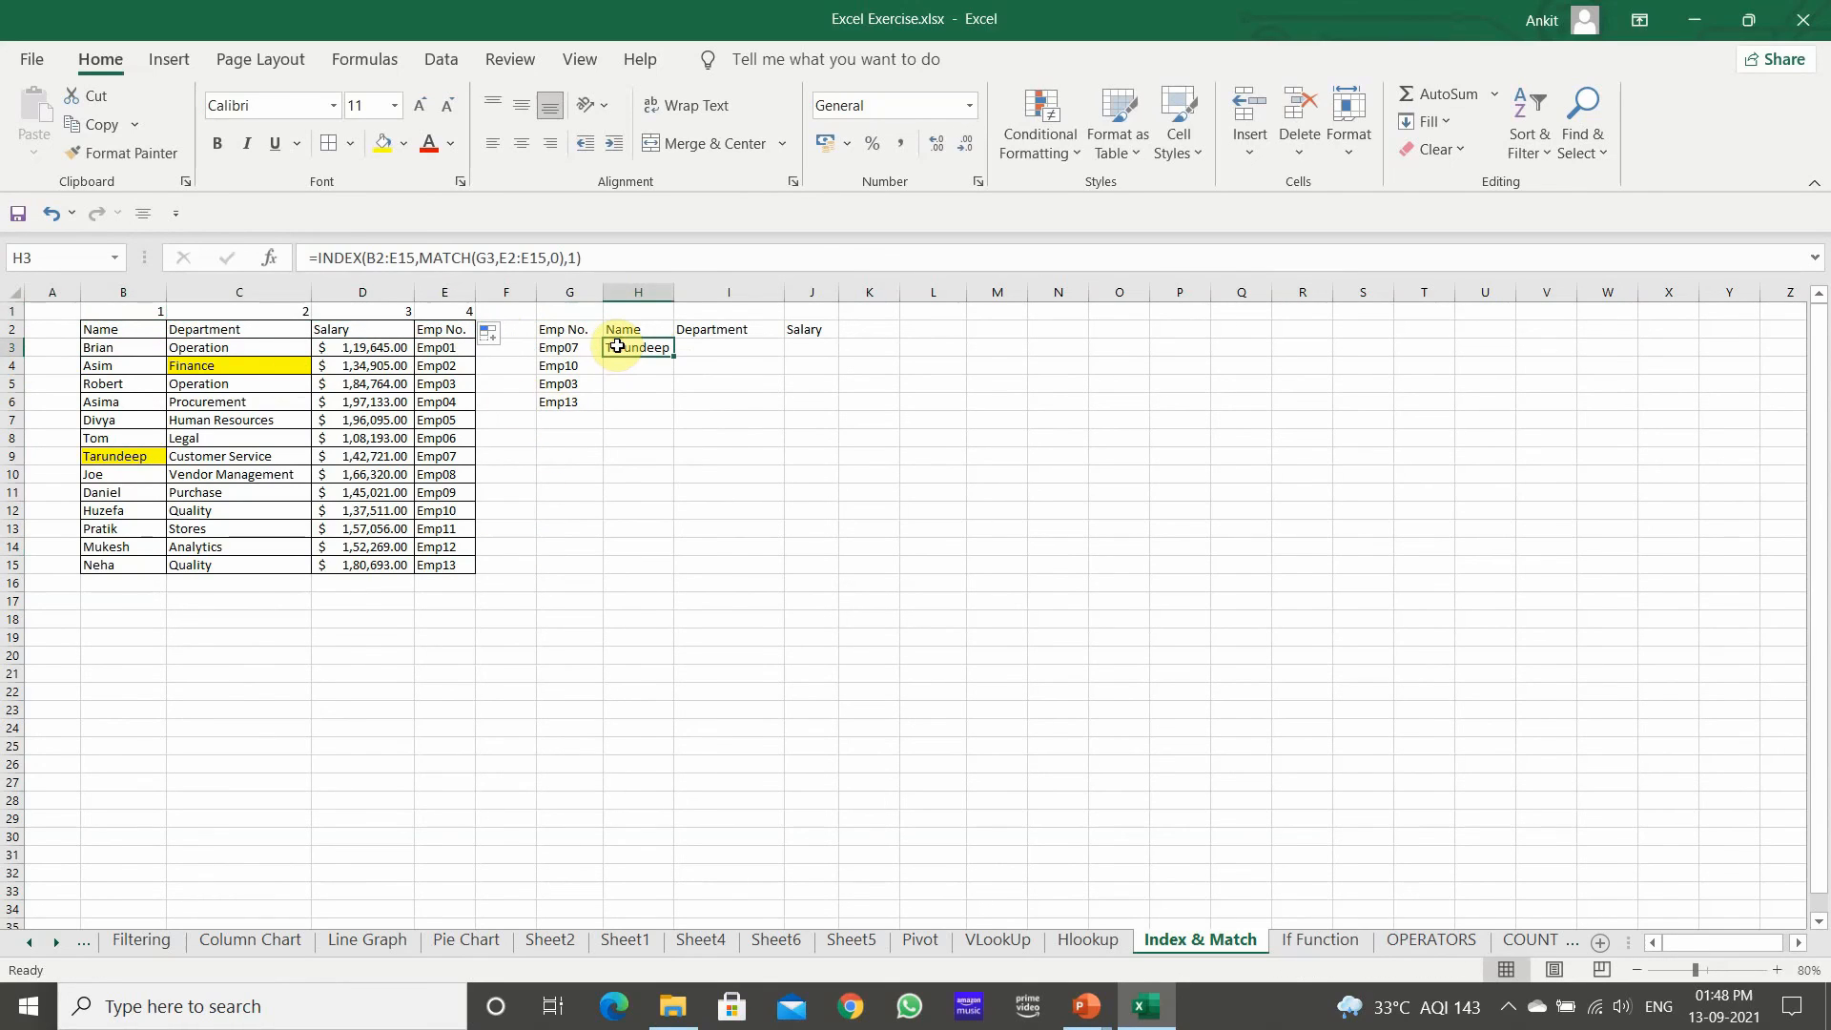
left_click(372, 256)
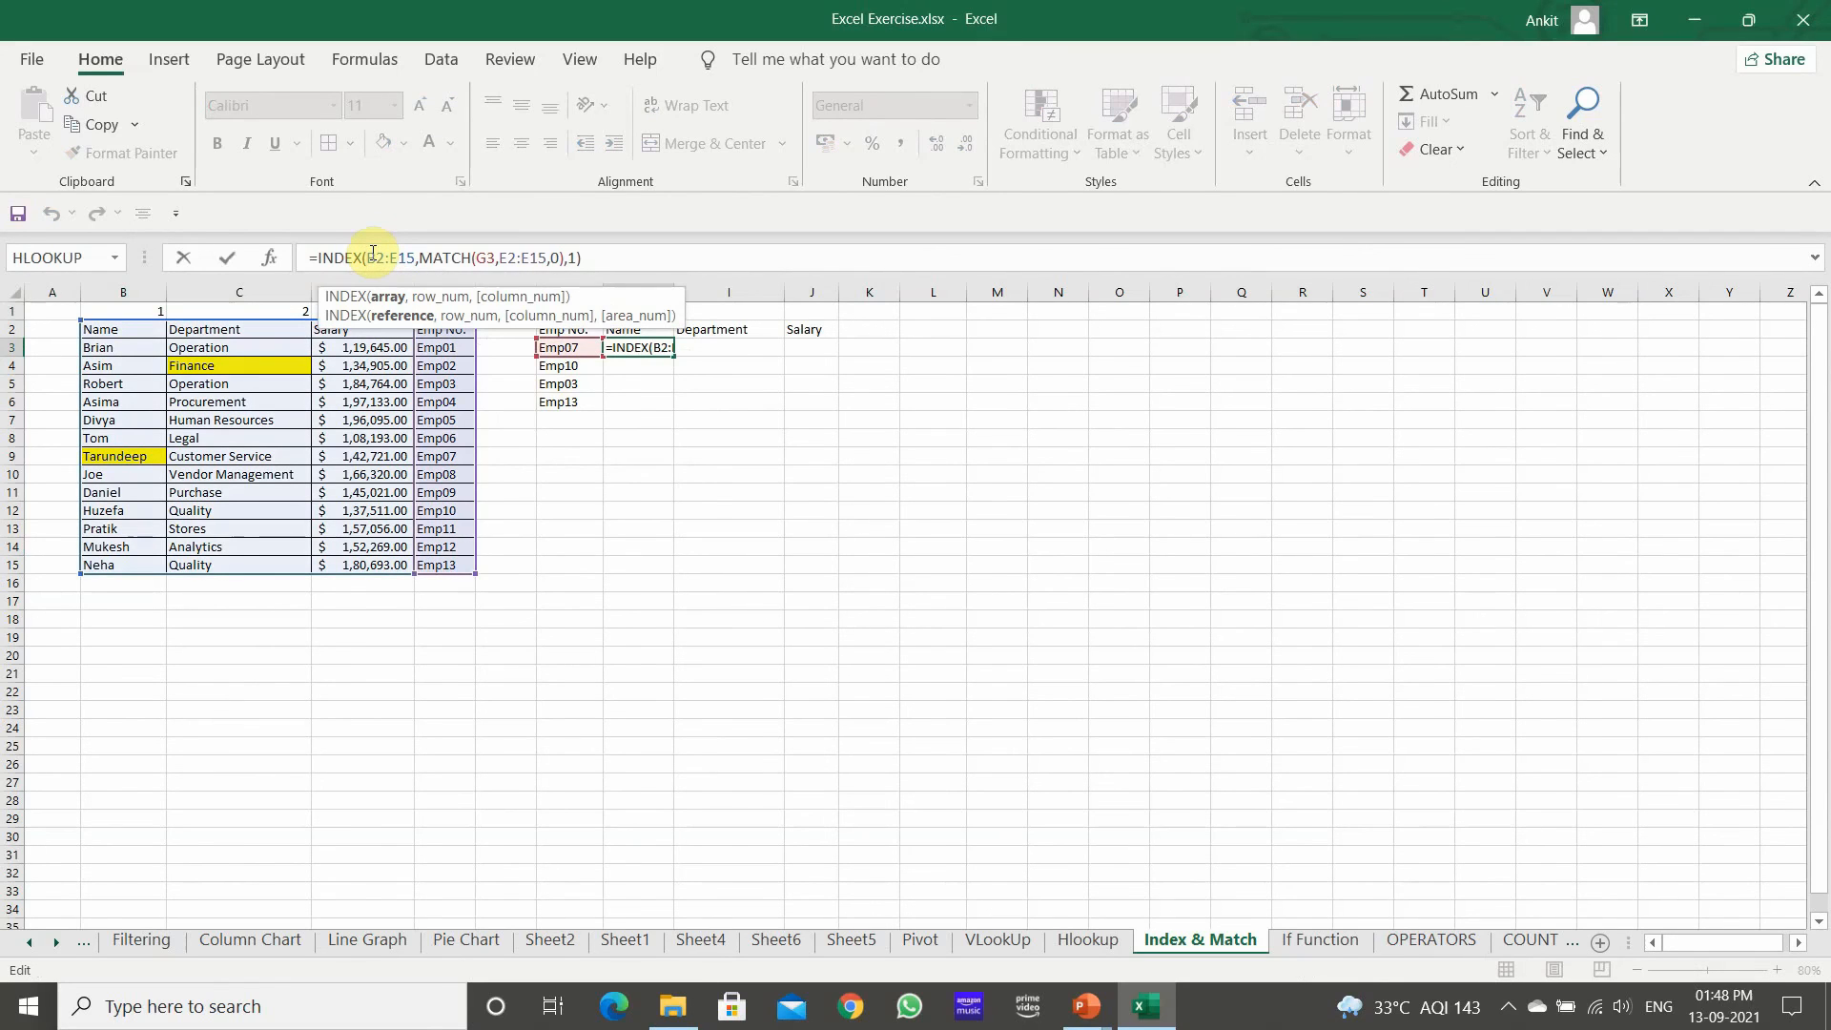
type("$")
left_click(385, 258)
type("$")
left_click(409, 258)
type("$")
left_click(424, 258)
type("$")
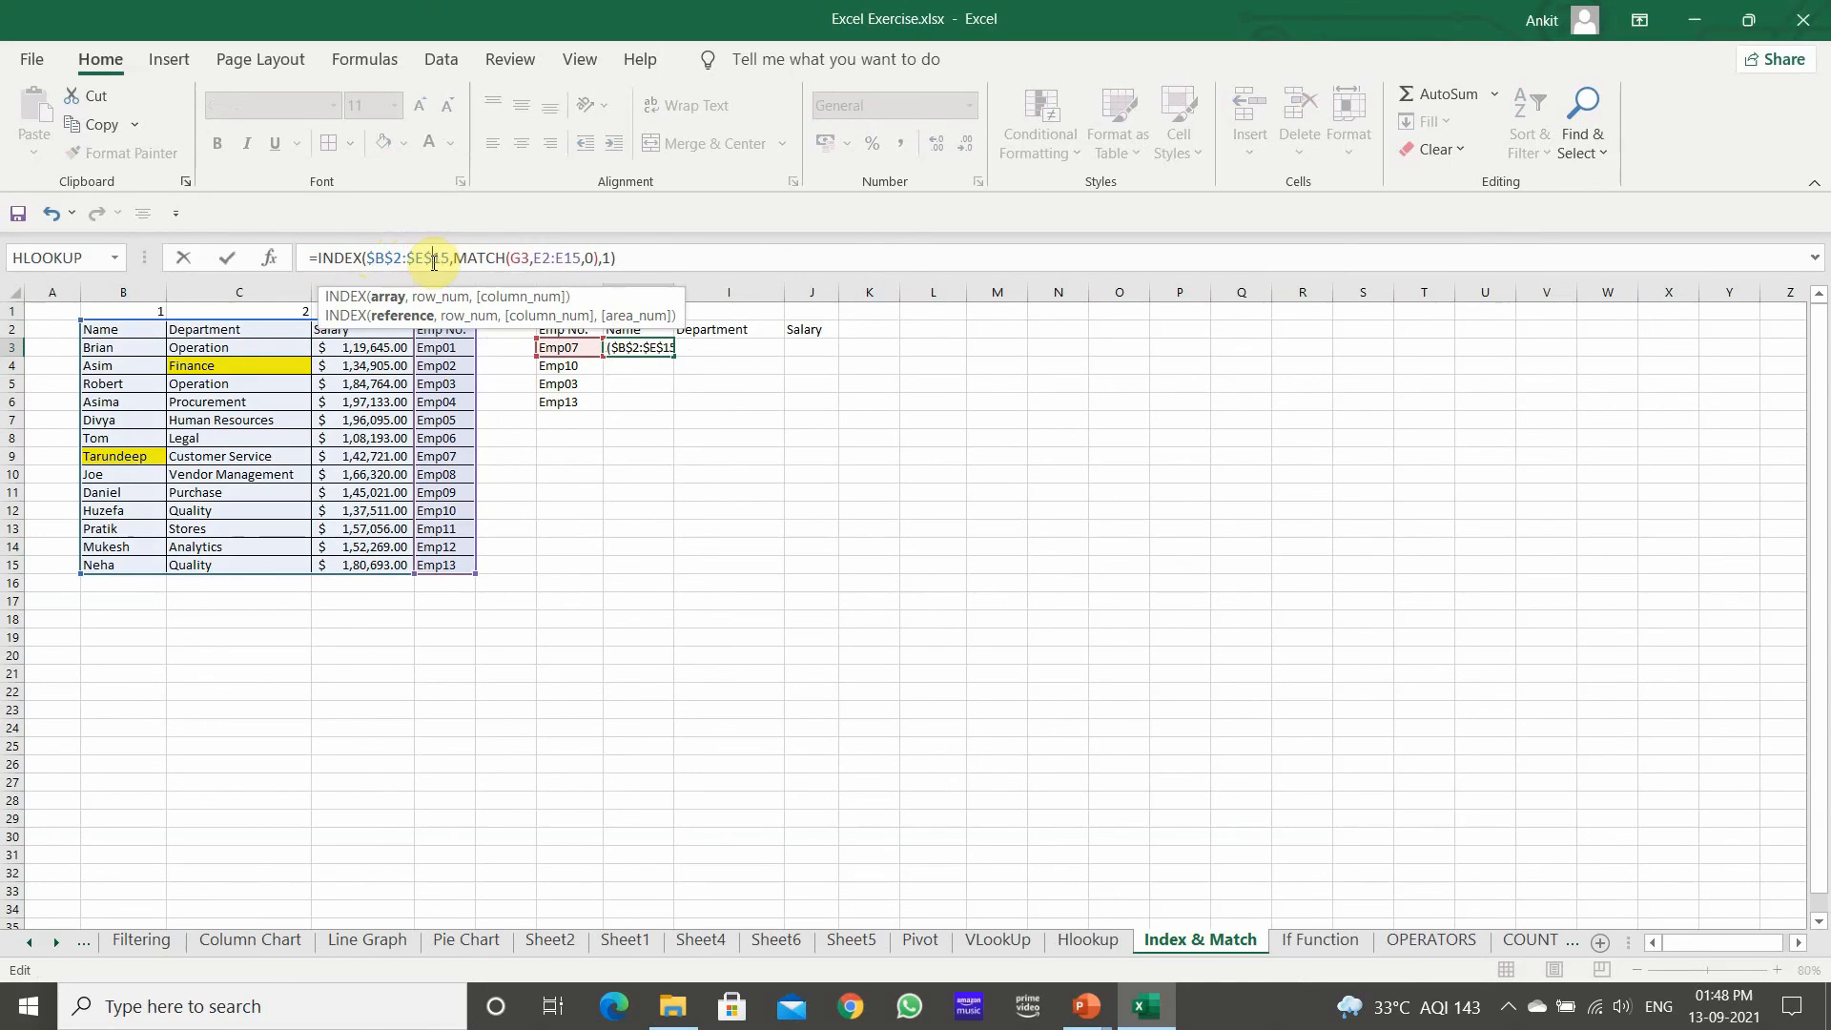
Lock the MATCH references in the H3 formula as $G3 for the lookup value and $E$2:$E$15 for the lookup array.
left_click(511, 257)
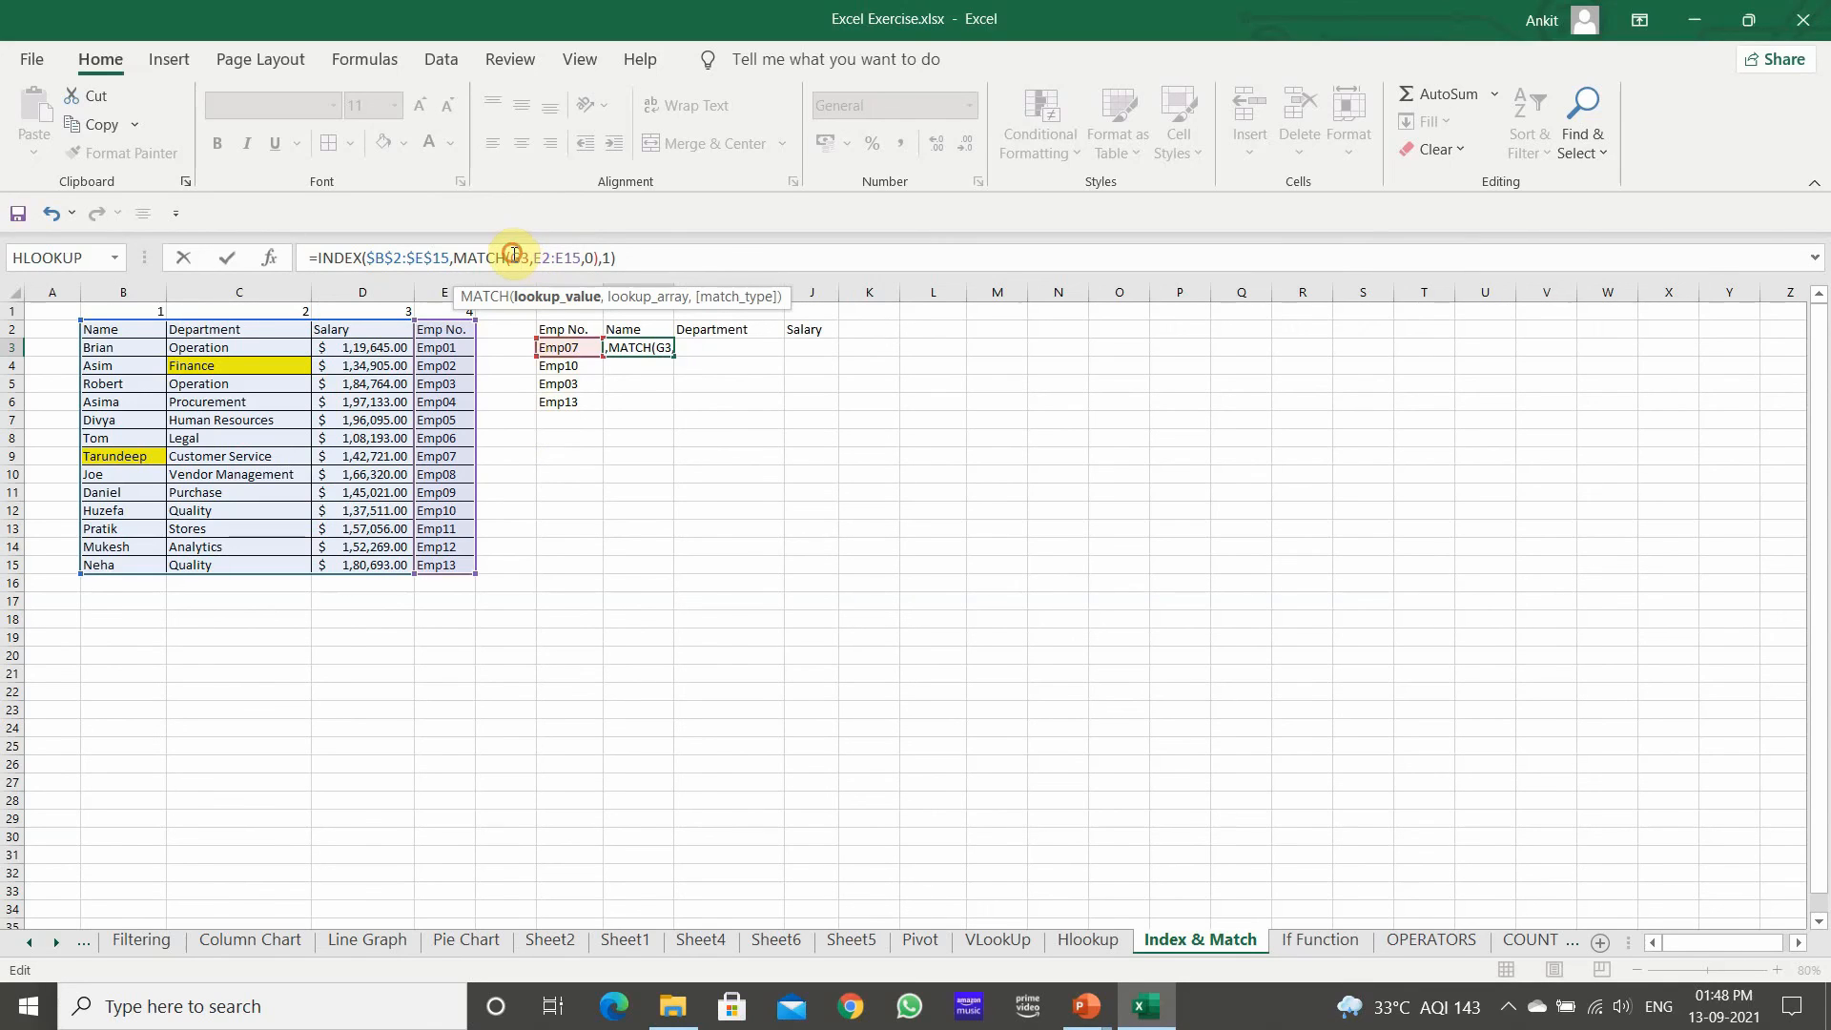
type("$")
left_click(548, 257)
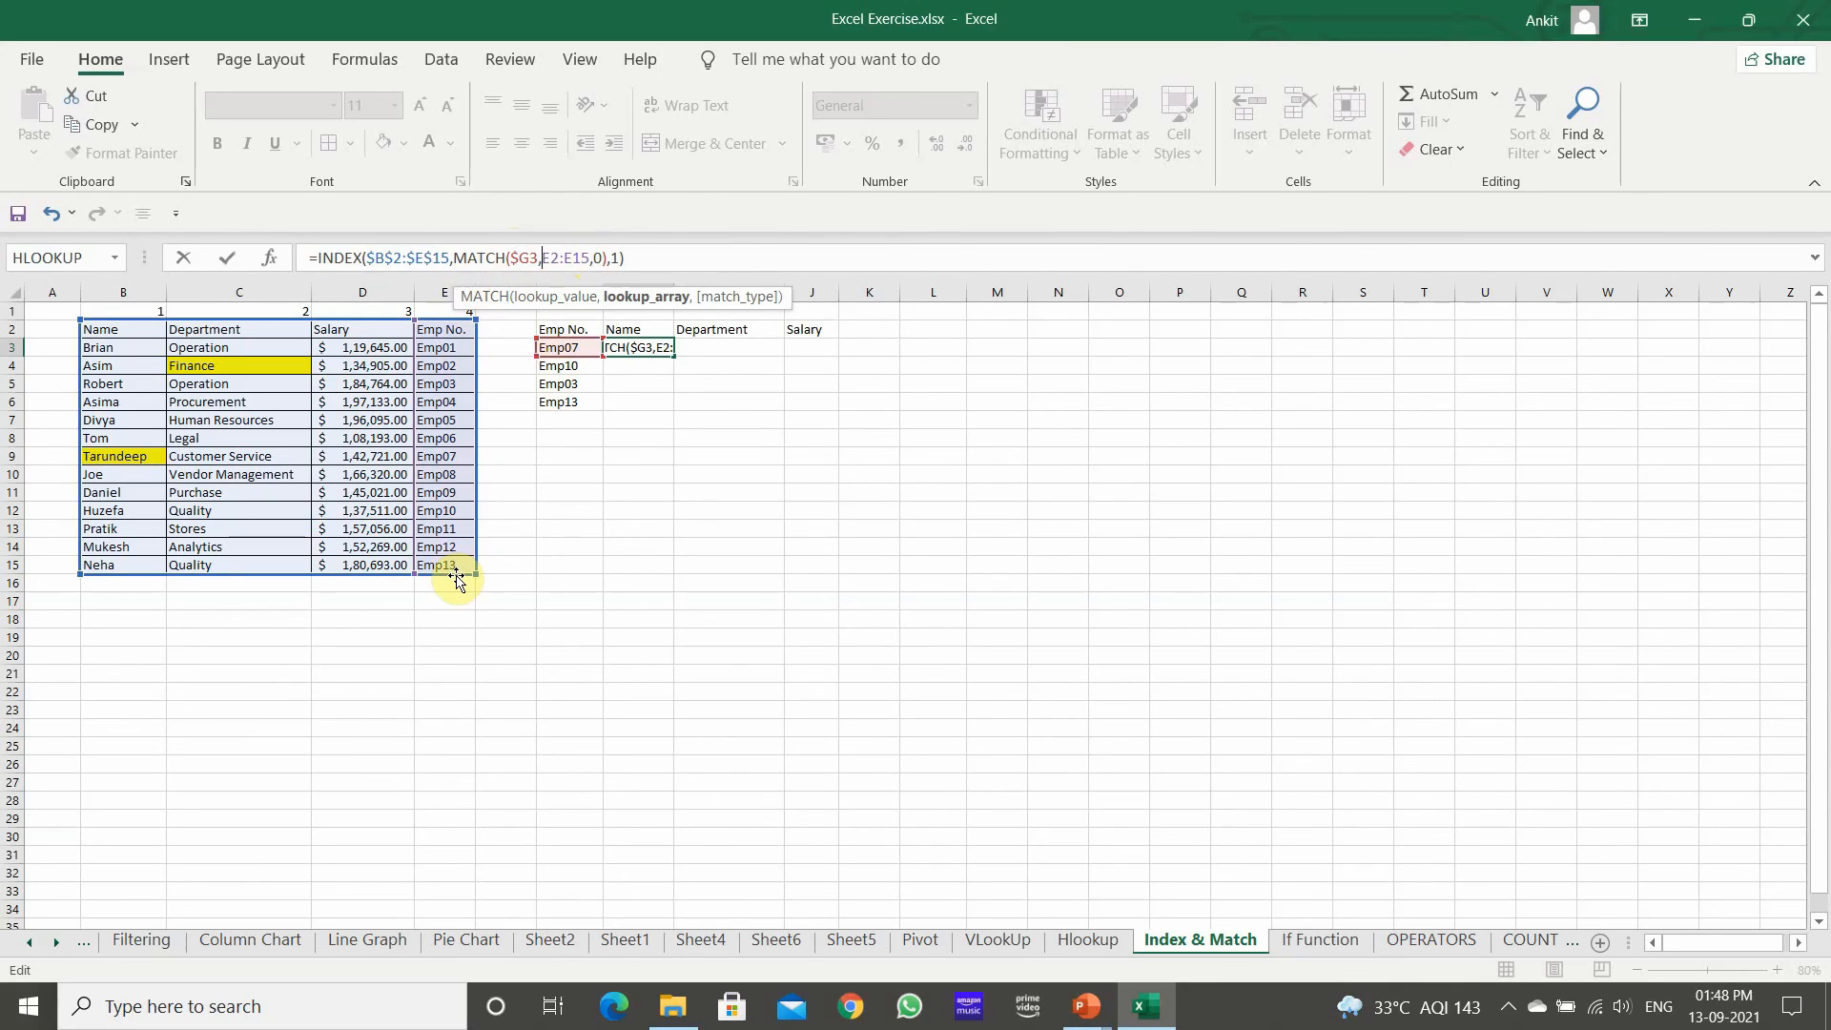
type("$")
left_click(559, 258)
type("$E$")
left_click(584, 258)
type("$E$")
left_click(603, 258)
type("$E$")
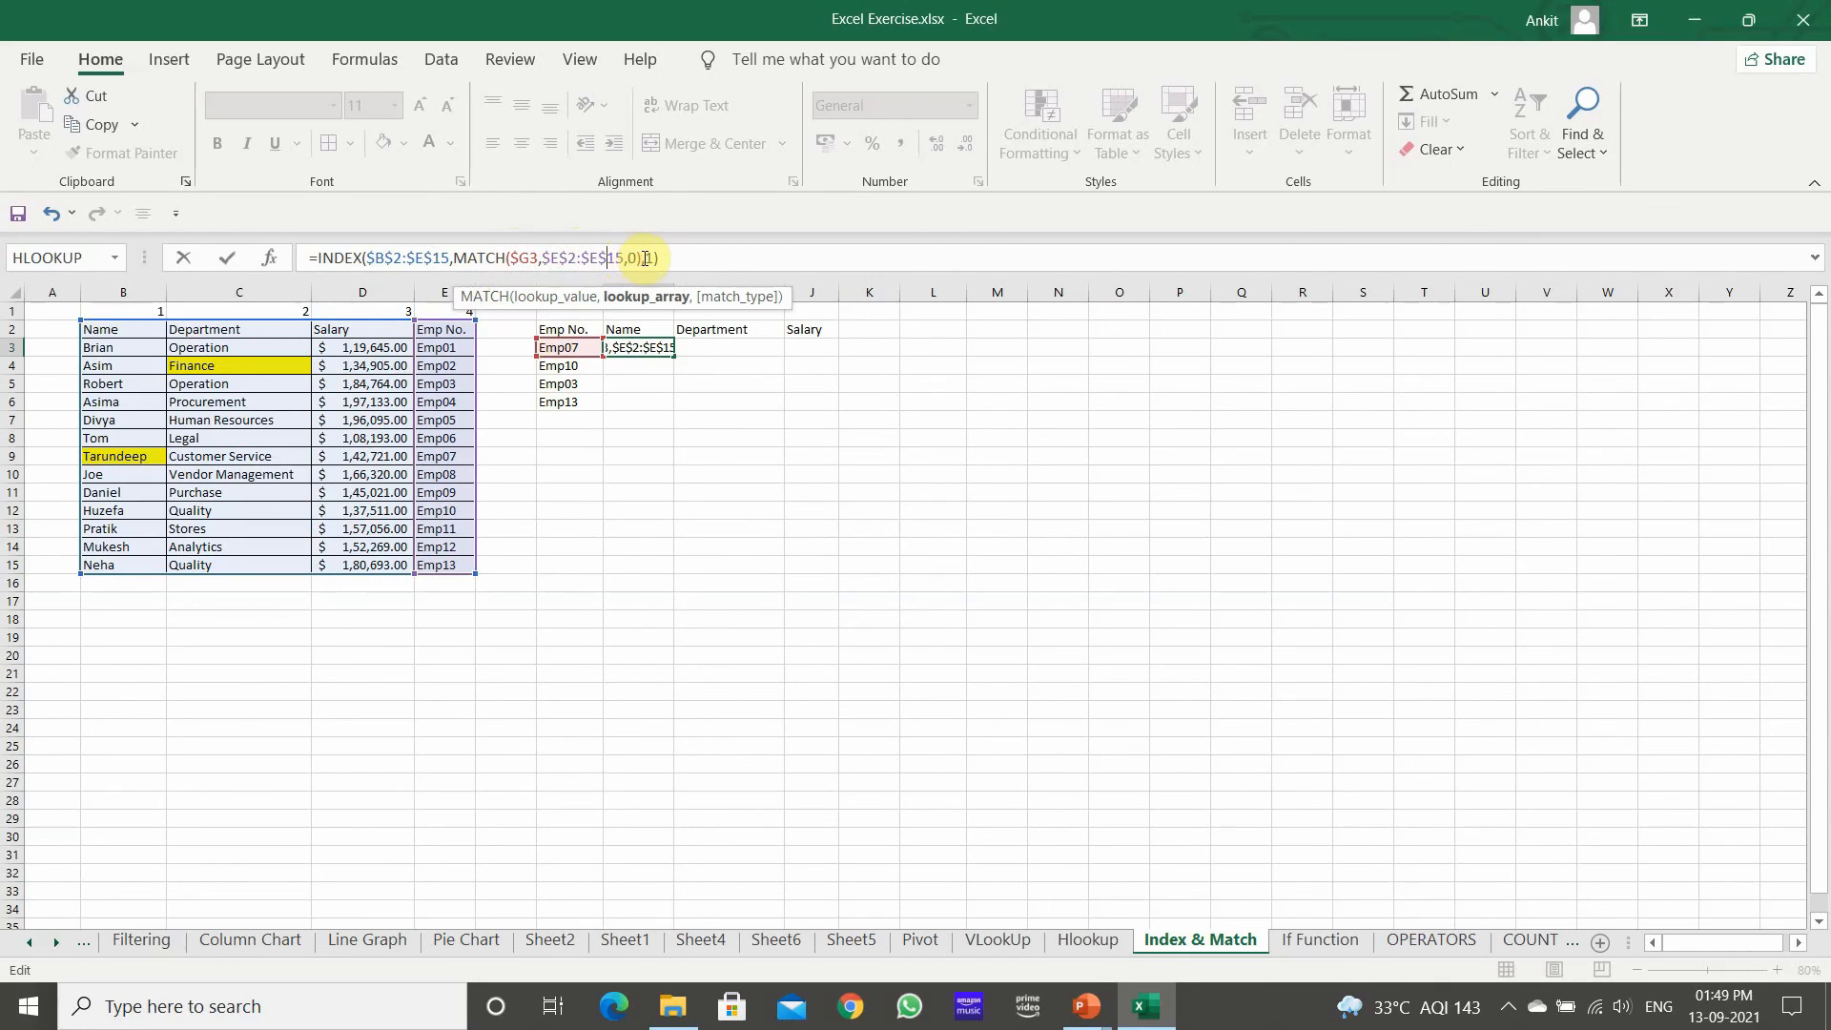
Replace the fixed column number in the H3 formula with the row-locked reference B$1 and commit it.
left_click(652, 258)
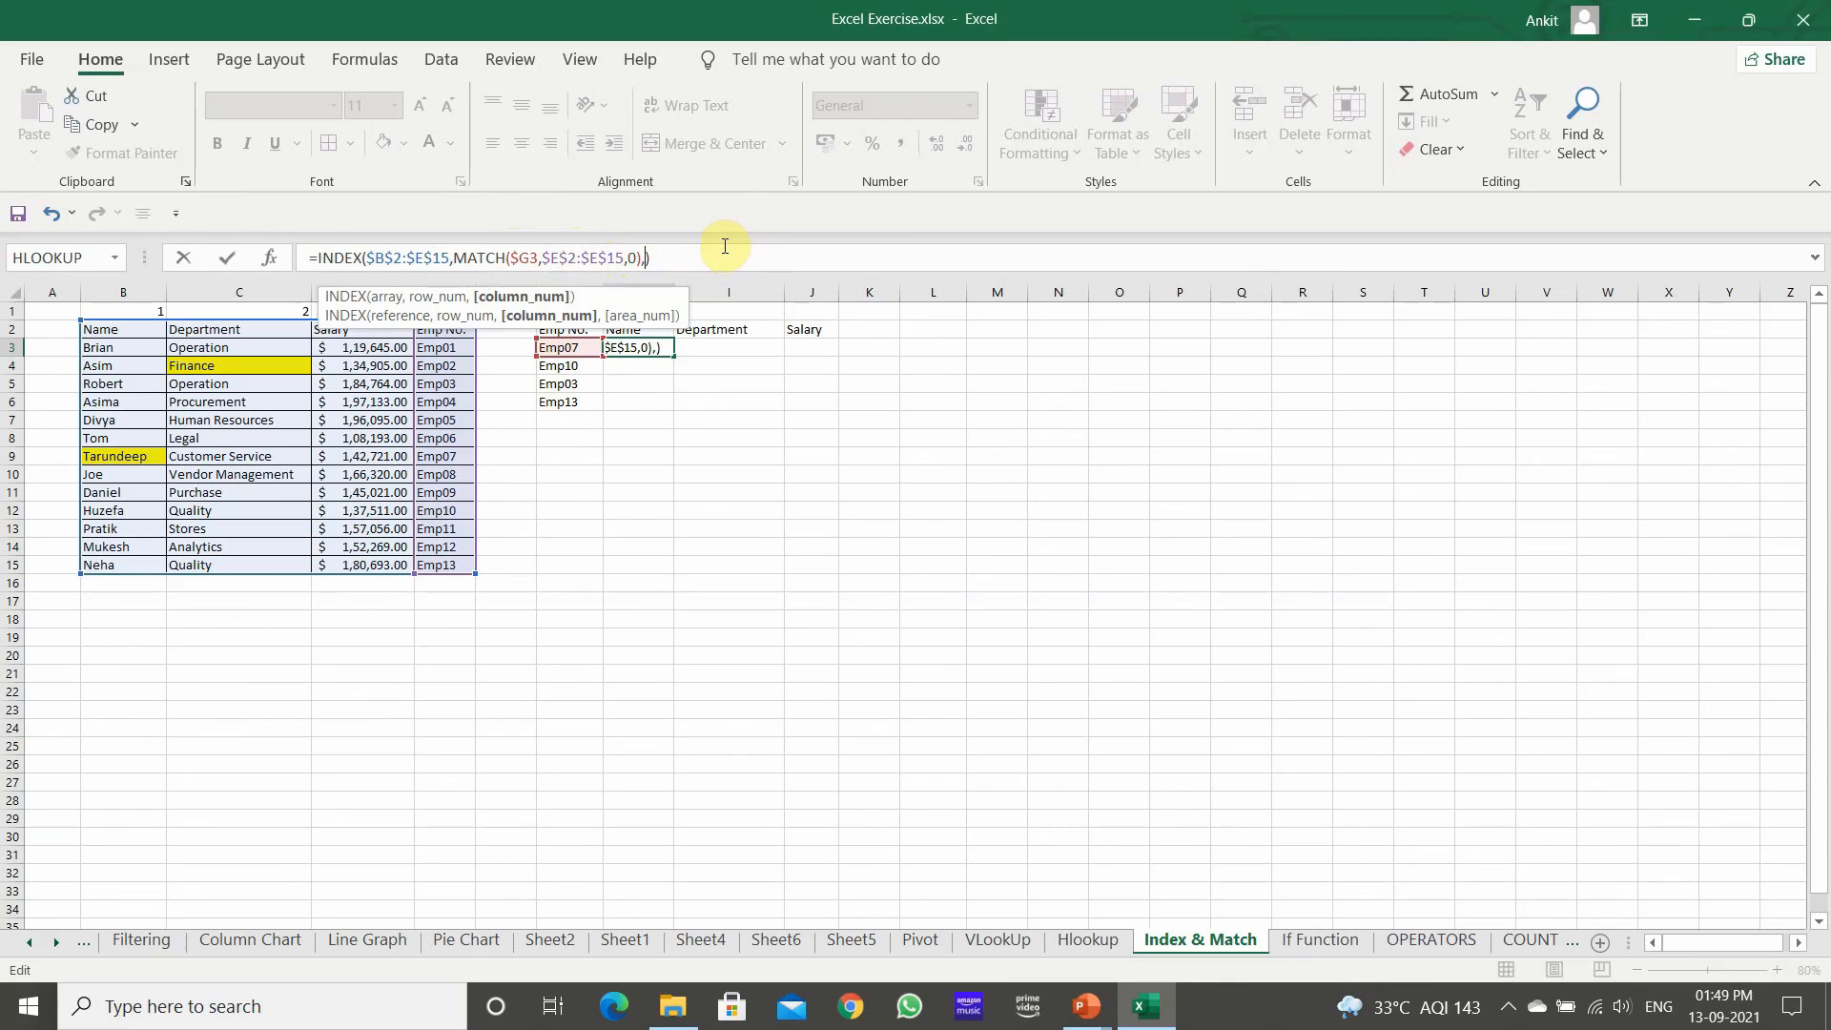
left_click(119, 311)
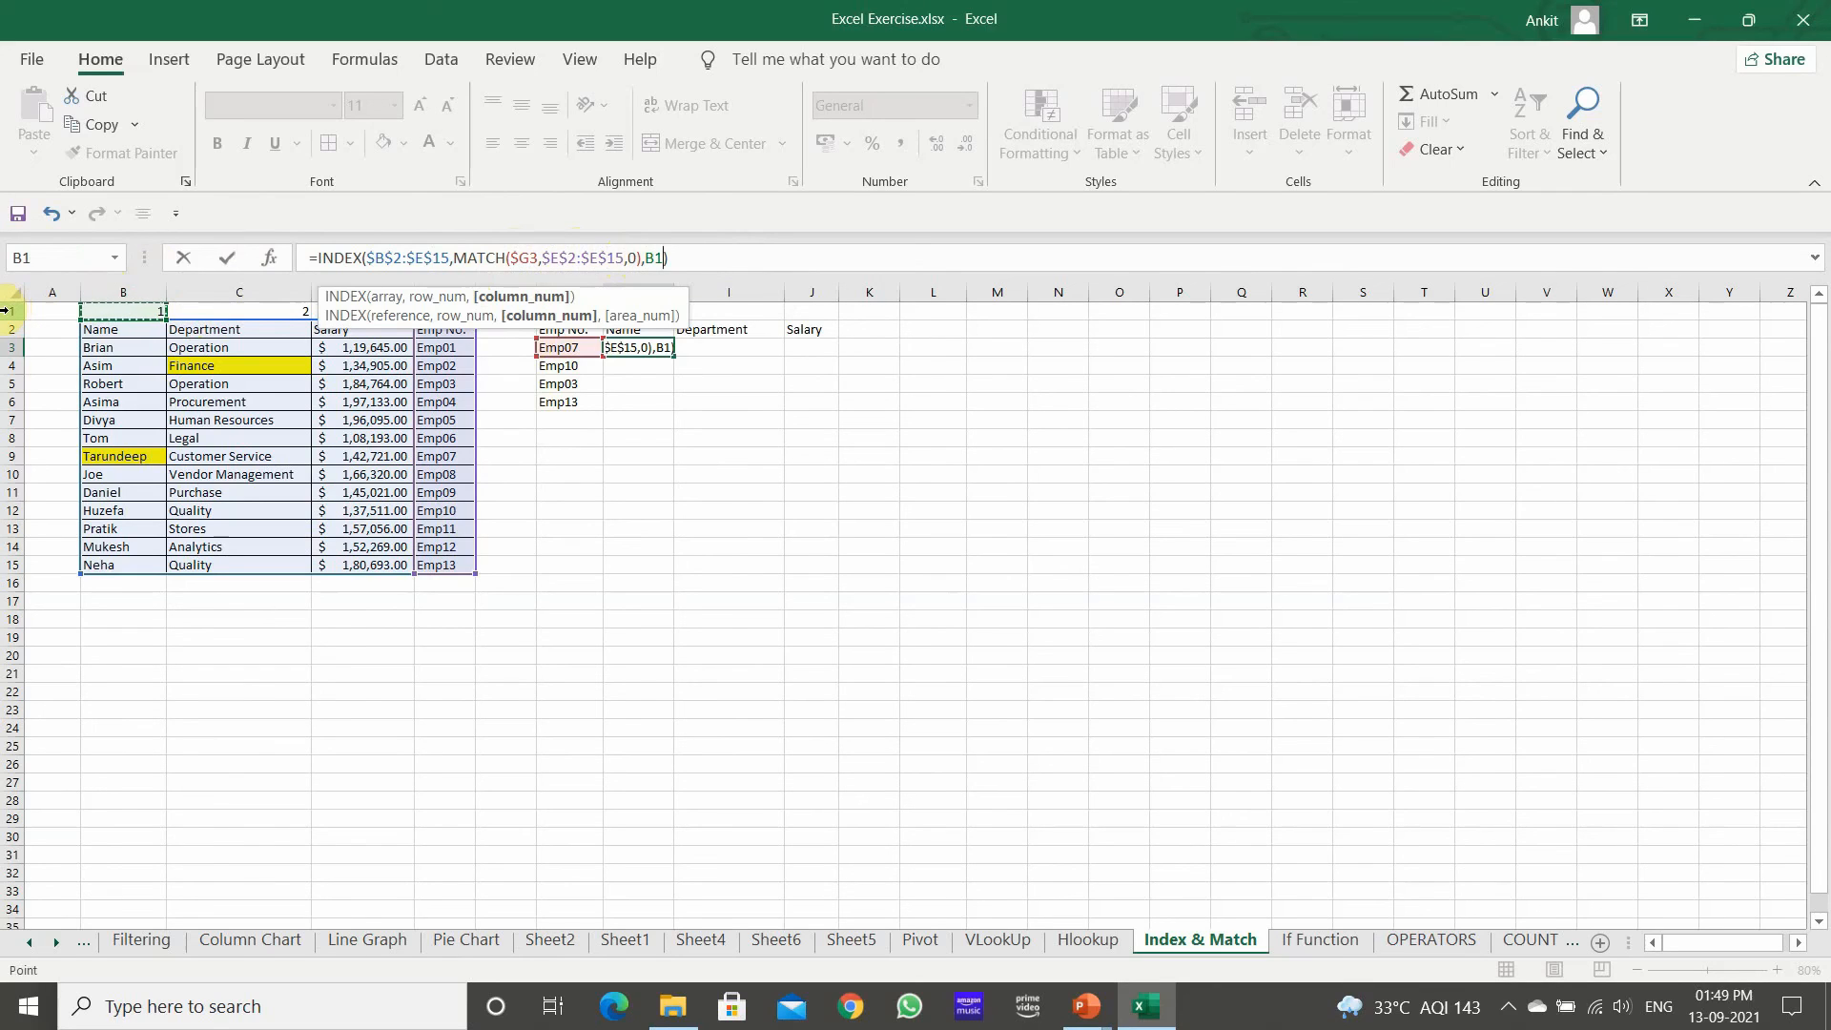
left_click(658, 257)
type("$")
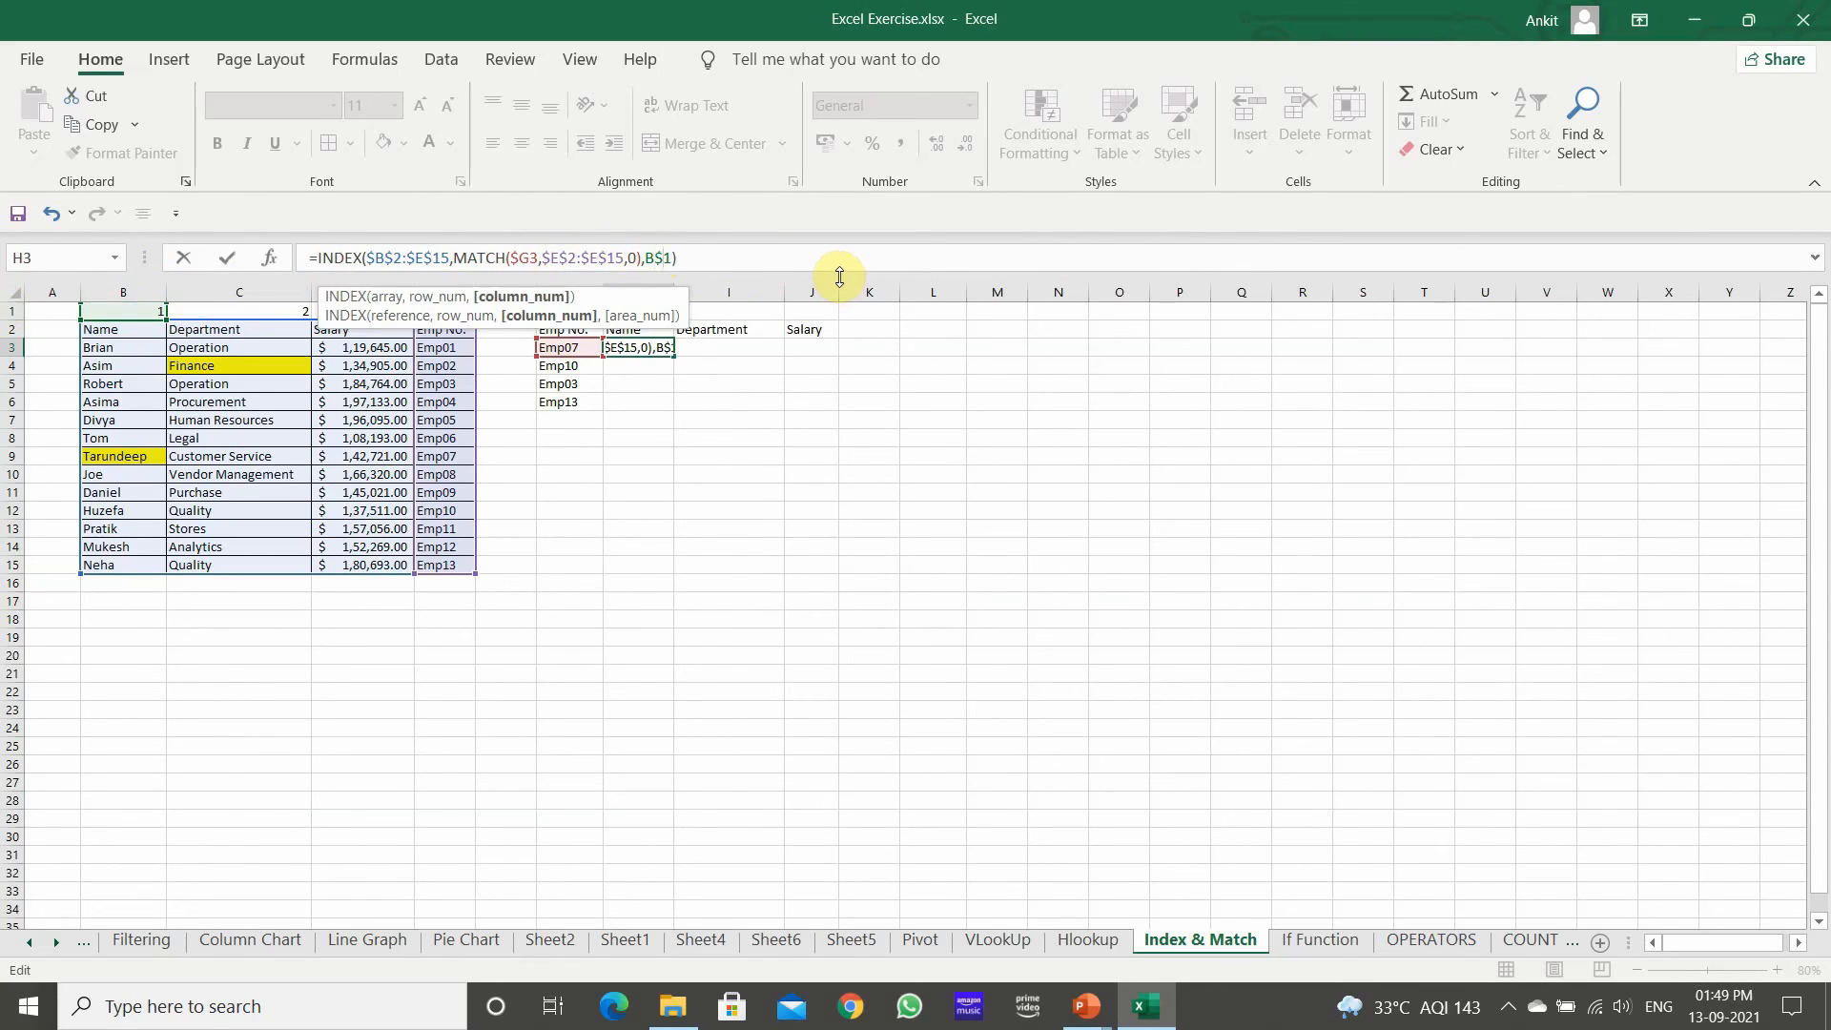
key("Return")
Fill the H3 formula across to J3 and down to row 6.
left_click(665, 349)
left_click_drag(680, 360, 838, 356)
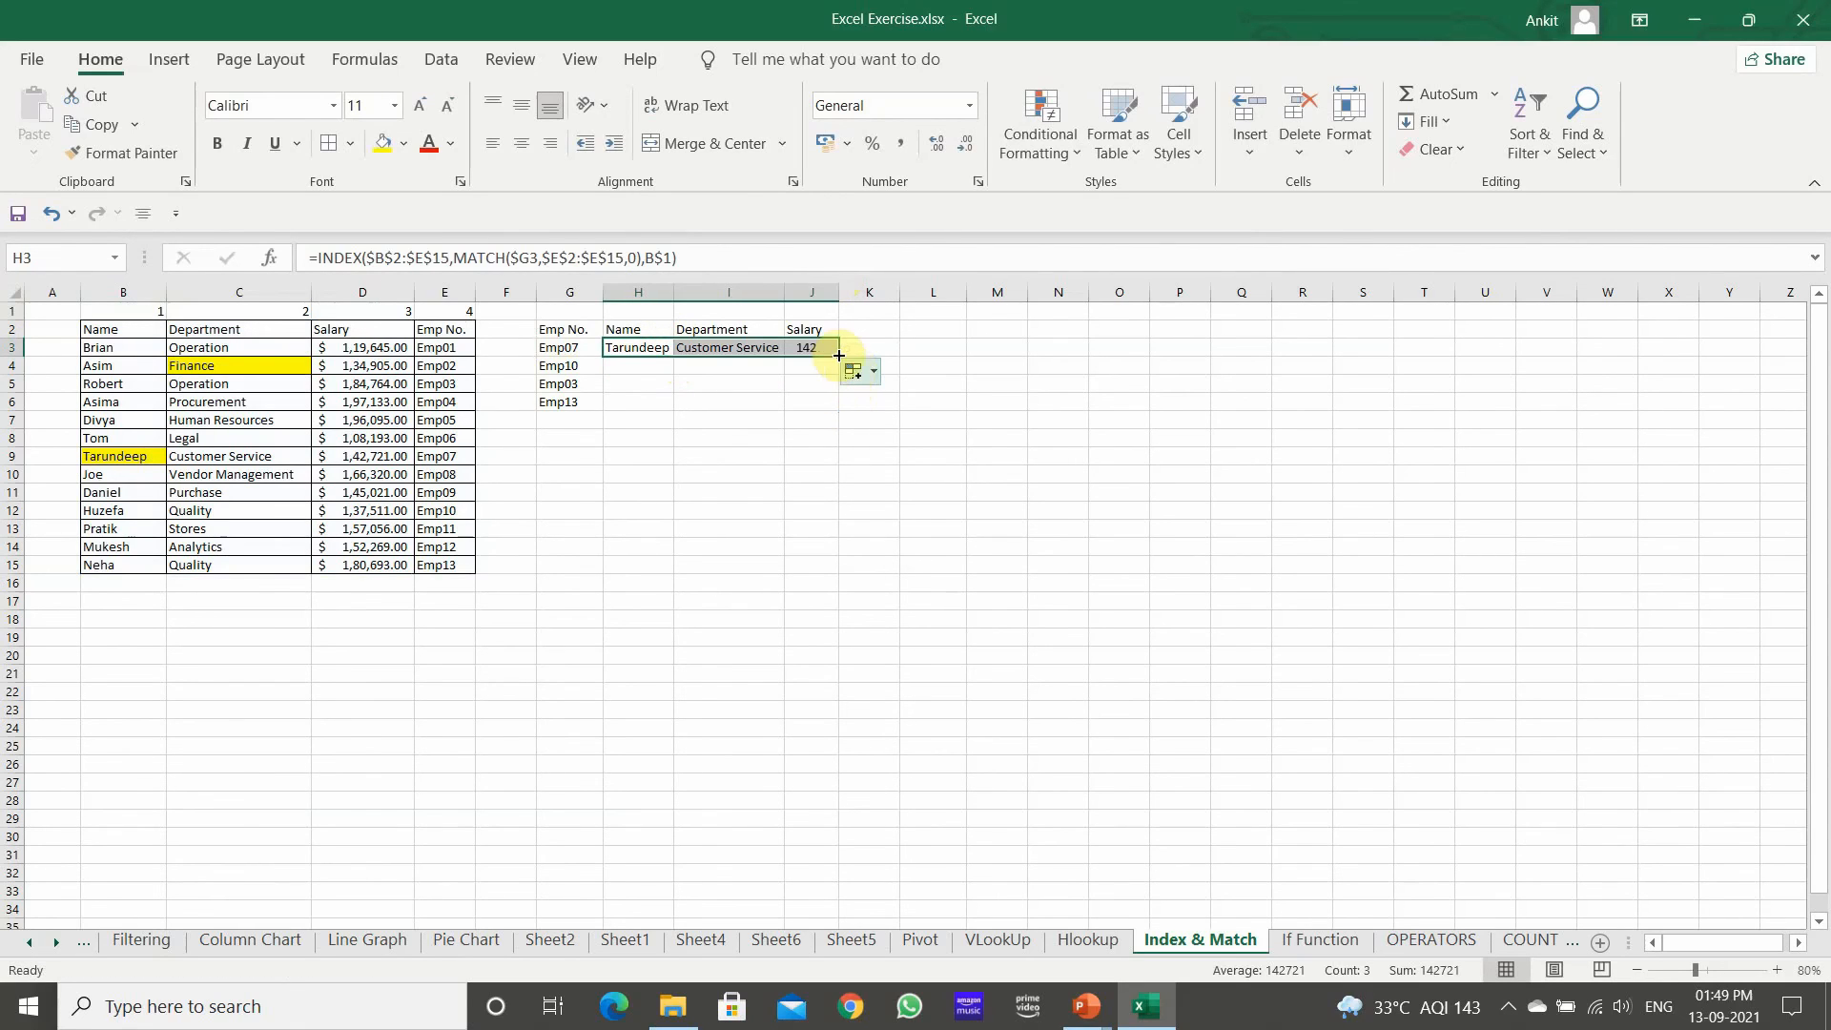
double_click(839, 356)
left_click(777, 476)
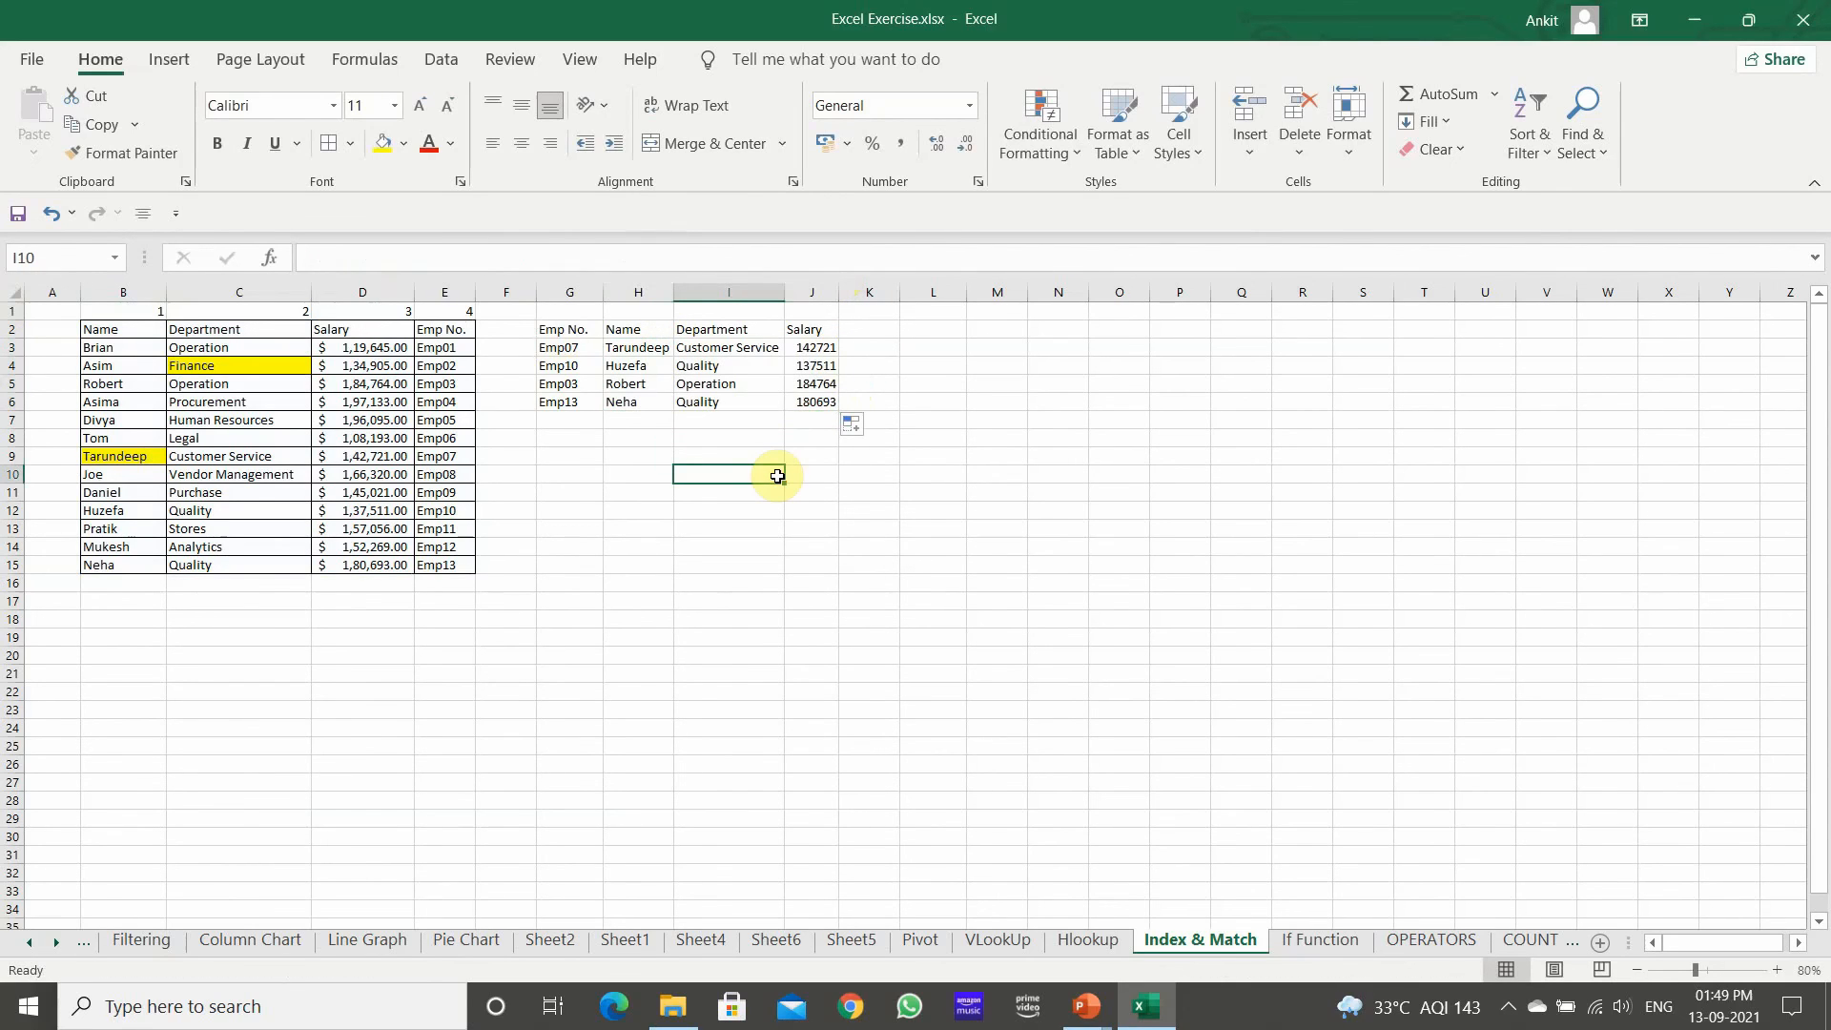